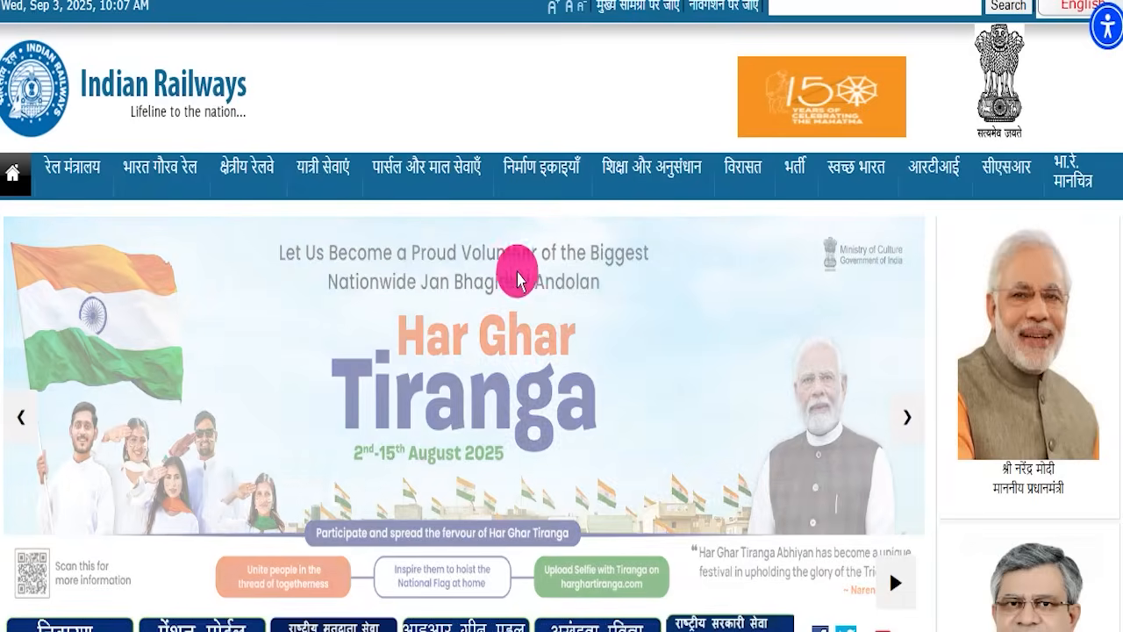
# Browse the banner slides on the Indian Railways homepage
pyautogui.click(907, 429)
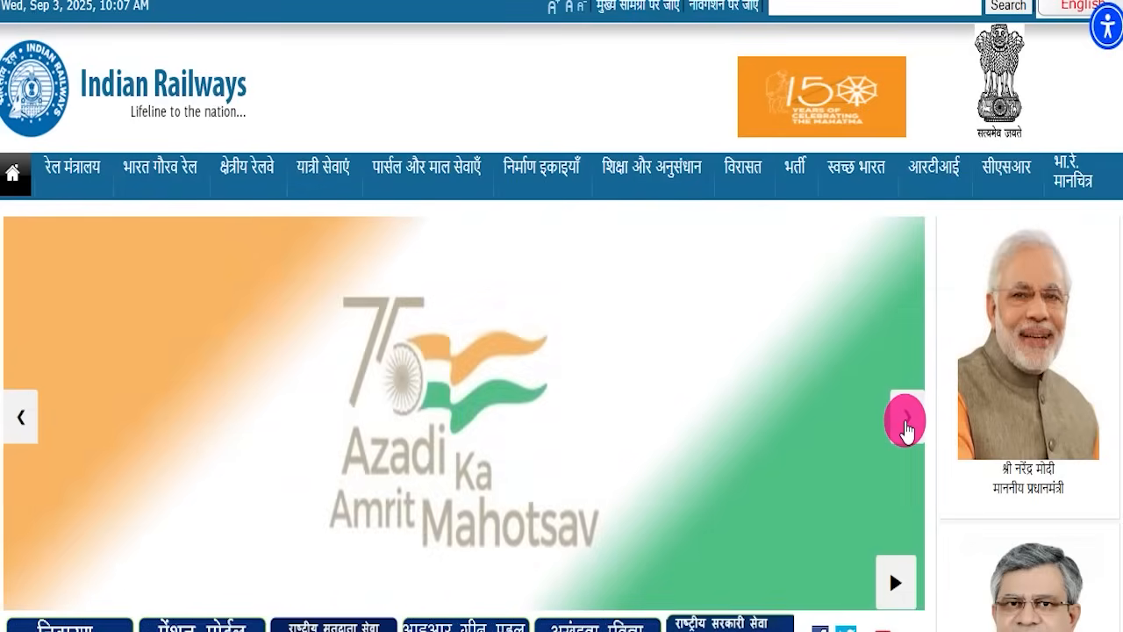
pyautogui.click(908, 429)
pyautogui.click(907, 428)
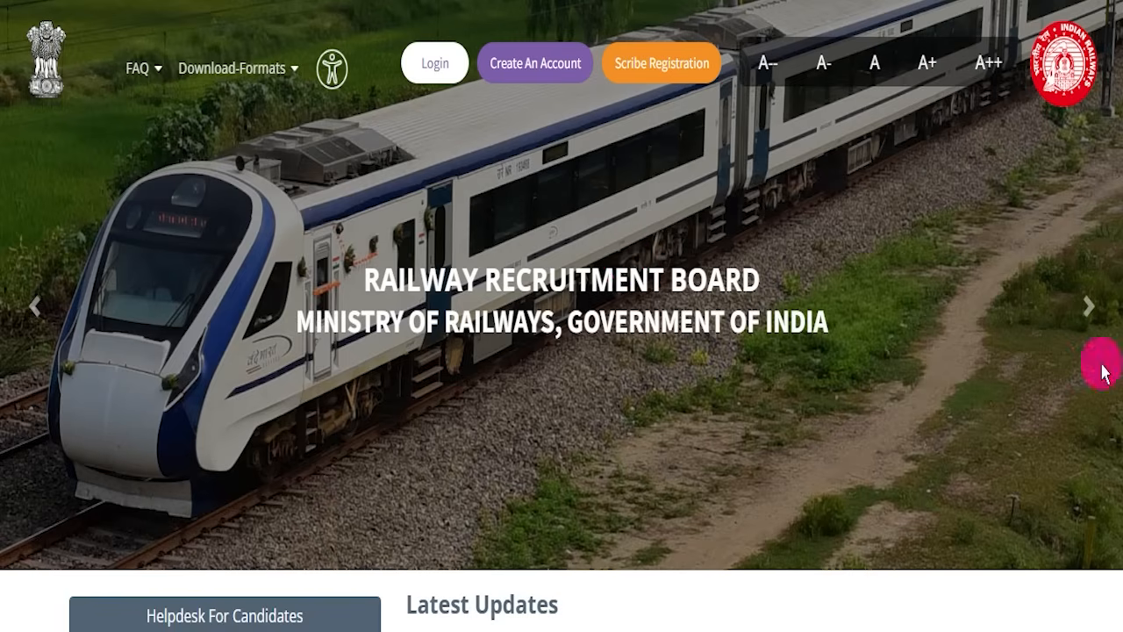
# Browse the train banner images on the Railway Recruitment Board application homepage
pyautogui.click(1081, 317)
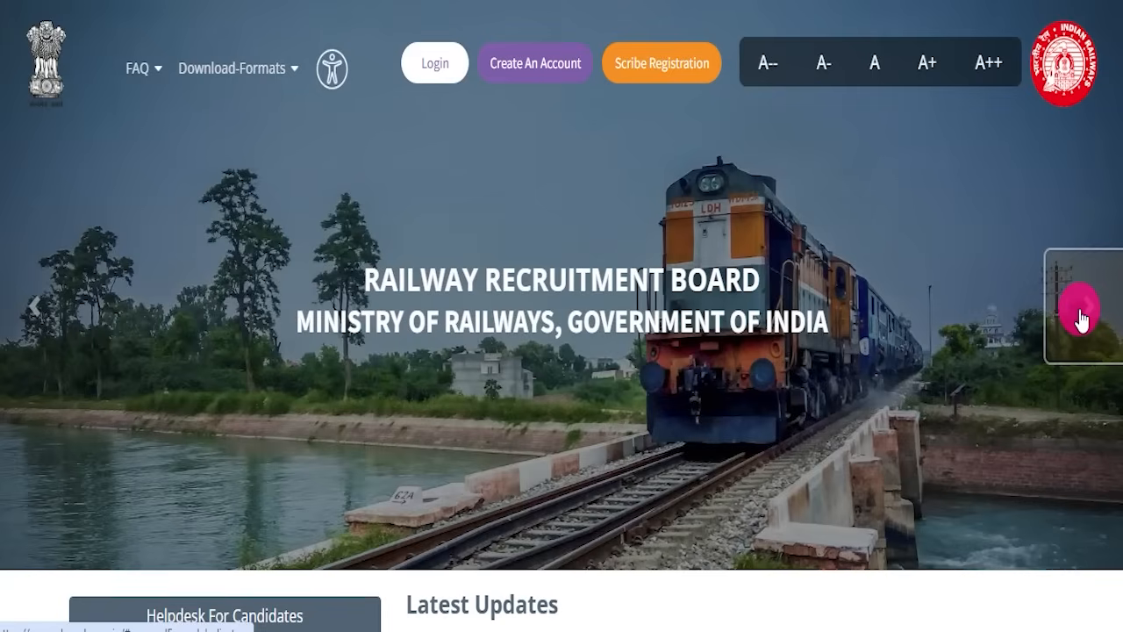
pyautogui.click(1081, 317)
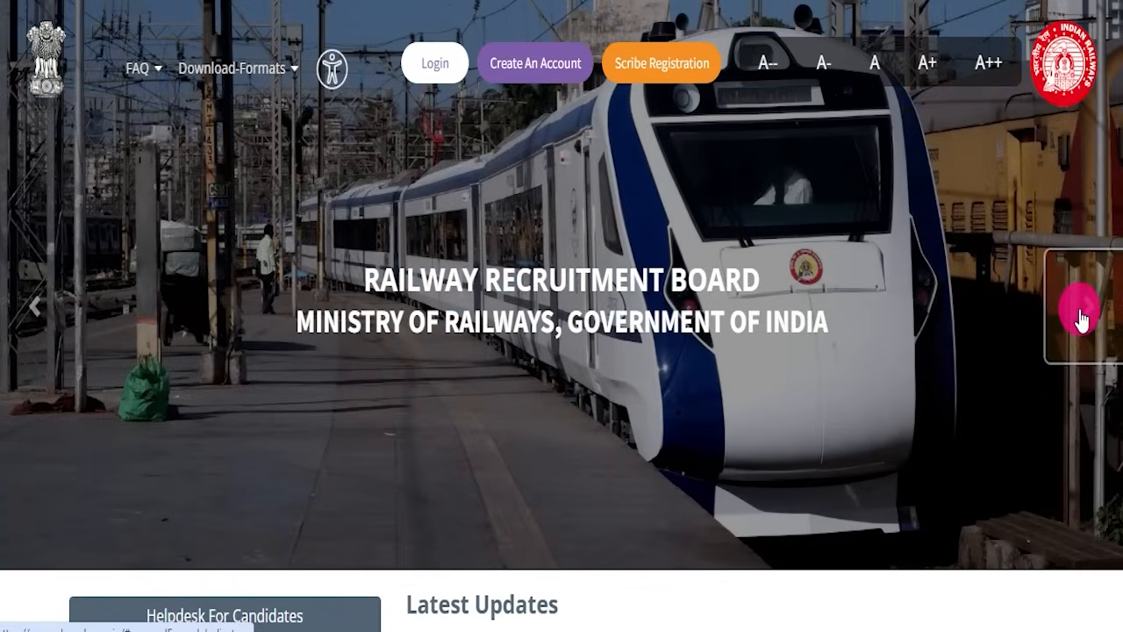
pyautogui.click(1081, 317)
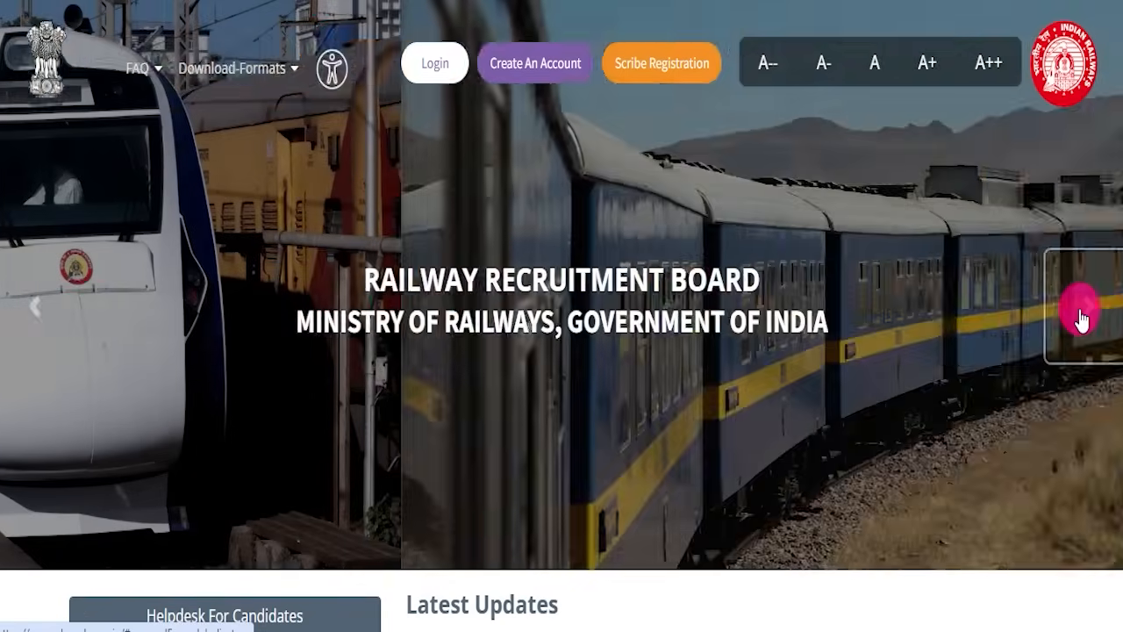
pyautogui.click(1081, 318)
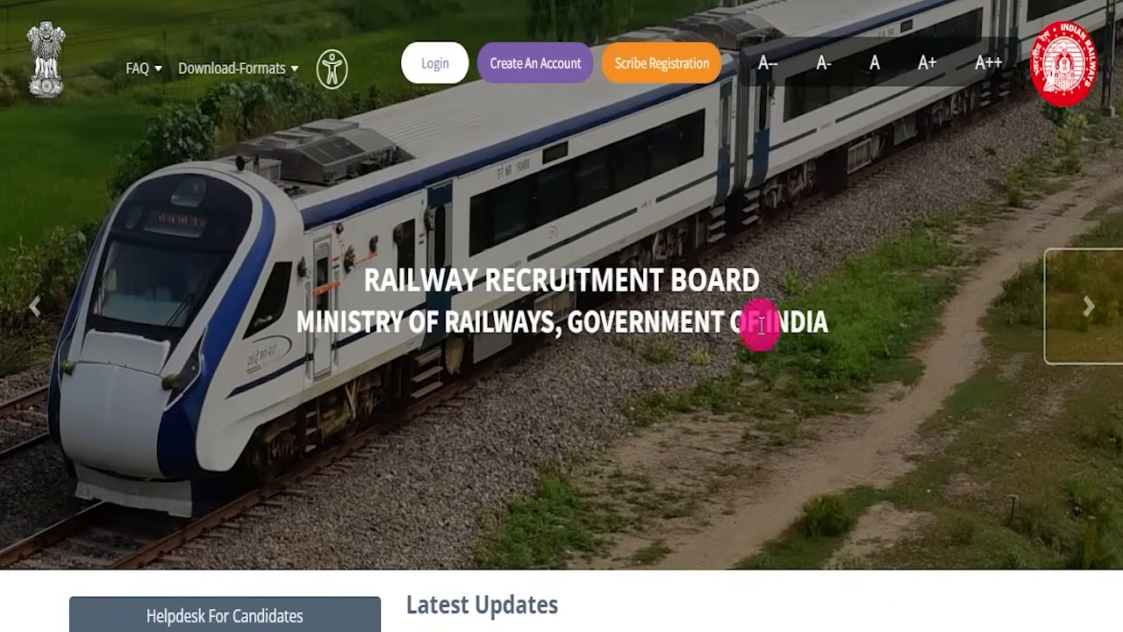
pyautogui.click(1082, 309)
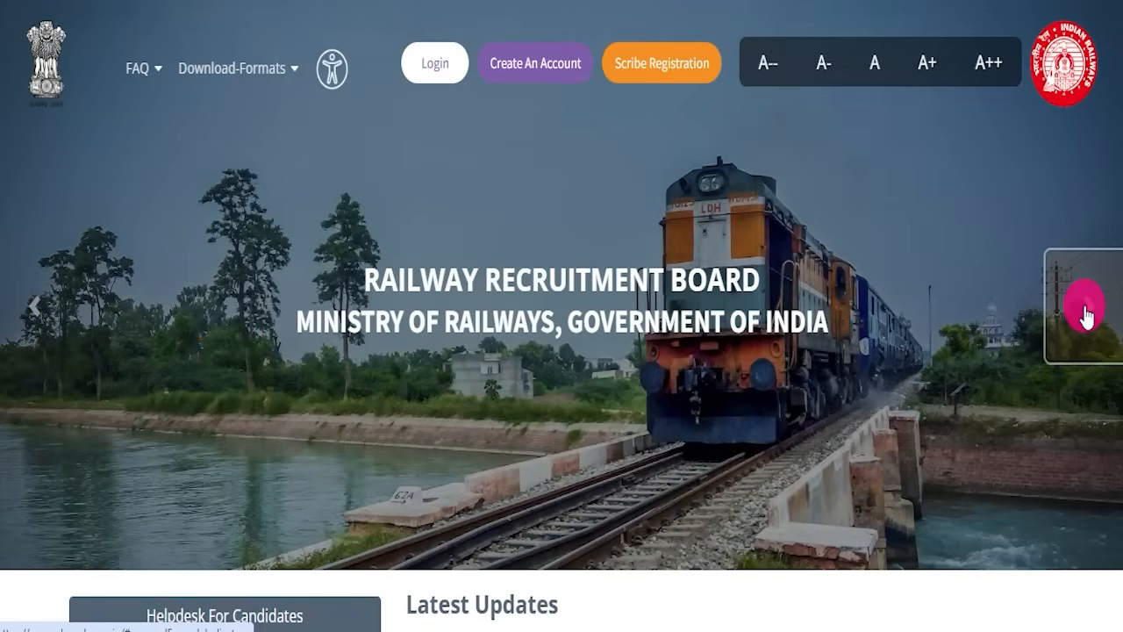
pyautogui.click(1084, 312)
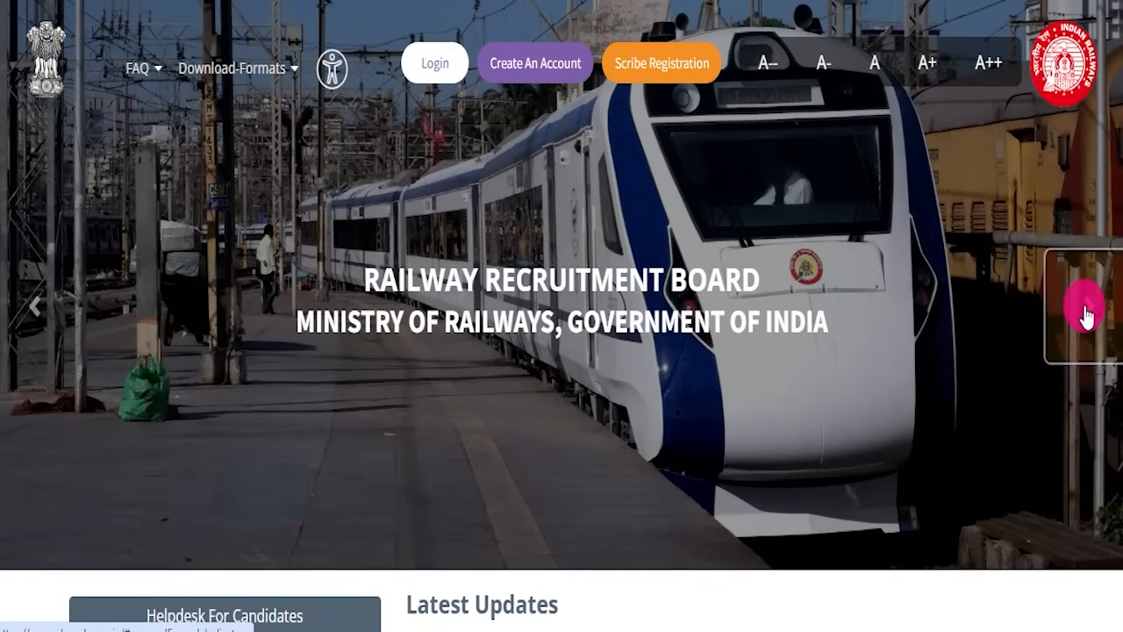
pyautogui.click(1086, 311)
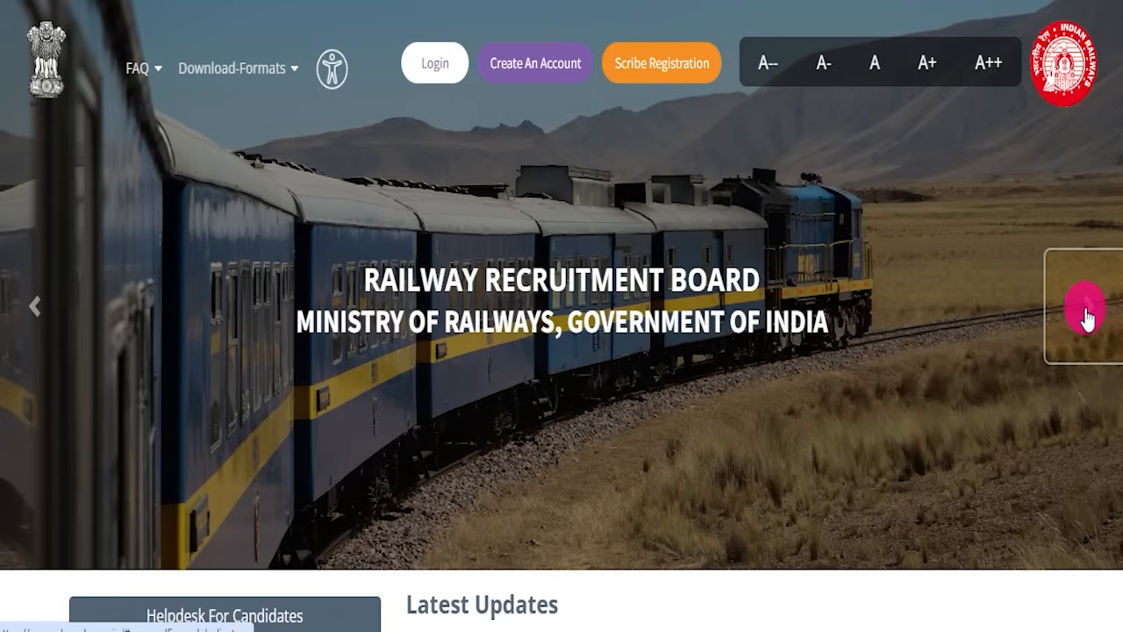
pyautogui.click(1086, 314)
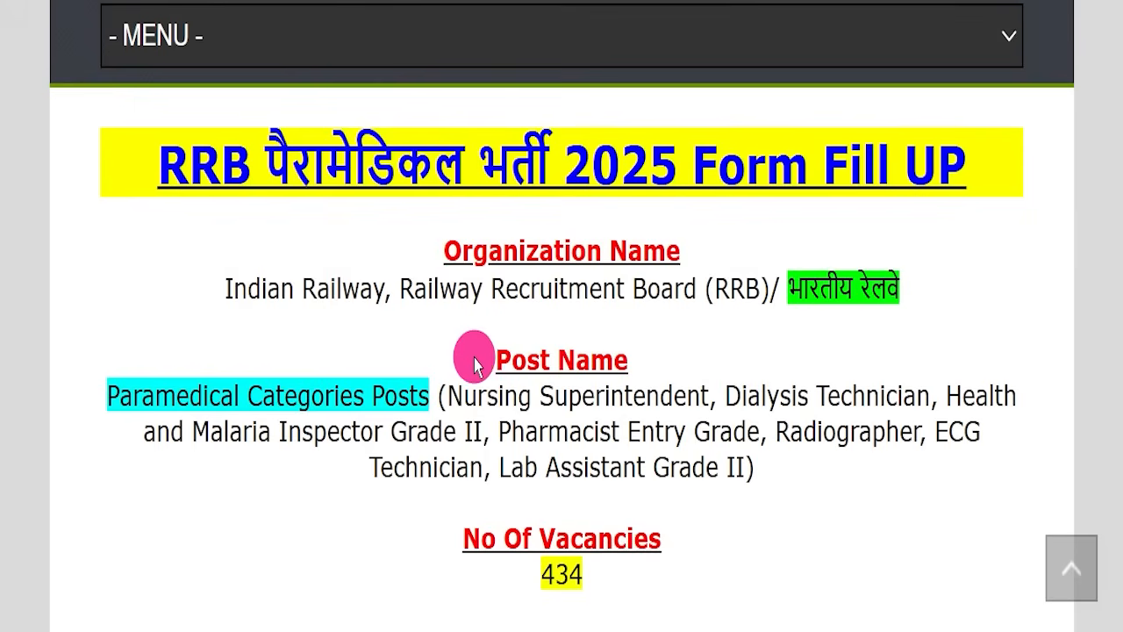
# Review the site header, the recruitment introduction and the form fill-up heading on the IndSarkariNaukri RRB Paramedical page
pyautogui.moveTo(158, 162); pyautogui.dragTo(986, 150)
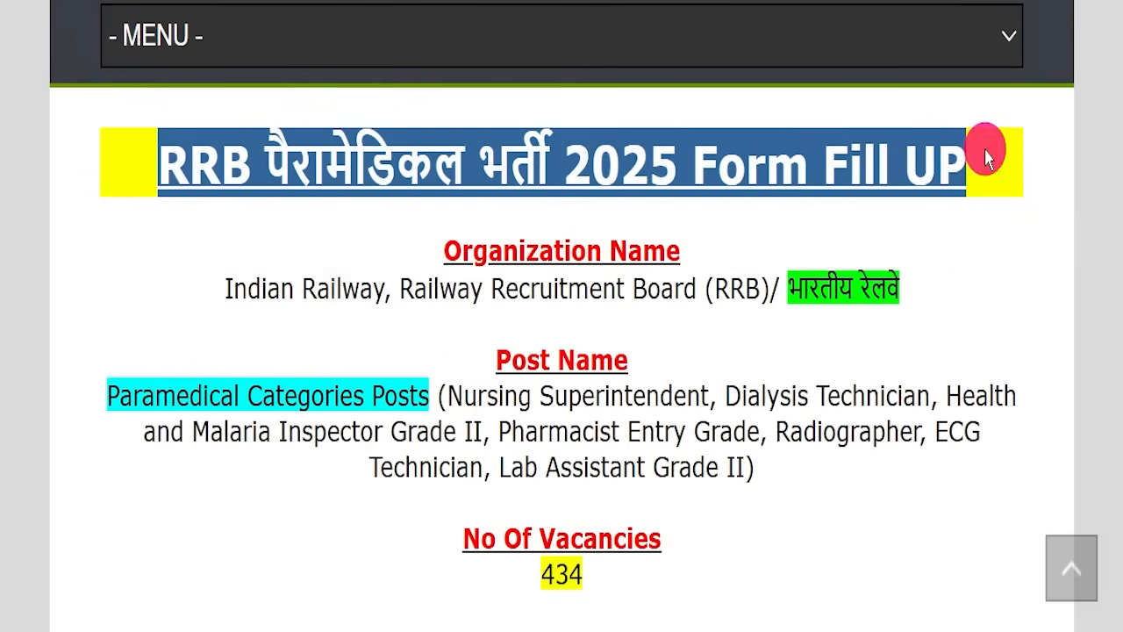
pyautogui.click(981, 271)
pyautogui.scroll(7, 522, 316)
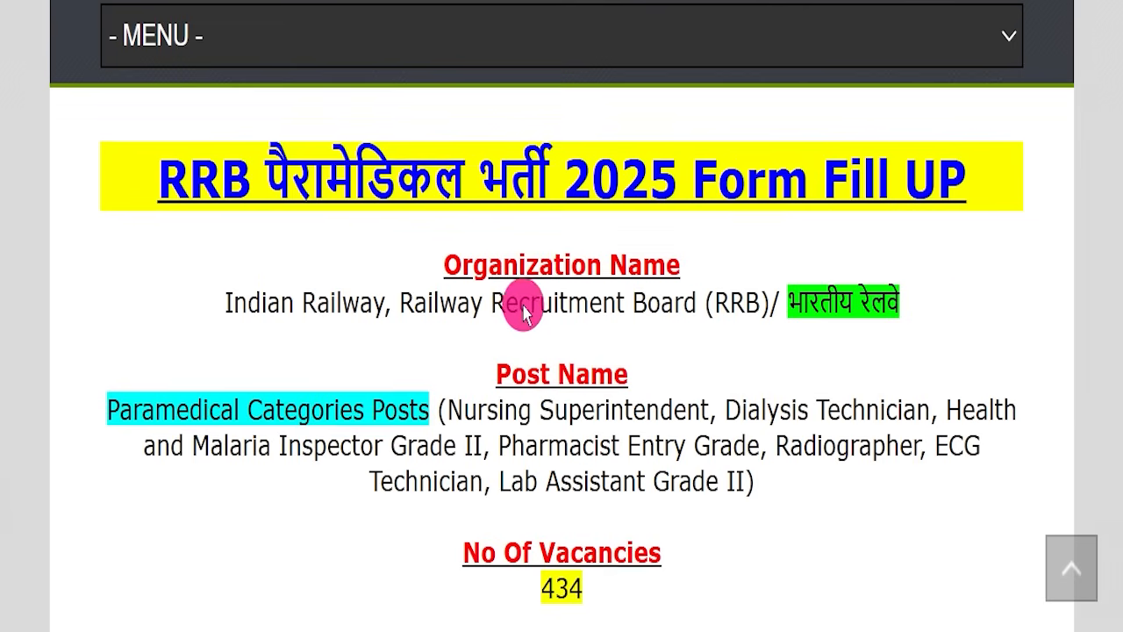
pyautogui.scroll(5, 539, 412)
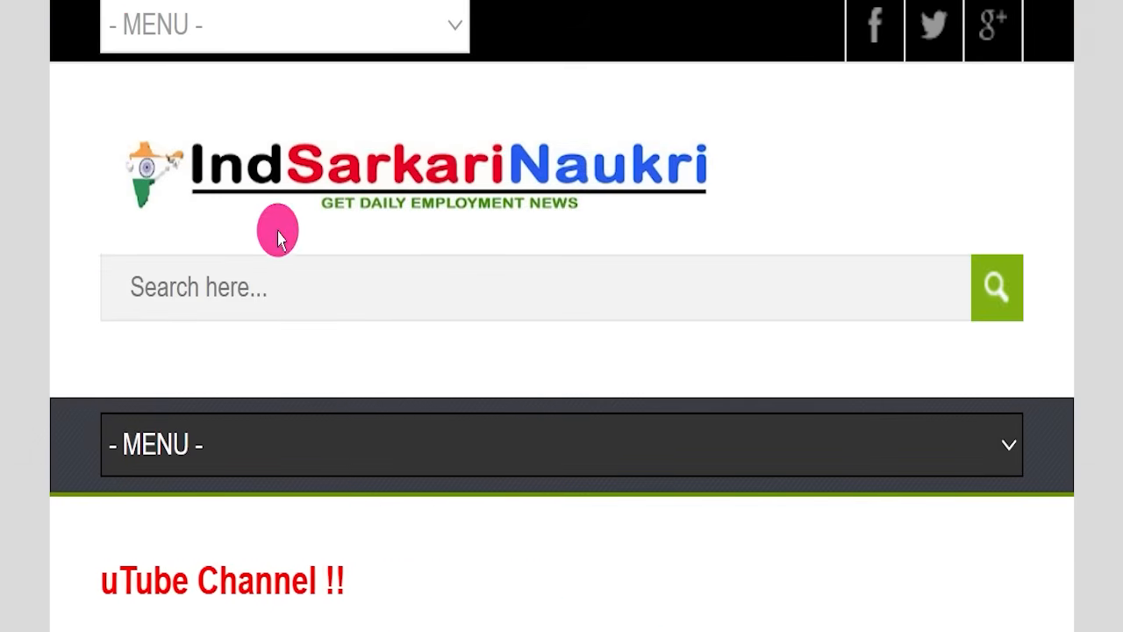
pyautogui.scroll(-7, 376, 258)
pyautogui.scroll(-5, 392, 268)
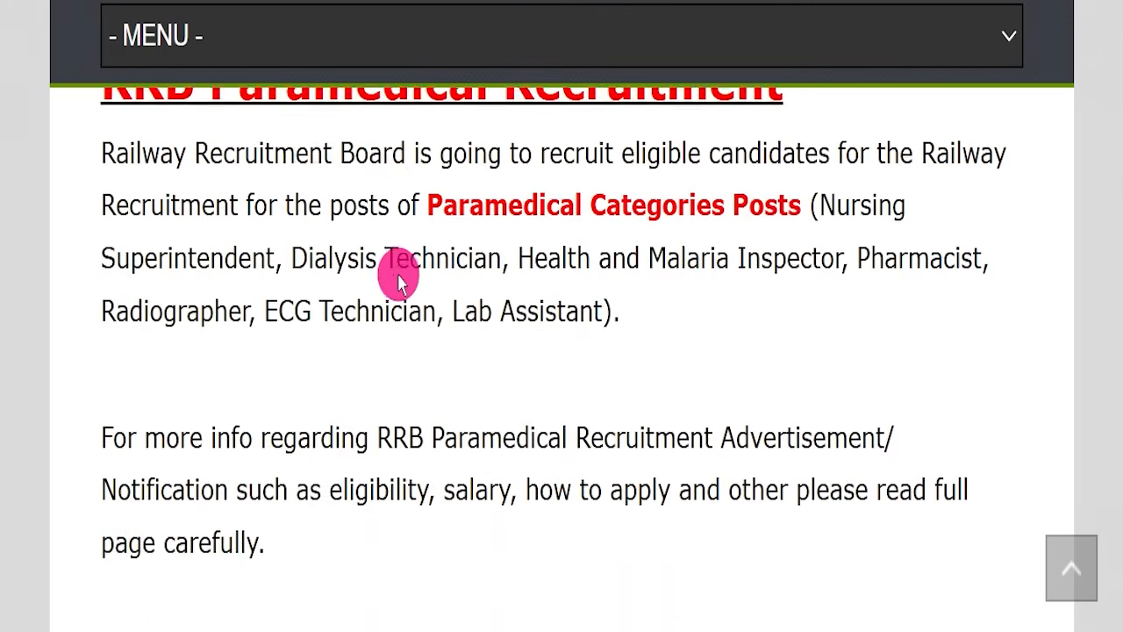
pyautogui.scroll(-4, 397, 282)
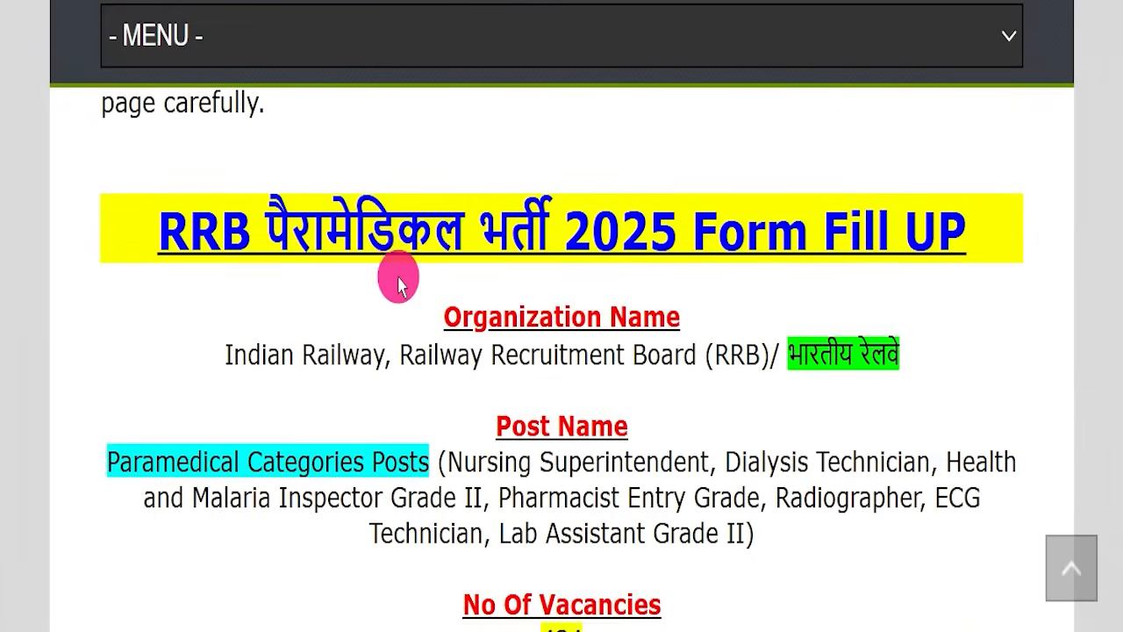
pyautogui.scroll(1, 398, 282)
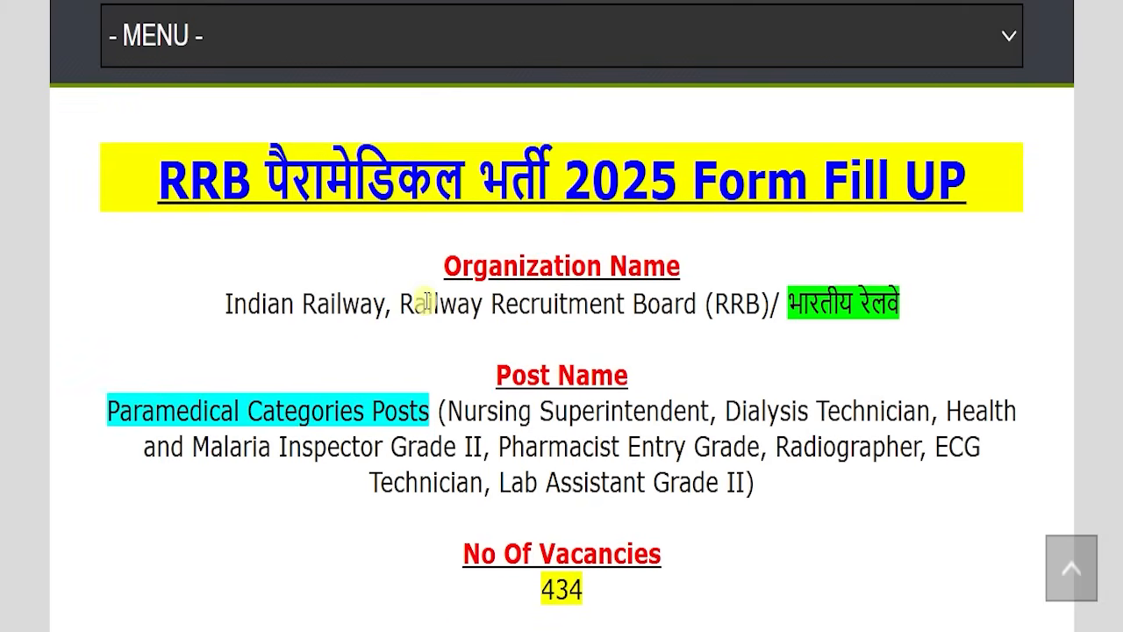
# Highlight the page heading, organization name, list of paramedical posts and number of vacancies while reading them
pyautogui.moveTo(104, 180); pyautogui.dragTo(993, 181)
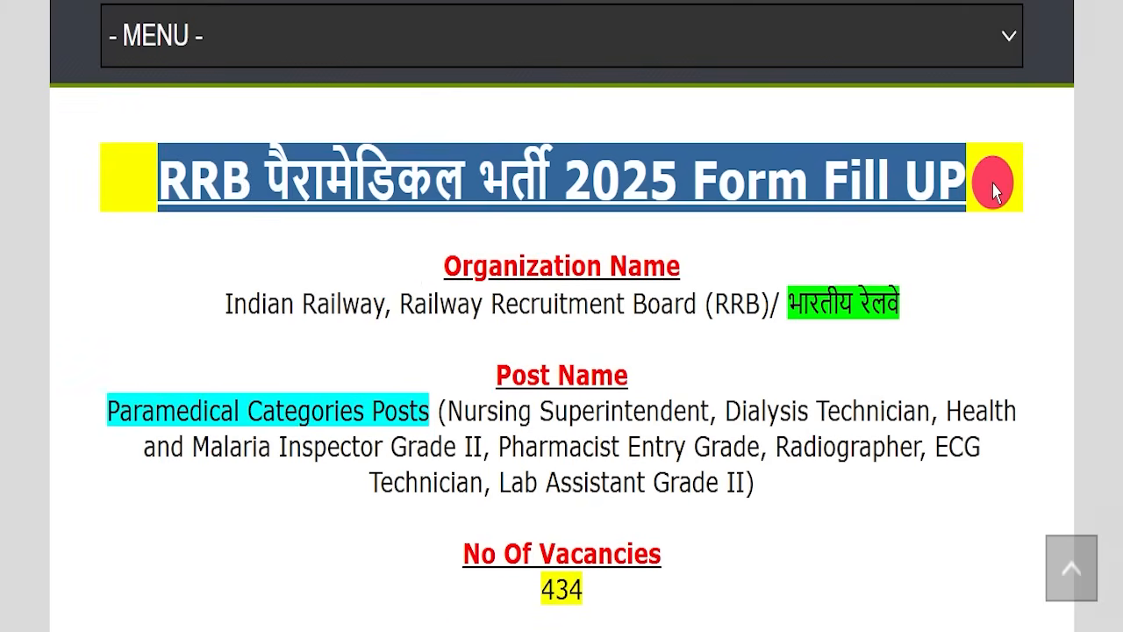
pyautogui.click(925, 295)
pyautogui.moveTo(186, 293); pyautogui.dragTo(950, 290)
pyautogui.click(526, 371)
pyautogui.moveTo(93, 409); pyautogui.dragTo(744, 482)
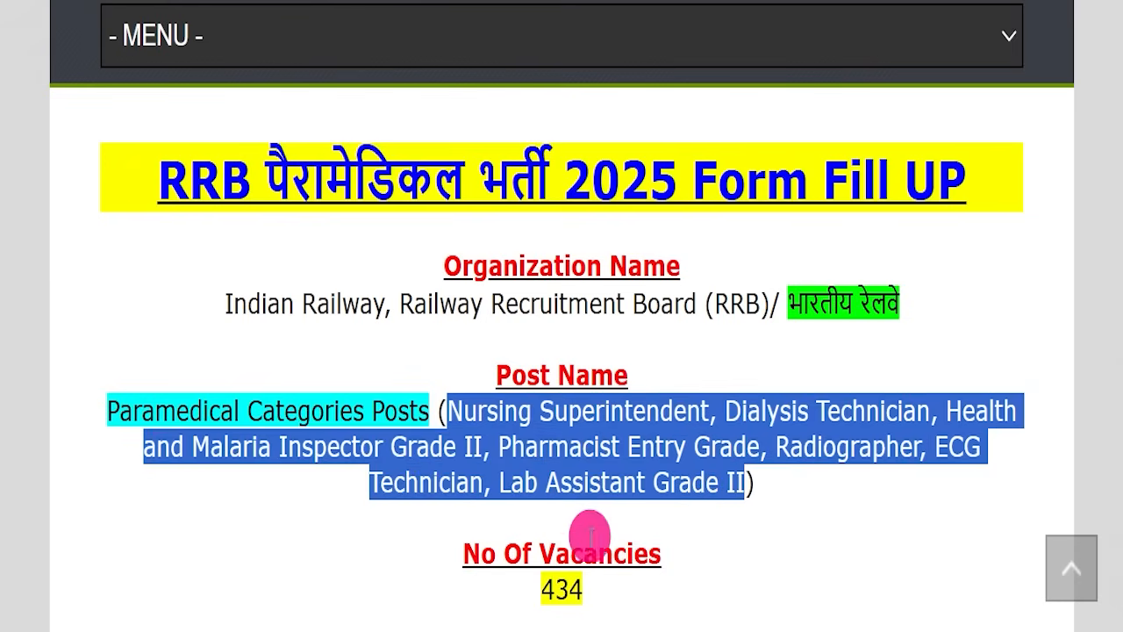
pyautogui.moveTo(451, 587); pyautogui.dragTo(684, 597)
# Read the Important Dates section, marking the last date for applying online with an underline and a tick
pyautogui.scroll(-4, 651, 401)
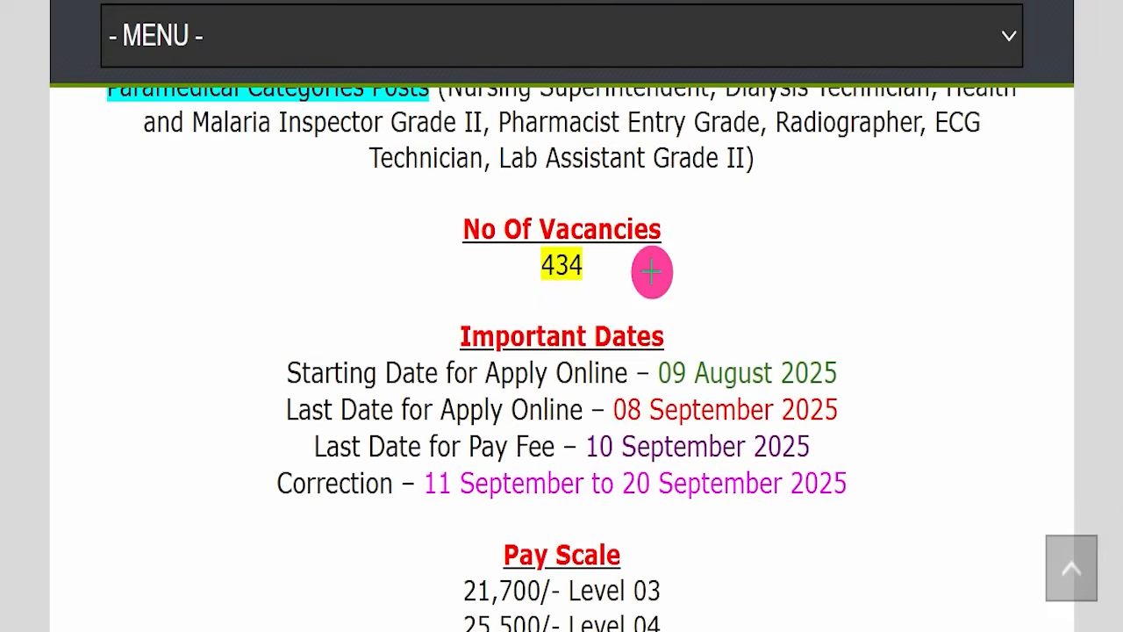
pyautogui.moveTo(607, 409)
pyautogui.mouseDown()
pyautogui.moveTo(840, 411)
pyautogui.moveTo(940, 341)
pyautogui.mouseUp()
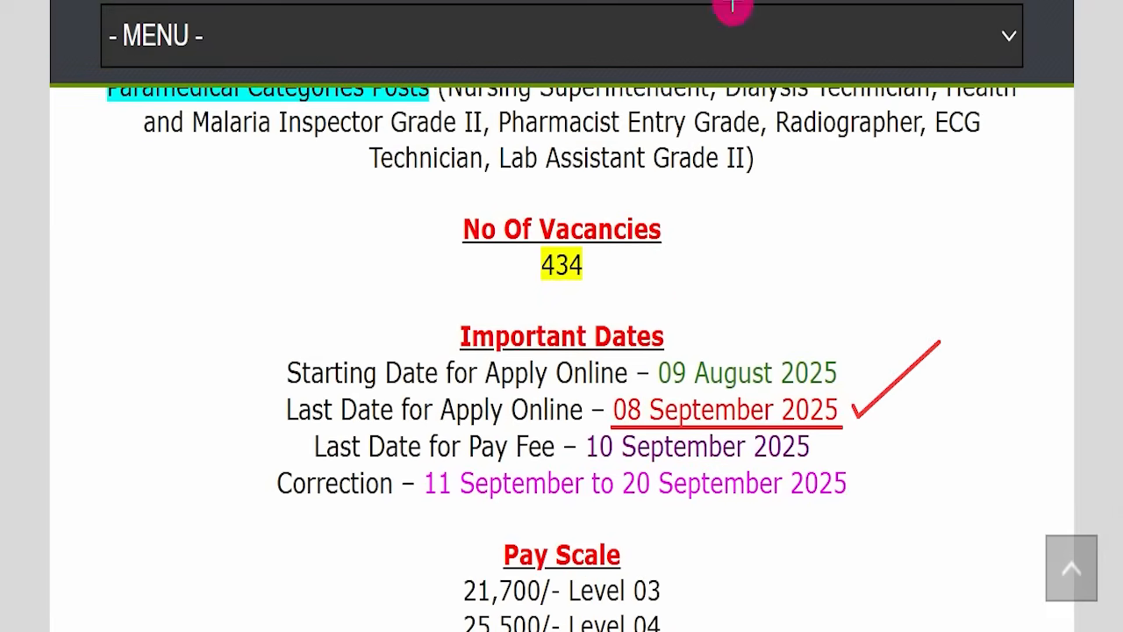
pyautogui.scroll(-3, 740, 291)
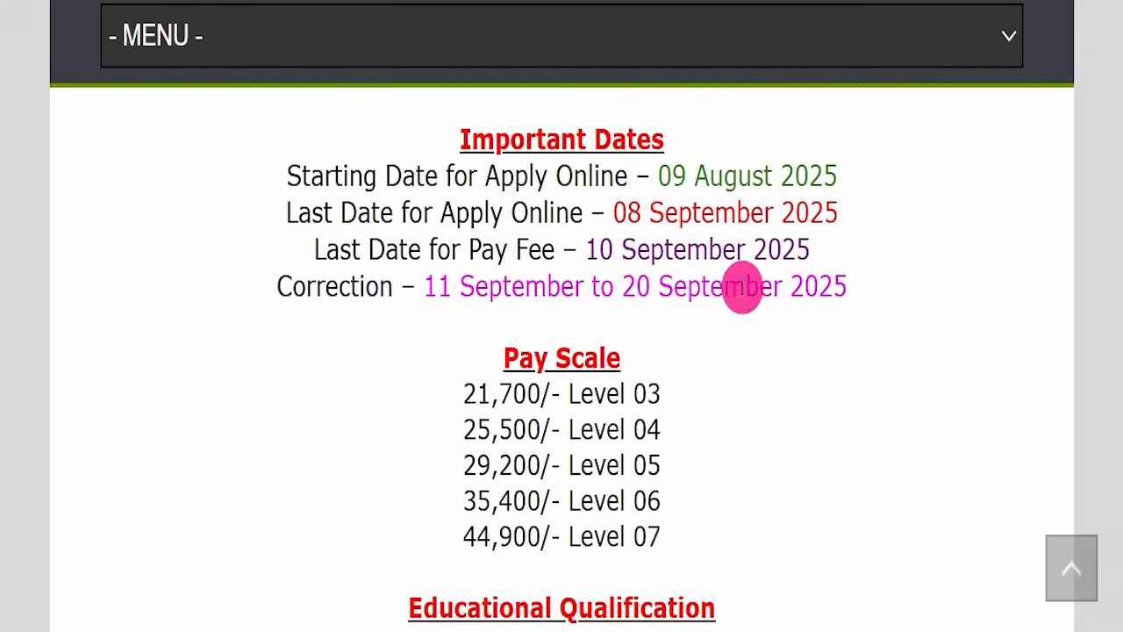
pyautogui.scroll(1, 623, 308)
pyautogui.moveTo(795, 301); pyautogui.dragTo(863, 299)
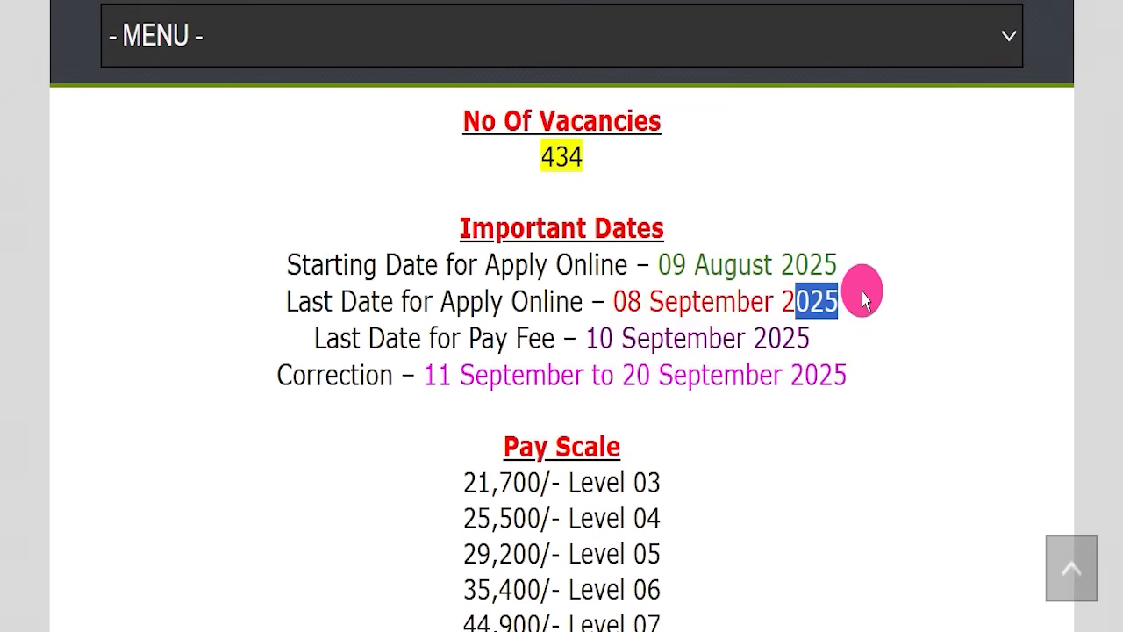
# Examine the educational qualification required for each paramedical post, from Nursing Superintendent to Lab Assistant Gr. II
pyautogui.scroll(-5, 847, 346)
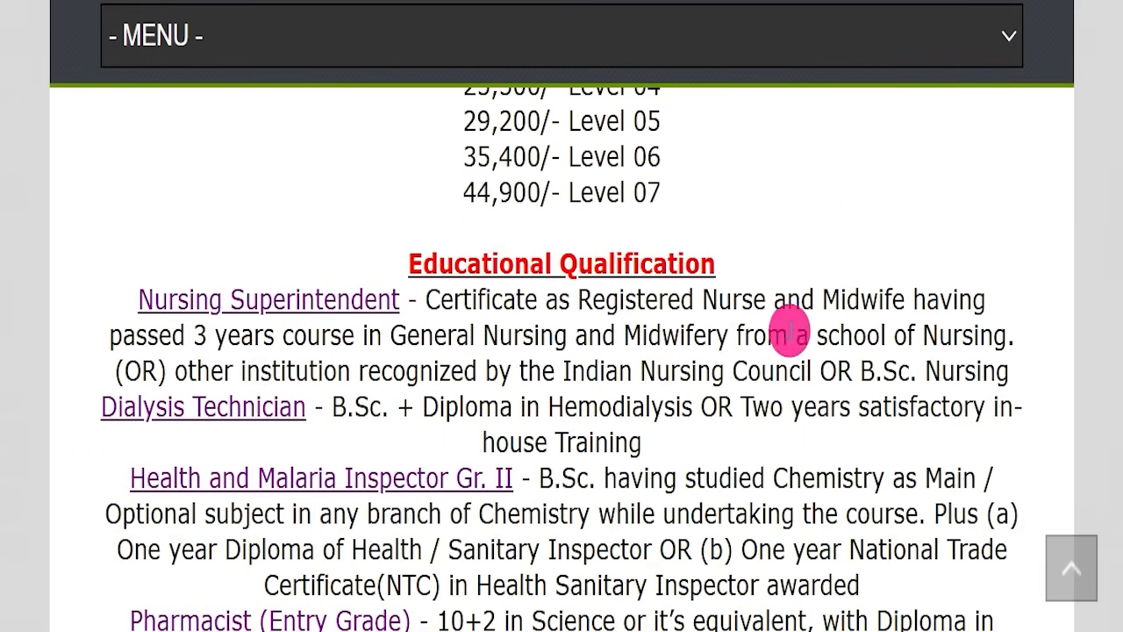
pyautogui.moveTo(452, 301); pyautogui.dragTo(654, 416)
pyautogui.scroll(-5, 559, 406)
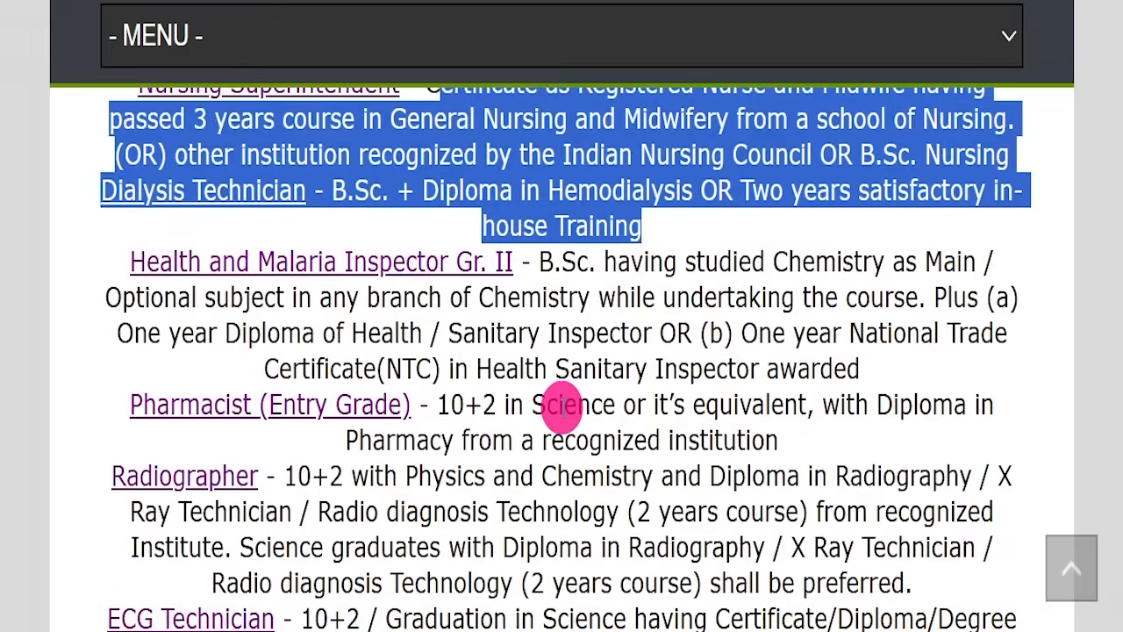
pyautogui.moveTo(319, 294); pyautogui.dragTo(536, 289)
pyautogui.moveTo(478, 367); pyautogui.dragTo(602, 367)
pyautogui.moveTo(473, 438); pyautogui.dragTo(605, 474)
pyautogui.moveTo(518, 511); pyautogui.dragTo(729, 545)
pyautogui.scroll(-2, 729, 426)
pyautogui.scroll(4, 527, 454)
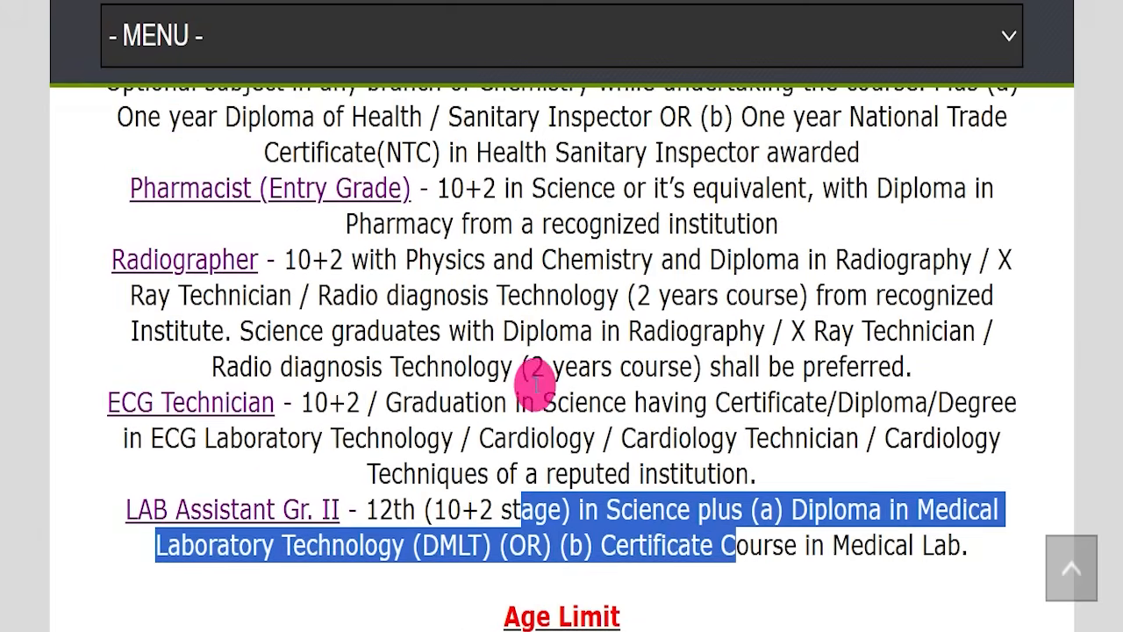
pyautogui.click(439, 268)
pyautogui.scroll(1, 521, 345)
# Highlight and read the age limits and the application fees with refund amounts for each category
pyautogui.scroll(-6, 518, 368)
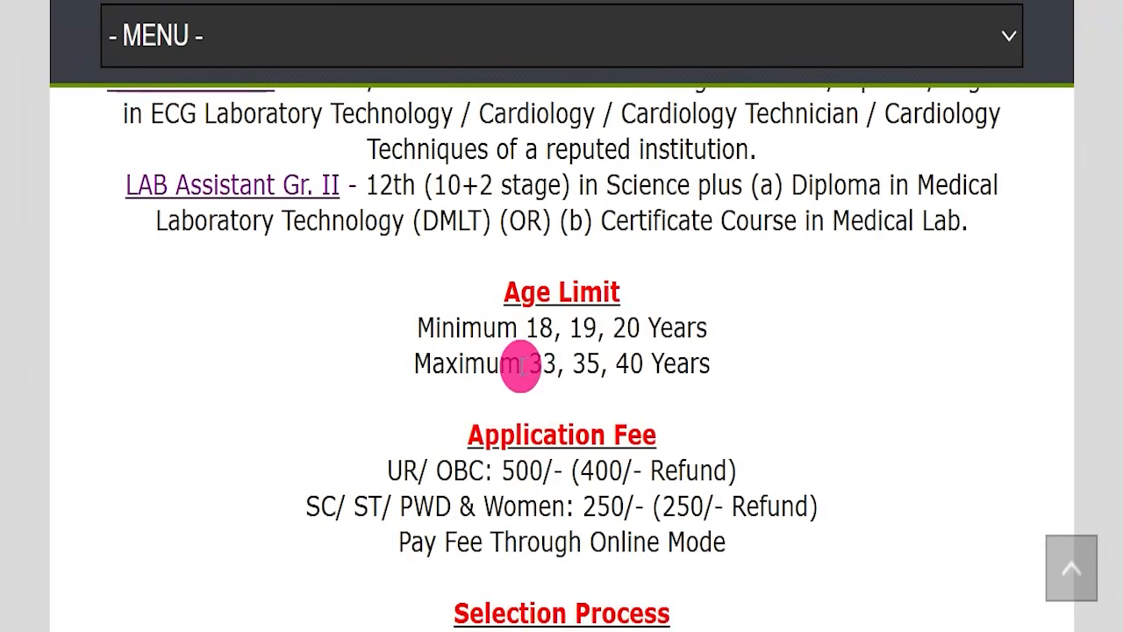
pyautogui.moveTo(388, 339); pyautogui.dragTo(750, 364)
pyautogui.click(750, 377)
pyautogui.scroll(-3, 752, 369)
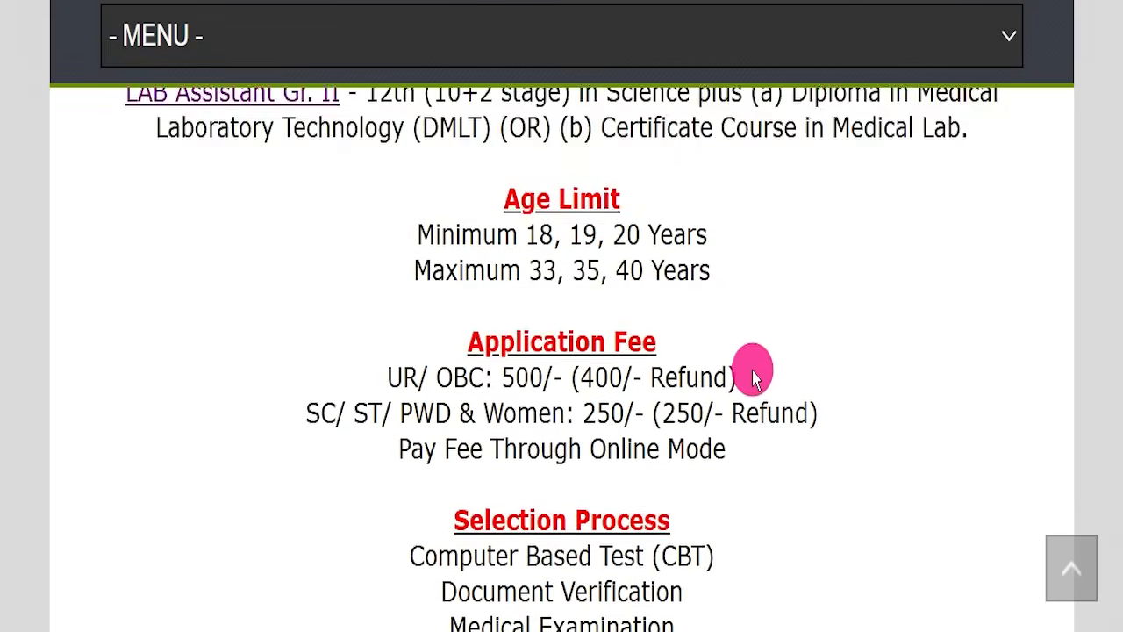
pyautogui.moveTo(326, 263); pyautogui.dragTo(777, 251)
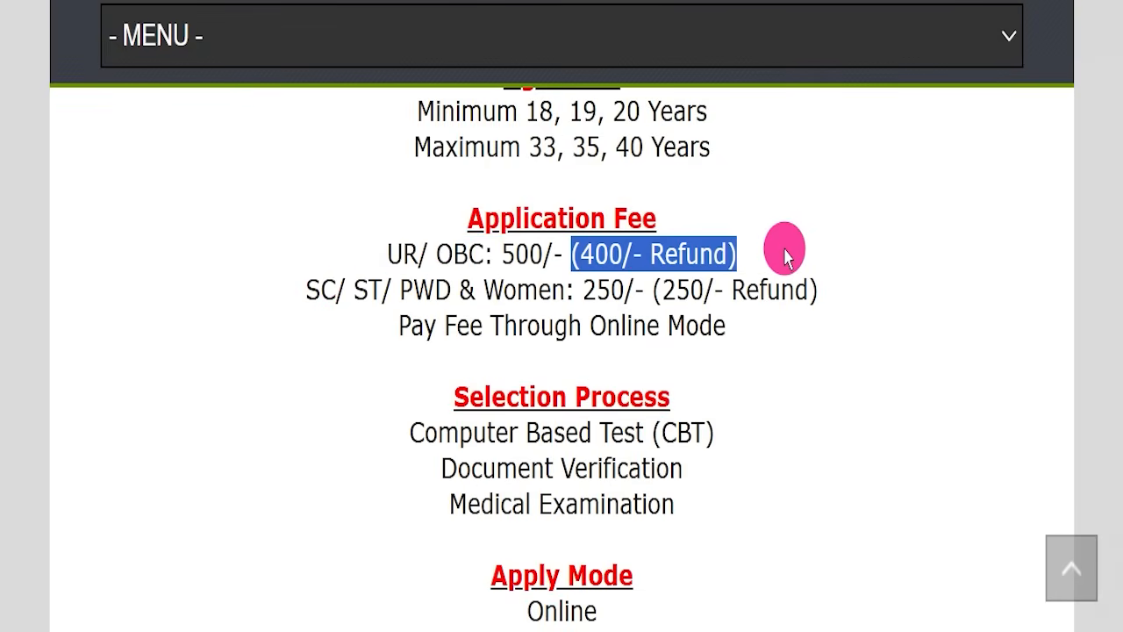
pyautogui.moveTo(298, 290); pyautogui.dragTo(797, 308)
pyautogui.moveTo(728, 327); pyautogui.dragTo(585, 303)
# Highlight and read the selection process, apply mode and job location
pyautogui.scroll(-1, 649, 303)
pyautogui.moveTo(326, 304); pyautogui.dragTo(763, 395)
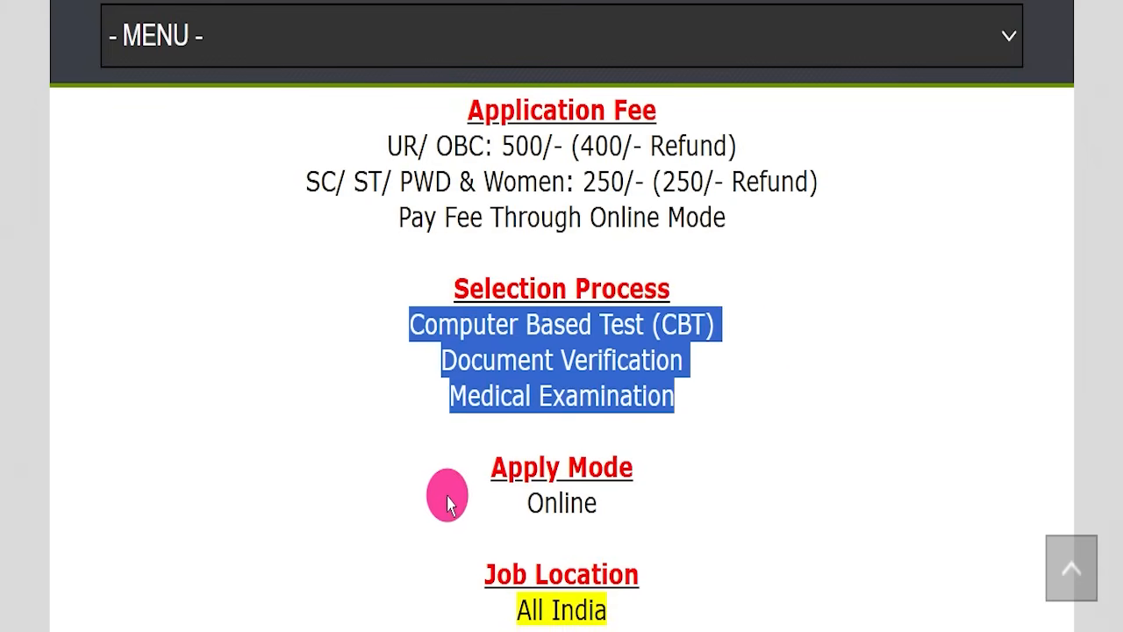
pyautogui.moveTo(451, 495); pyautogui.dragTo(659, 503)
pyautogui.scroll(-2, 392, 441)
pyautogui.moveTo(491, 394); pyautogui.dragTo(707, 395)
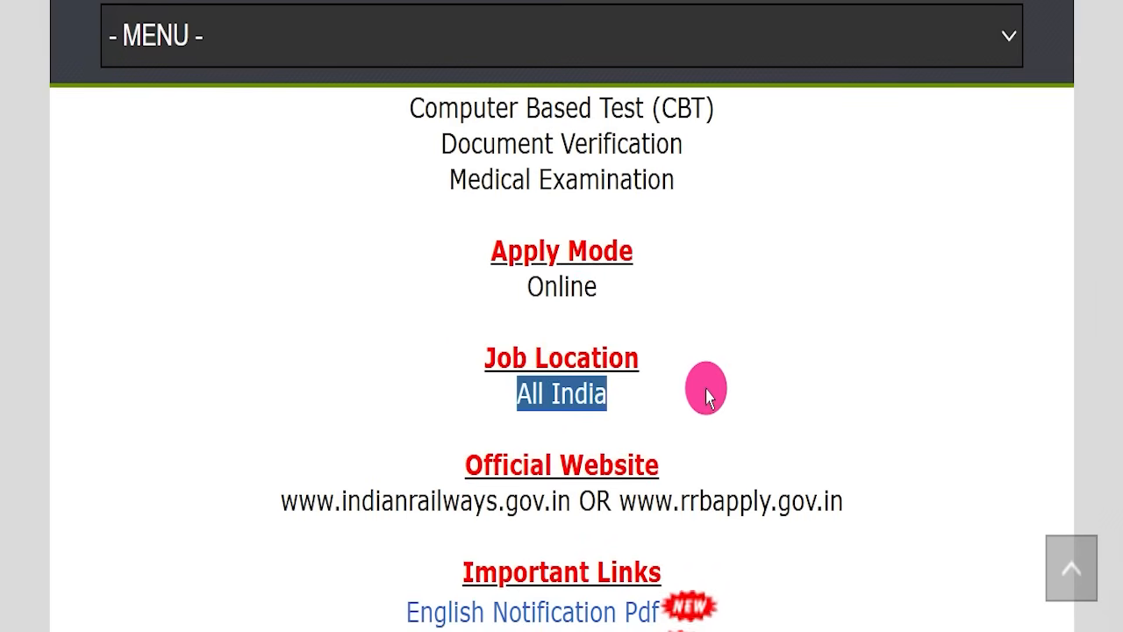
# Highlight the rrbapply.gov.in official website address and the English and Hindi notification links under Important Links
pyautogui.scroll(-2, 710, 386)
pyautogui.moveTo(617, 289); pyautogui.dragTo(906, 296)
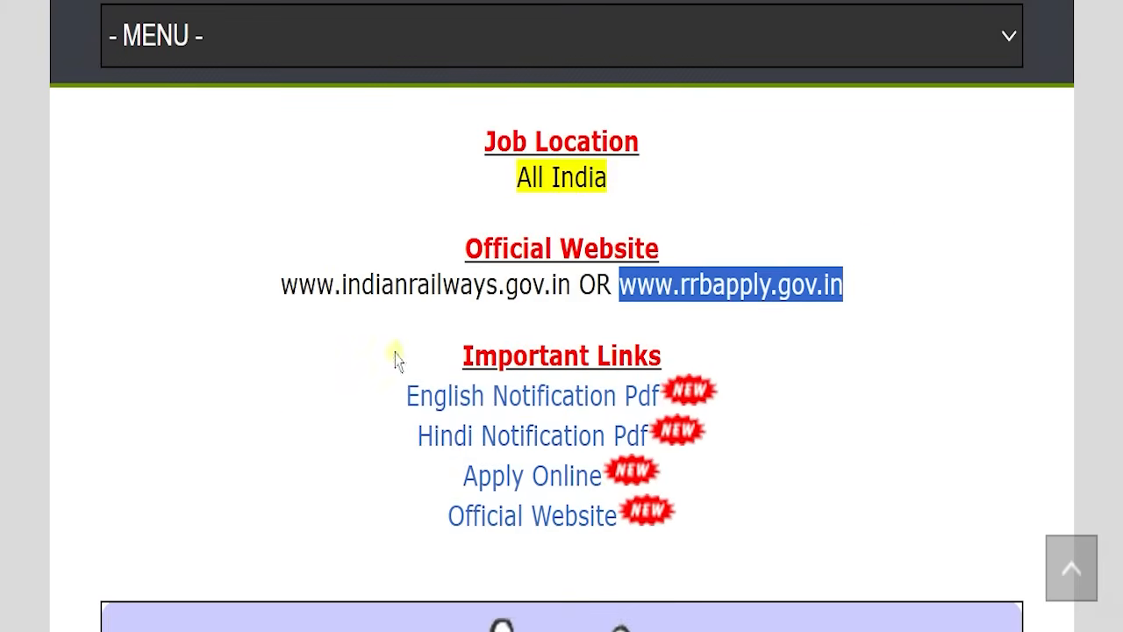
pyautogui.moveTo(394, 359); pyautogui.dragTo(808, 489)
pyautogui.click(747, 445)
pyautogui.moveTo(391, 386); pyautogui.dragTo(715, 424)
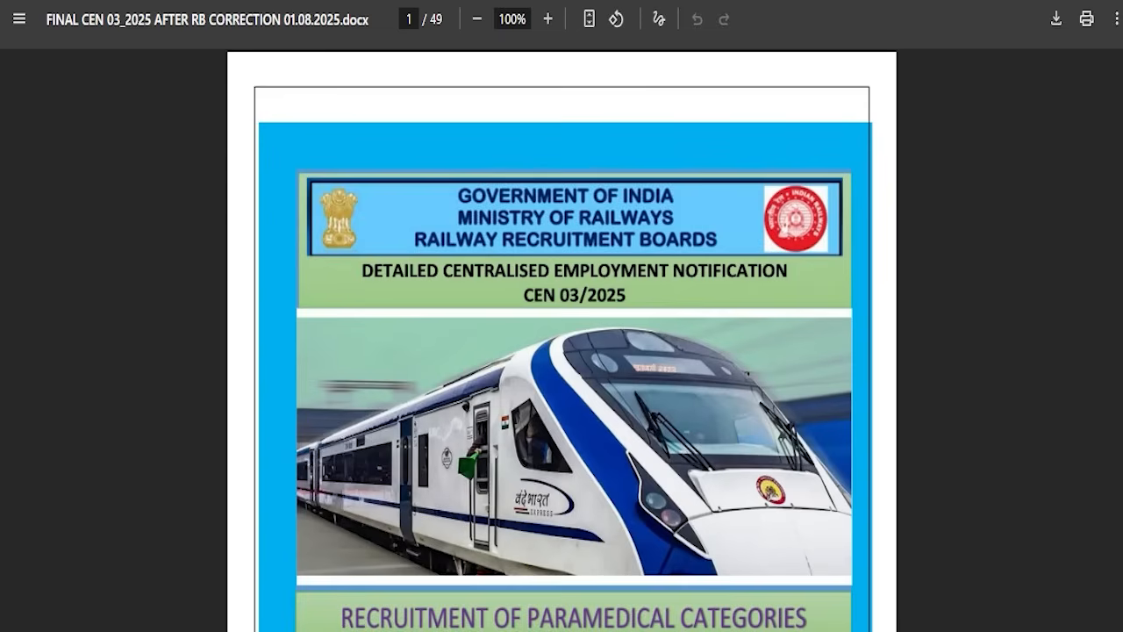
# Examine the English CEN 03/2025 notification's contents list, important dates and post-wise table of pay, age limits and total vacancies
pyautogui.scroll(-1, 390, 356)
pyautogui.scroll(-1, 390, 355)
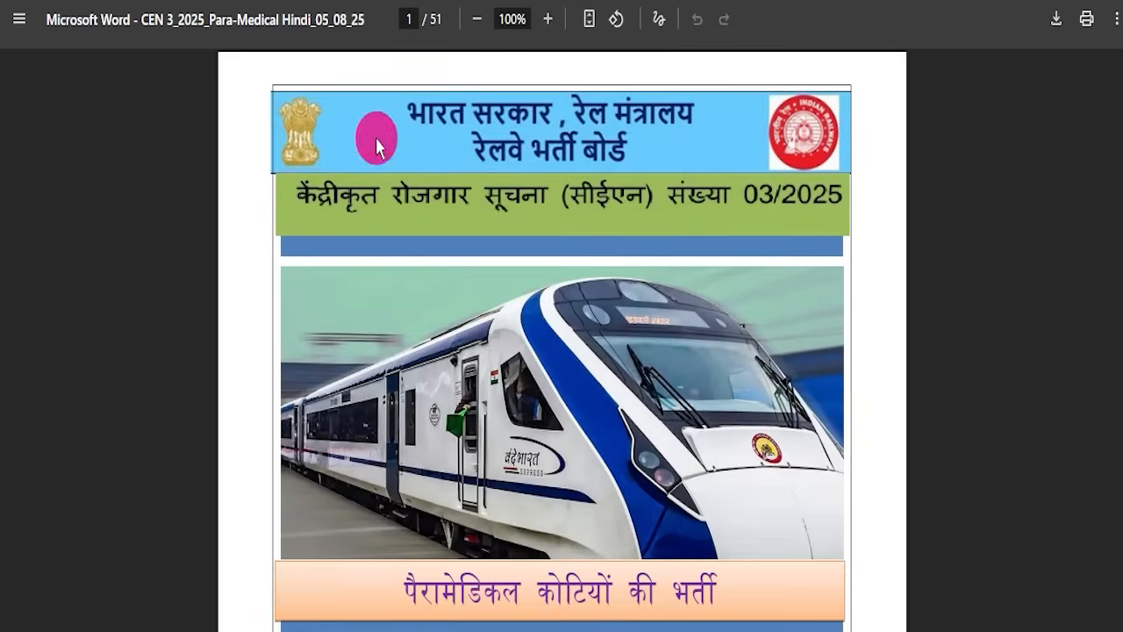
pyautogui.scroll(-10, 527, 280)
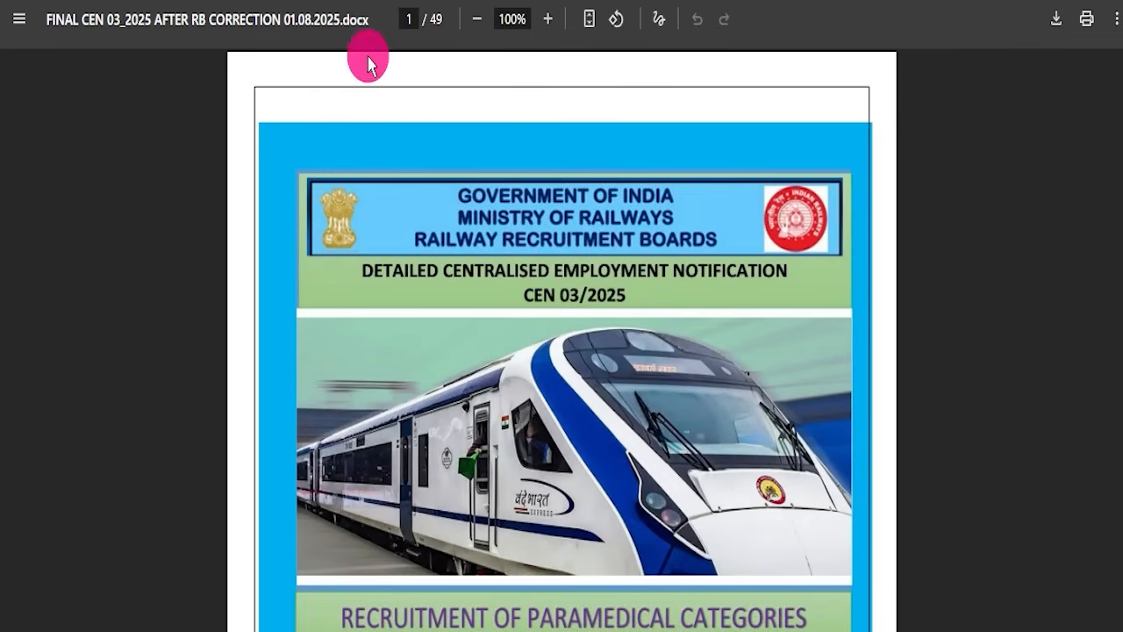
pyautogui.scroll(-10, 552, 363)
pyautogui.scroll(-20, 554, 367)
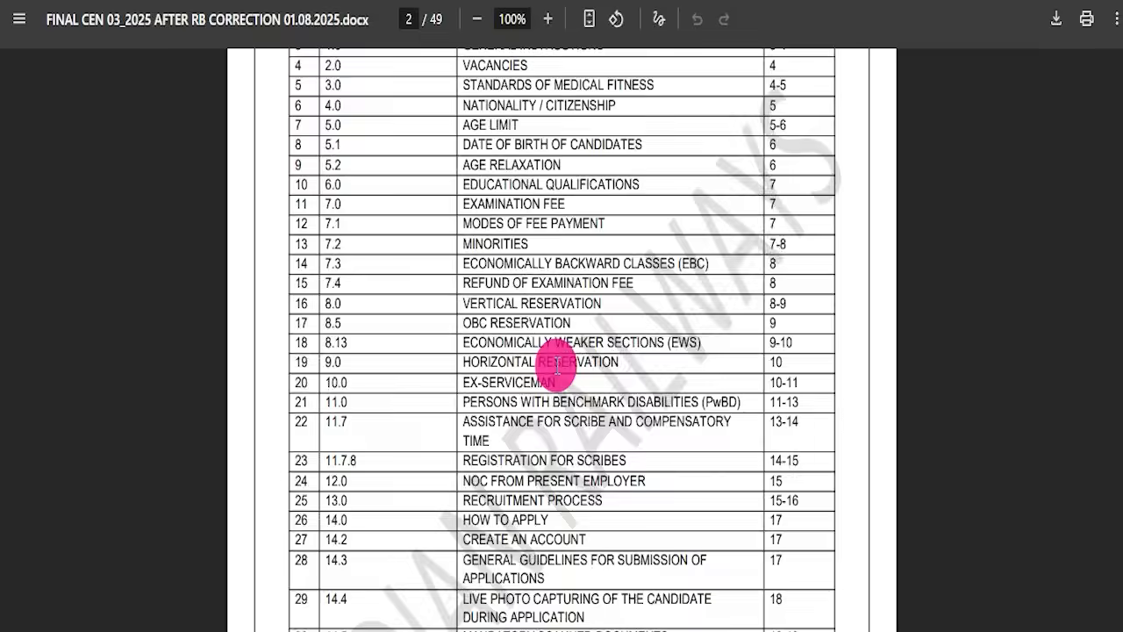
pyautogui.scroll(-6, 535, 369)
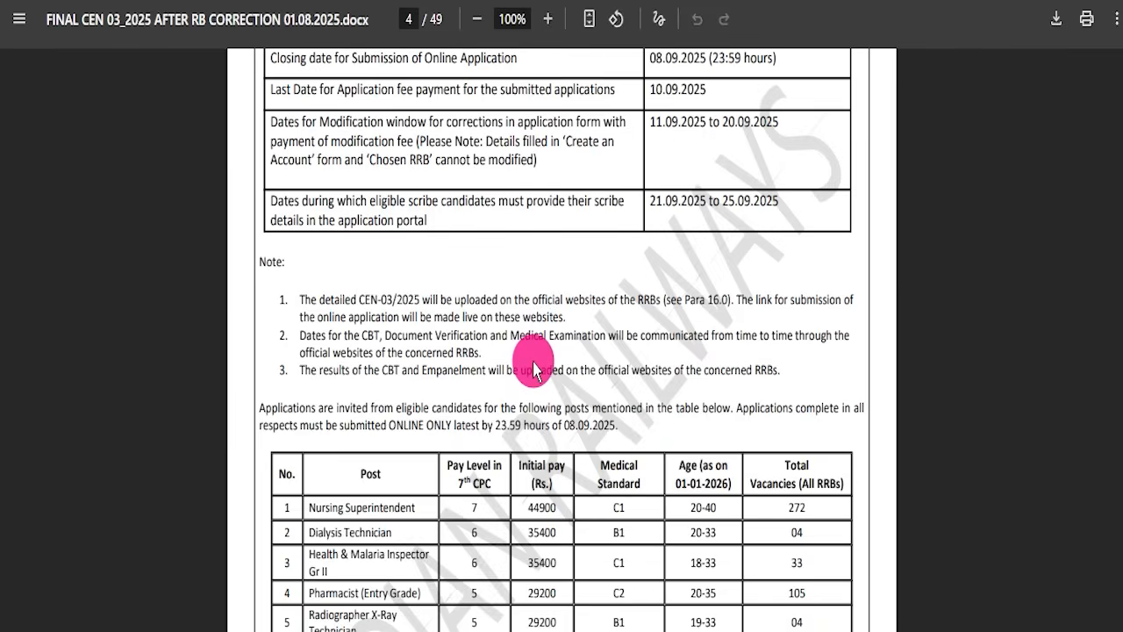
pyautogui.scroll(3, 533, 367)
pyautogui.scroll(-4, 569, 351)
pyautogui.scroll(-3, 569, 357)
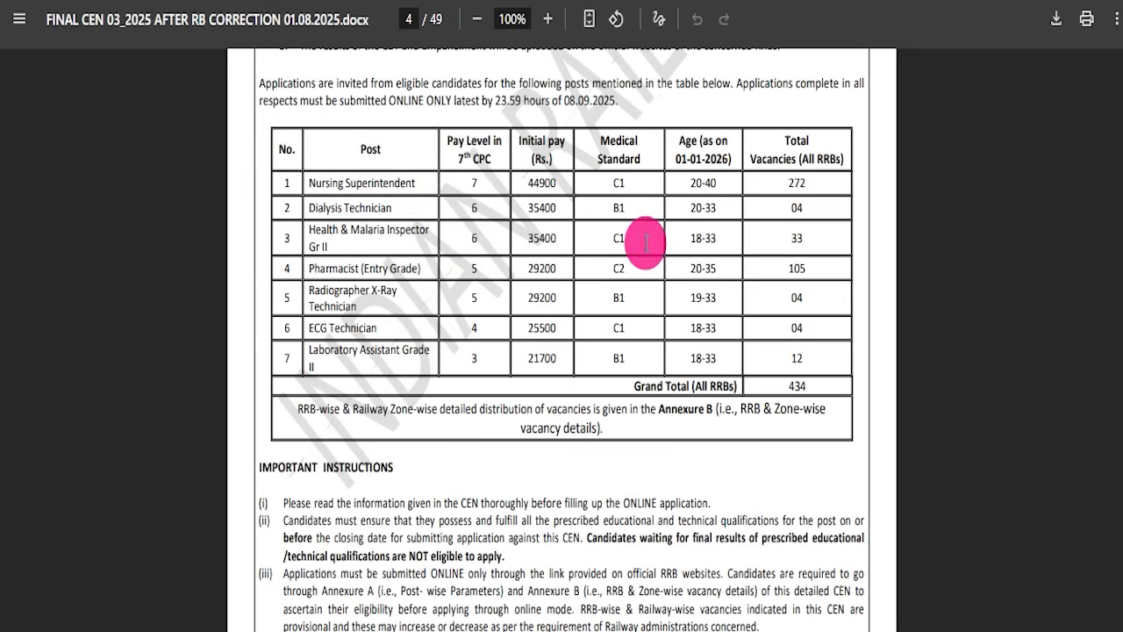
pyautogui.moveTo(781, 184); pyautogui.dragTo(777, 371)
# Skim the notification's instructions, medical standards, age relaxation, fee rules, reservation, scribe conditions and general terms
pyautogui.scroll(-20, 509, 351)
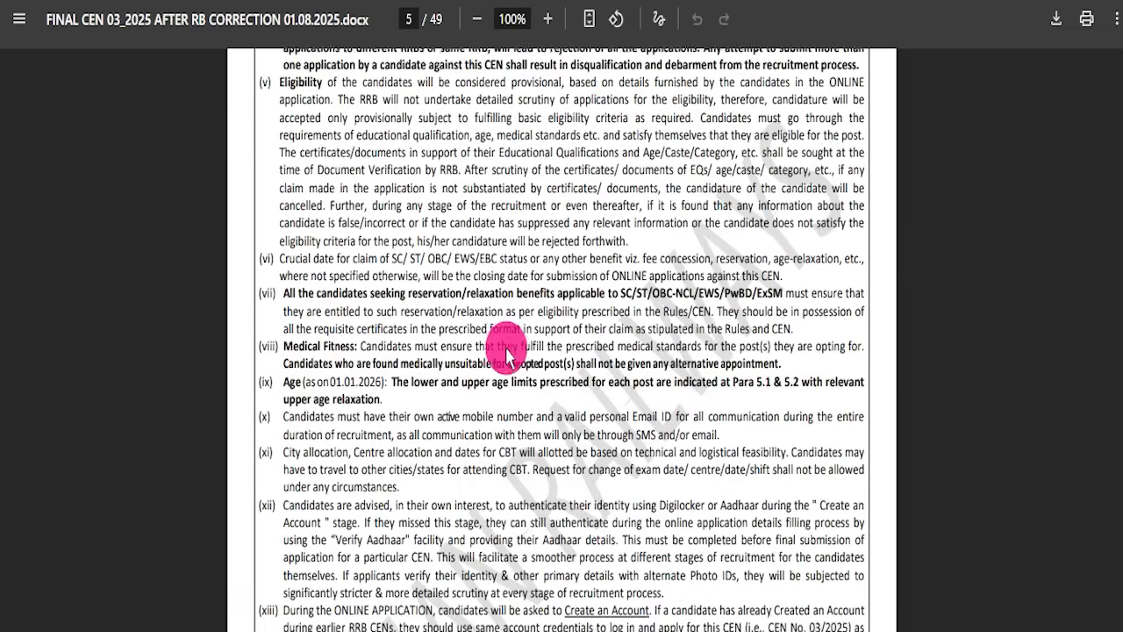
pyautogui.scroll(-20, 490, 282)
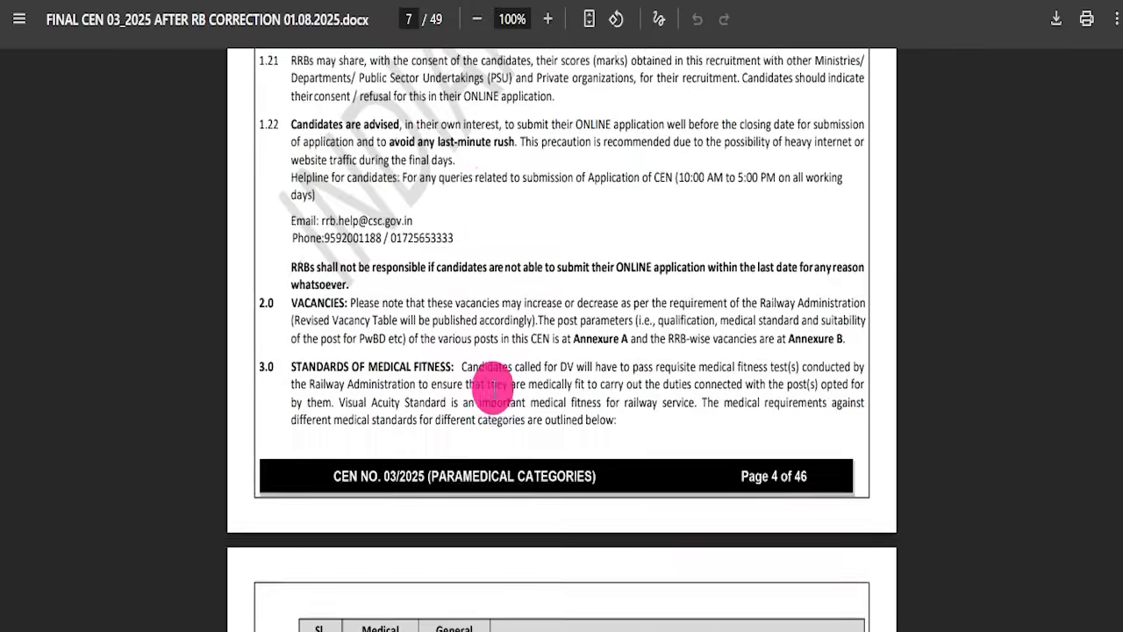
pyautogui.scroll(-20, 507, 406)
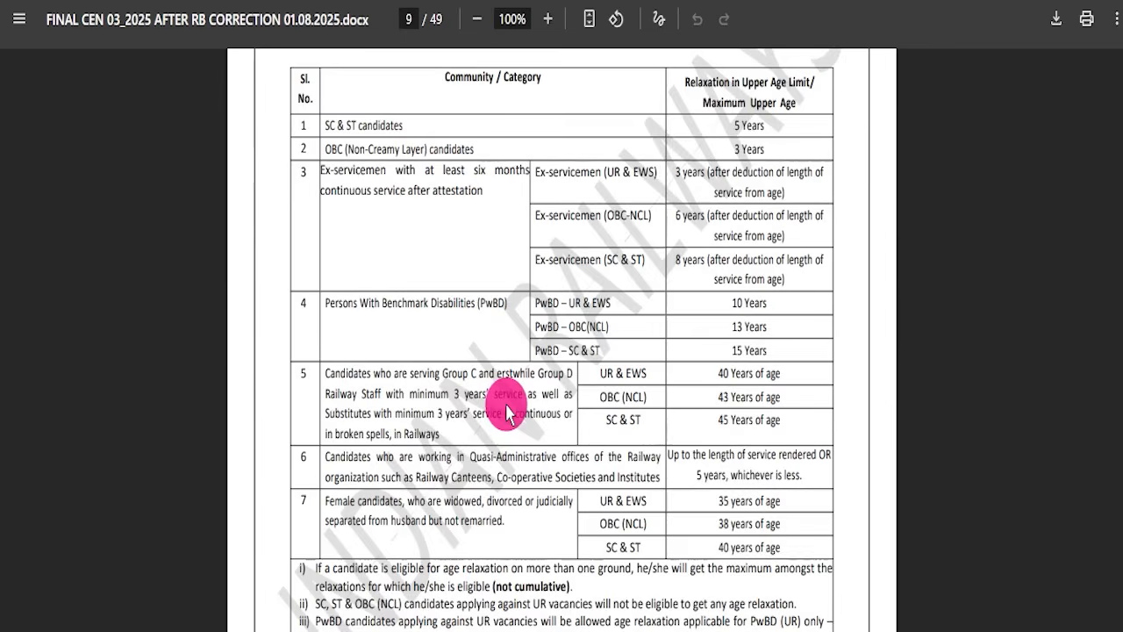
pyautogui.scroll(-10, 523, 424)
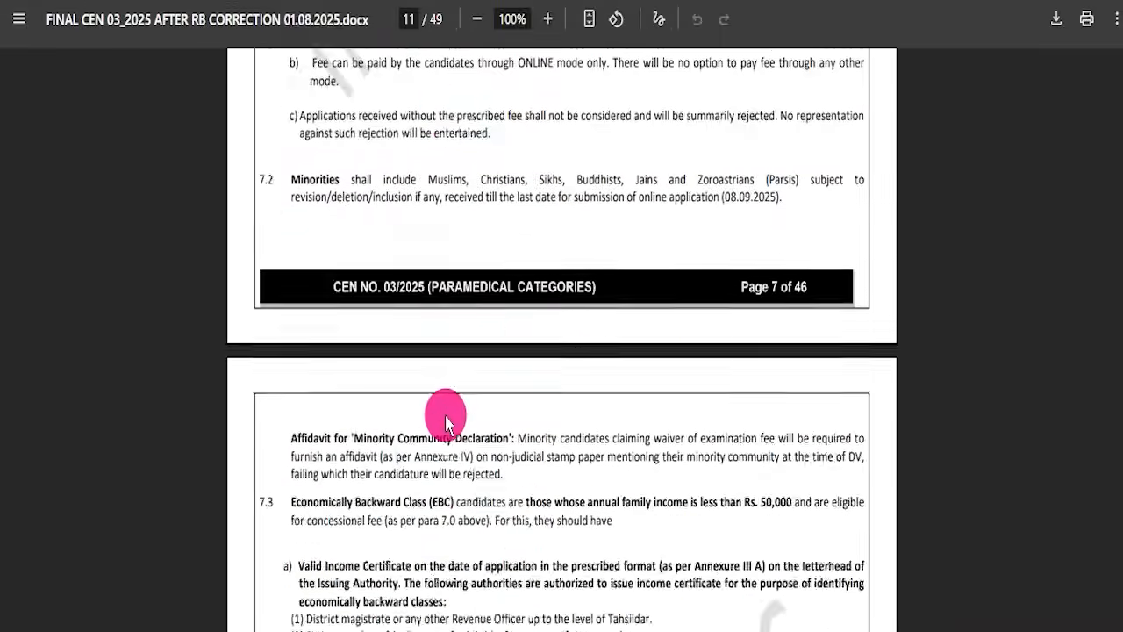
pyautogui.scroll(-10, 473, 409)
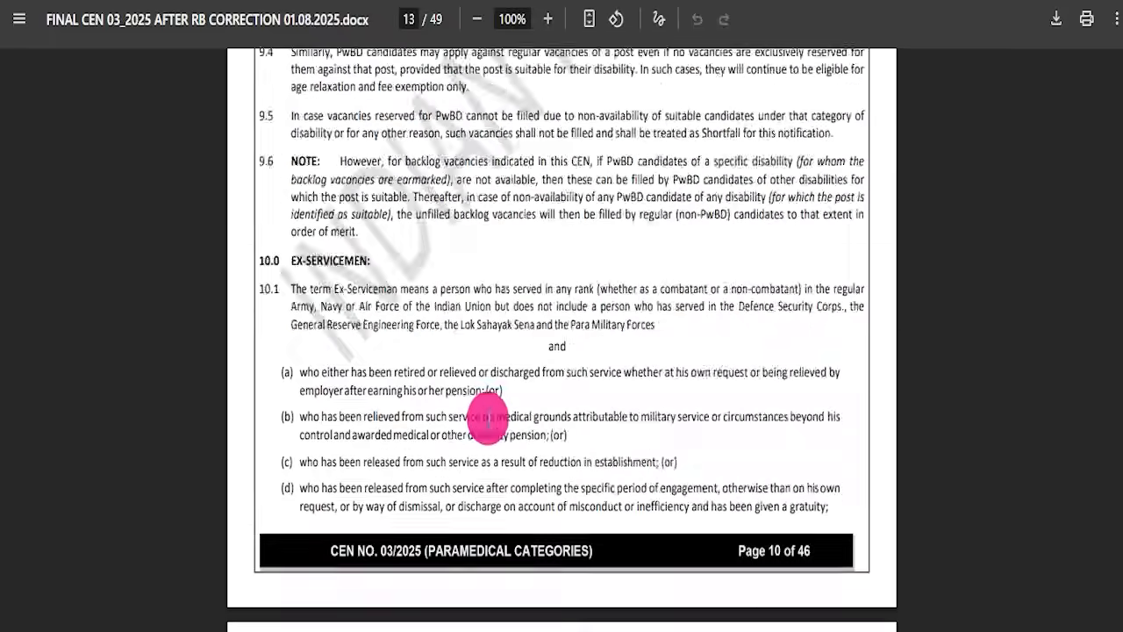
pyautogui.scroll(-10, 480, 442)
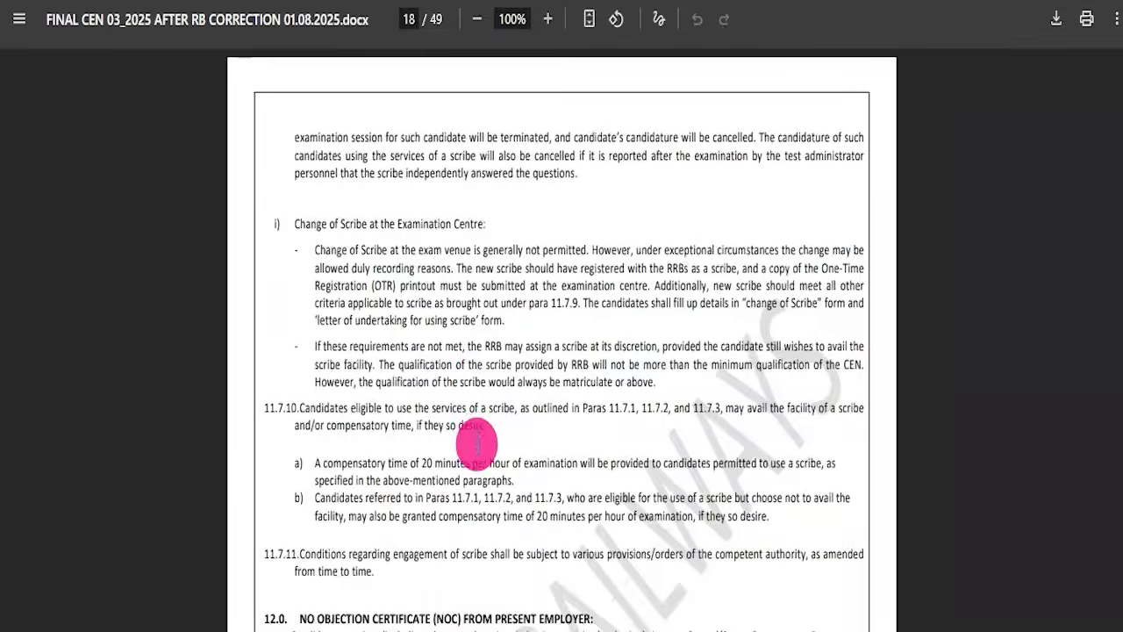
pyautogui.scroll(-10, 615, 373)
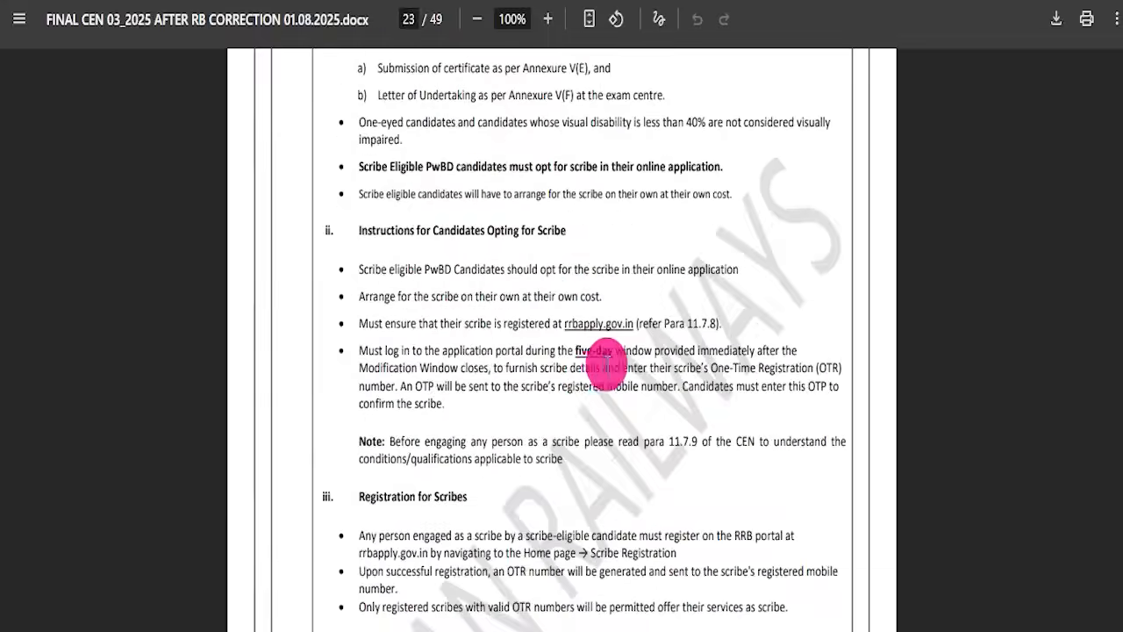
pyautogui.scroll(-15, 452, 378)
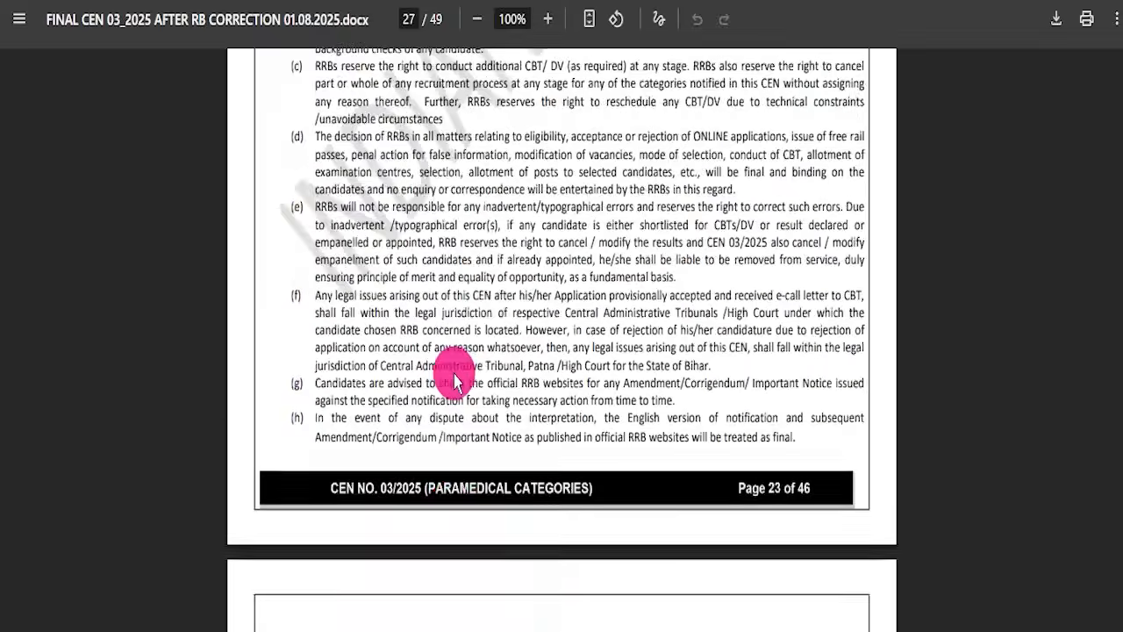
pyautogui.scroll(10, 462, 386)
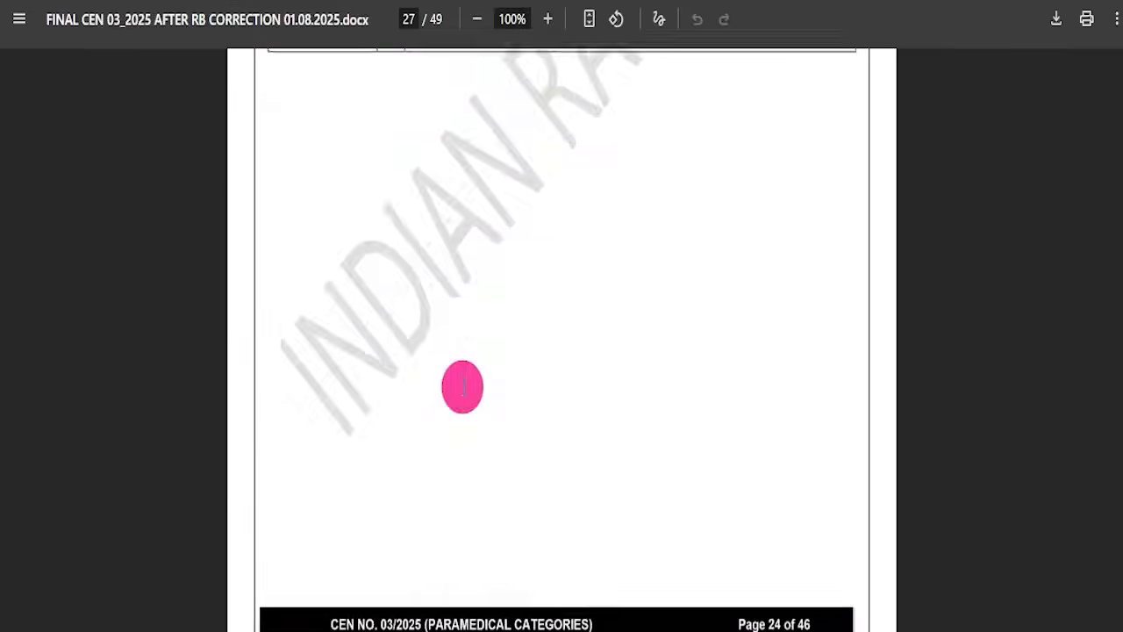
# Review the Annexure A post parameters and minimum education qualifications, and skim the caste certificate formats that follow
pyautogui.scroll(-5, 480, 375)
pyautogui.scroll(-2, 532, 334)
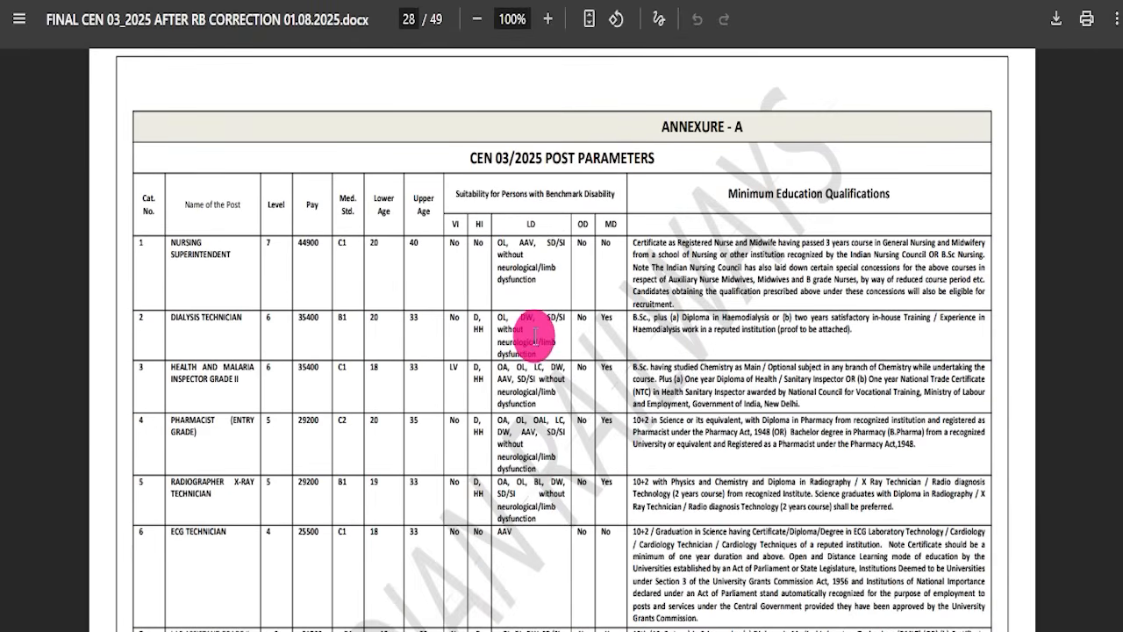
pyautogui.scroll(-20, 720, 373)
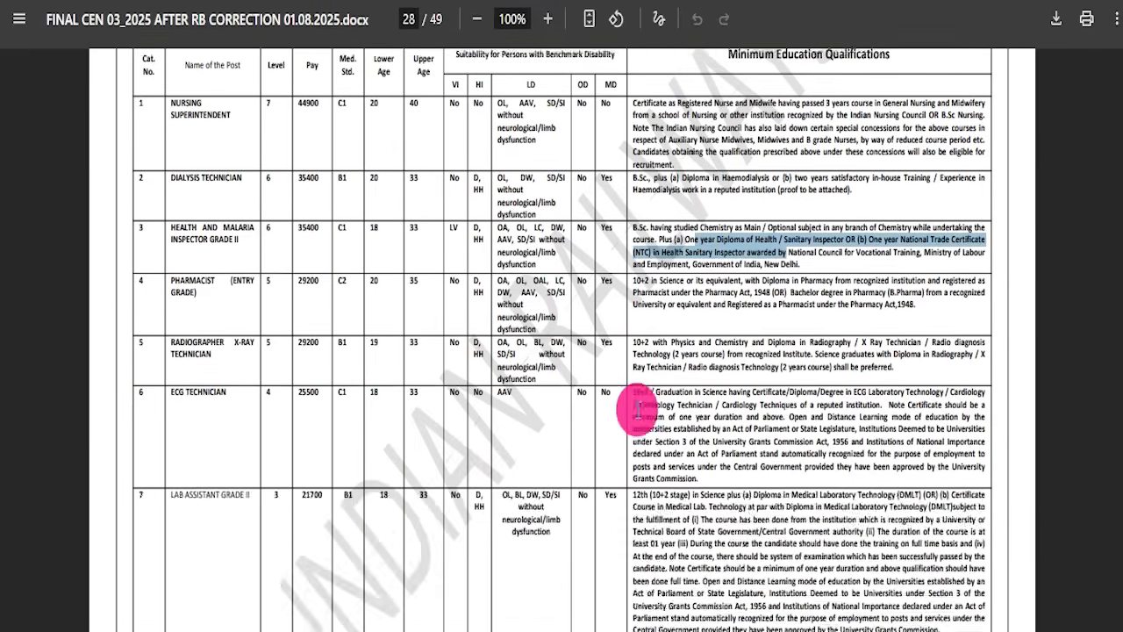
pyautogui.scroll(-15, 728, 478)
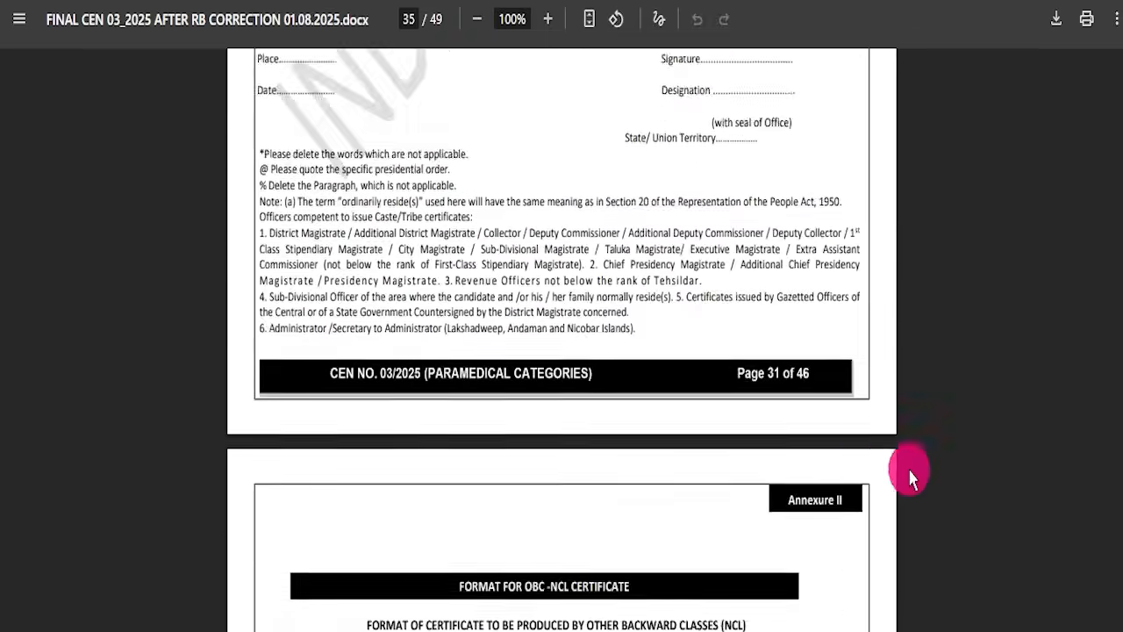
pyautogui.moveTo(1122, 475); pyautogui.dragTo(1120, 83)
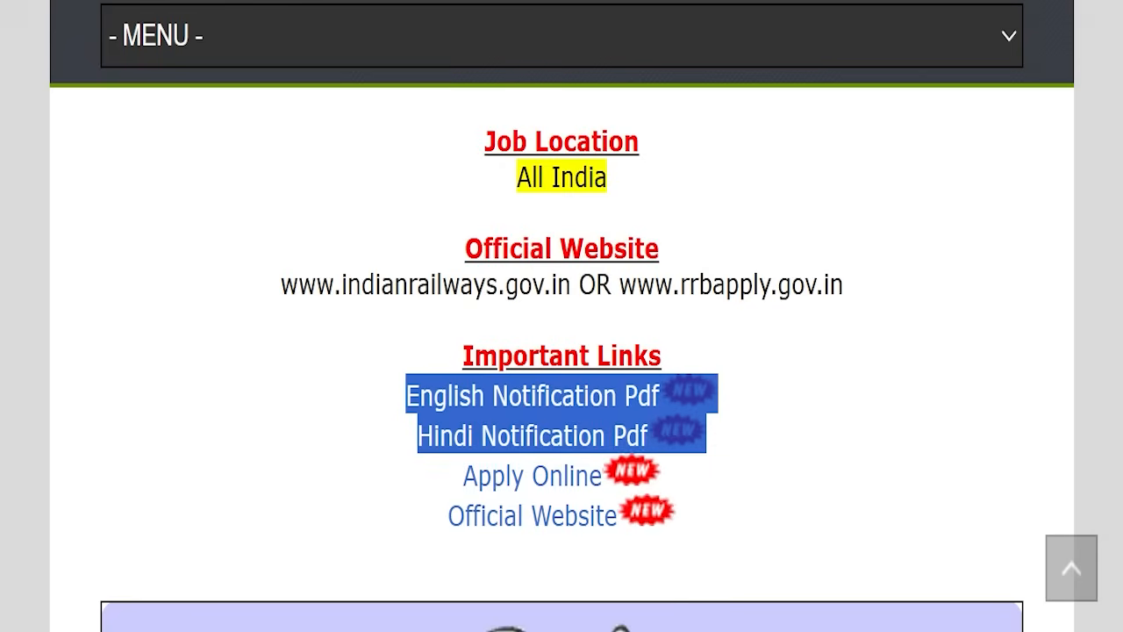
# Highlight the Apply Online link under Important Links and browse the banner images on the Railway Recruitment Board portal's home page
pyautogui.click(419, 519)
pyautogui.moveTo(471, 474); pyautogui.dragTo(602, 476)
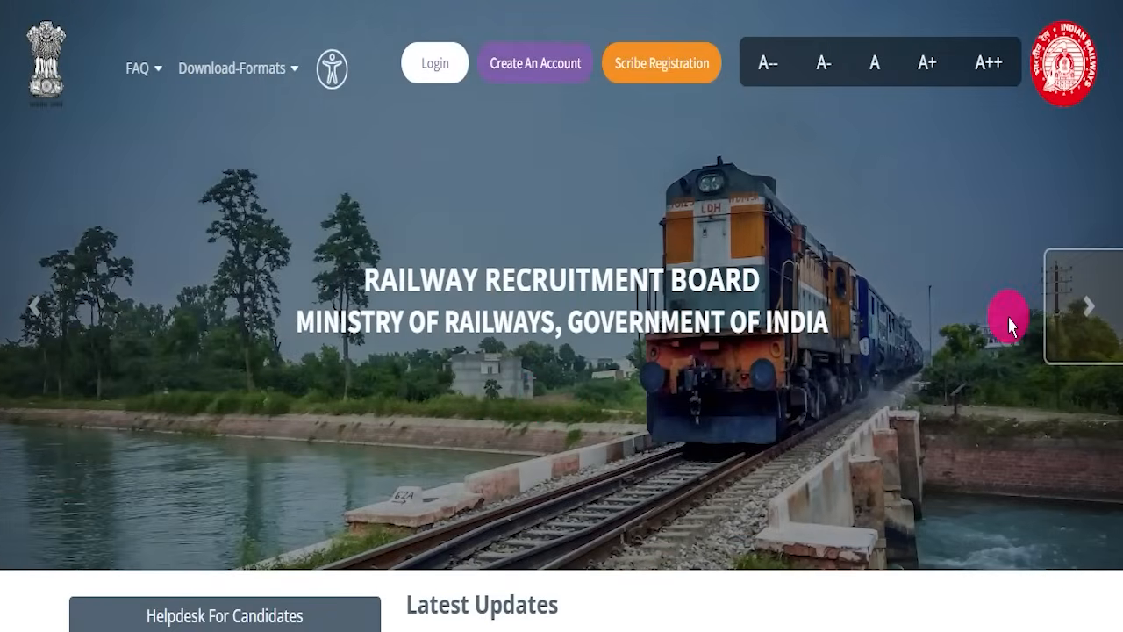
pyautogui.click(1092, 308)
pyautogui.click(1093, 311)
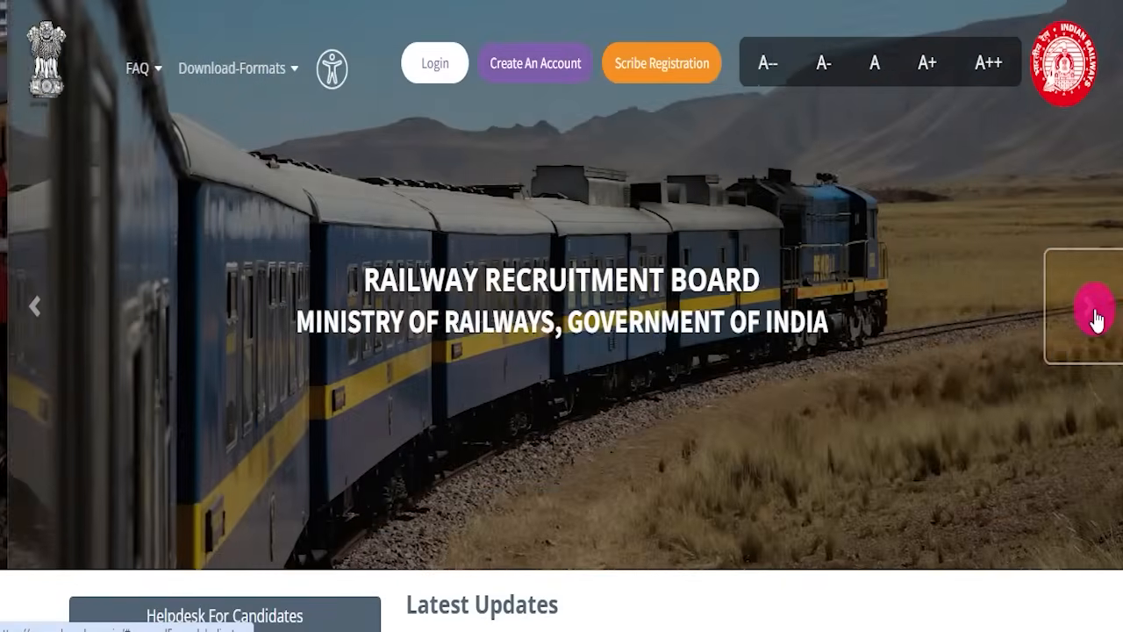
pyautogui.click(1093, 311)
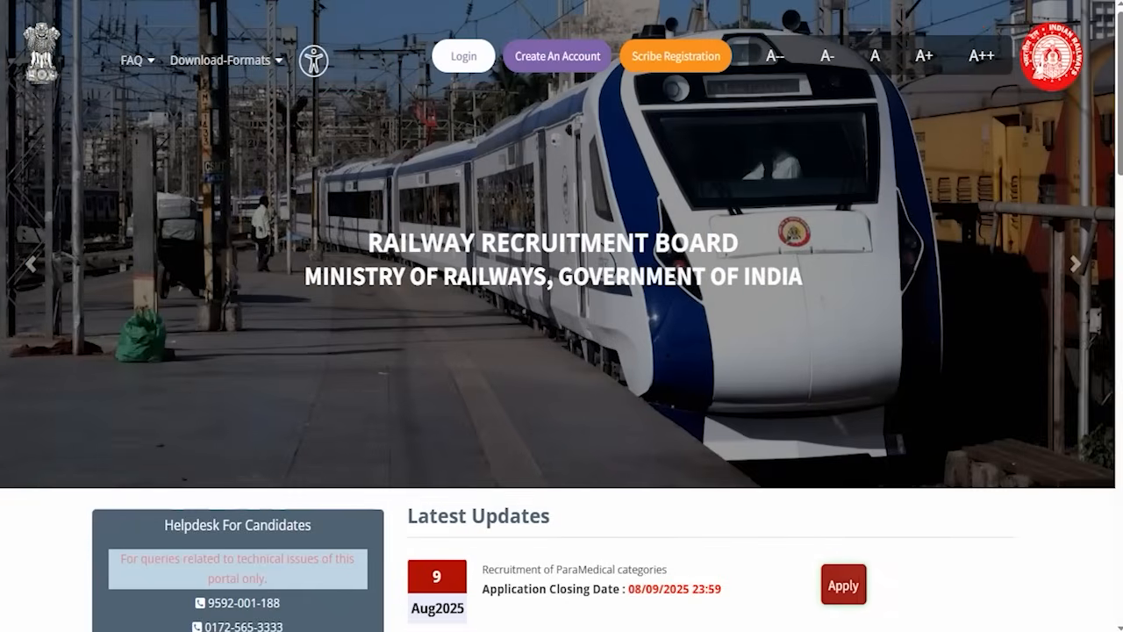
# Open the portal's login page, mark the RRB Account Credential option, and open the Aadhaar login form
pyautogui.click(474, 60)
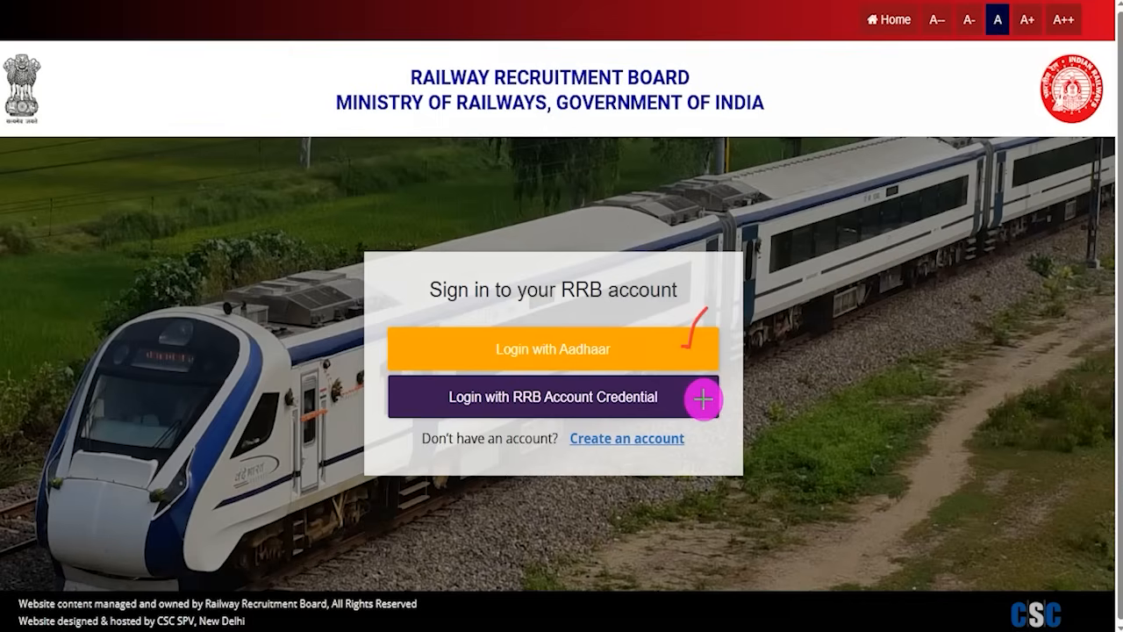
pyautogui.moveTo(703, 399); pyautogui.dragTo(732, 354)
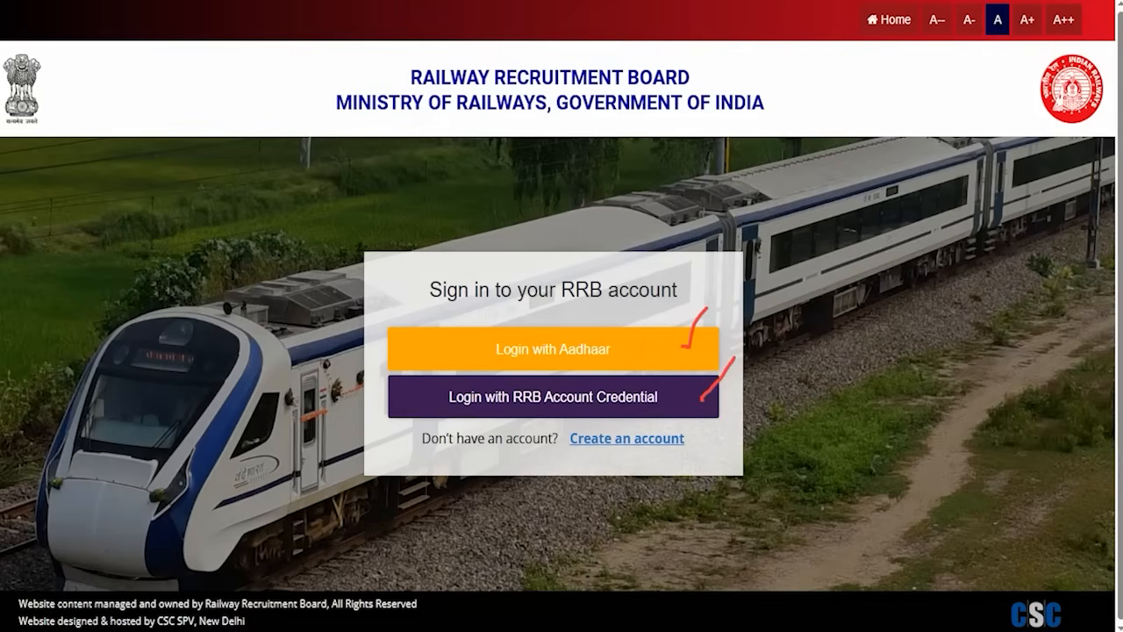
pyautogui.click(580, 355)
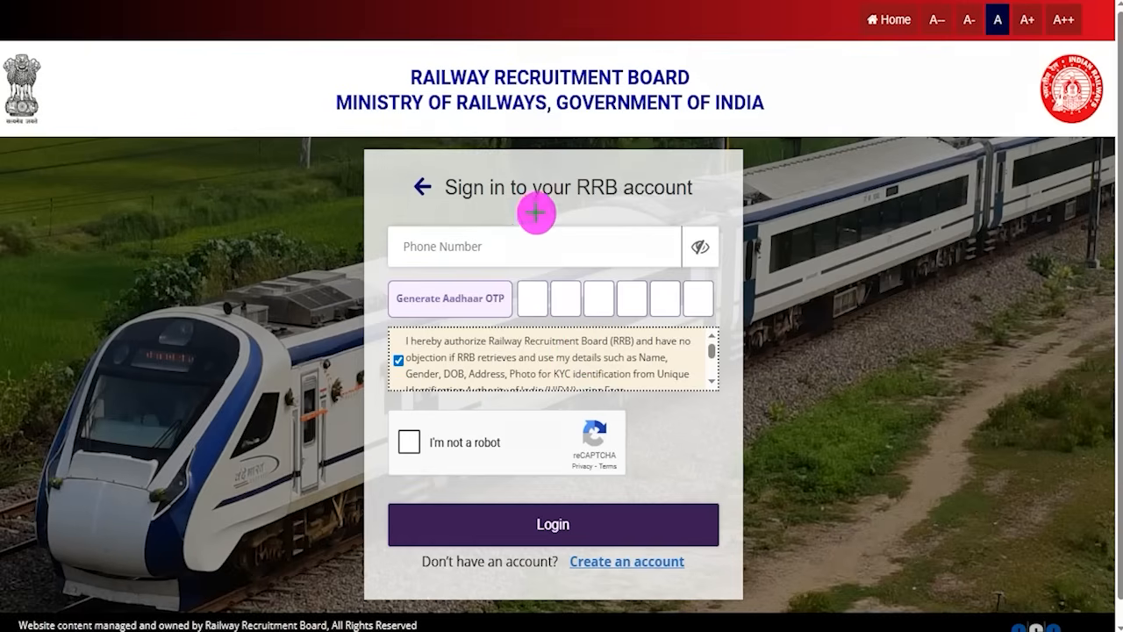
# Mark the phone number, Aadhaar OTP, robot check and Login items on the Aadhaar form, and clear the marks
pyautogui.moveTo(545, 245); pyautogui.dragTo(587, 200)
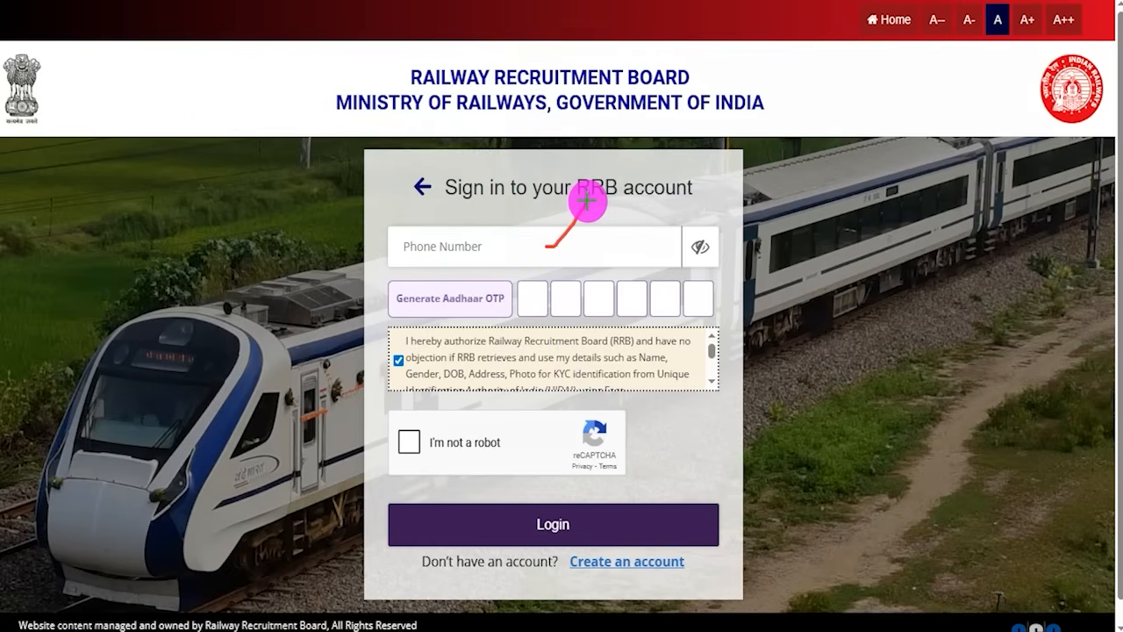
pyautogui.moveTo(487, 290); pyautogui.dragTo(508, 279)
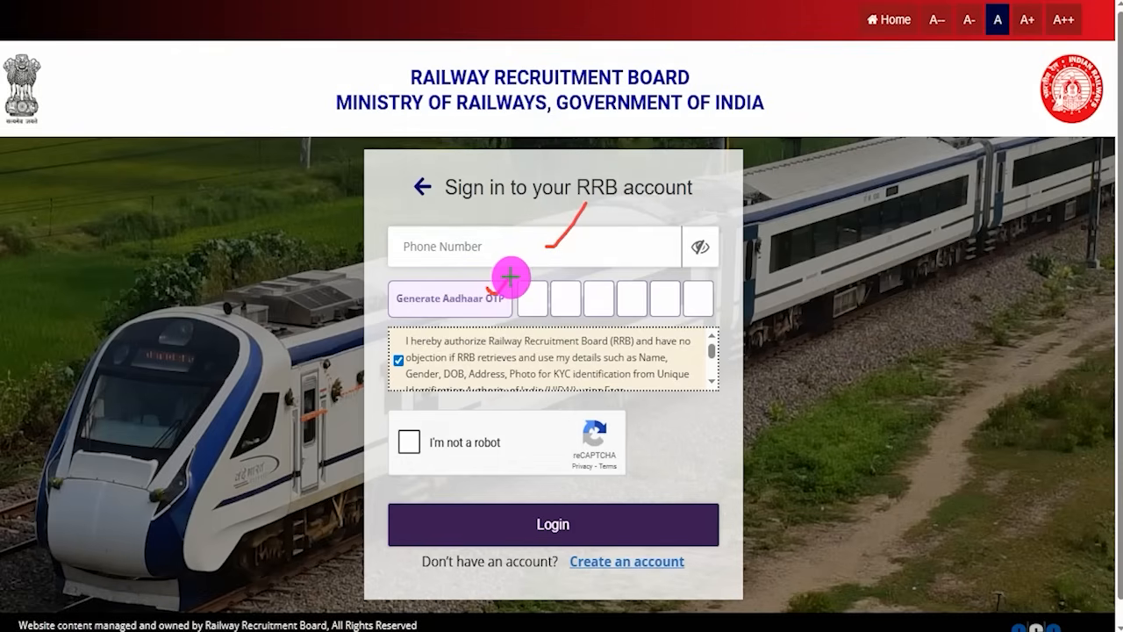
pyautogui.moveTo(545, 290); pyautogui.dragTo(684, 302)
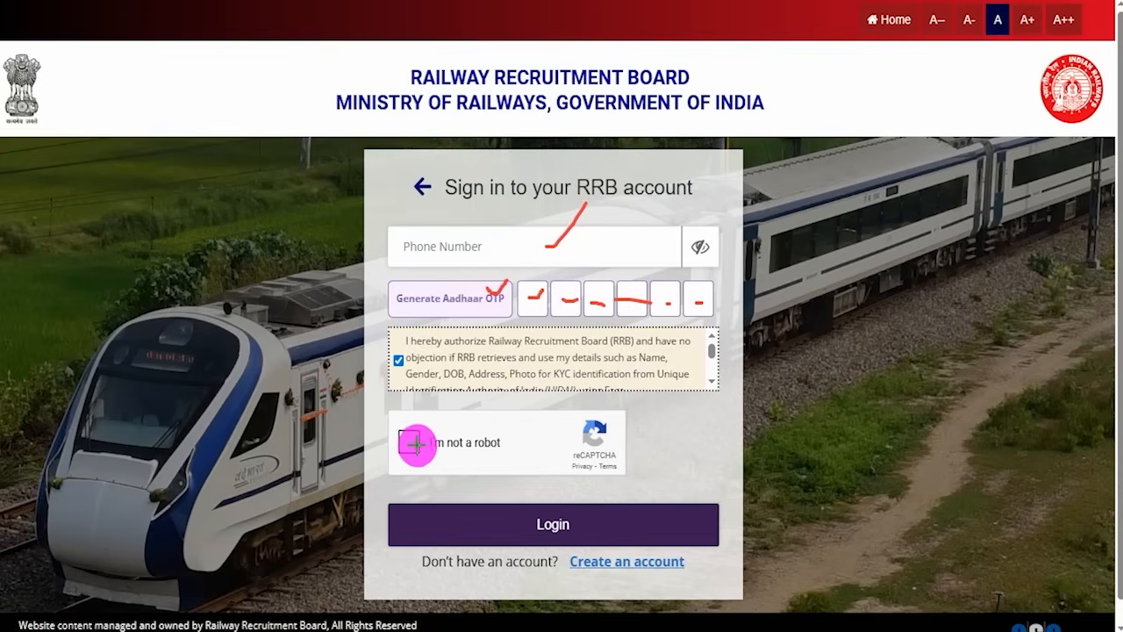
pyautogui.moveTo(416, 441); pyautogui.dragTo(455, 416)
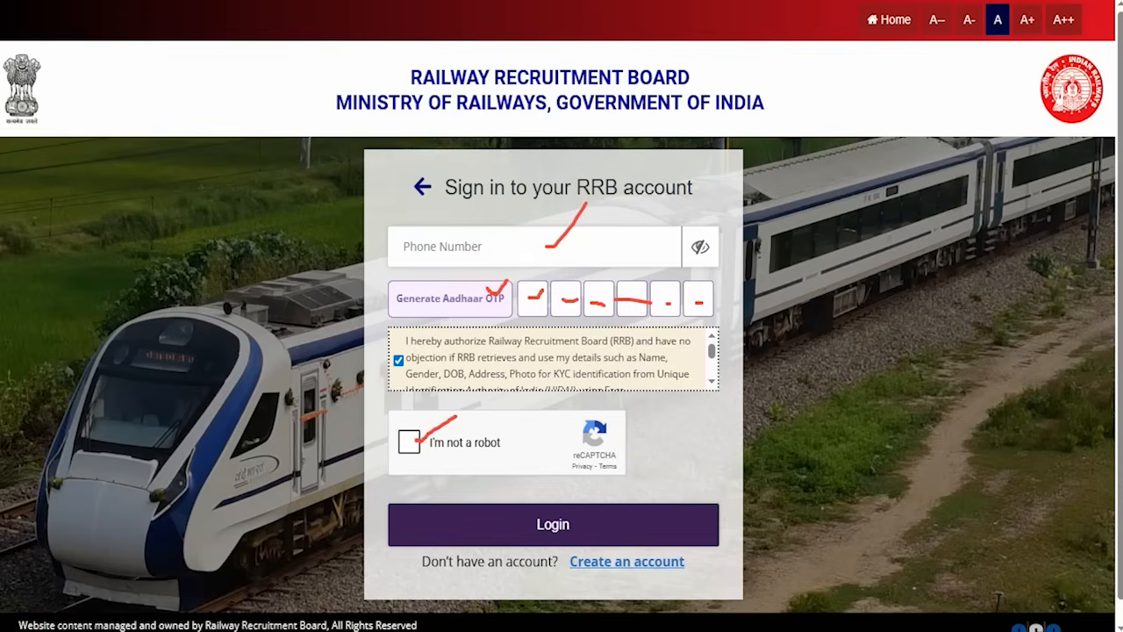
pyautogui.moveTo(817, 360)
pyautogui.mouseDown()
pyautogui.moveTo(731, 436)
pyautogui.moveTo(606, 518)
pyautogui.mouseUp()
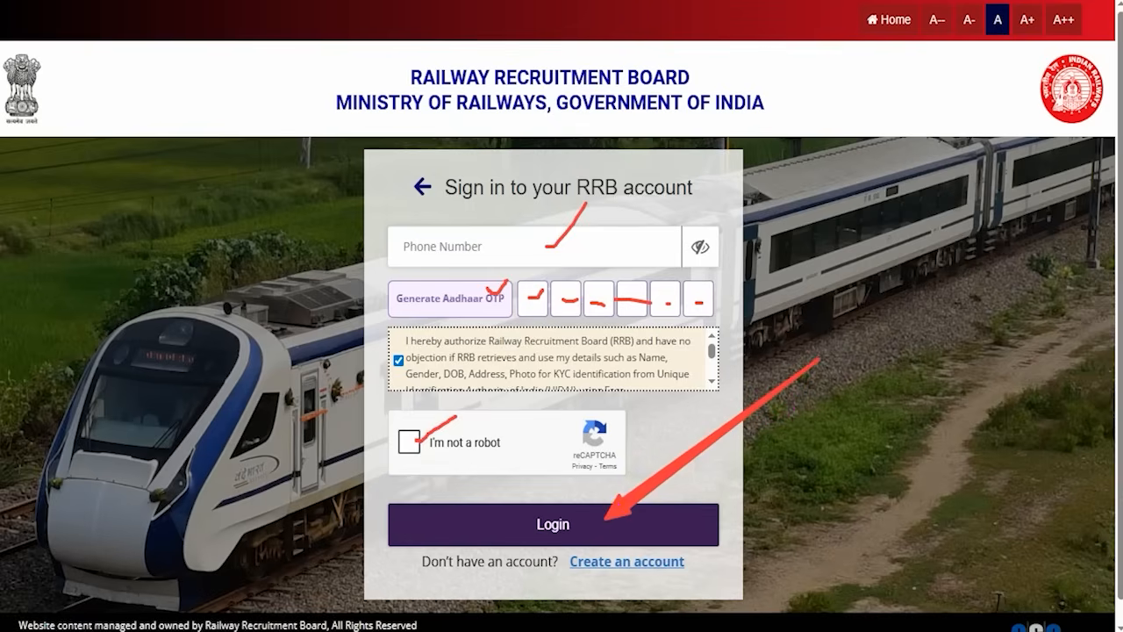
pyautogui.press('Escape')
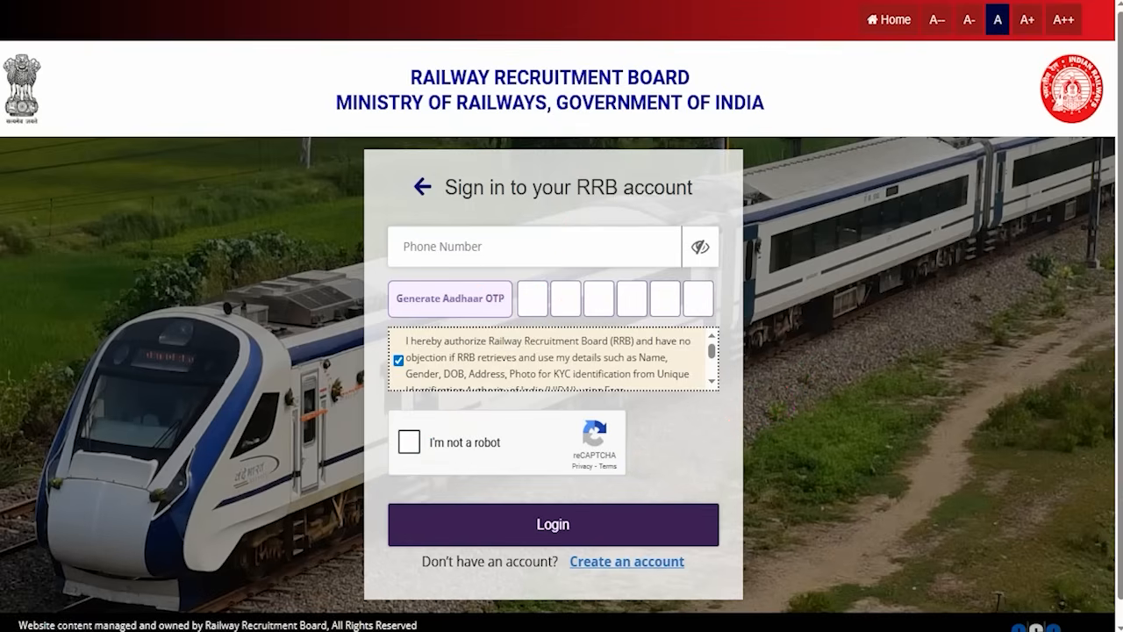
# Return to the sign-in options, open the RRB Account Credential login, and mark its mobile/email, password, robot check and Login items
pyautogui.click(422, 187)
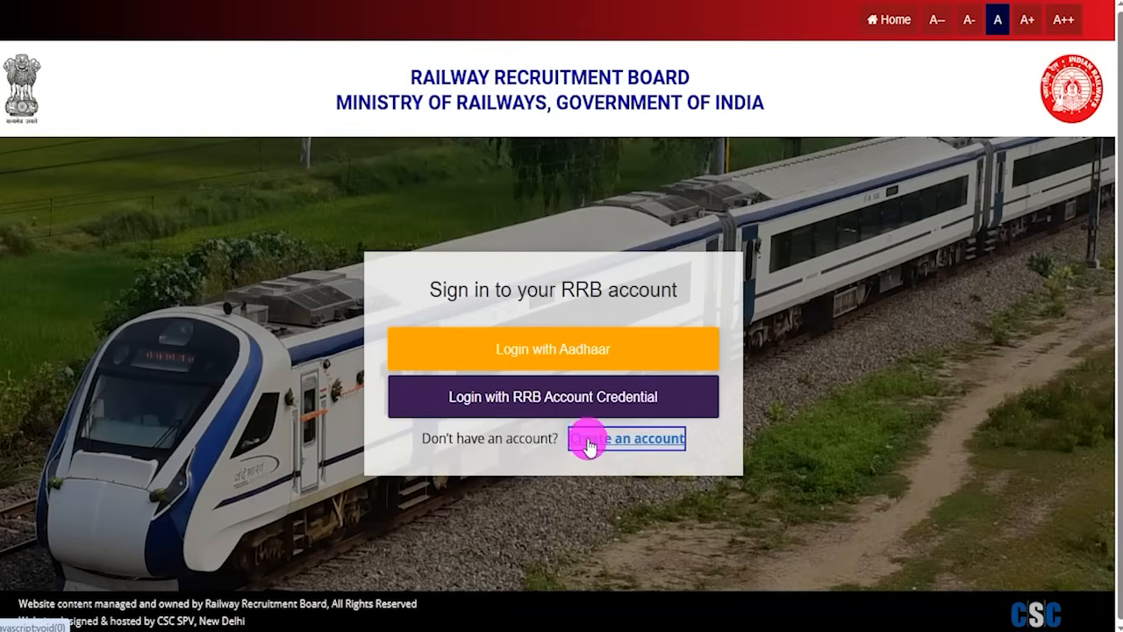
pyautogui.click(647, 403)
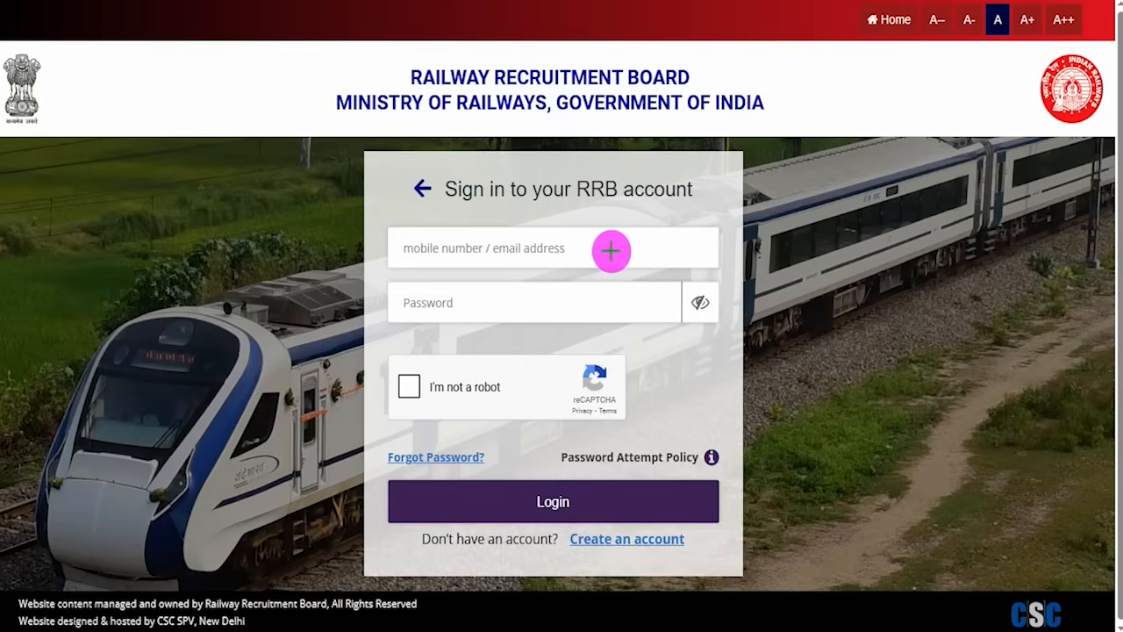
pyautogui.moveTo(611, 250); pyautogui.dragTo(640, 217)
pyautogui.moveTo(601, 304); pyautogui.dragTo(635, 271)
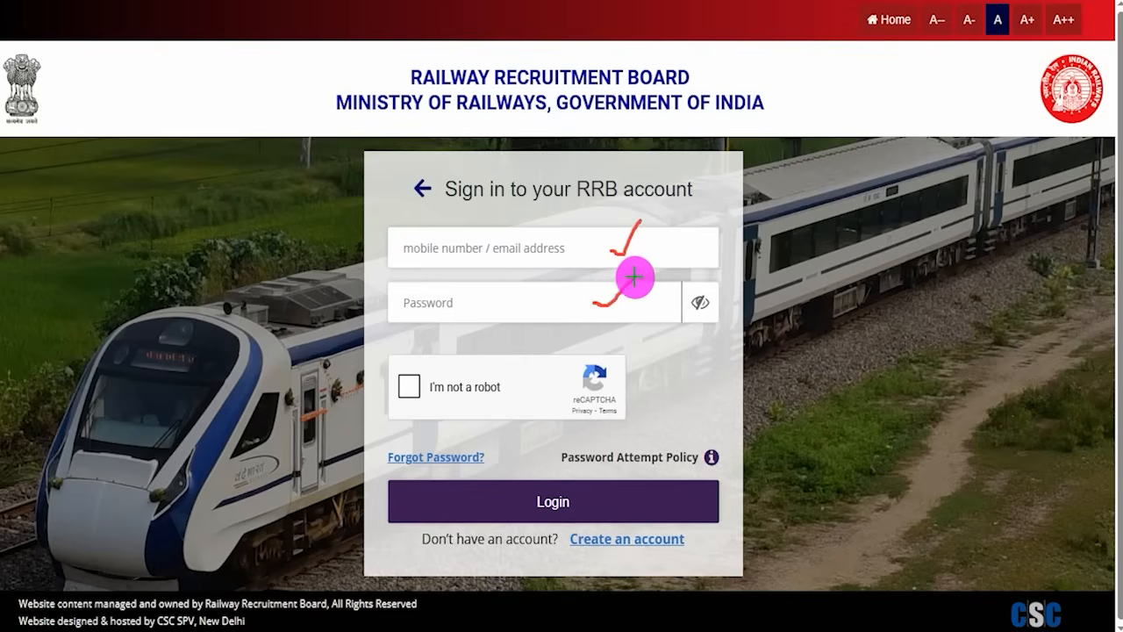
pyautogui.moveTo(413, 386); pyautogui.dragTo(460, 359)
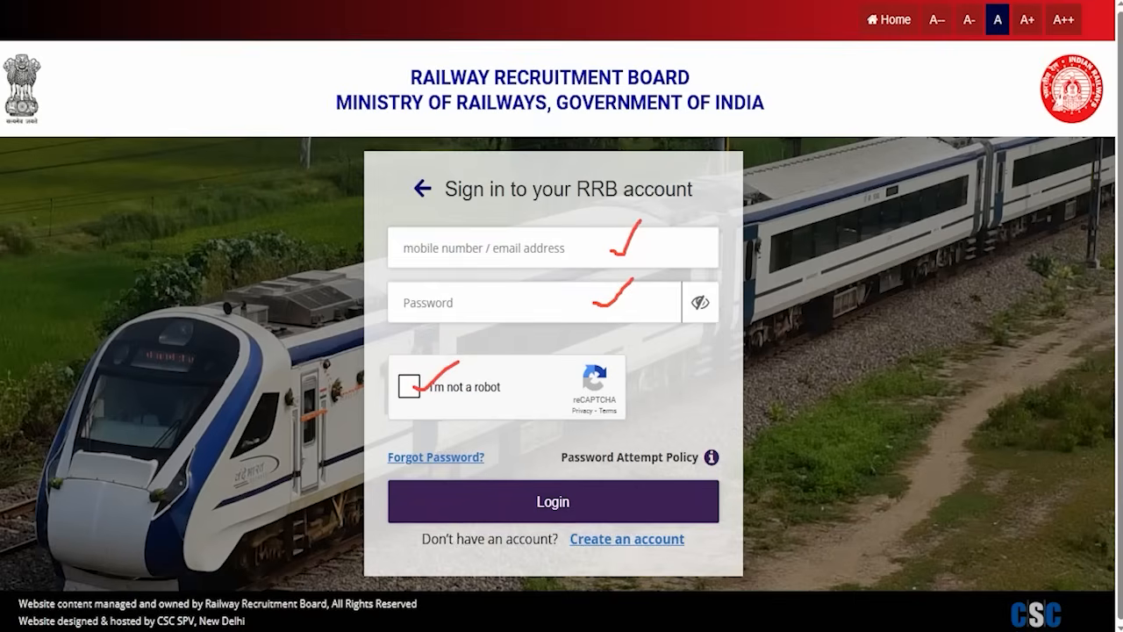
pyautogui.moveTo(825, 280)
pyautogui.mouseDown()
pyautogui.moveTo(797, 301)
pyautogui.moveTo(684, 477)
pyautogui.moveTo(654, 456)
pyautogui.moveTo(628, 488)
pyautogui.mouseUp()
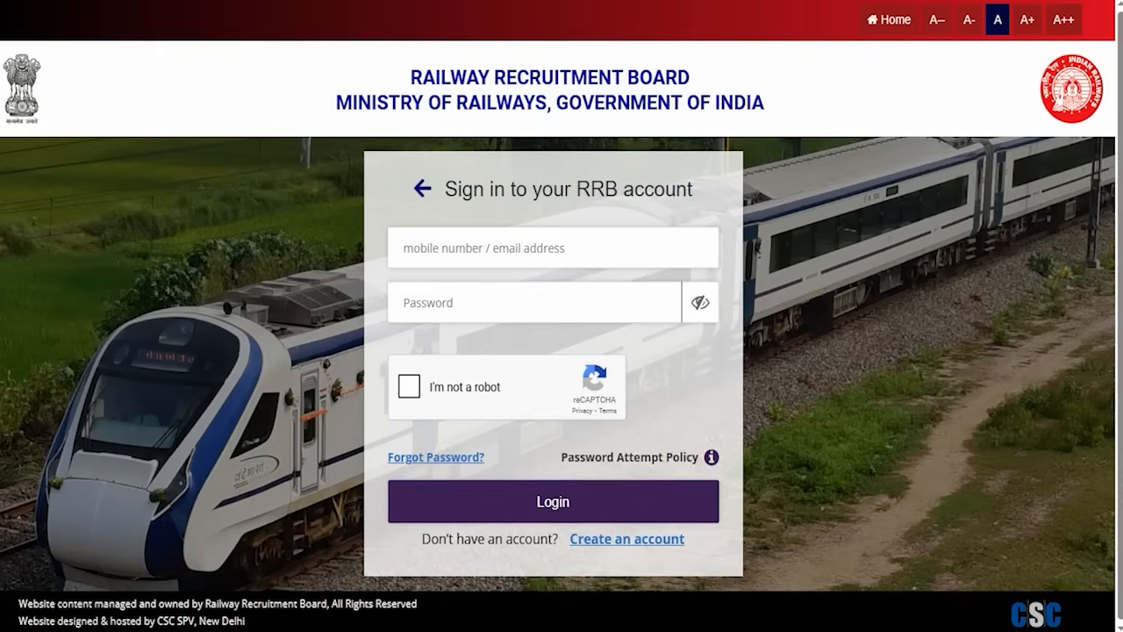
# Open the Create an Account form from the portal's home page and dismiss the notice for candidates with 2024 or 2025 accounts
pyautogui.click(422, 186)
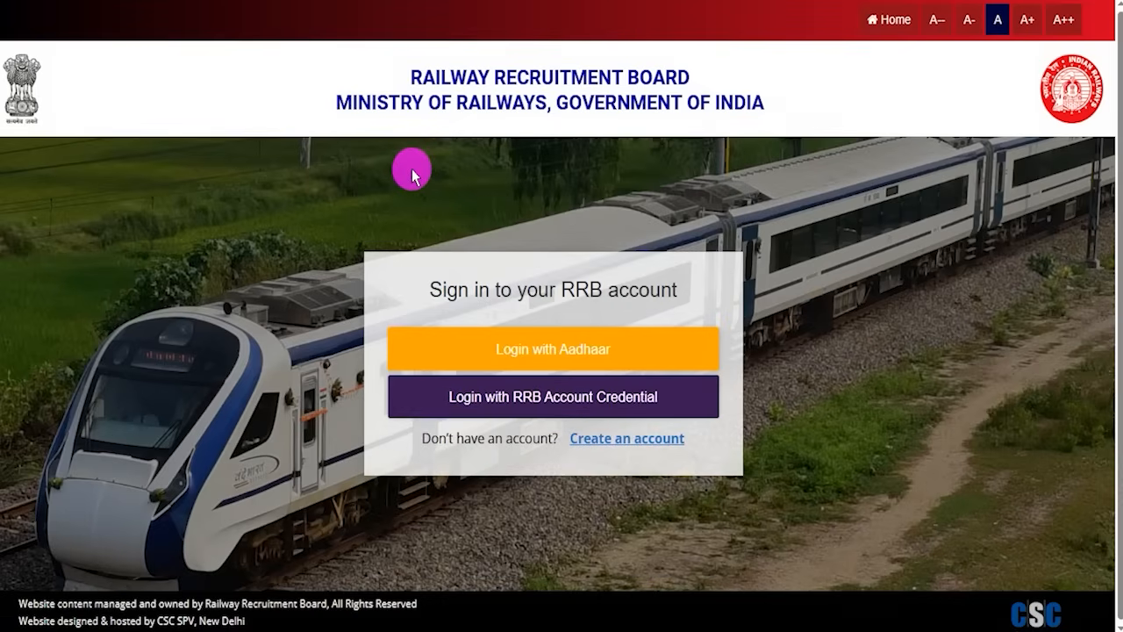
pyautogui.click(886, 19)
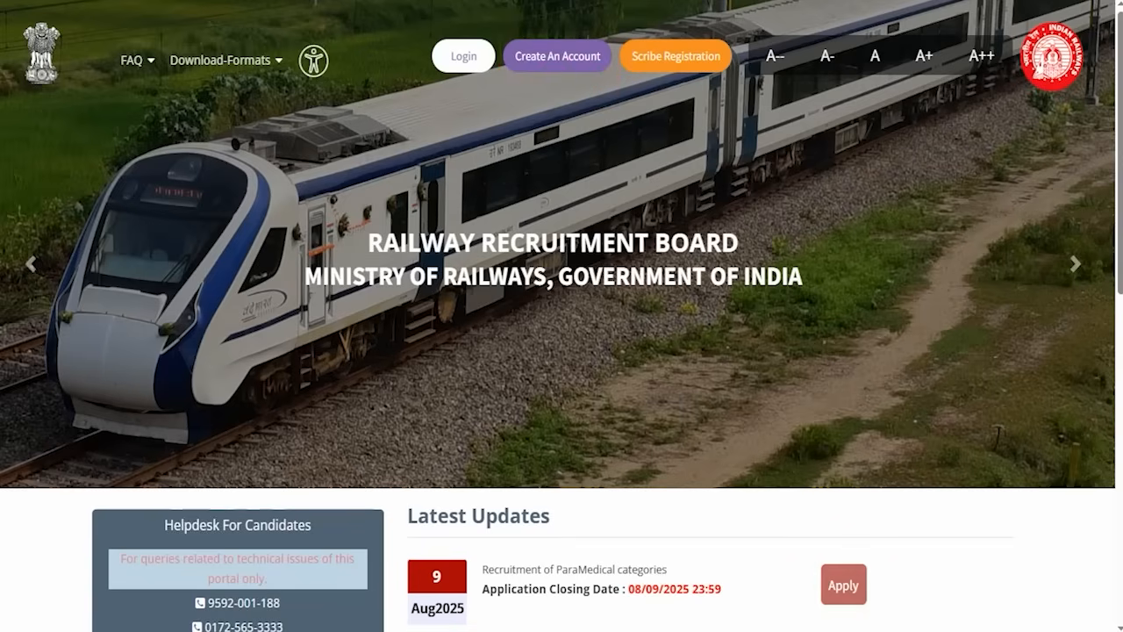
pyautogui.click(567, 56)
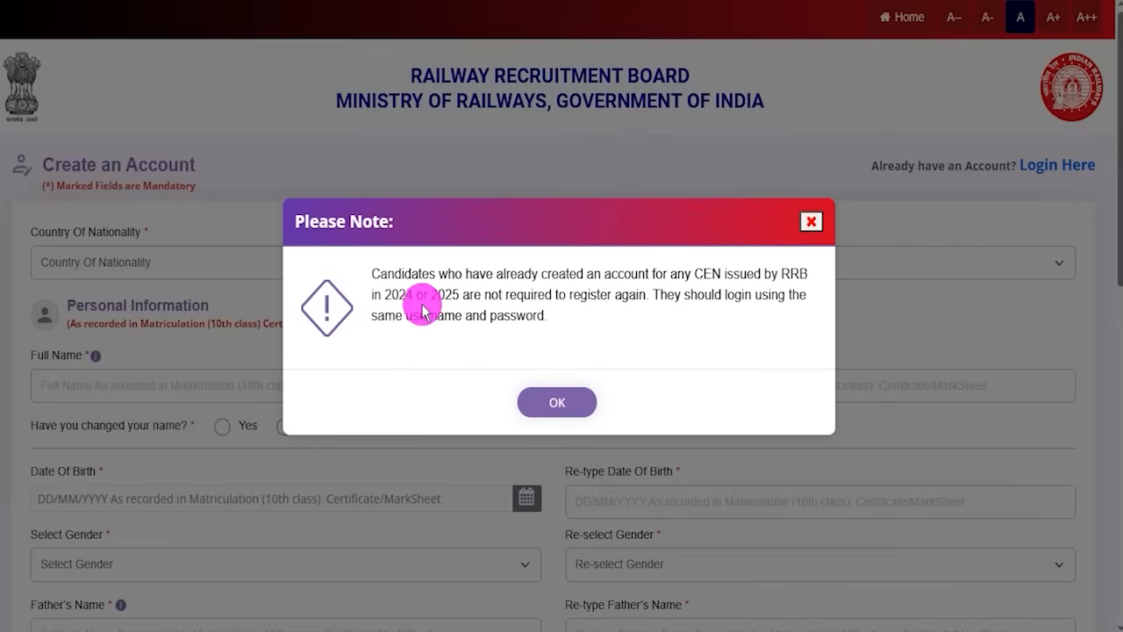
pyautogui.moveTo(394, 292); pyautogui.dragTo(585, 291)
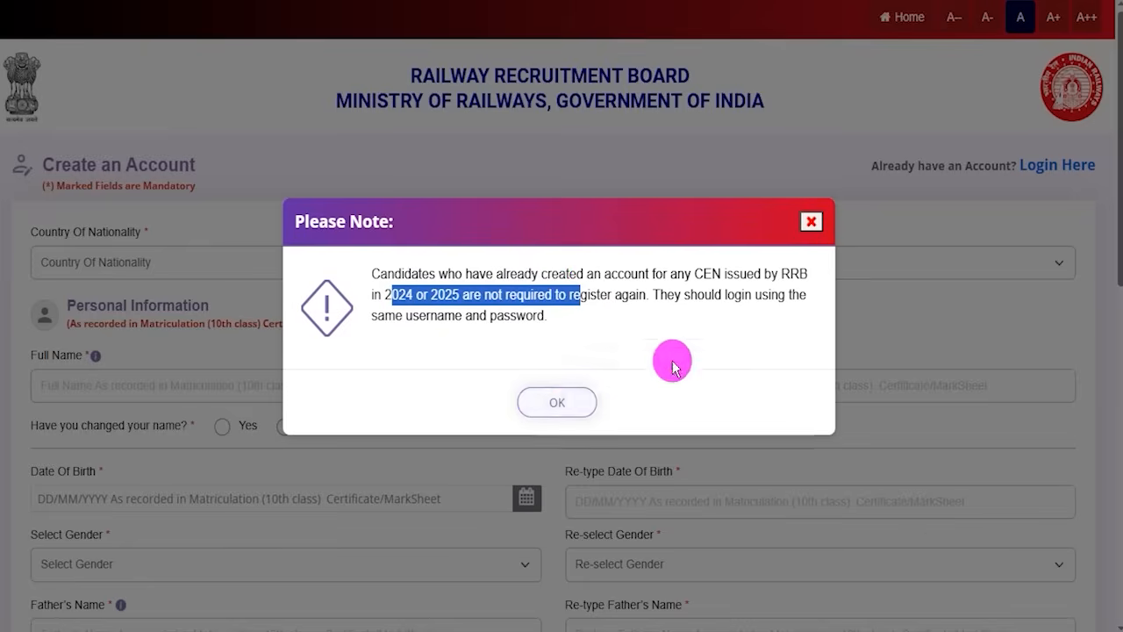
pyautogui.click(812, 230)
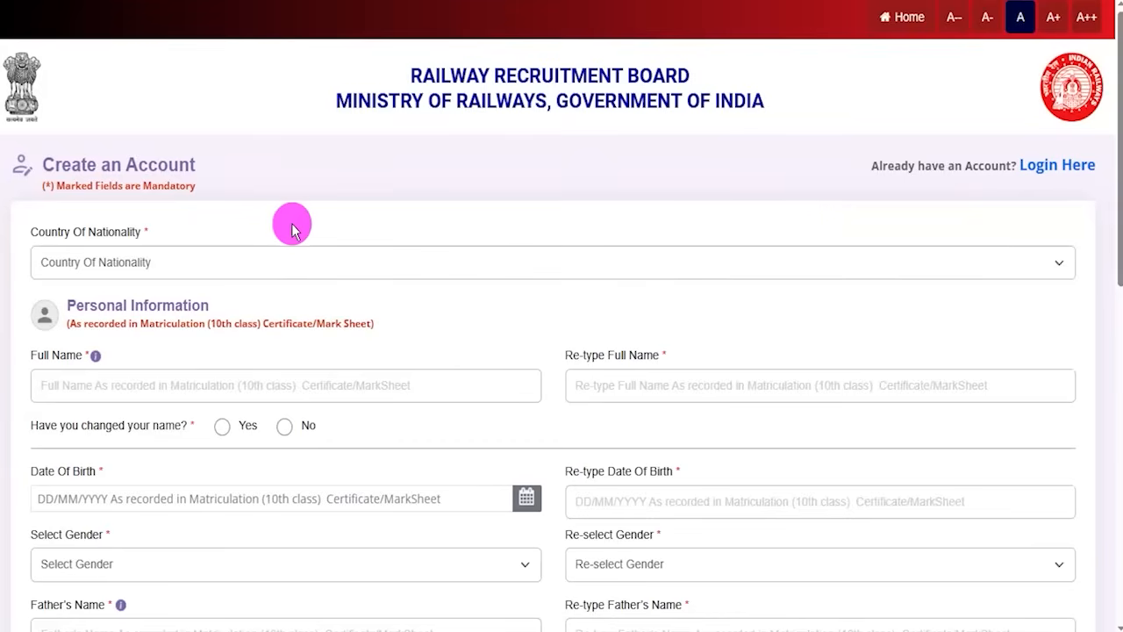
# Highlight the Create an Account heading and set the country of nationality to India
pyautogui.moveTo(50, 161); pyautogui.dragTo(165, 160)
pyautogui.click(334, 176)
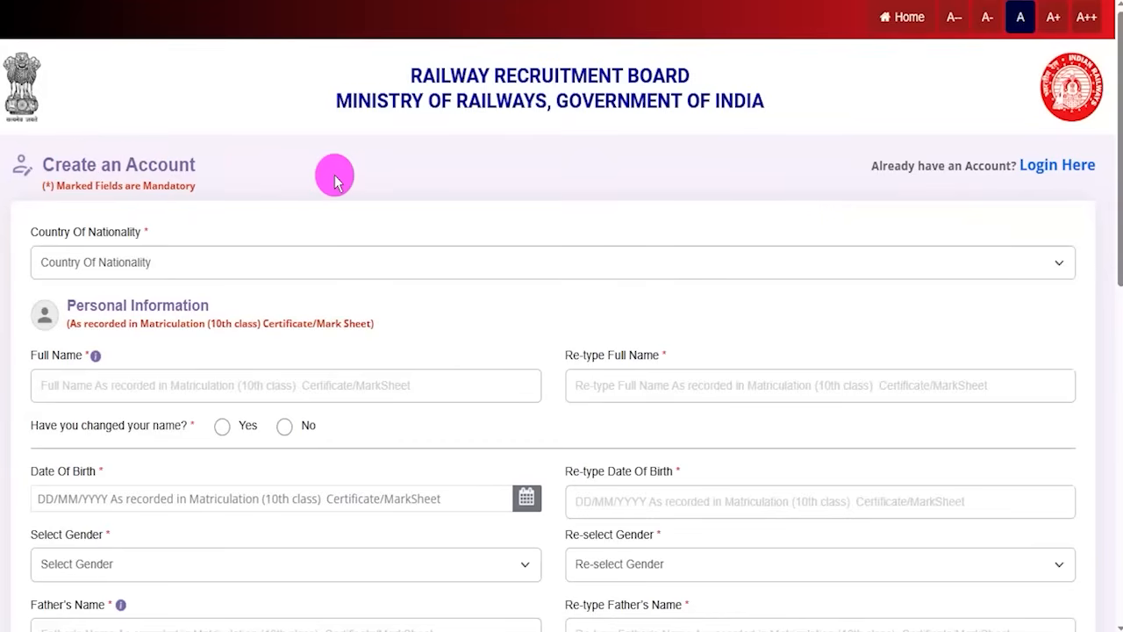
pyautogui.click(338, 261)
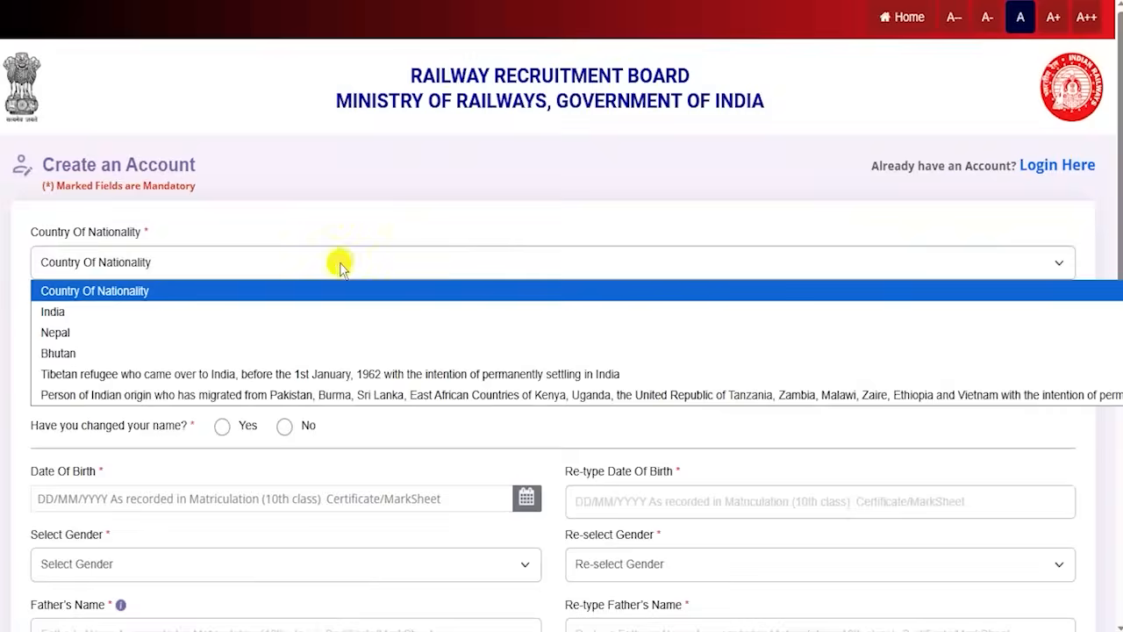
pyautogui.click(75, 313)
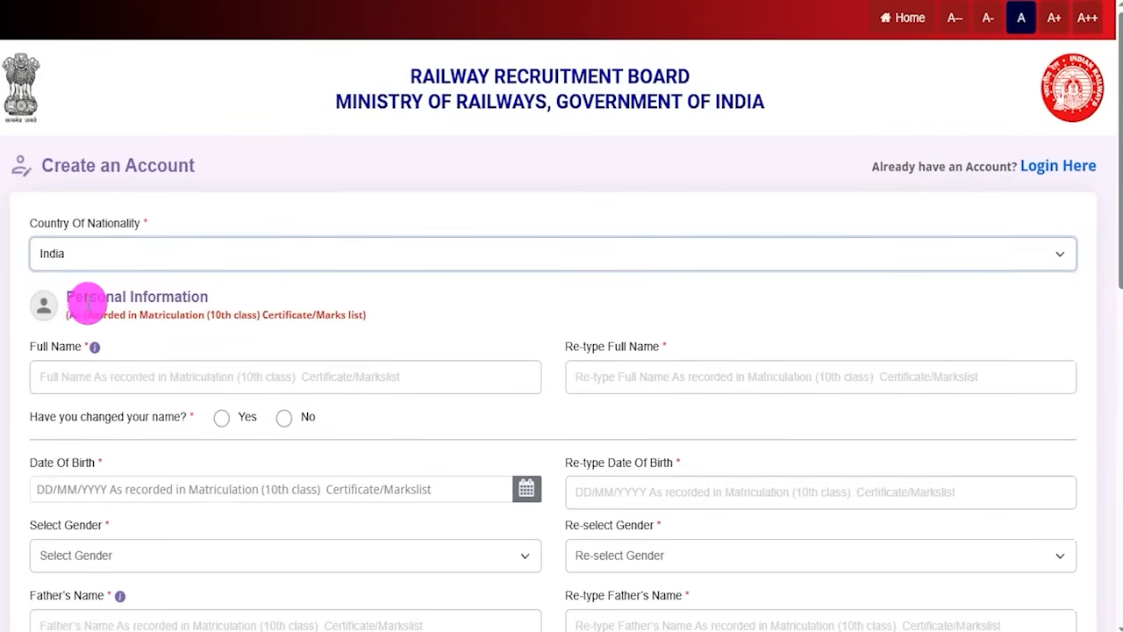
# Highlight the Personal Information heading and put check marks on the Full Name and Re-type Full Name fields
pyautogui.moveTo(88, 296); pyautogui.dragTo(184, 295)
pyautogui.scroll(-3, 184, 295)
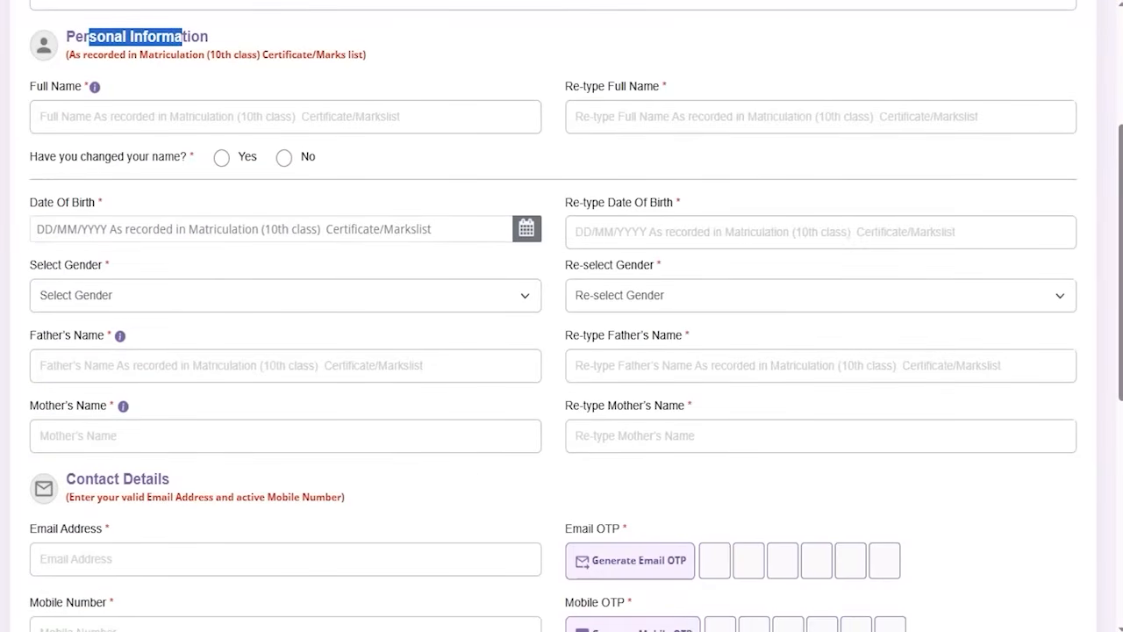
pyautogui.moveTo(326, 112); pyautogui.dragTo(387, 83)
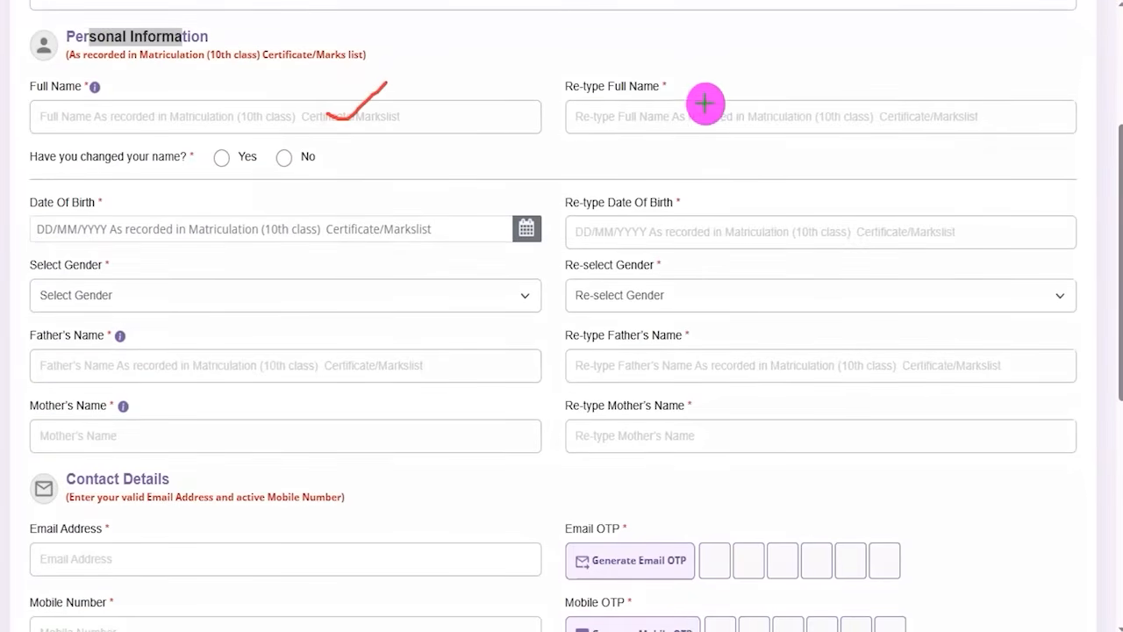
pyautogui.moveTo(734, 111); pyautogui.dragTo(792, 87)
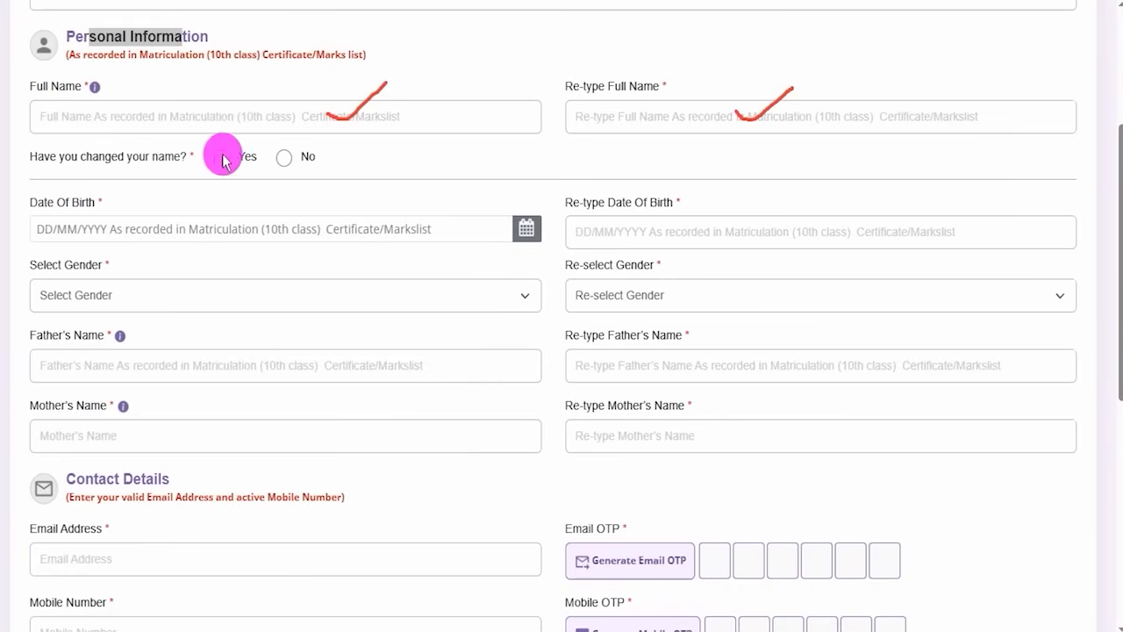
# Review the legal documentation notice for a changed name and answer No to the name-change question
pyautogui.moveTo(81, 157); pyautogui.dragTo(140, 157)
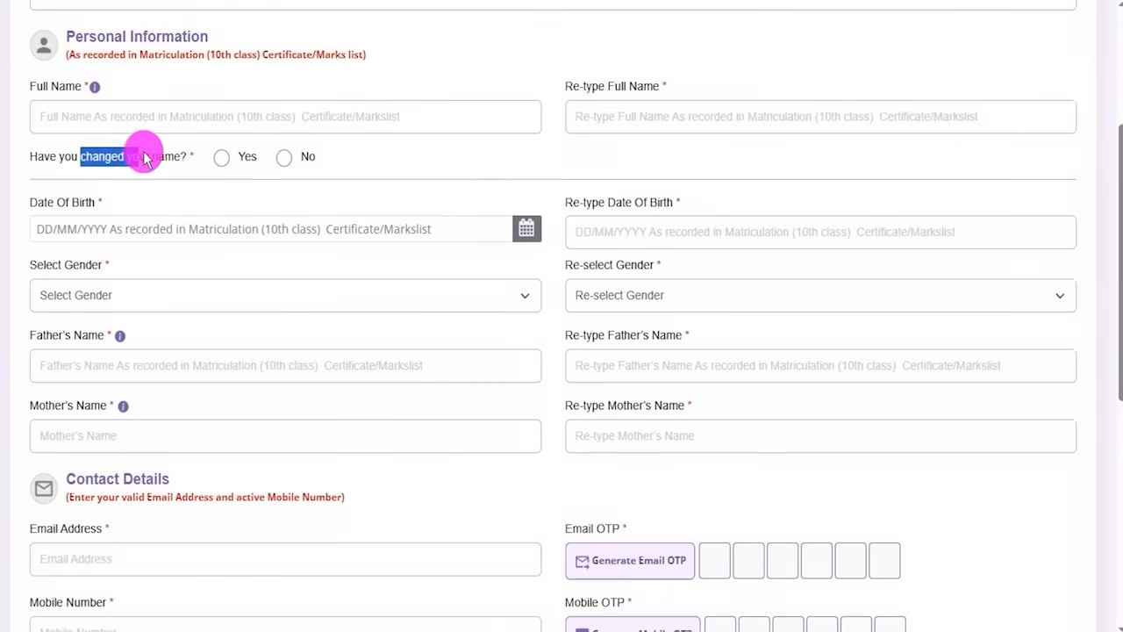
pyautogui.click(219, 163)
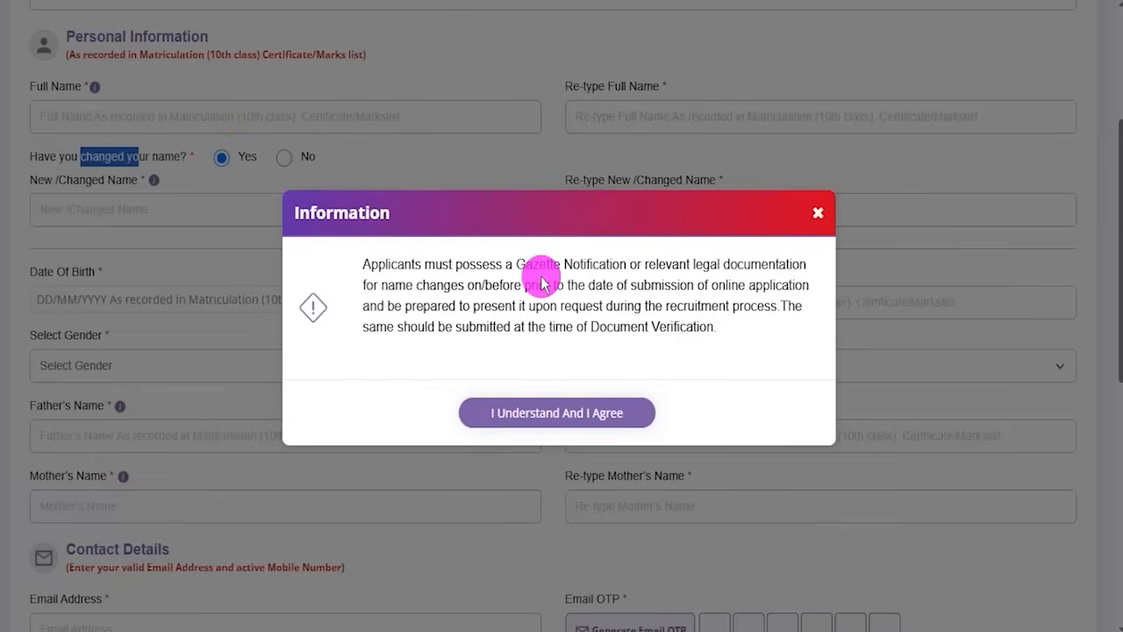
pyautogui.moveTo(526, 264); pyautogui.dragTo(753, 263)
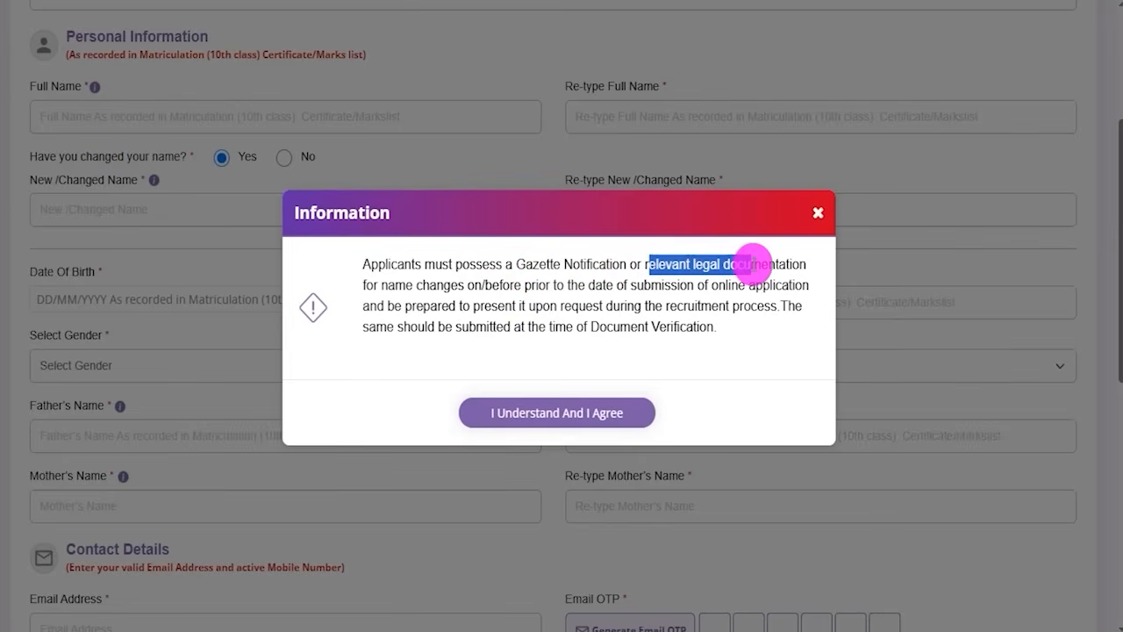
pyautogui.click(818, 212)
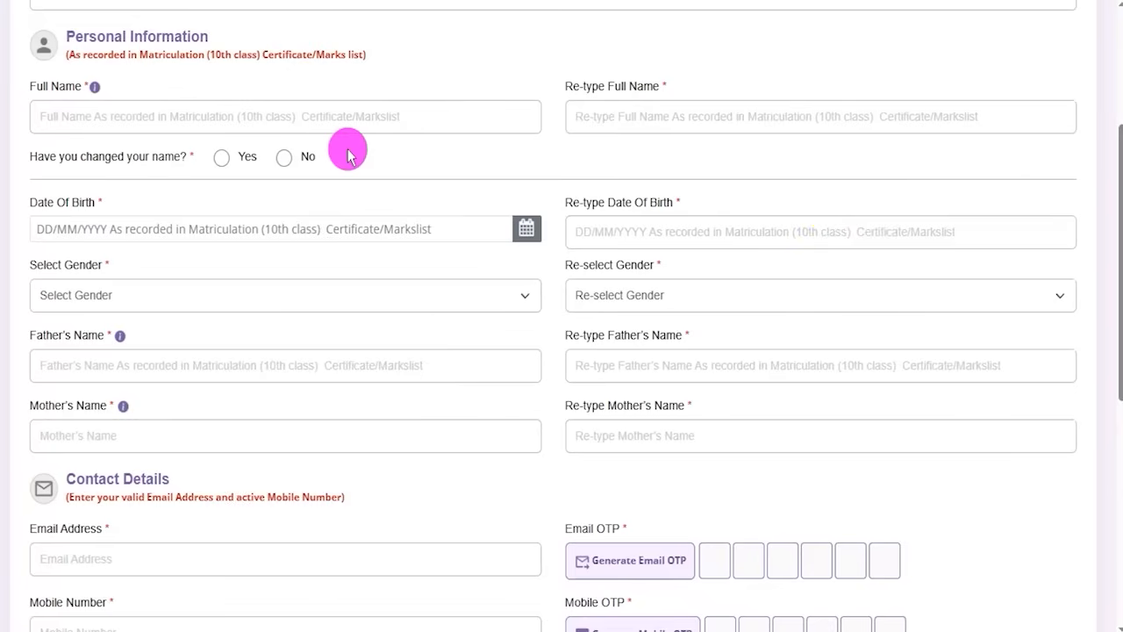
pyautogui.click(284, 158)
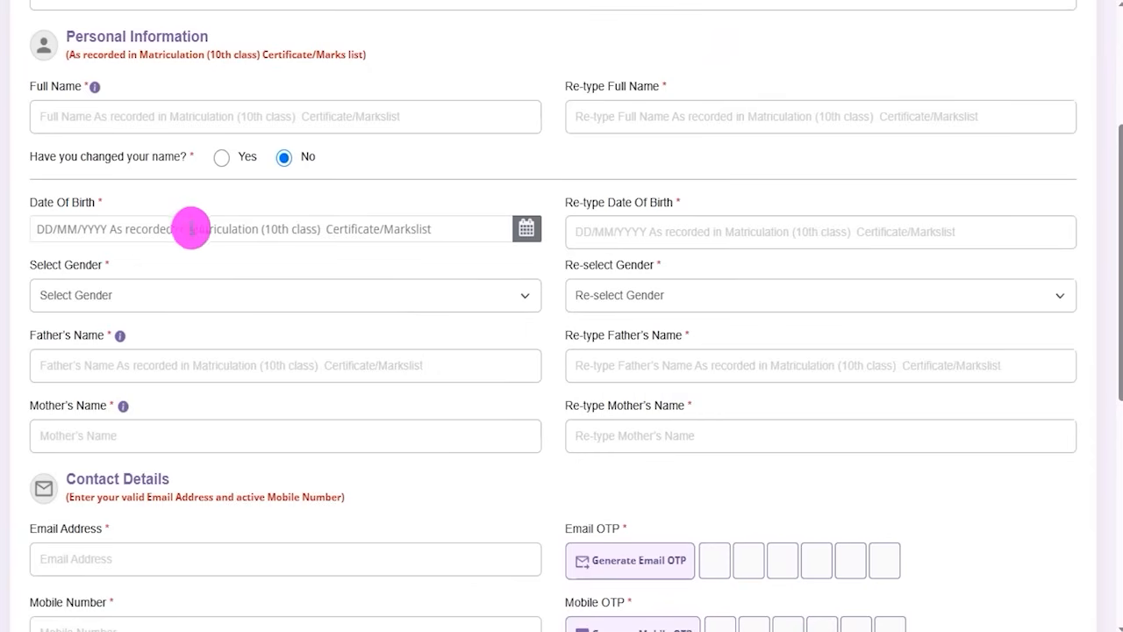
# Point out the Date Of Birth calendar and the Re-type Date Of Birth field without entering a date
pyautogui.moveTo(32, 205); pyautogui.dragTo(101, 202)
pyautogui.click(296, 229)
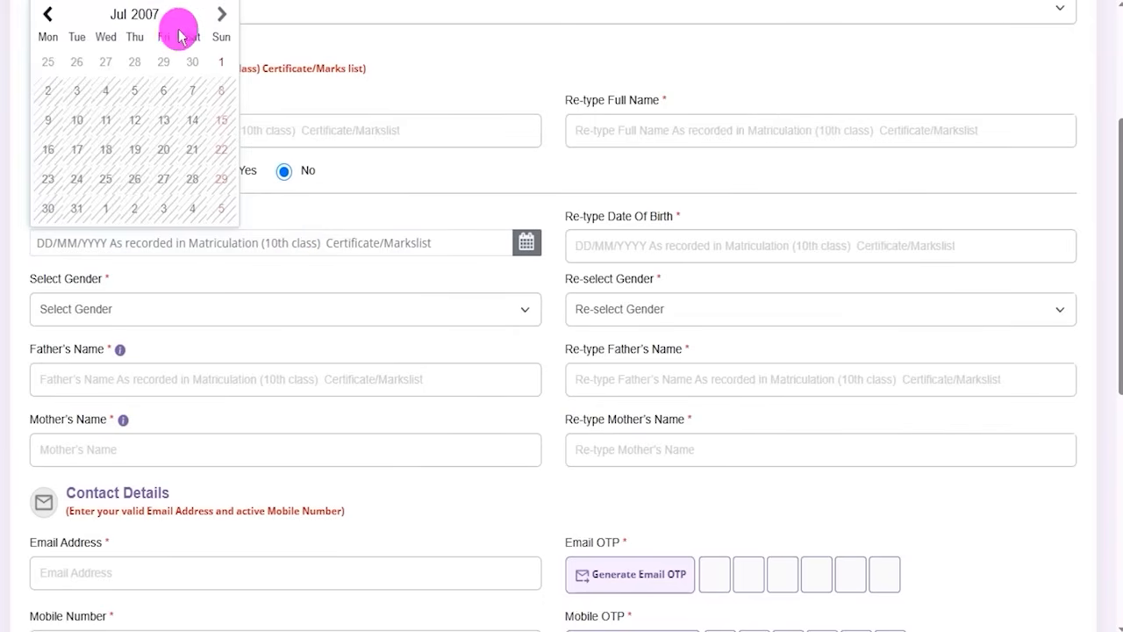
pyautogui.click(506, 249)
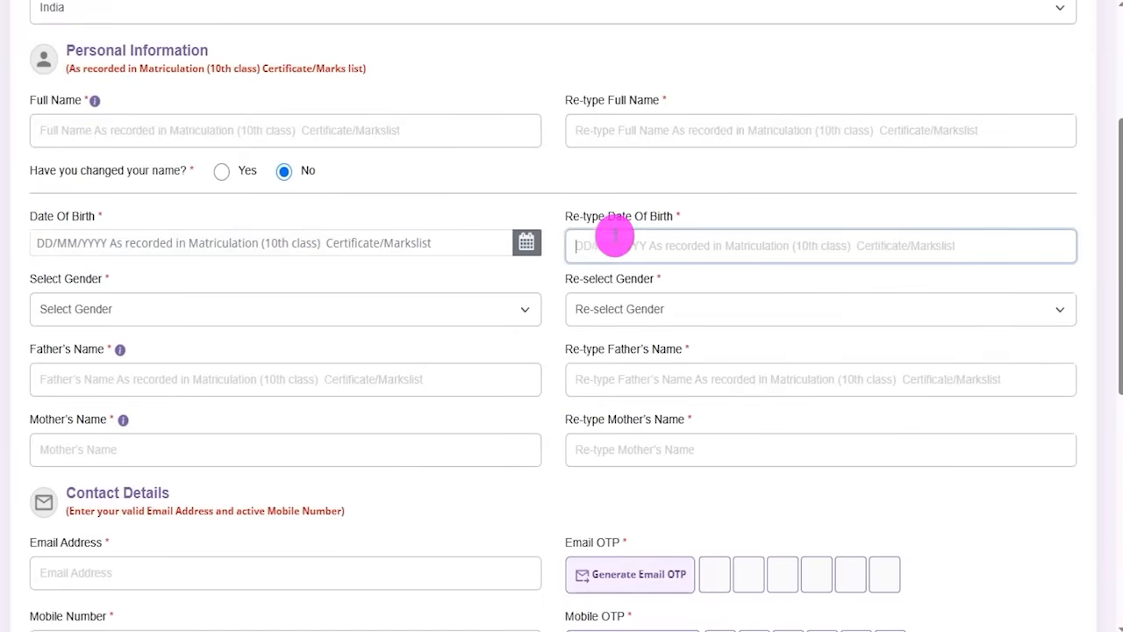
pyautogui.moveTo(574, 219); pyautogui.dragTo(629, 238)
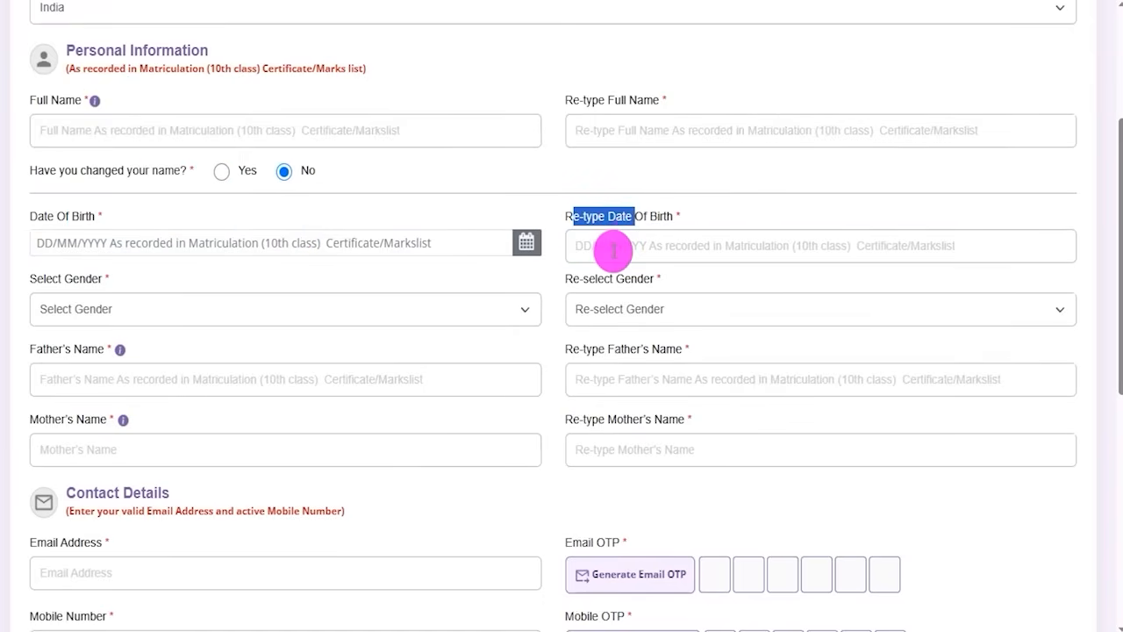
pyautogui.click(613, 251)
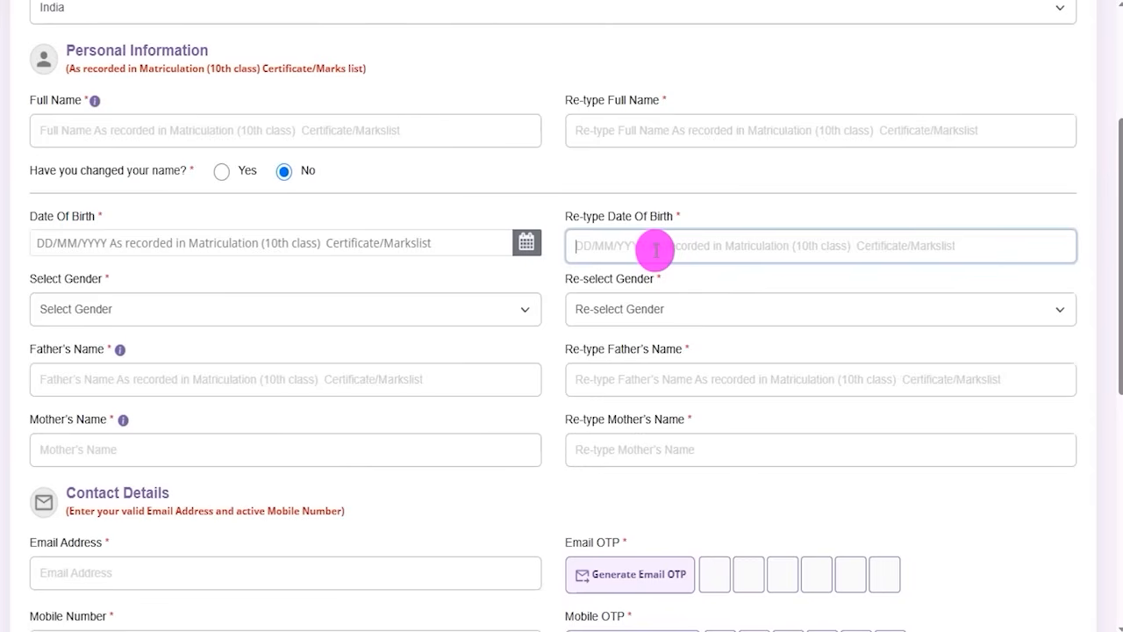
pyautogui.click(188, 252)
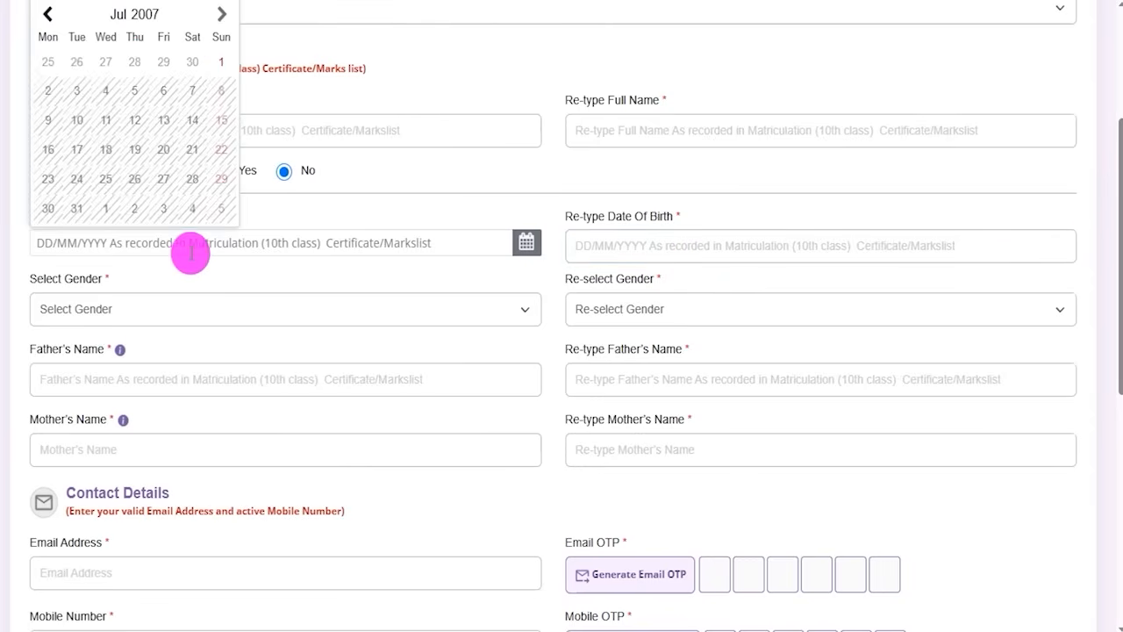
pyautogui.click(607, 250)
# Set both the gender and the re-selected gender to Male
pyautogui.moveTo(43, 279); pyautogui.dragTo(102, 280)
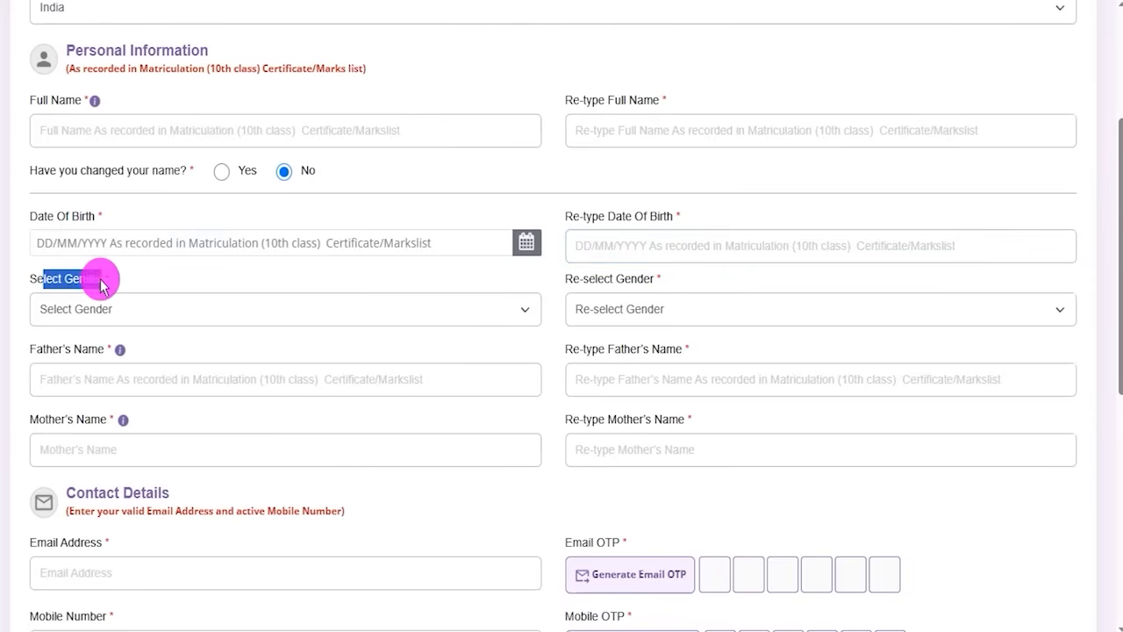
pyautogui.click(295, 321)
pyautogui.click(82, 358)
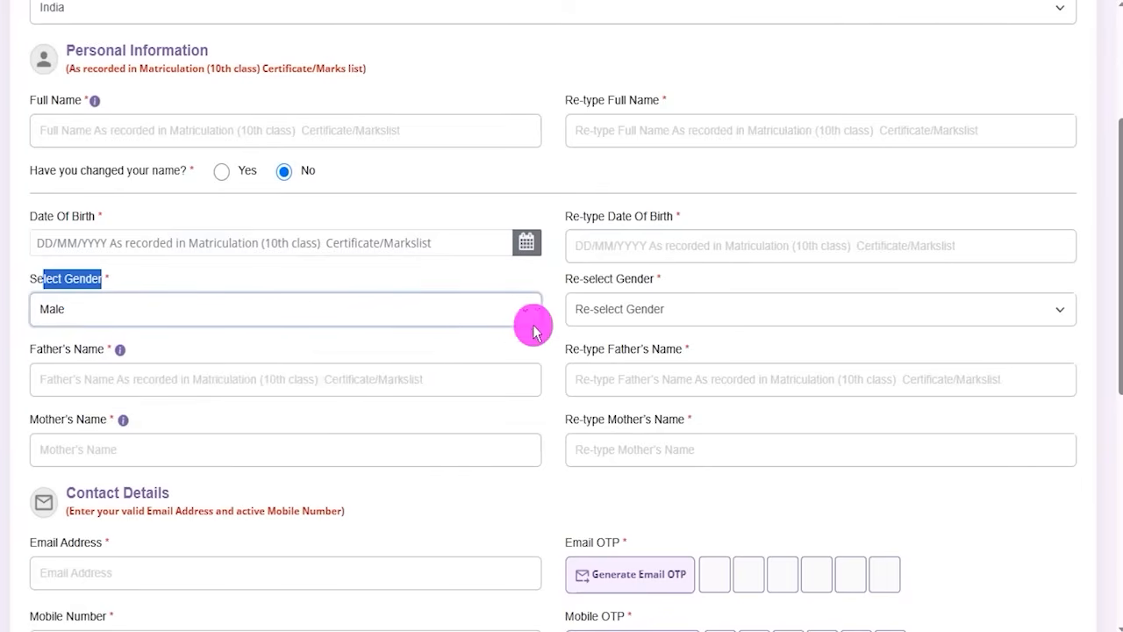
pyautogui.click(653, 312)
pyautogui.click(618, 356)
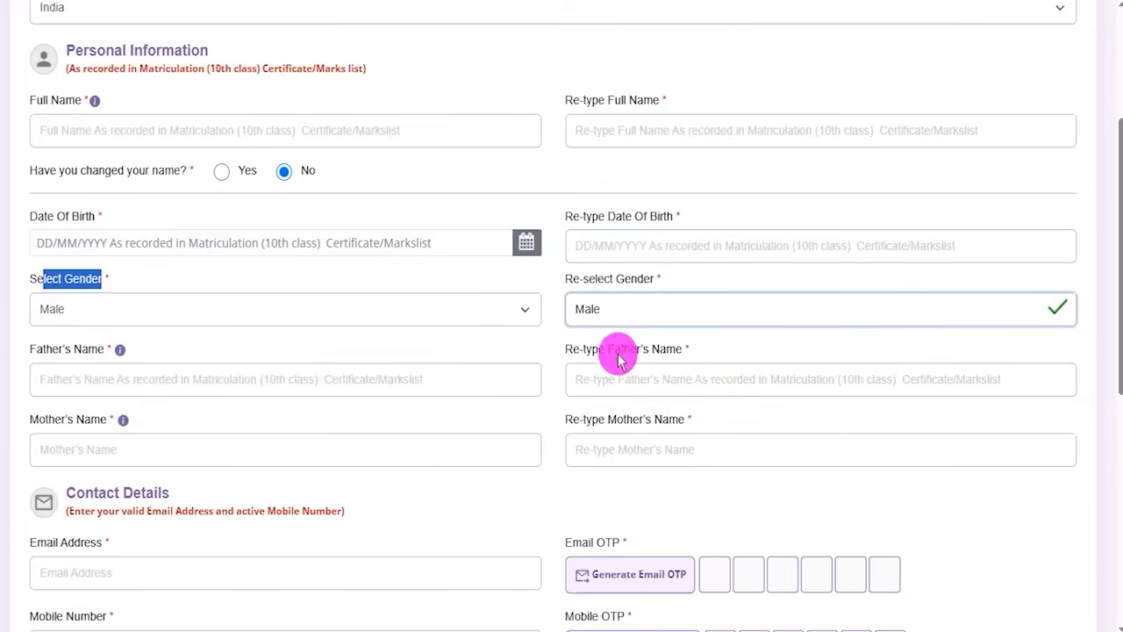
# Highlight the father's name and mother's name labels and visit their entry and re-type fields, leaving them blank
pyautogui.moveTo(39, 349); pyautogui.dragTo(104, 350)
pyautogui.click(143, 377)
pyautogui.moveTo(580, 350); pyautogui.dragTo(631, 356)
pyautogui.click(637, 381)
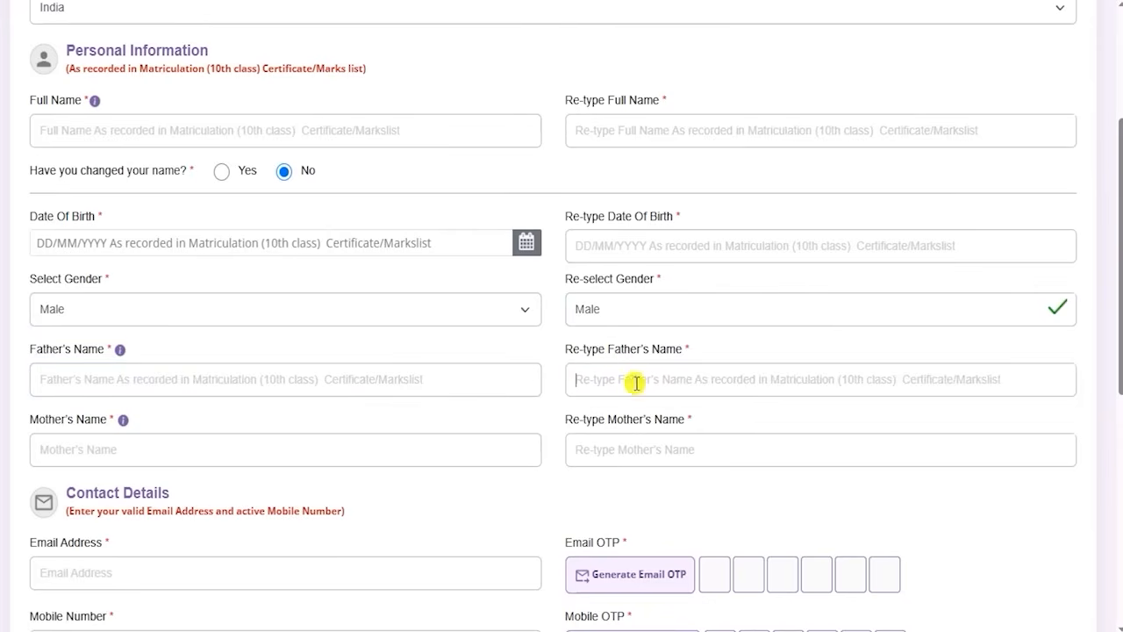
pyautogui.moveTo(40, 422); pyautogui.dragTo(100, 426)
pyautogui.click(121, 452)
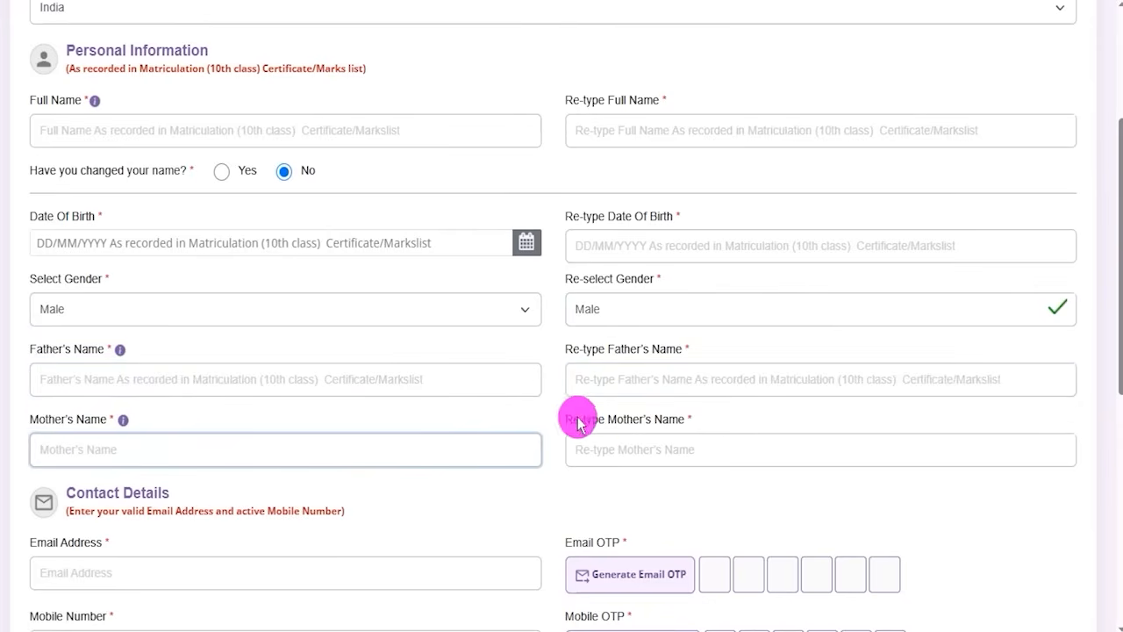
pyautogui.moveTo(571, 420); pyautogui.dragTo(640, 431)
pyautogui.click(644, 447)
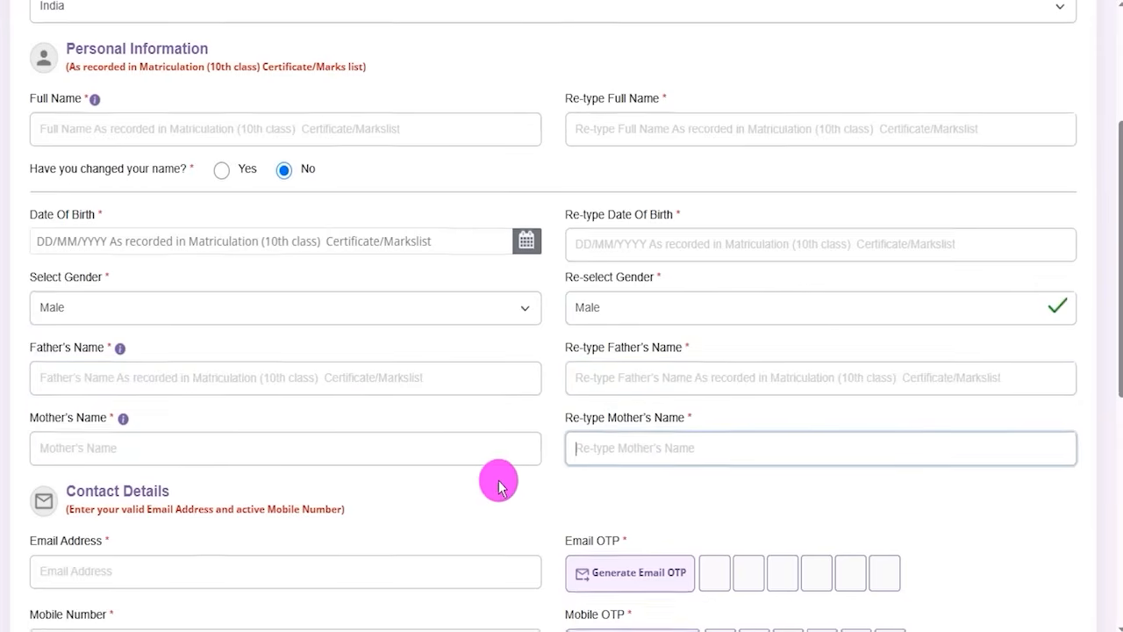
# Highlight the Contact Details heading and check-mark the email address, mobile number, and both OTP generation options
pyautogui.scroll(-5, 508, 421)
pyautogui.scroll(-1, 527, 346)
pyautogui.scroll(1, 524, 344)
pyautogui.moveTo(69, 59); pyautogui.dragTo(154, 59)
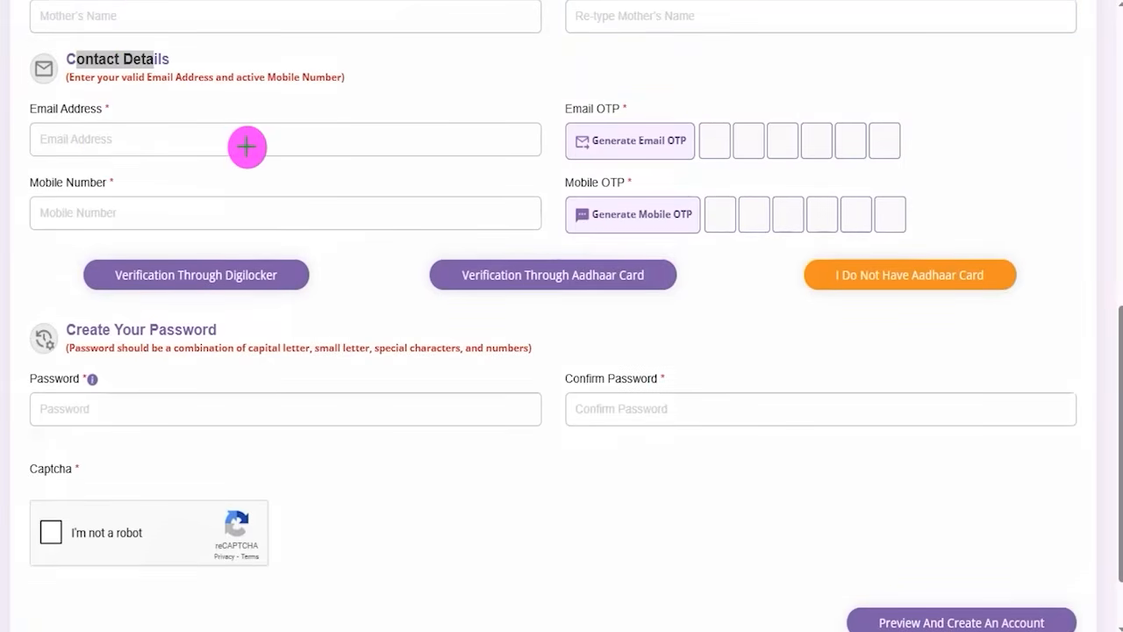
pyautogui.moveTo(246, 138); pyautogui.dragTo(297, 112)
pyautogui.moveTo(245, 211); pyautogui.dragTo(307, 180)
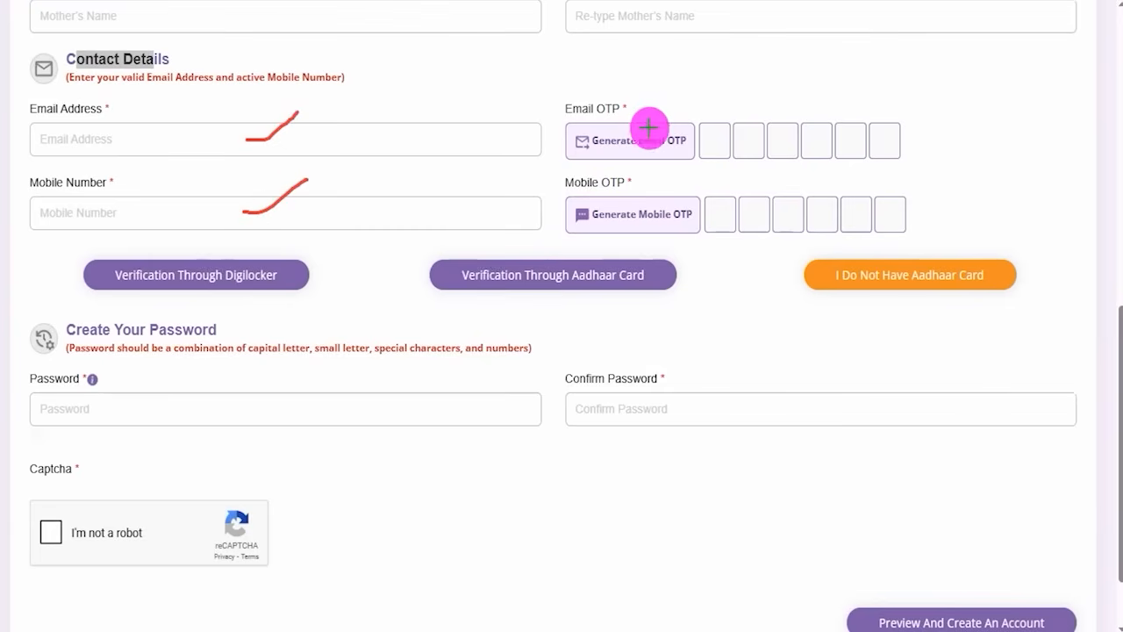
pyautogui.moveTo(658, 129); pyautogui.dragTo(700, 99)
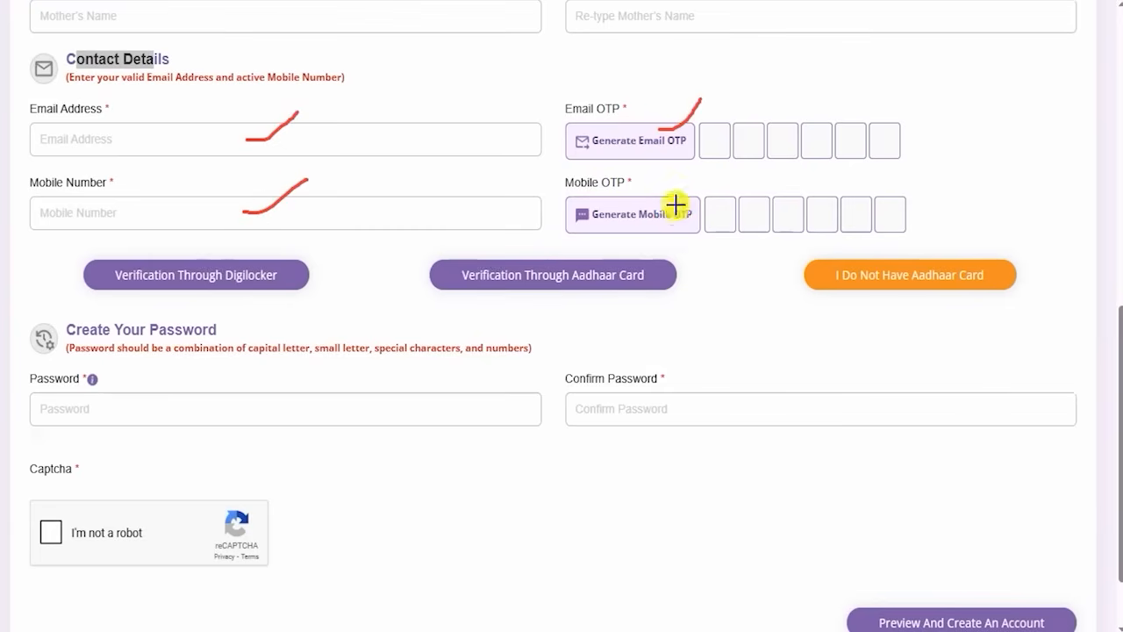
pyautogui.moveTo(673, 206); pyautogui.dragTo(703, 181)
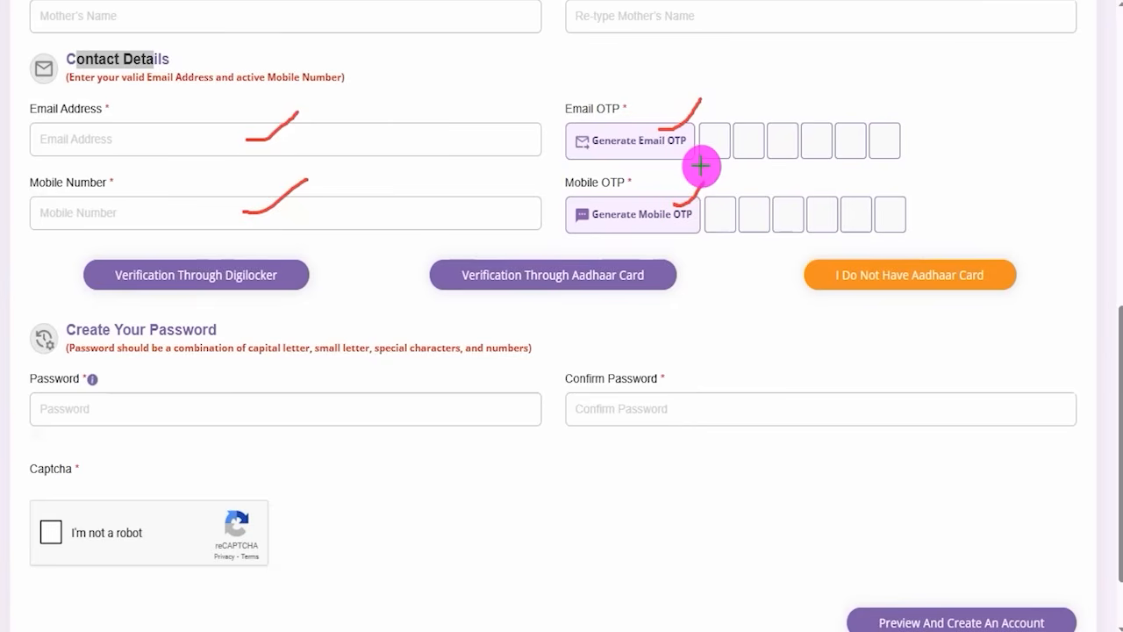
# Mark the email OTP and mobile OTP digit boxes, and clear all marks from the contact section
pyautogui.moveTo(716, 148); pyautogui.dragTo(758, 141)
pyautogui.click(779, 141)
pyautogui.moveTo(811, 143); pyautogui.dragTo(853, 142)
pyautogui.moveTo(887, 145); pyautogui.dragTo(903, 145)
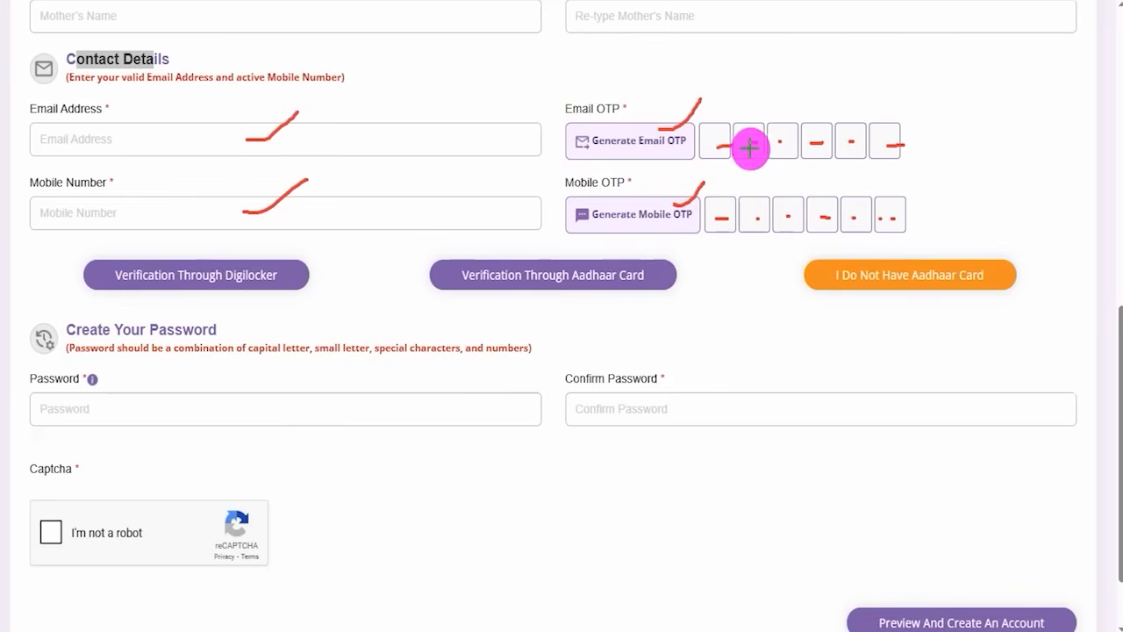
pyautogui.moveTo(749, 211); pyautogui.dragTo(893, 215)
pyautogui.click(853, 209)
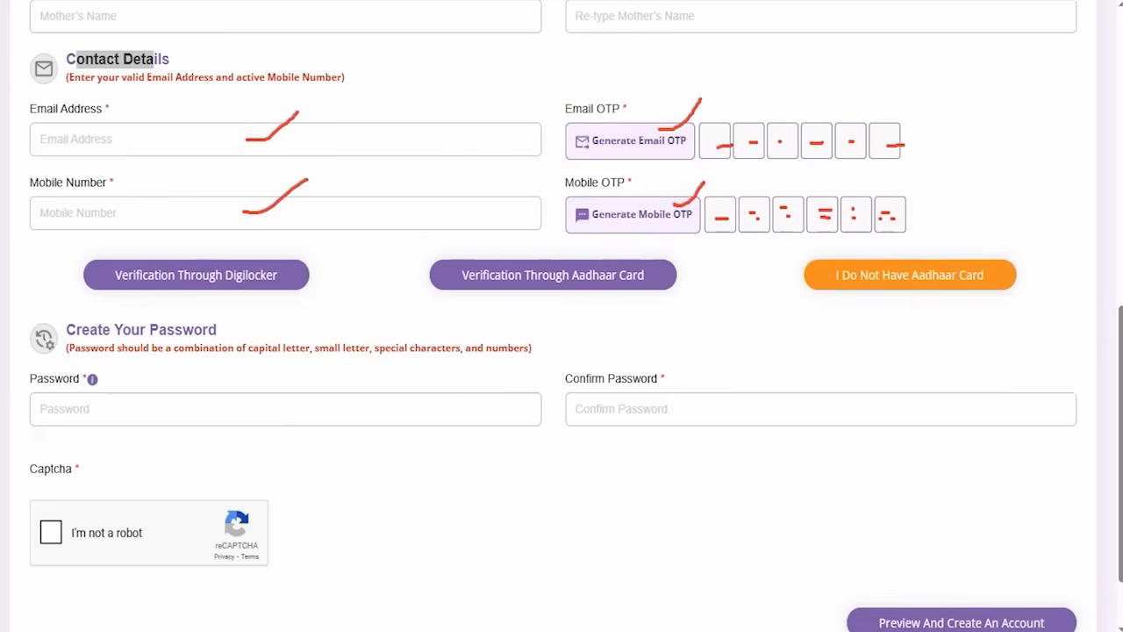
pyautogui.press('Escape')
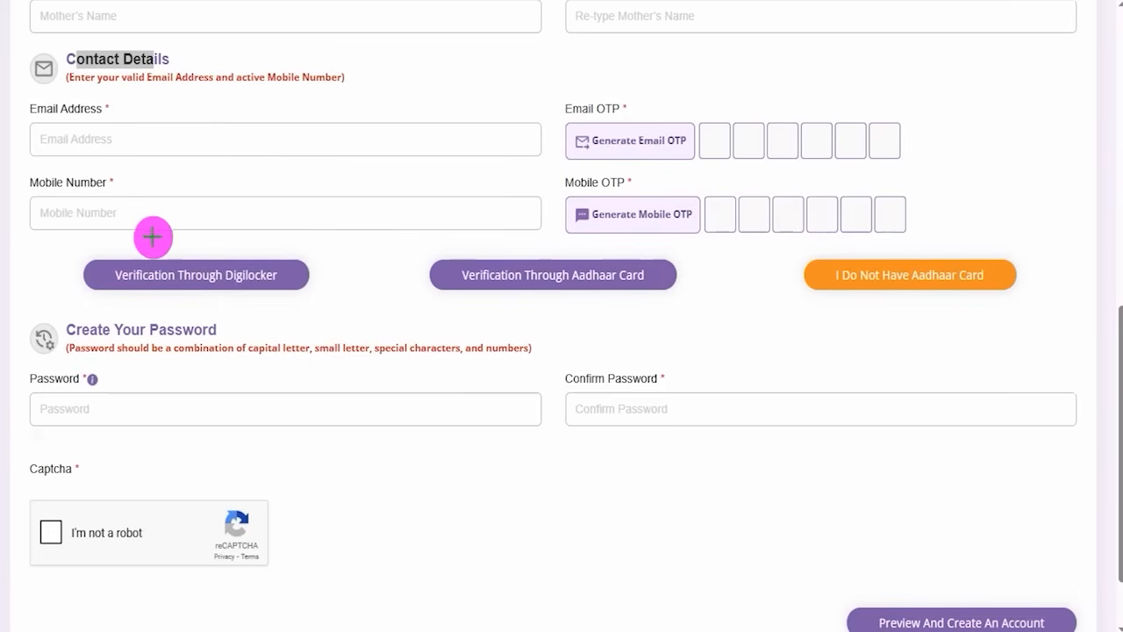
# Draw a red box around the Verification Through Digilocker option
pyautogui.moveTo(63, 240)
pyautogui.mouseDown()
pyautogui.moveTo(258, 276)
pyautogui.moveTo(337, 306)
pyautogui.mouseUp()
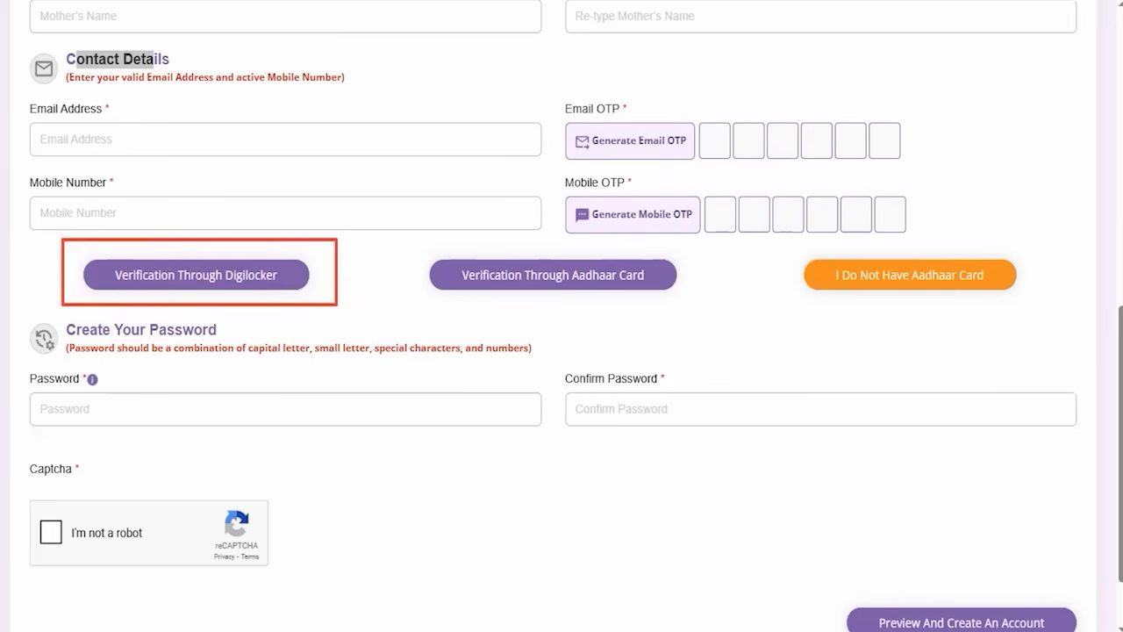
# Box the Verification Through Aadhaar Card option in blue and I Do Not Have Aadhaar Card in magenta, and clear all boxes
pyautogui.moveTo(399, 238)
pyautogui.mouseDown()
pyautogui.moveTo(541, 263)
pyautogui.moveTo(696, 310)
pyautogui.mouseUp()
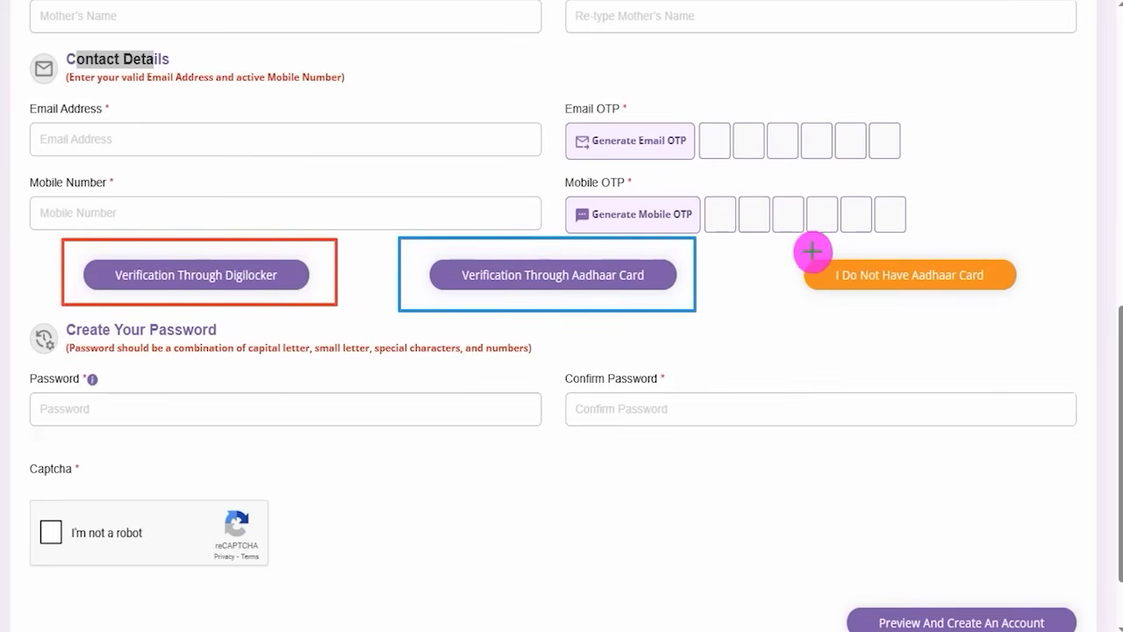
pyautogui.moveTo(784, 242)
pyautogui.mouseDown()
pyautogui.moveTo(843, 252)
pyautogui.moveTo(936, 296)
pyautogui.moveTo(1041, 310)
pyautogui.mouseUp()
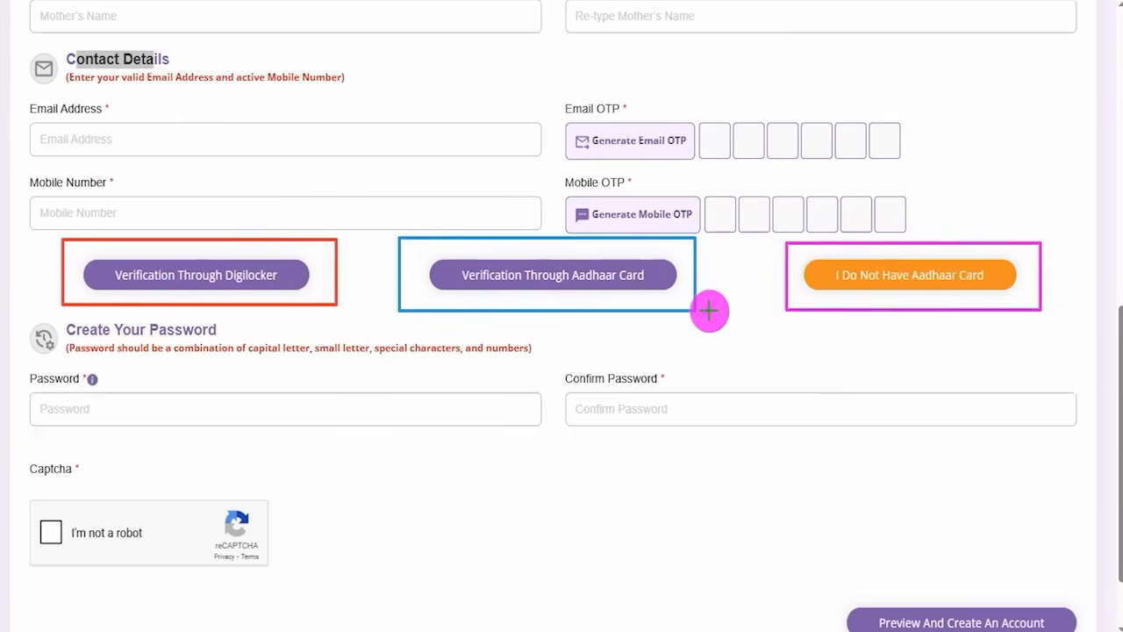
pyautogui.press('Escape')
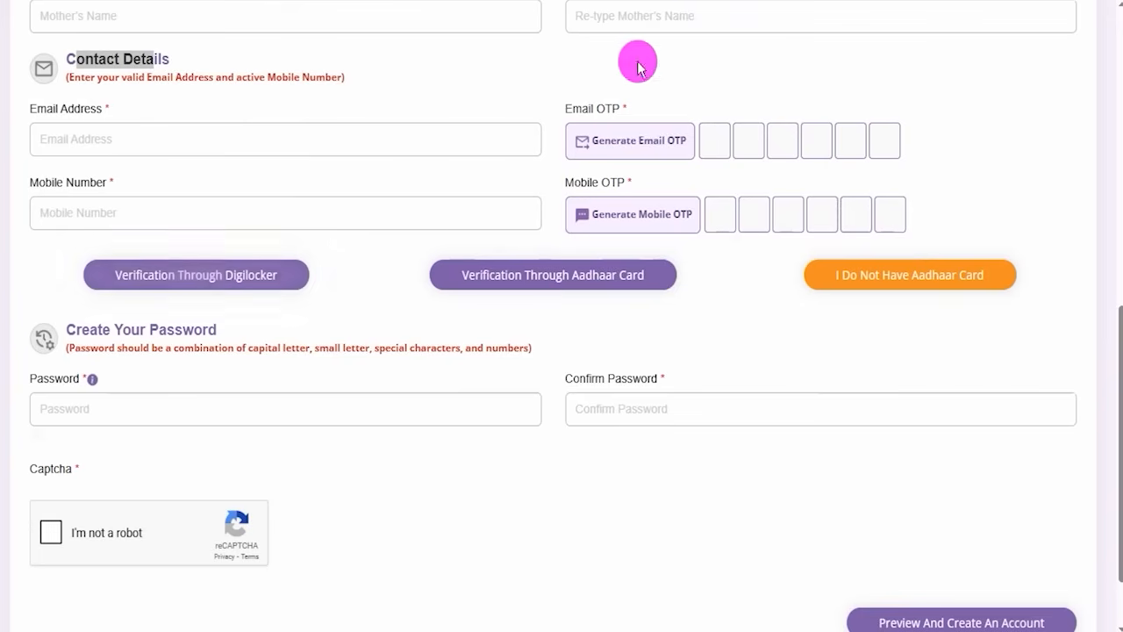
# Point out Verification Through Digilocker and tick the confirmation of having completed 18 years of age
pyautogui.moveTo(408, 329); pyautogui.dragTo(298, 279)
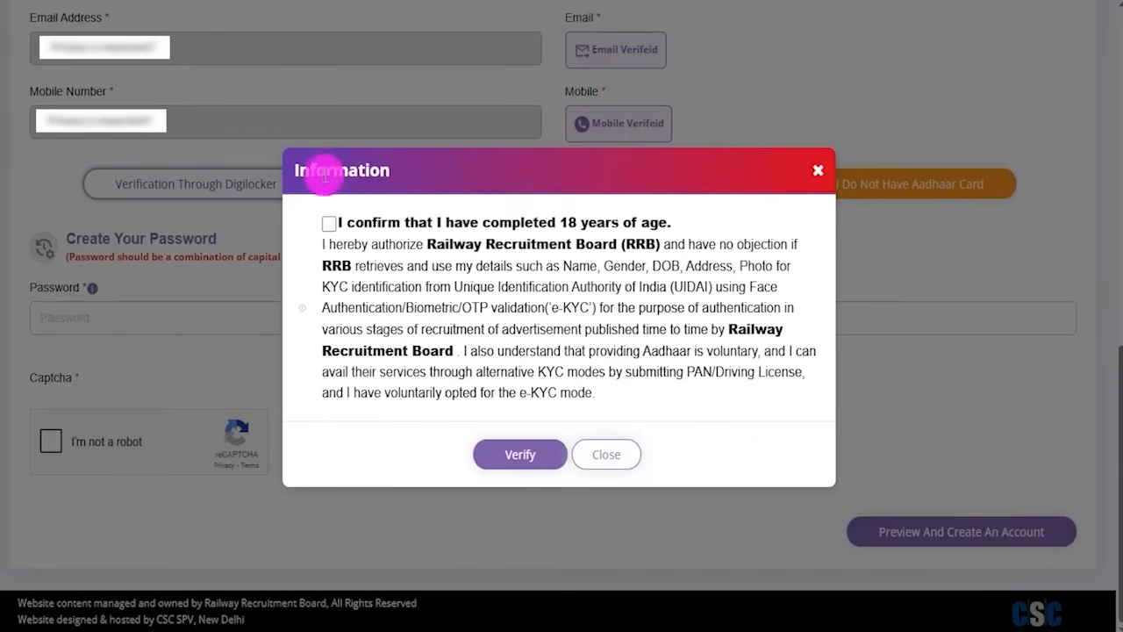
pyautogui.click(329, 224)
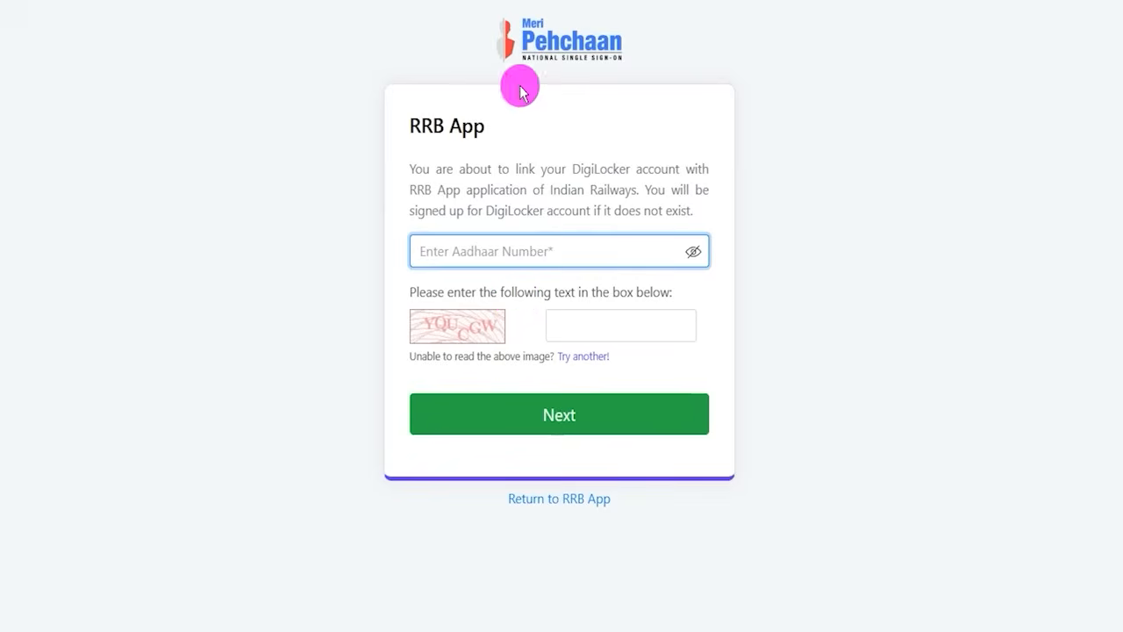
# Check-mark the Aadhaar number field, captcha image and captcha text box, draw an arrow to Next, and proceed
pyautogui.click(528, 2)
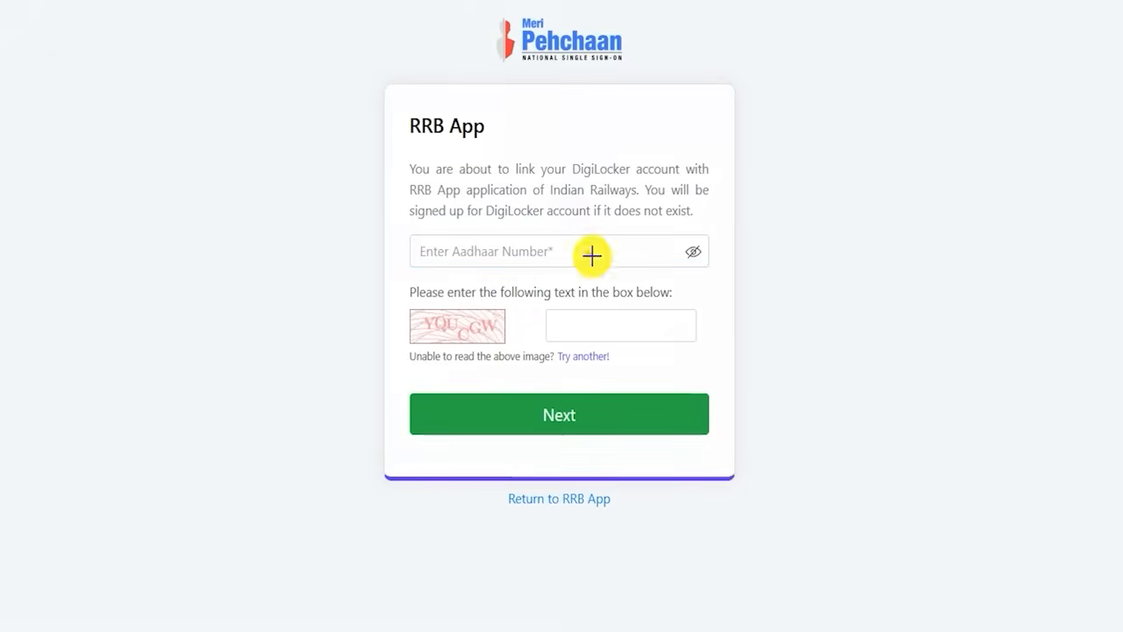
pyautogui.moveTo(500, 333); pyautogui.dragTo(538, 306)
pyautogui.moveTo(653, 327); pyautogui.dragTo(706, 295)
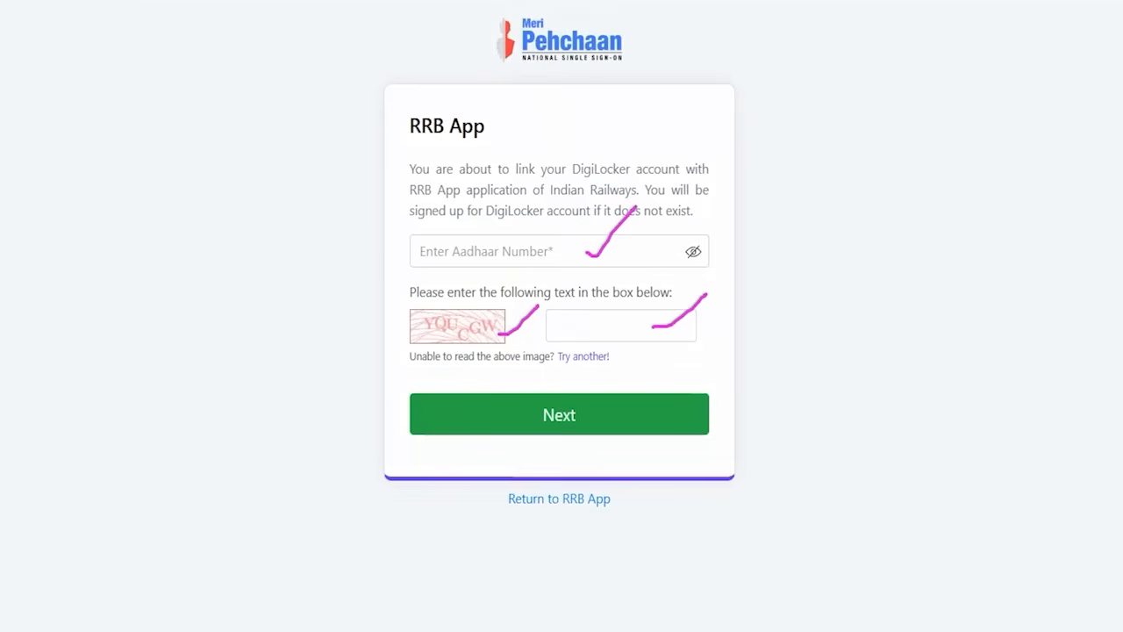
pyautogui.moveTo(965, 397); pyautogui.dragTo(717, 415)
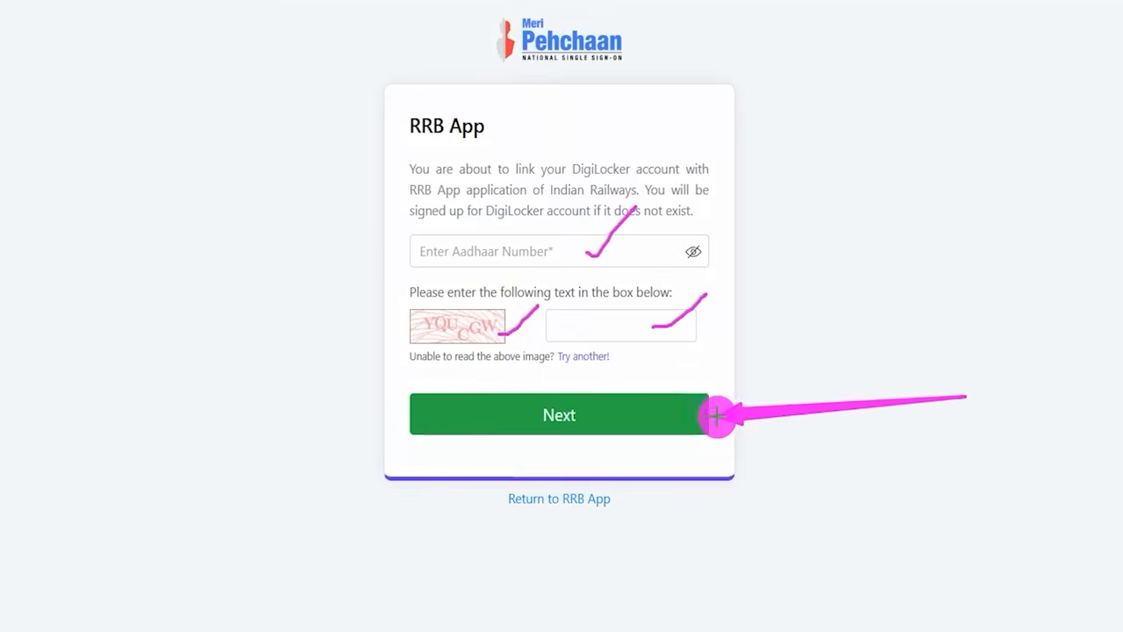
pyautogui.click(647, 413)
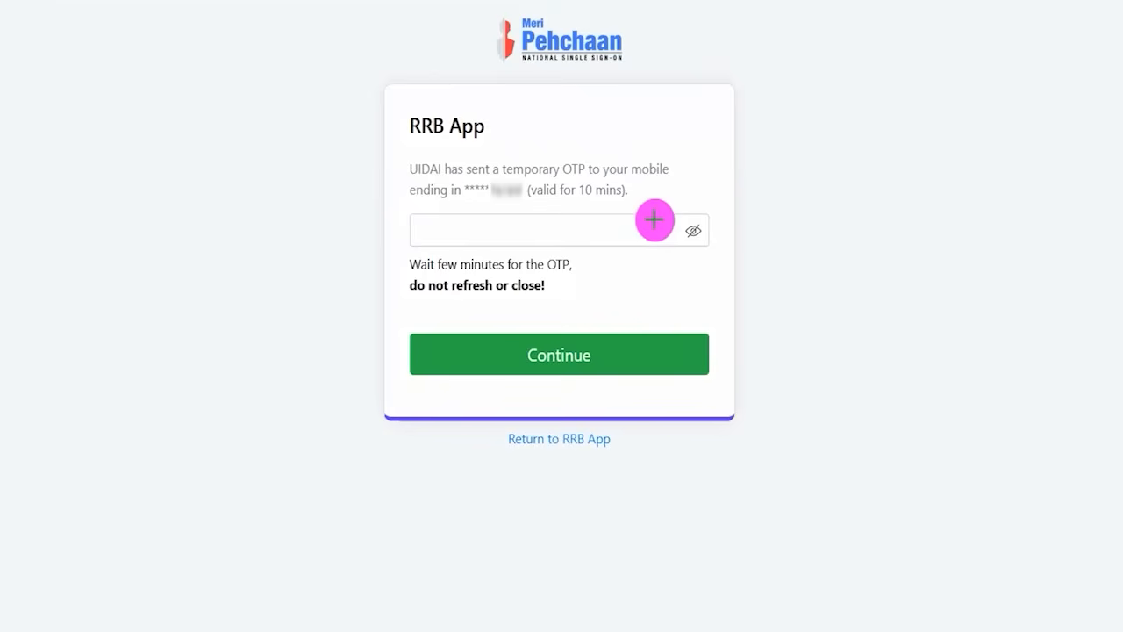
# Check-mark the UIDAI OTP field, draw an arrow to Continue, and proceed
pyautogui.moveTo(632, 231); pyautogui.dragTo(680, 181)
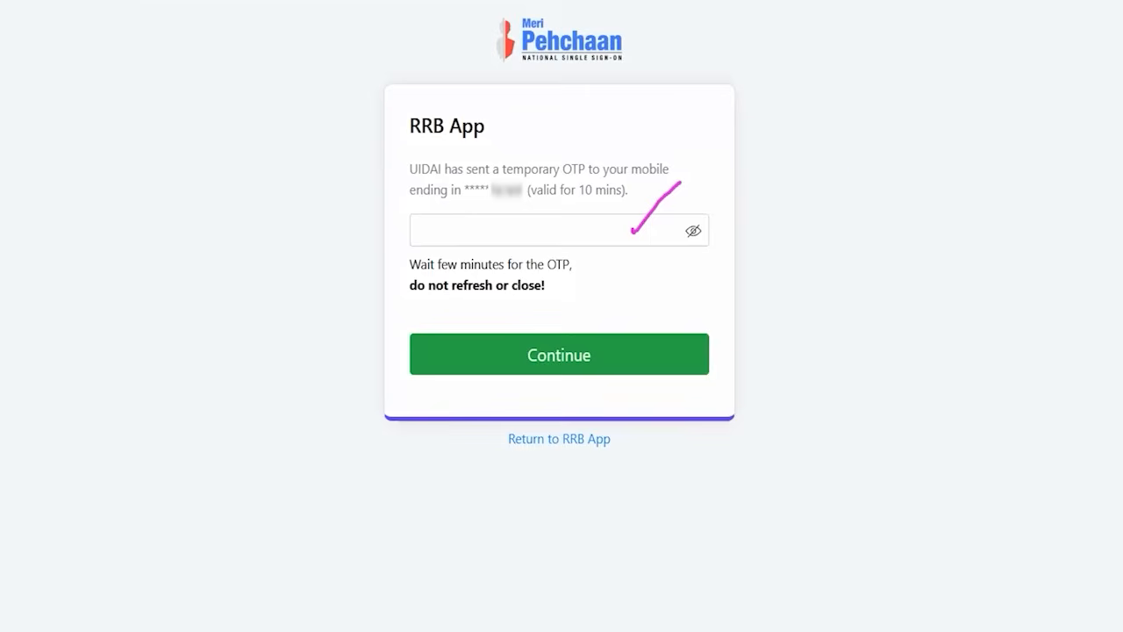
pyautogui.moveTo(964, 324); pyautogui.dragTo(698, 354)
pyautogui.click(623, 355)
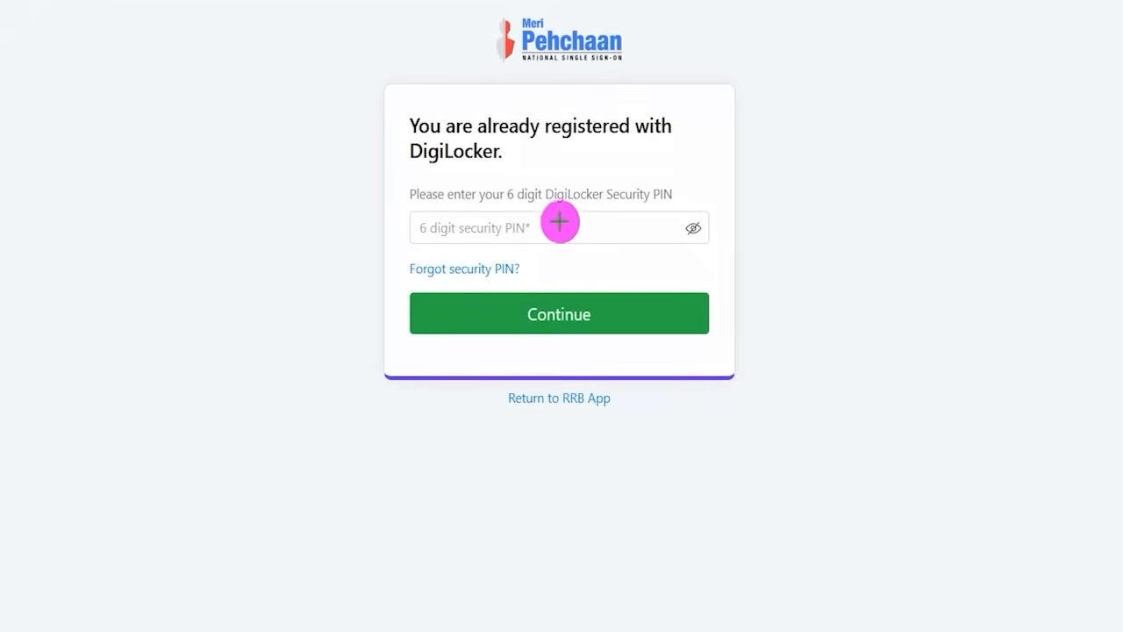
# Check-mark the DigiLocker security PIN field, circle the Forgot security PIN link, and draw an arrow to Continue
pyautogui.moveTo(571, 229); pyautogui.dragTo(620, 195)
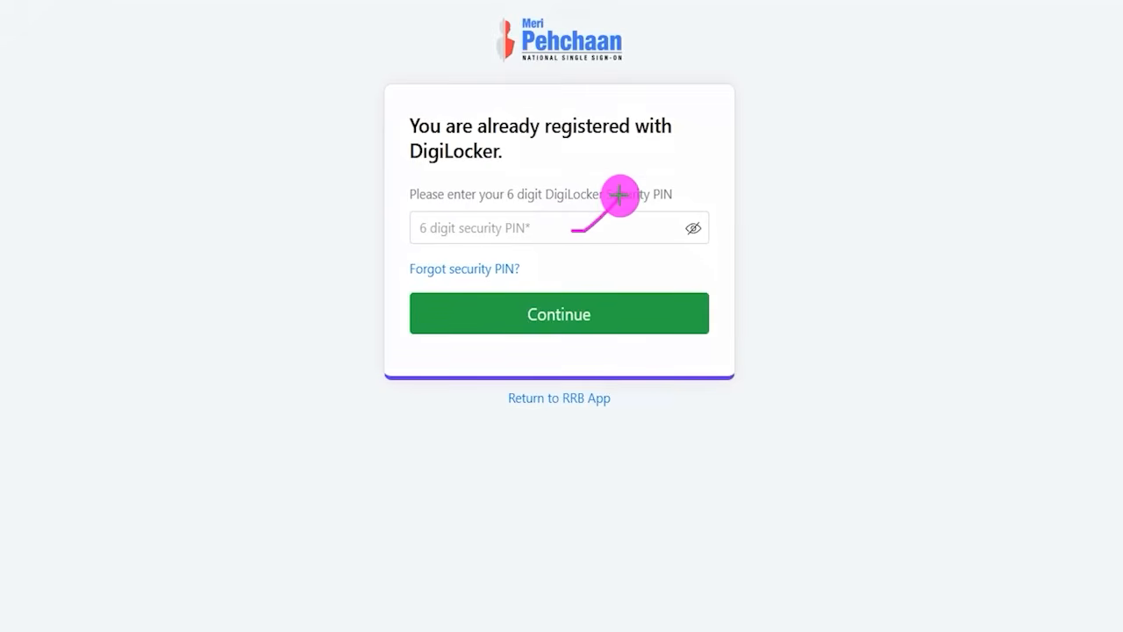
pyautogui.moveTo(535, 254)
pyautogui.mouseDown()
pyautogui.moveTo(406, 248)
pyautogui.moveTo(401, 276)
pyautogui.moveTo(529, 278)
pyautogui.moveTo(537, 255)
pyautogui.mouseUp()
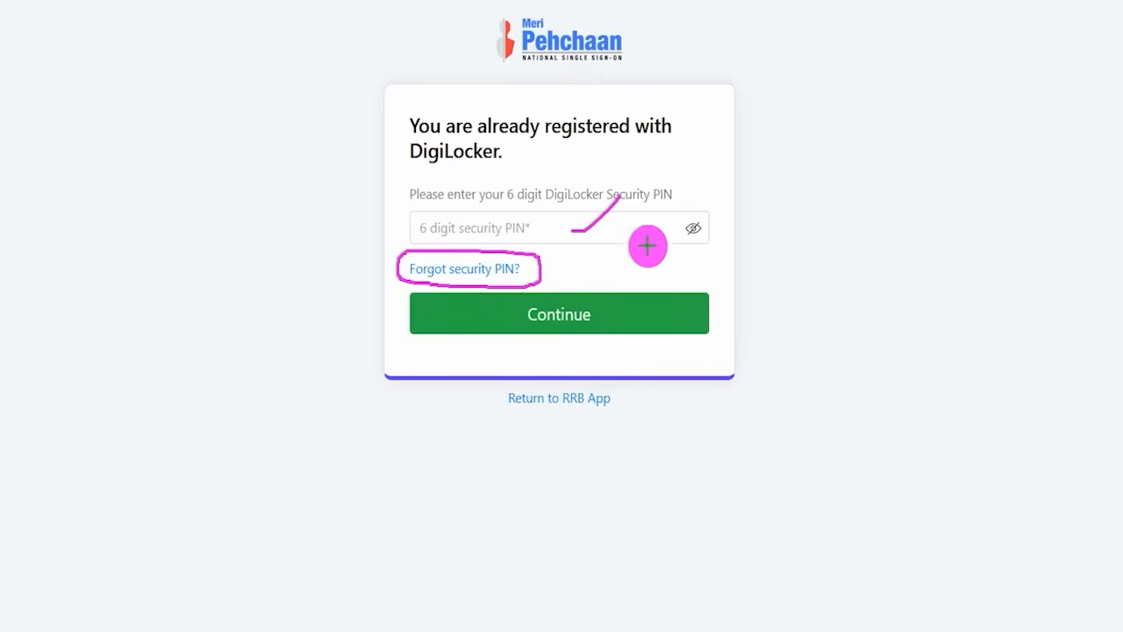
pyautogui.moveTo(634, 231); pyautogui.dragTo(664, 204)
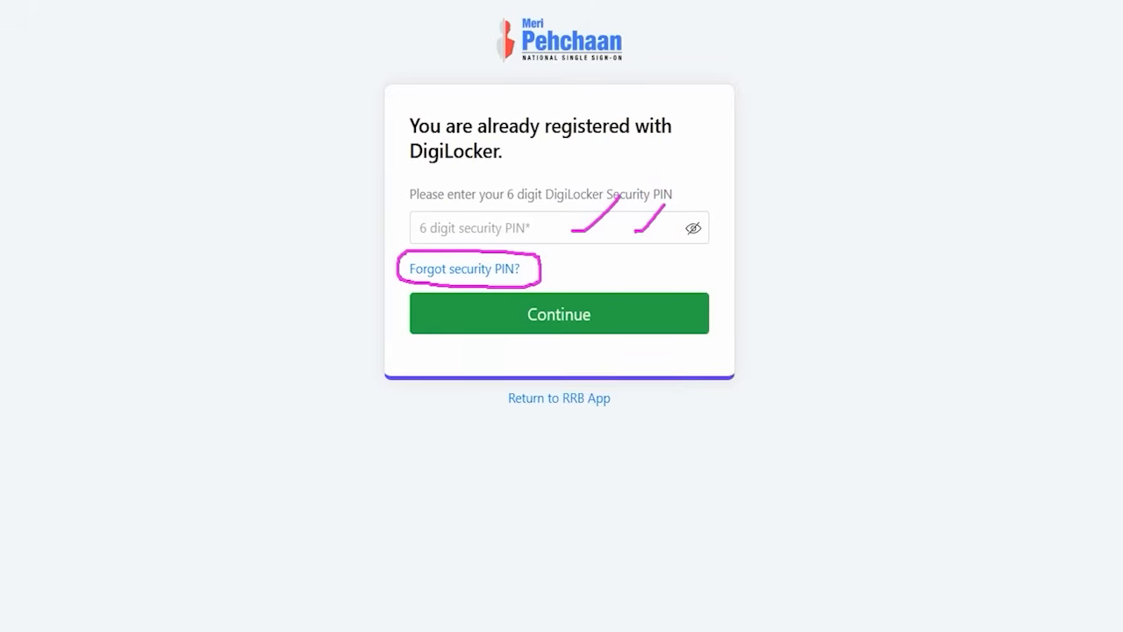
pyautogui.moveTo(944, 319); pyautogui.dragTo(711, 316)
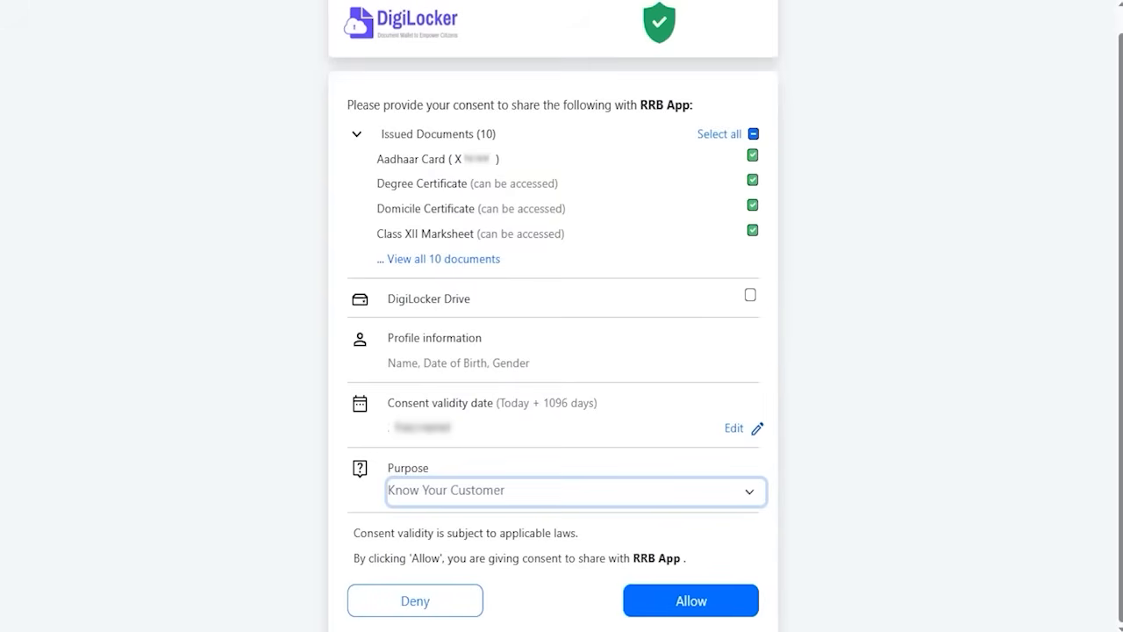
# Draw an arrow to Allow on the DigiLocker consent page and grant RRB App access
pyautogui.moveTo(953, 419)
pyautogui.mouseDown()
pyautogui.moveTo(775, 556)
pyautogui.moveTo(763, 580)
pyautogui.mouseUp()
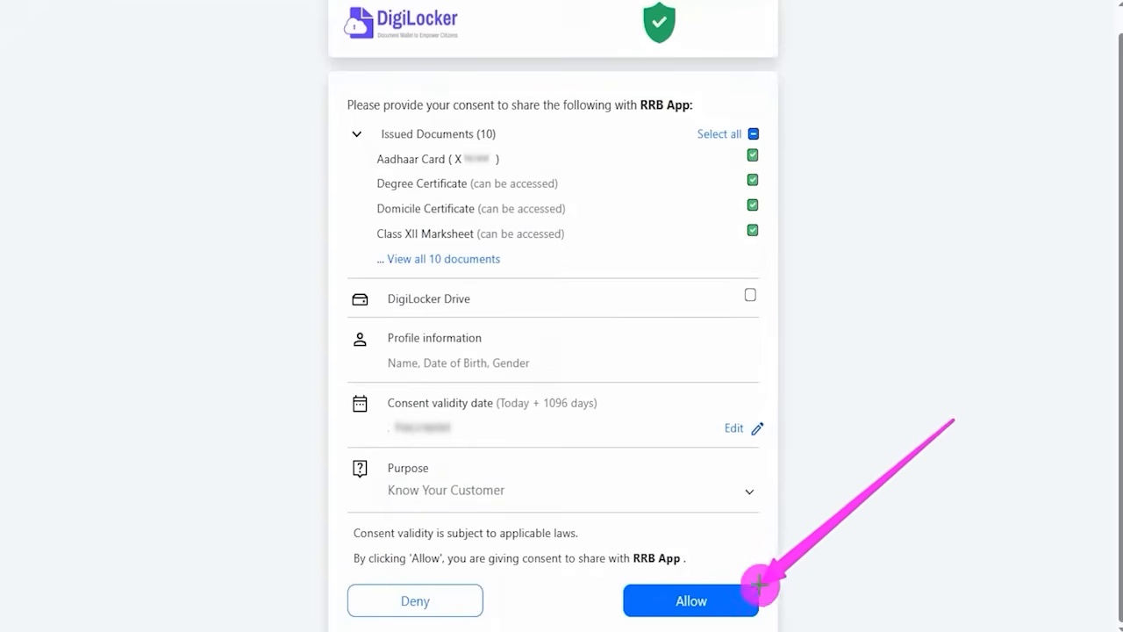
pyautogui.click(759, 586)
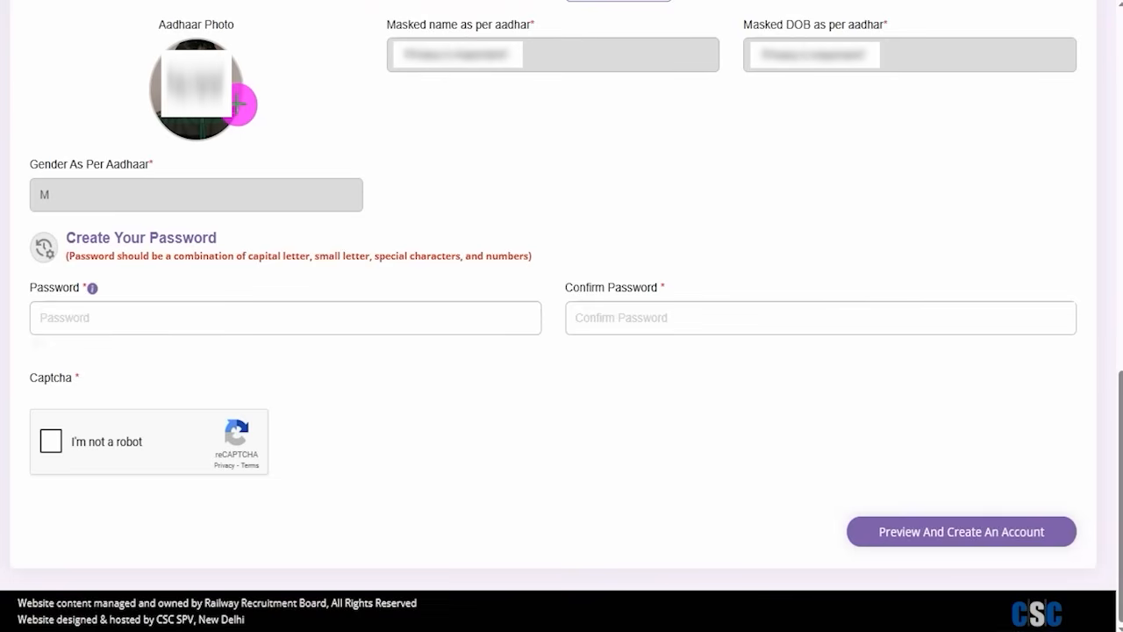
# Box the Verification Through Aadhaar Card option, clear the box, and select that verification method
pyautogui.scroll(3, 484, 99)
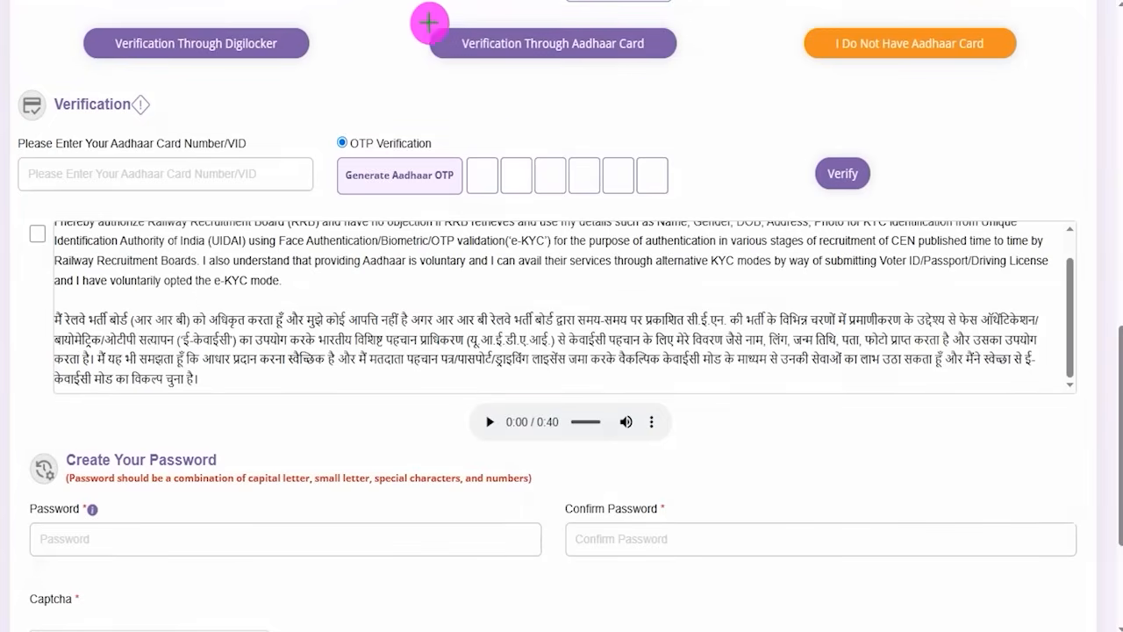
pyautogui.moveTo(411, 11)
pyautogui.mouseDown()
pyautogui.moveTo(646, 55)
pyautogui.moveTo(697, 81)
pyautogui.mouseUp()
pyautogui.press('Escape')
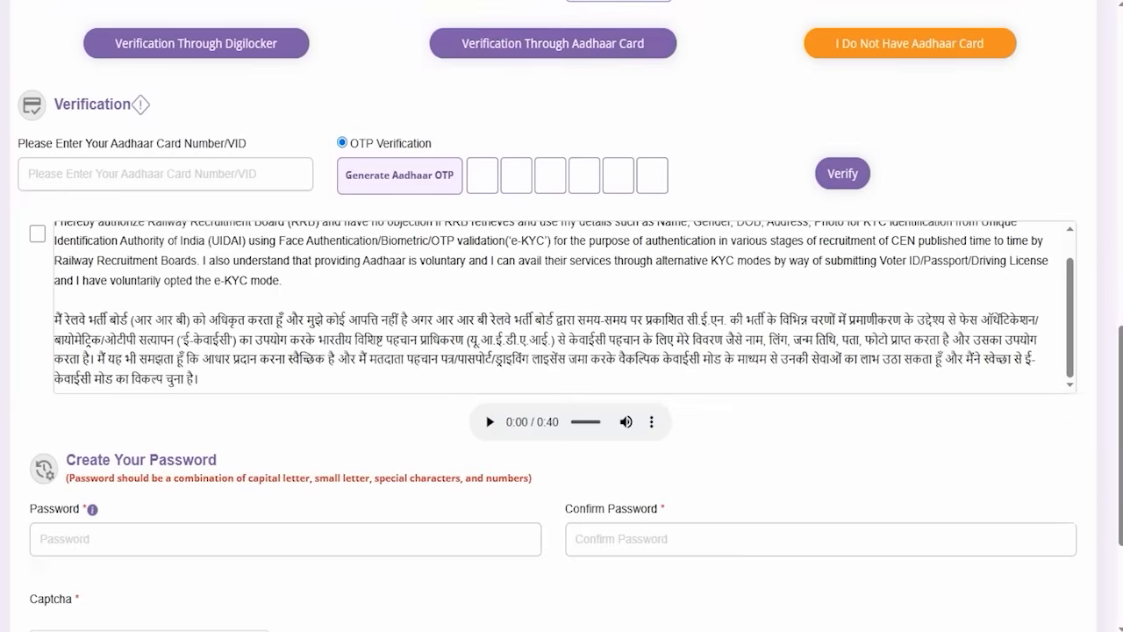
pyautogui.click(532, 43)
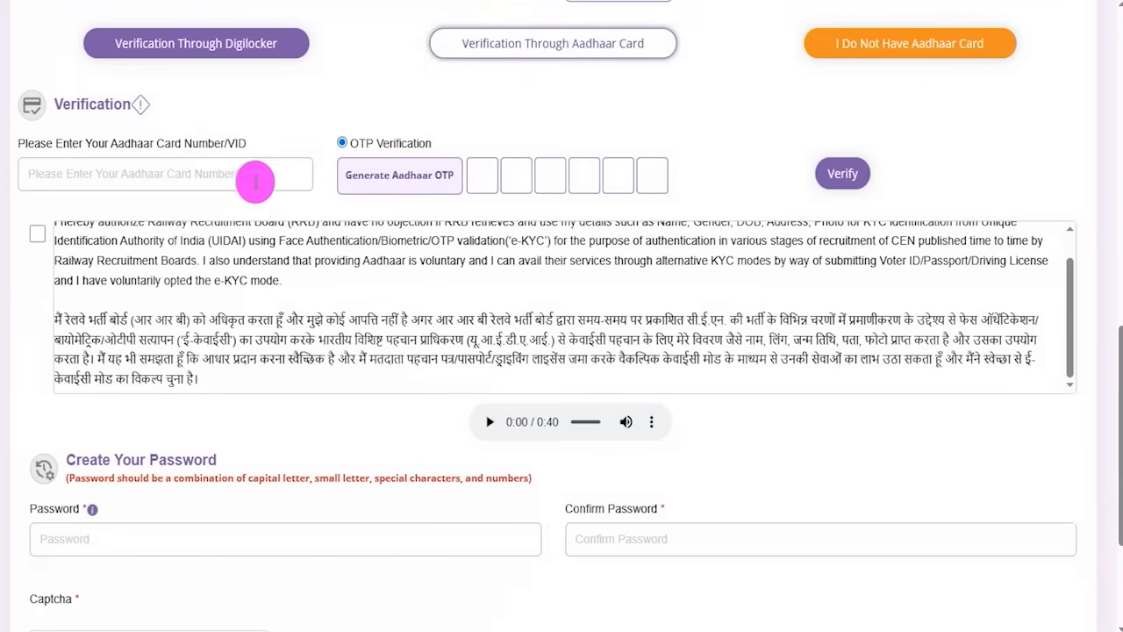
# Mark the Aadhaar number field, Generate Aadhaar OTP, the six OTP boxes, Verify and the Aadhaar verification option, and clear all marks
pyautogui.click(442, 3)
pyautogui.moveTo(250, 173); pyautogui.dragTo(306, 123)
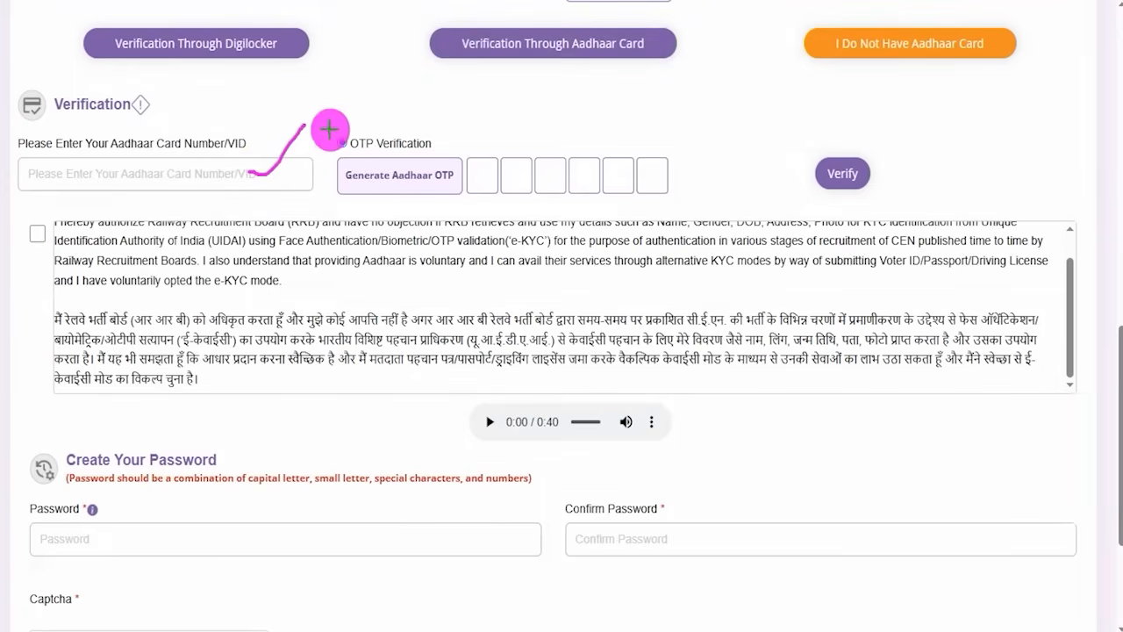
pyautogui.moveTo(447, 167); pyautogui.dragTo(470, 141)
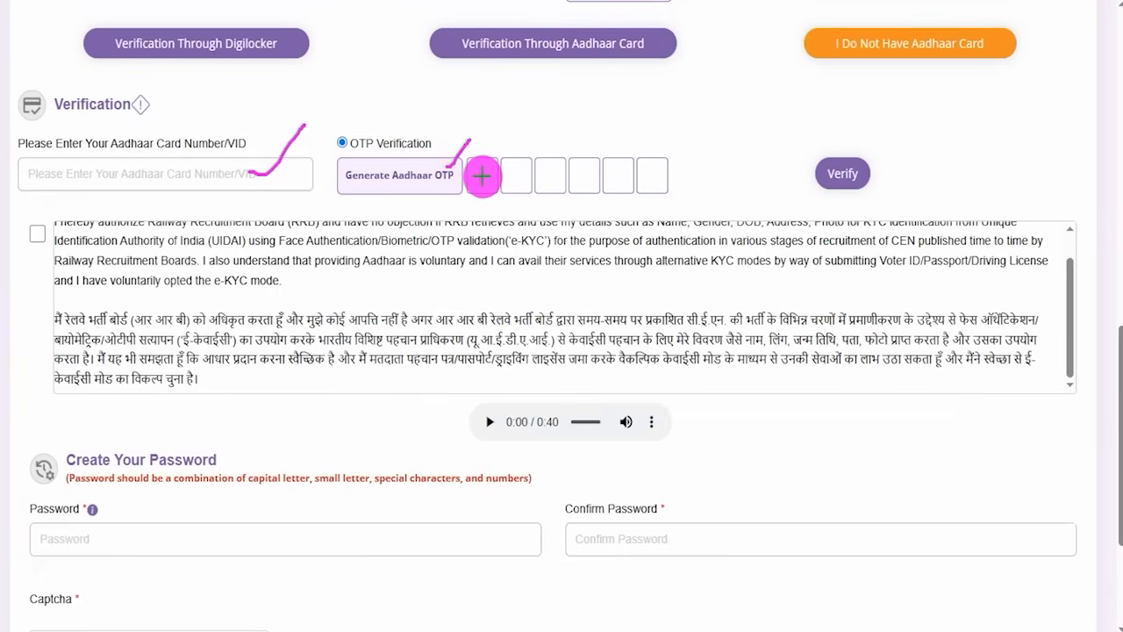
pyautogui.moveTo(480, 177); pyautogui.dragTo(664, 179)
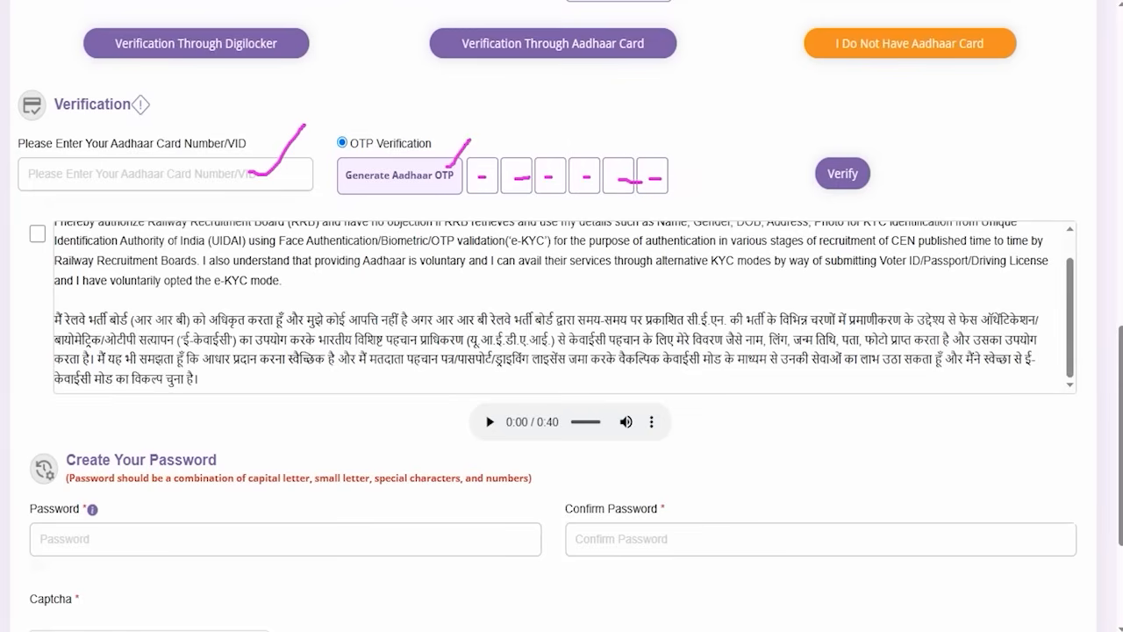
pyautogui.moveTo(1042, 148); pyautogui.dragTo(878, 173)
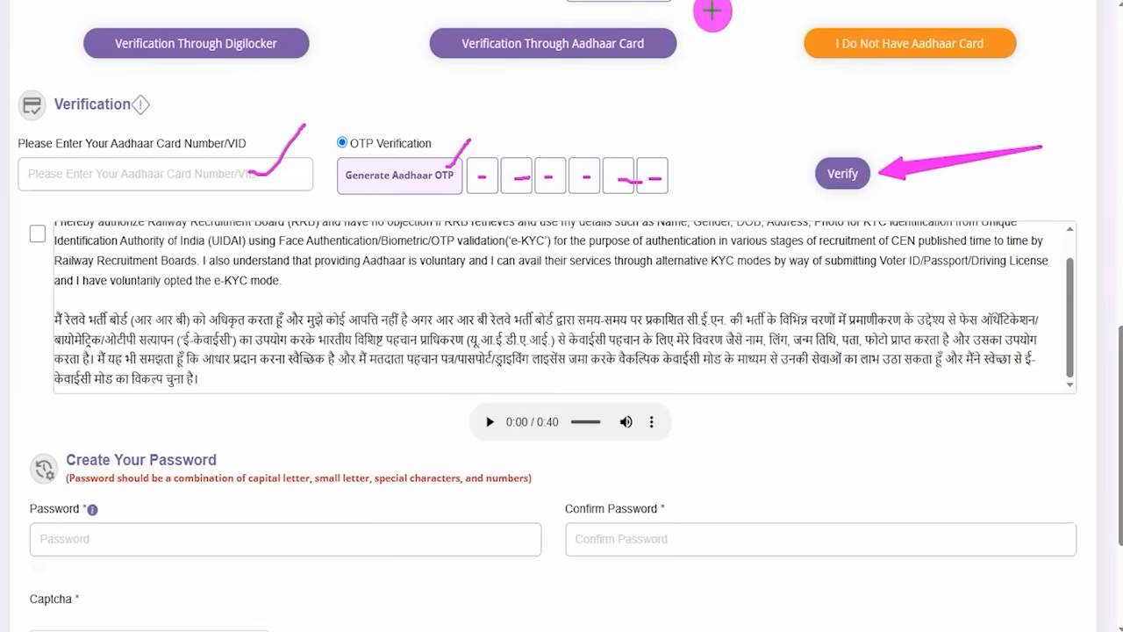
pyautogui.moveTo(729, 137); pyautogui.dragTo(635, 61)
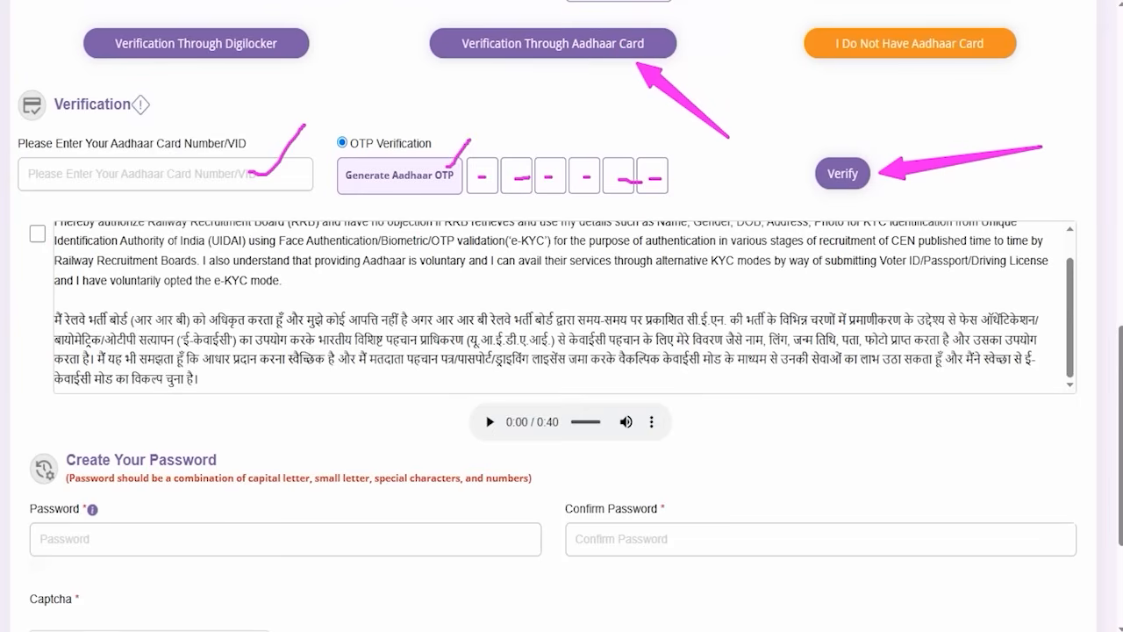
pyautogui.press('Escape')
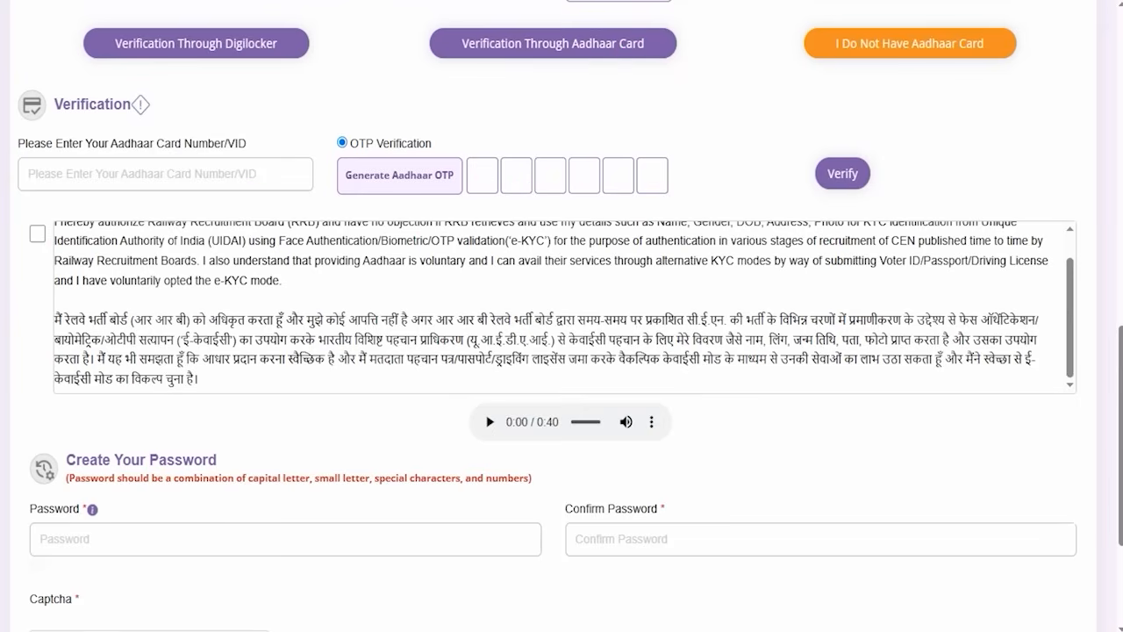
# Box the I Do Not Have Aadhaar Card option, clear the box, choose that option and confirm it
pyautogui.moveTo(788, 9); pyautogui.dragTo(1026, 78)
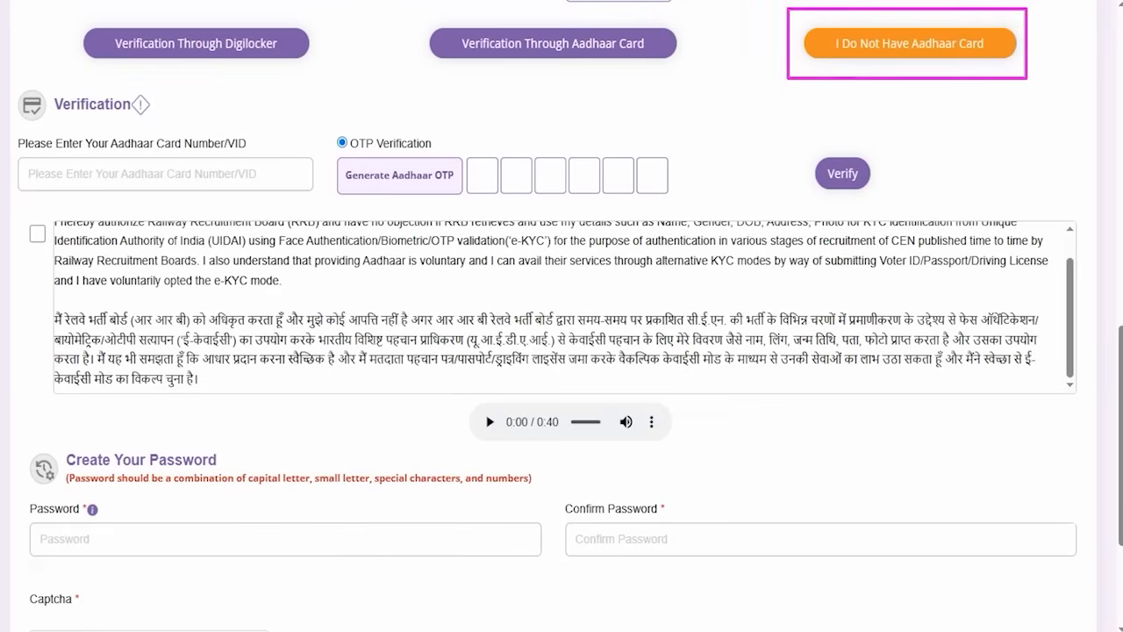
pyautogui.press('Escape')
pyautogui.click(829, 42)
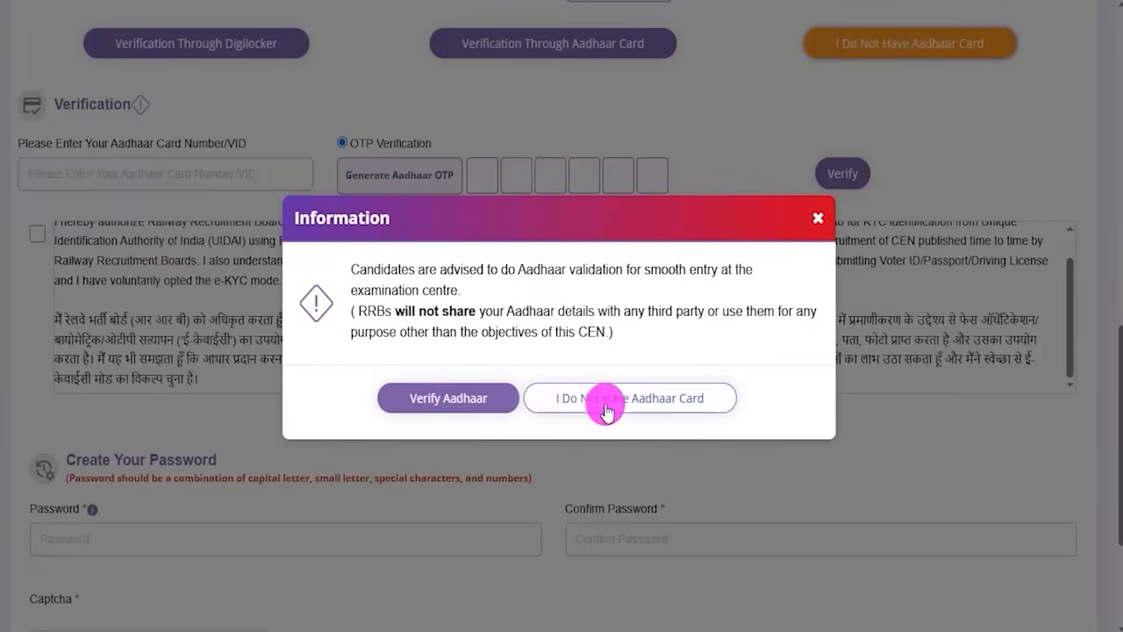
pyautogui.click(645, 401)
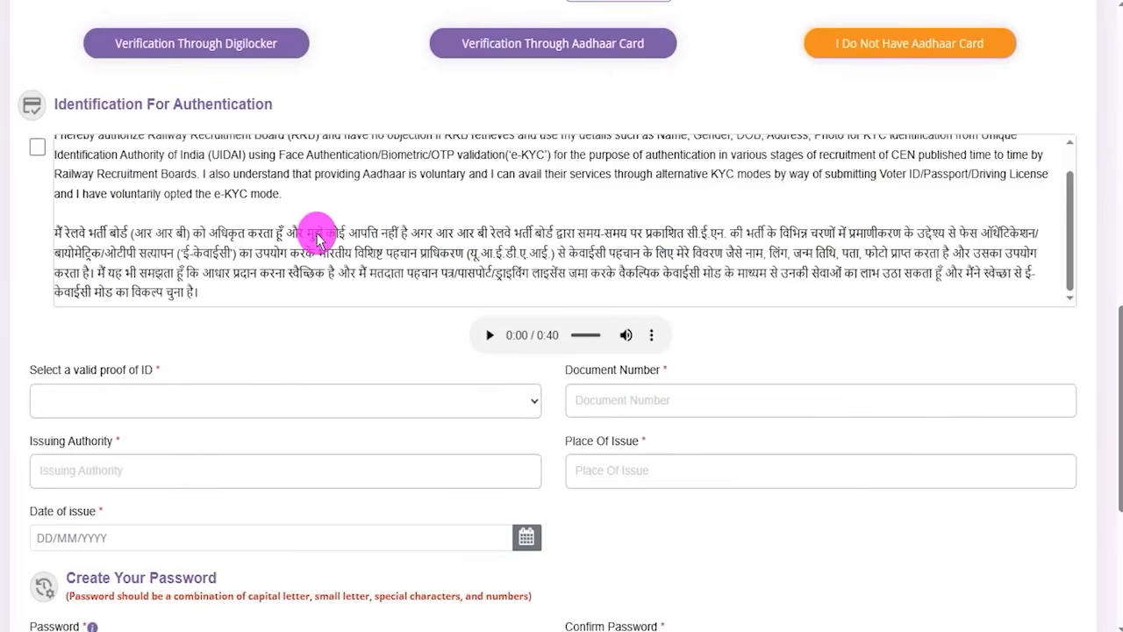
# Accept the authorization declaration under Identification For Authentication and select PAN as the valid proof of ID
pyautogui.click(36, 147)
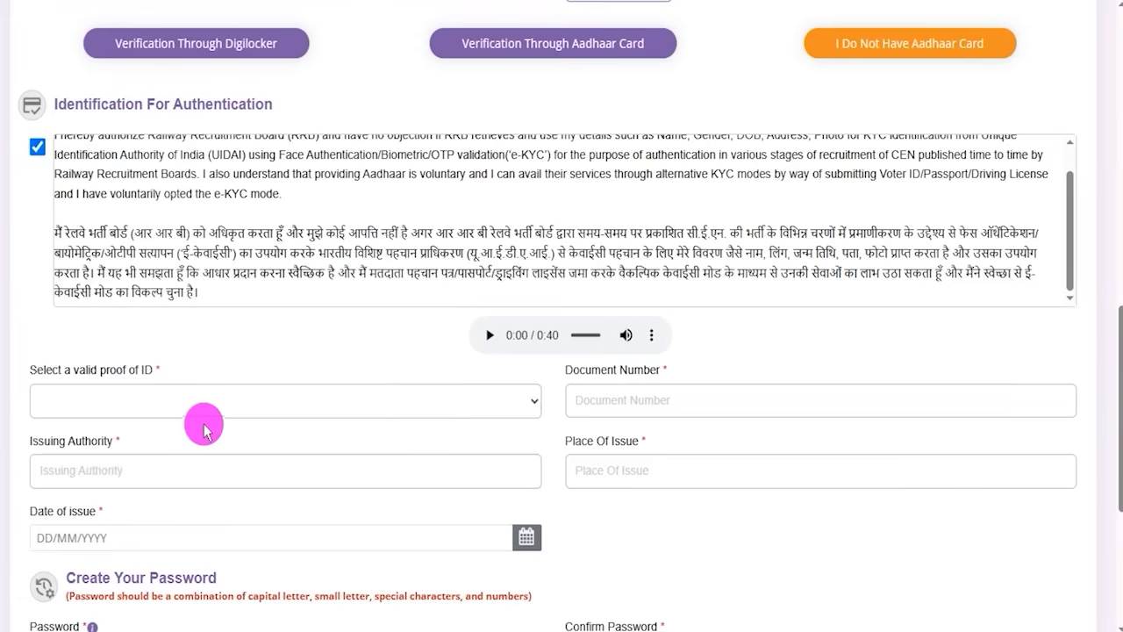
pyautogui.click(185, 404)
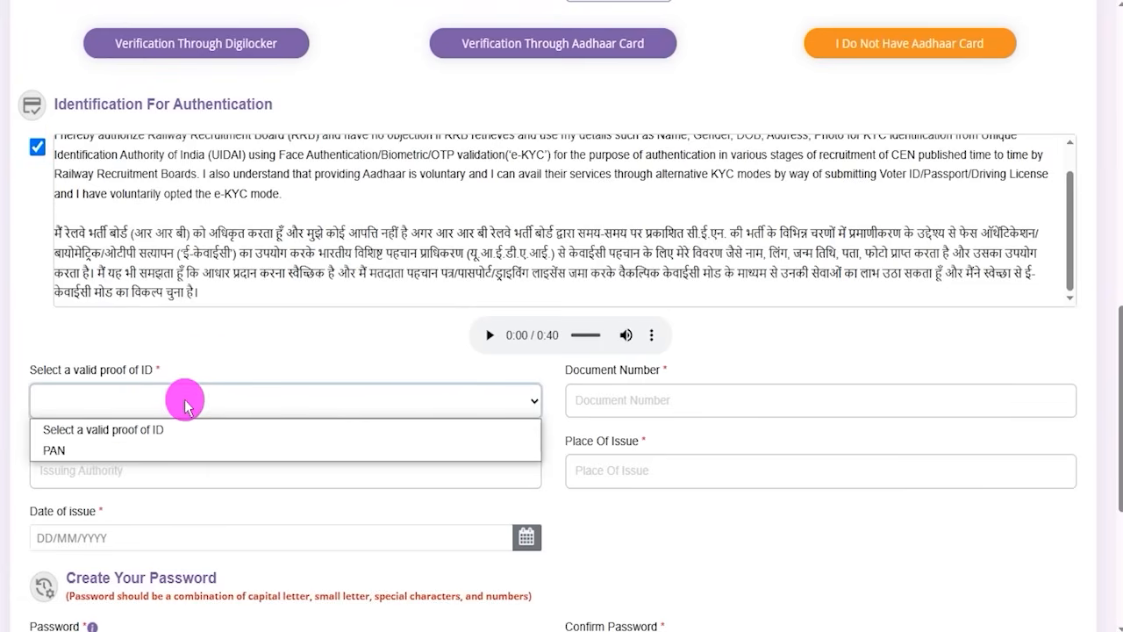
pyautogui.click(88, 452)
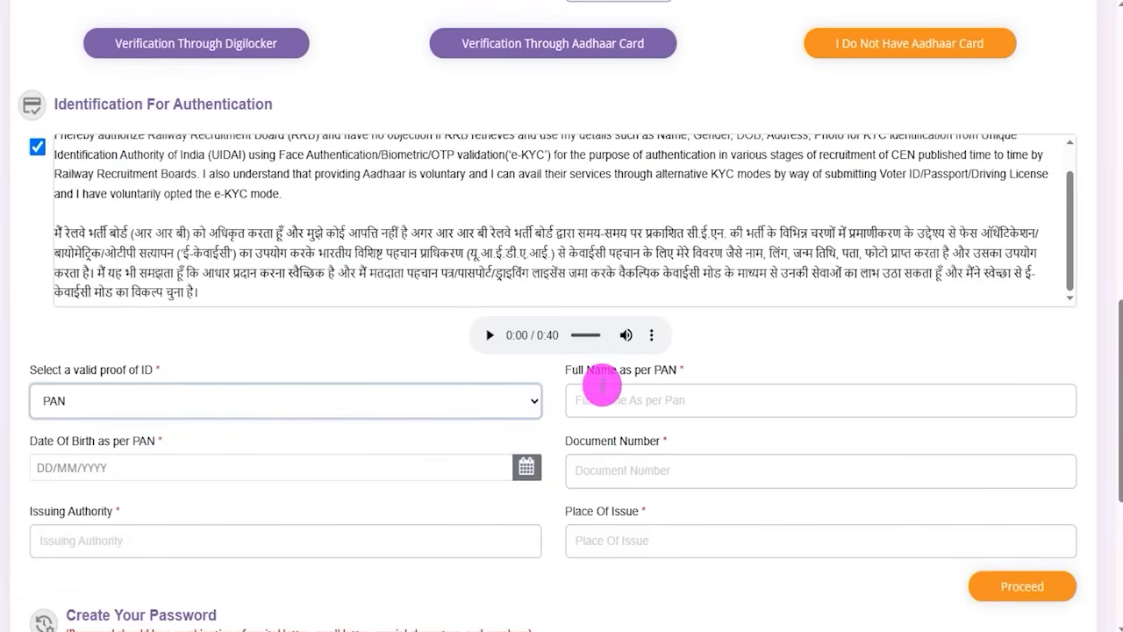
# Point out the PAN detail fields: Full Name, Date Of Birth, Document Number, Issuing Authority and Place Of Issue
pyautogui.moveTo(586, 373); pyautogui.dragTo(637, 400)
pyautogui.click(637, 400)
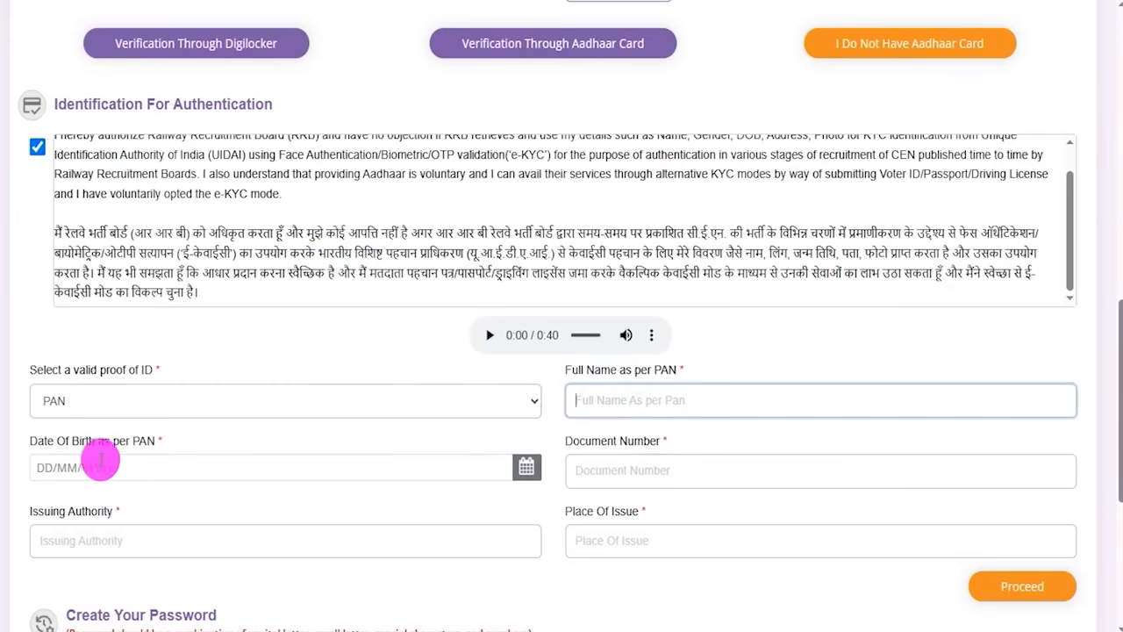
pyautogui.moveTo(49, 444); pyautogui.dragTo(134, 438)
pyautogui.click(397, 466)
pyautogui.click(397, 466)
pyautogui.click(639, 468)
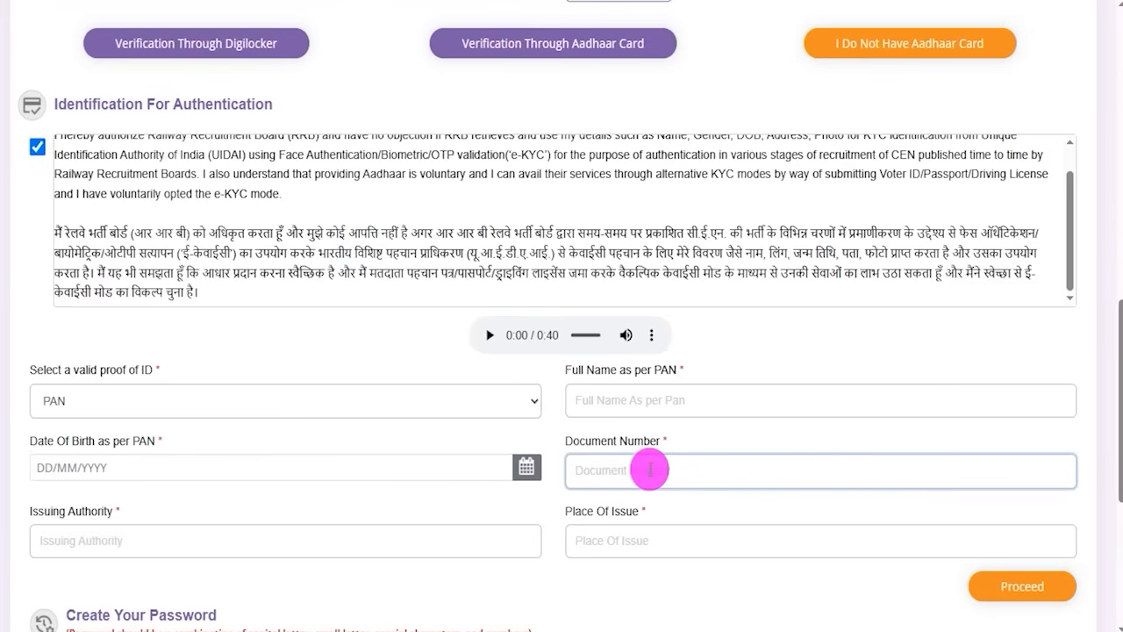
pyautogui.moveTo(602, 449); pyautogui.dragTo(649, 446)
pyautogui.click(103, 540)
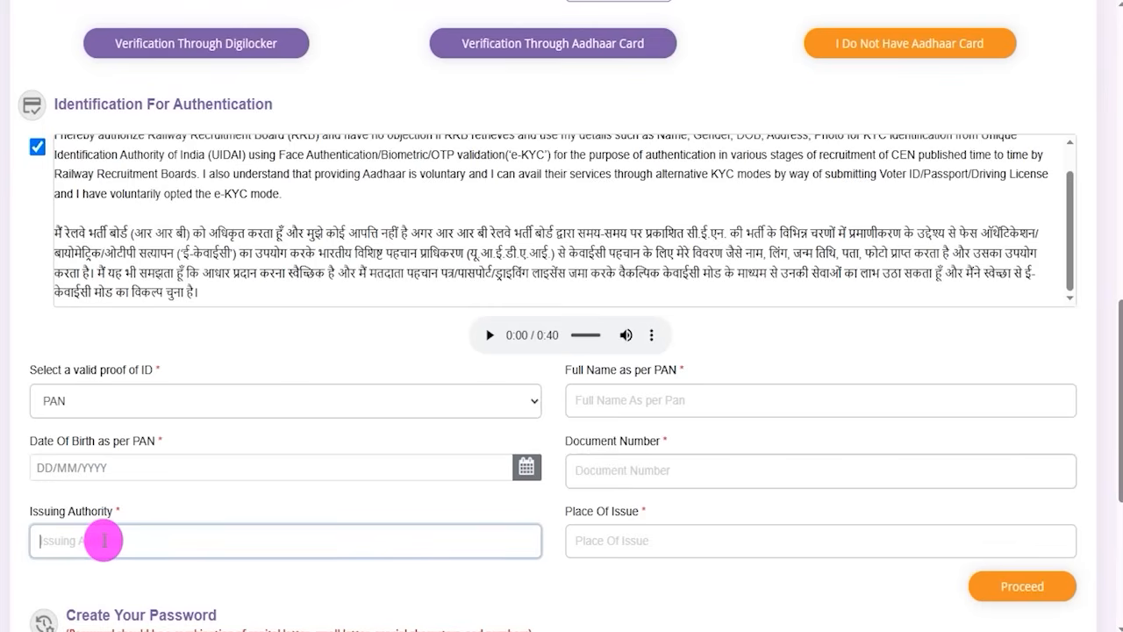
pyautogui.click(669, 534)
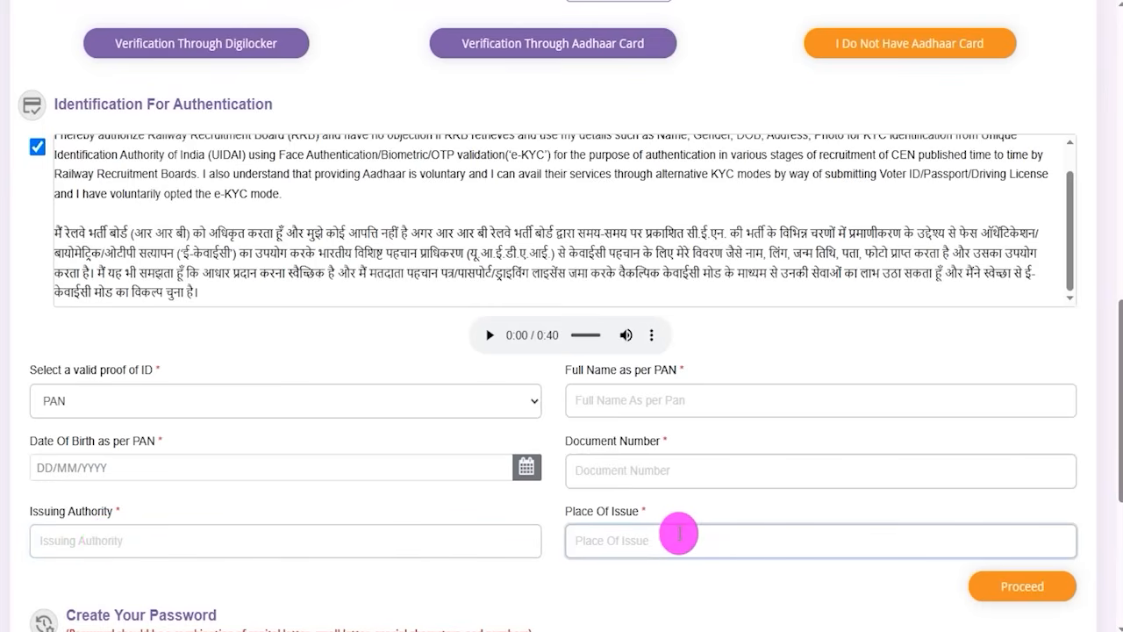
# Mark Proceed with an arrow, box the three identity verification options and point an arrow at Verification Through Aadhaar Card
pyautogui.moveTo(727, 587); pyautogui.dragTo(918, 586)
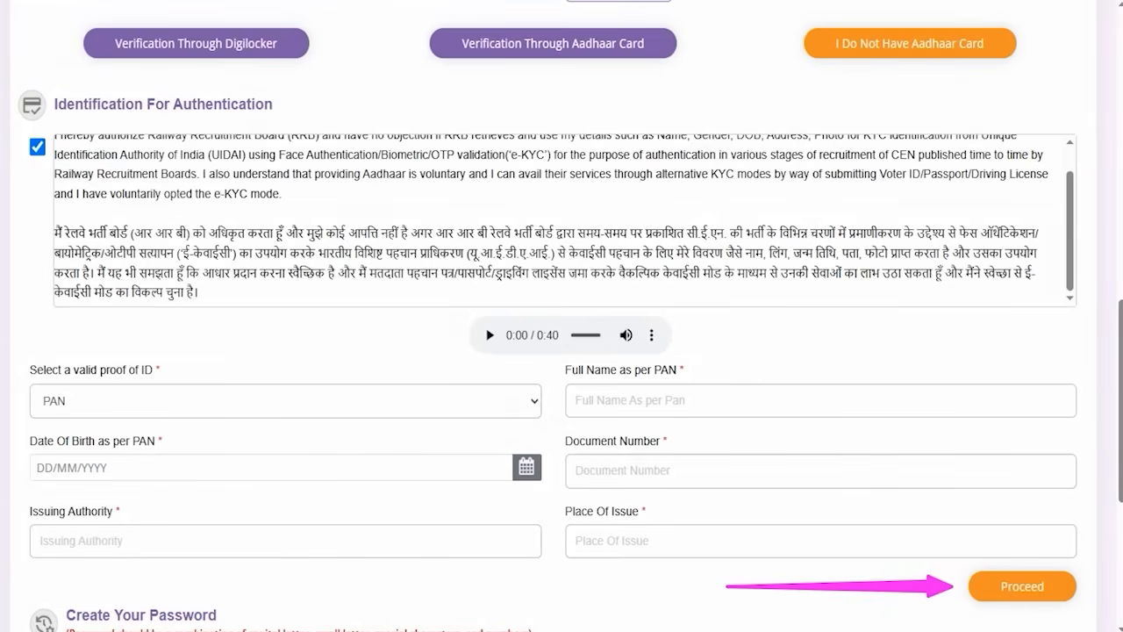
pyautogui.moveTo(772, 4); pyautogui.dragTo(1027, 73)
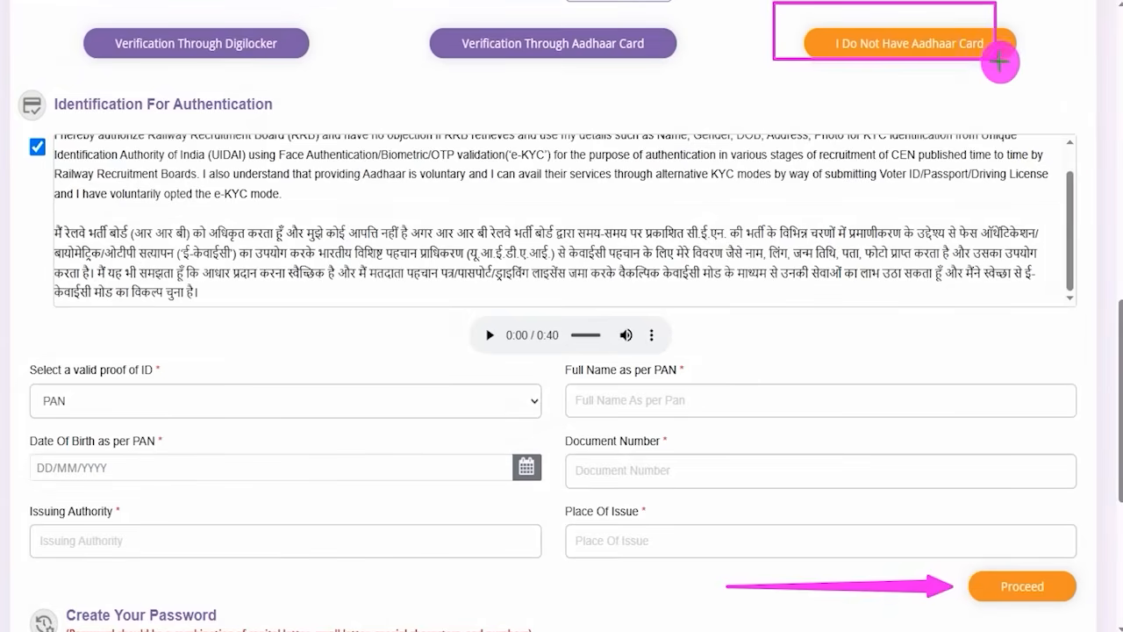
pyautogui.moveTo(389, 8); pyautogui.dragTo(708, 74)
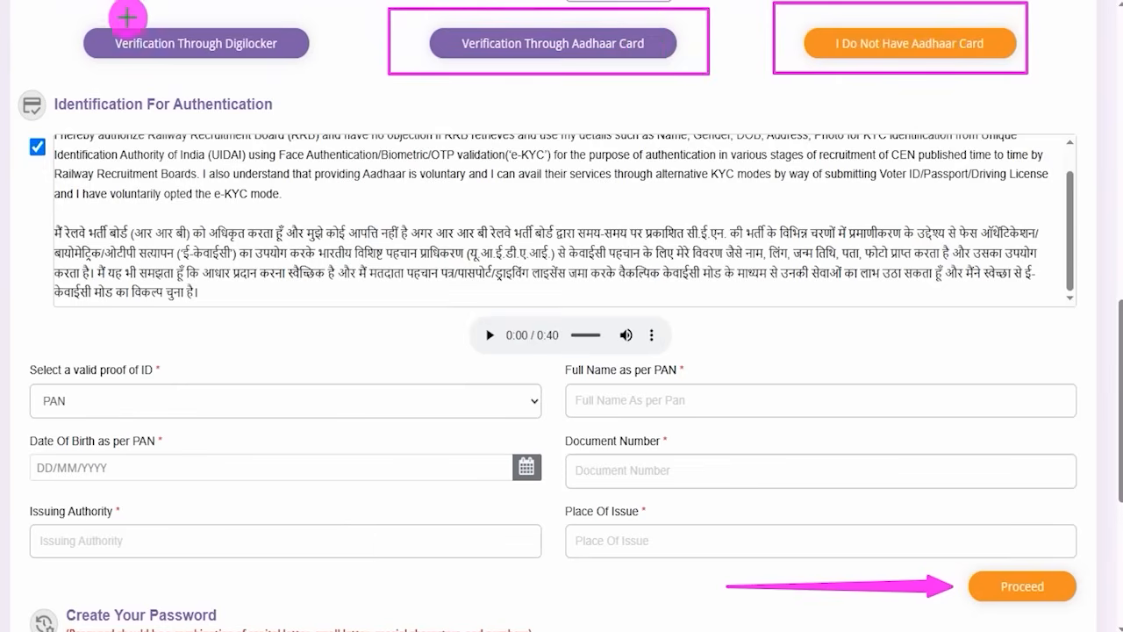
pyautogui.moveTo(59, 15)
pyautogui.mouseDown()
pyautogui.moveTo(296, 51)
pyautogui.moveTo(330, 70)
pyautogui.mouseUp()
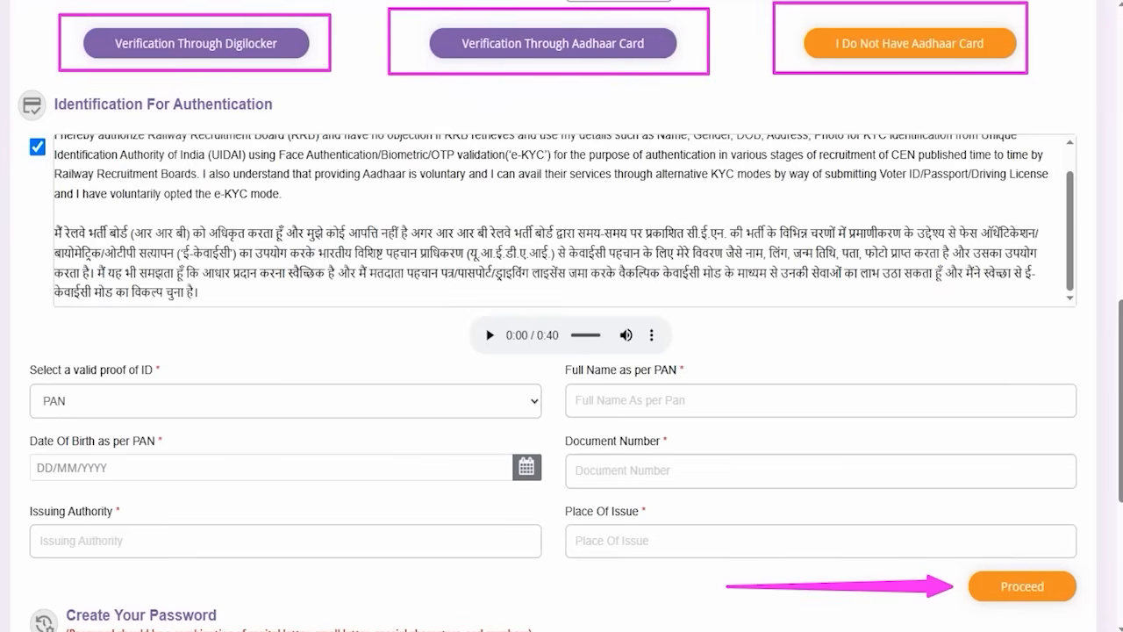
pyautogui.moveTo(718, 200)
pyautogui.mouseDown()
pyautogui.moveTo(664, 141)
pyautogui.moveTo(627, 67)
pyautogui.mouseUp()
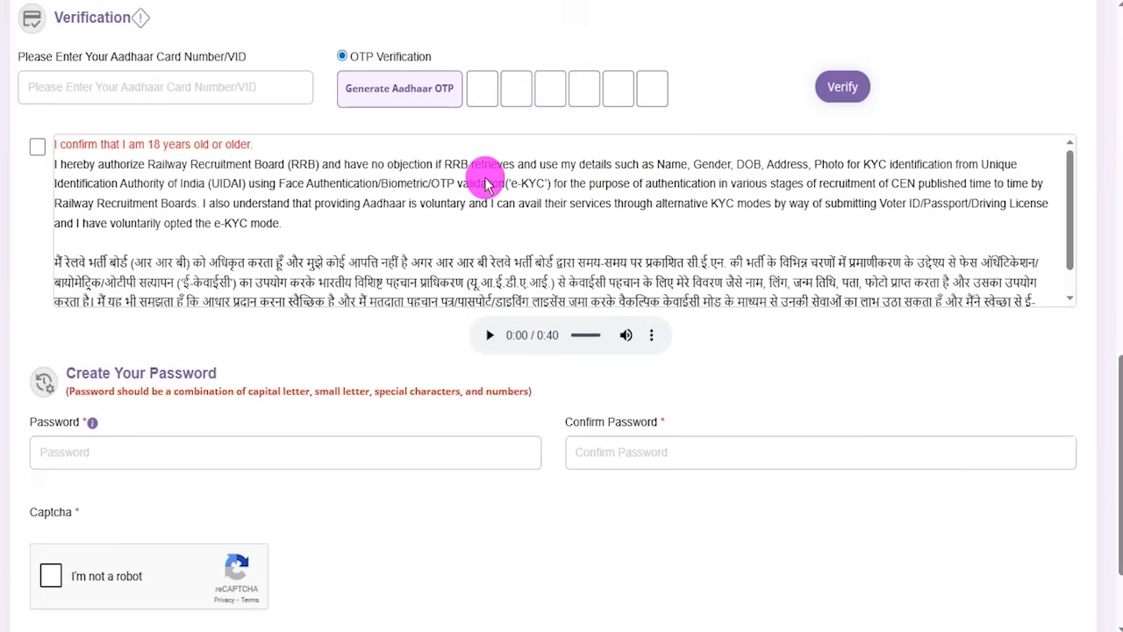
# Accept the age and authorization declaration for Aadhaar verification and activate the Password field under Create Your Password
pyautogui.click(37, 147)
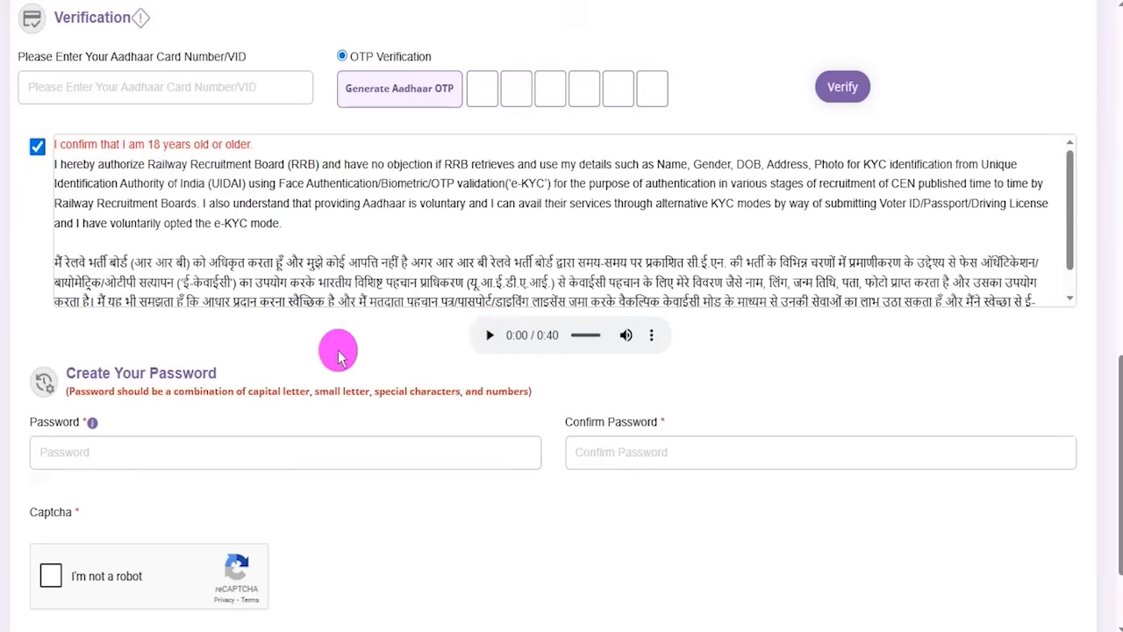
pyautogui.scroll(-2, 338, 356)
pyautogui.moveTo(50, 243); pyautogui.dragTo(199, 237)
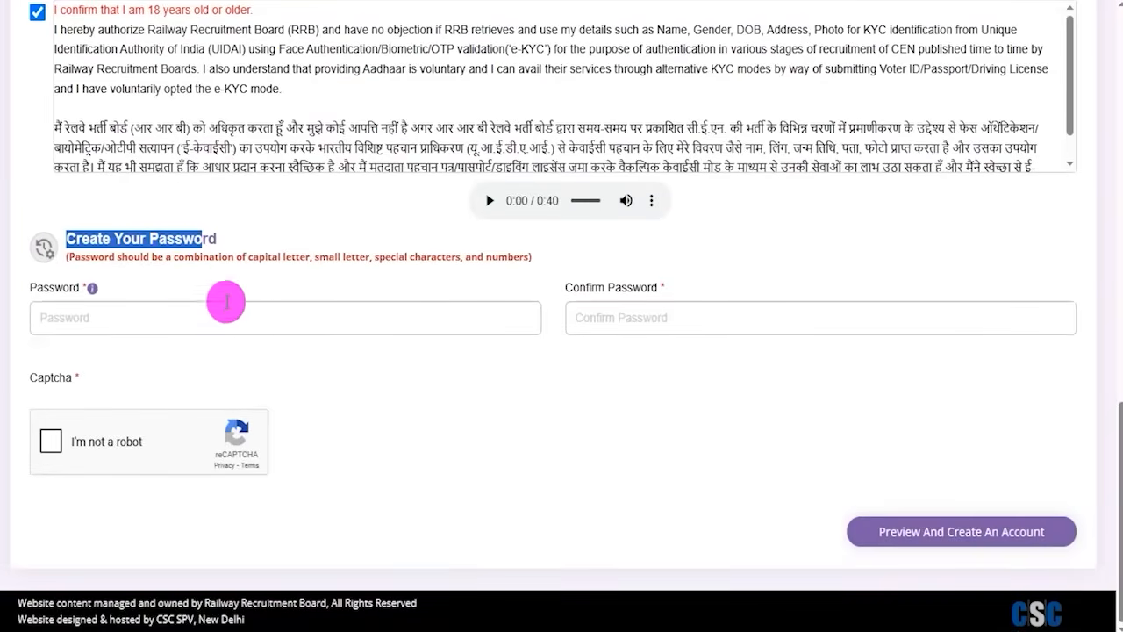
pyautogui.click(190, 318)
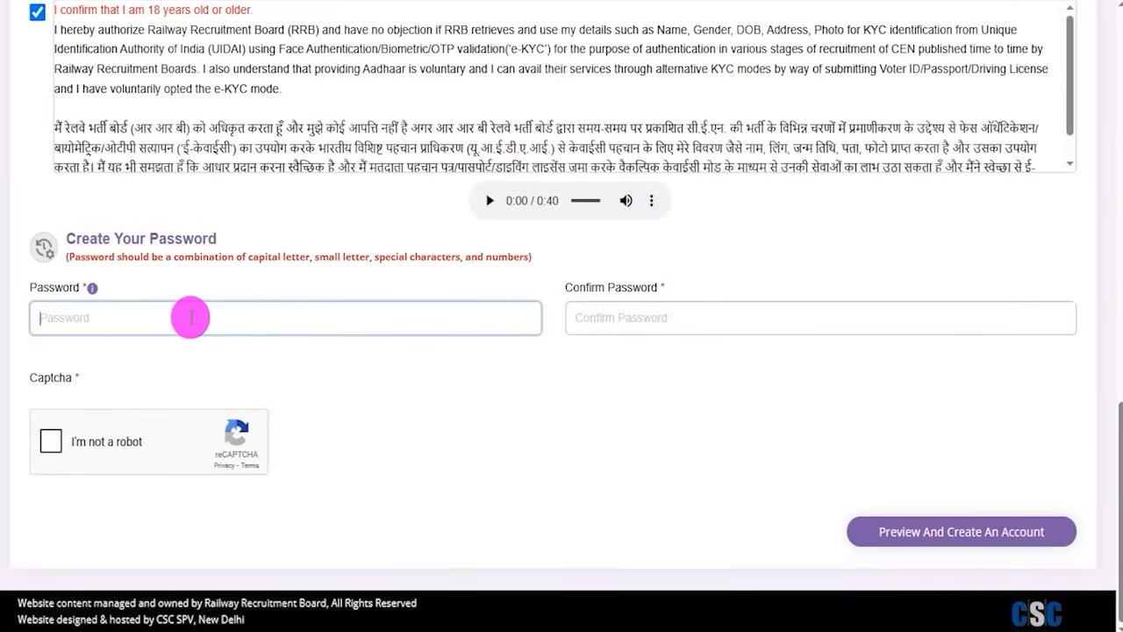
# Switch to Notepad and highlight the parts of the sample password that illustrate the required character types
pyautogui.hotkey('alt', 'Tab')
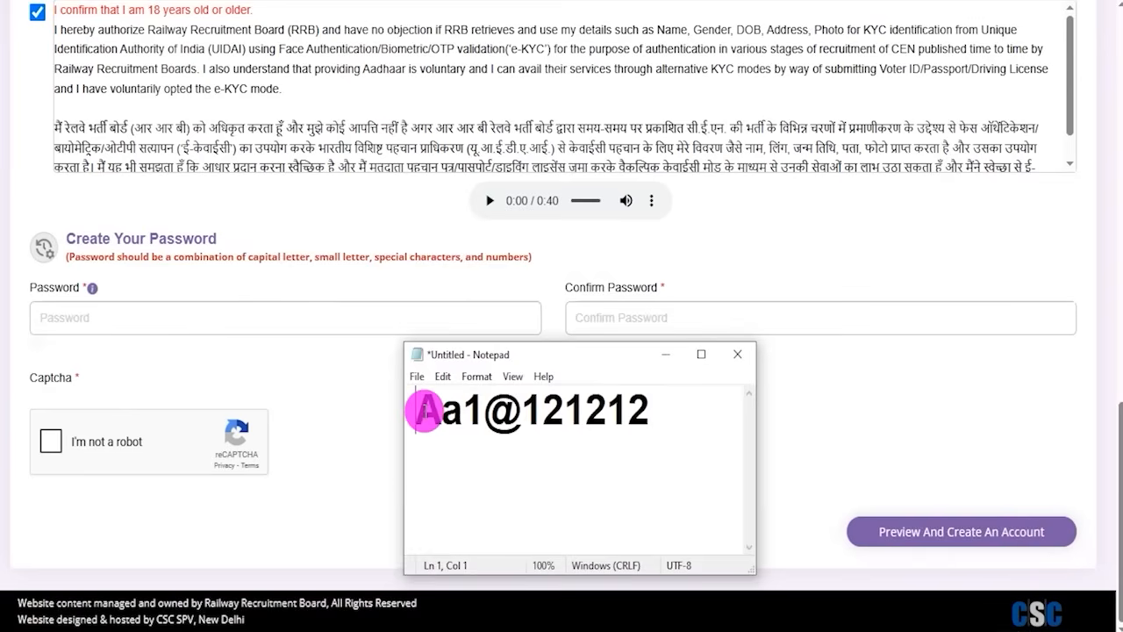
pyautogui.moveTo(424, 409); pyautogui.dragTo(505, 412)
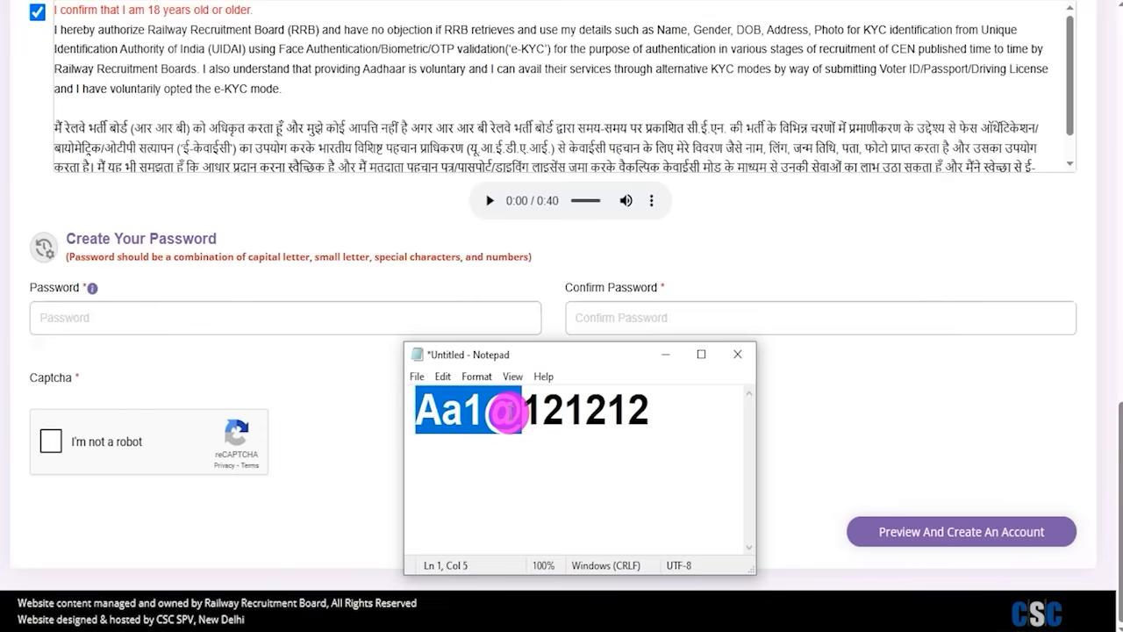
pyautogui.moveTo(518, 412); pyautogui.dragTo(643, 413)
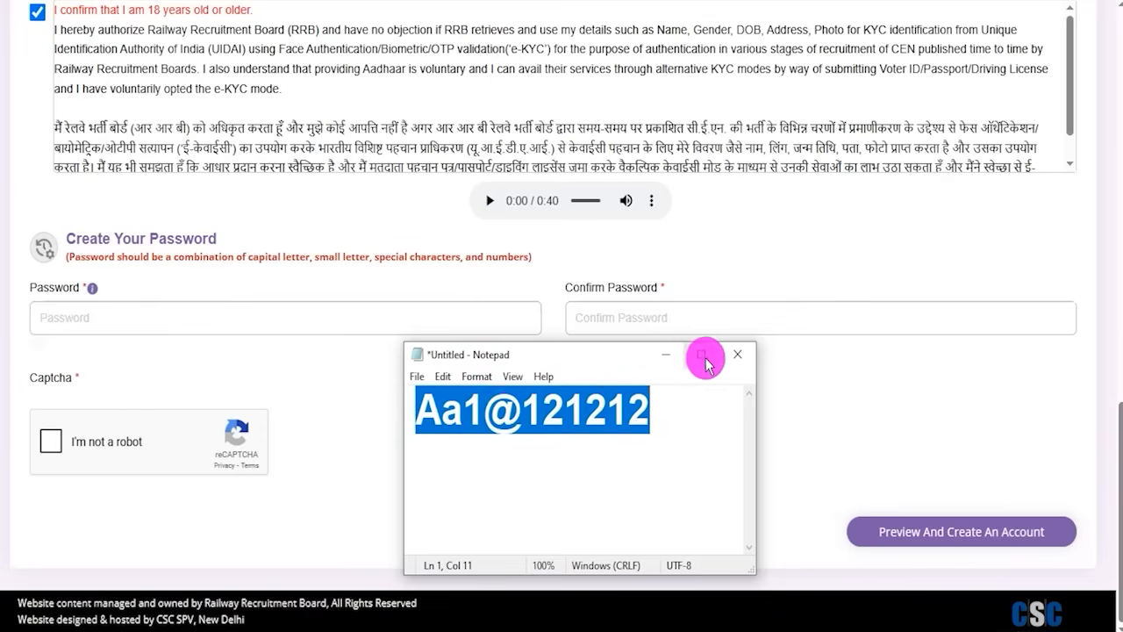
# Point out the Confirm Password field, complete the captcha check and mark Preview And Create An Account with an arrow
pyautogui.click(640, 321)
pyautogui.moveTo(570, 290); pyautogui.dragTo(655, 291)
pyautogui.click(616, 317)
pyautogui.click(51, 443)
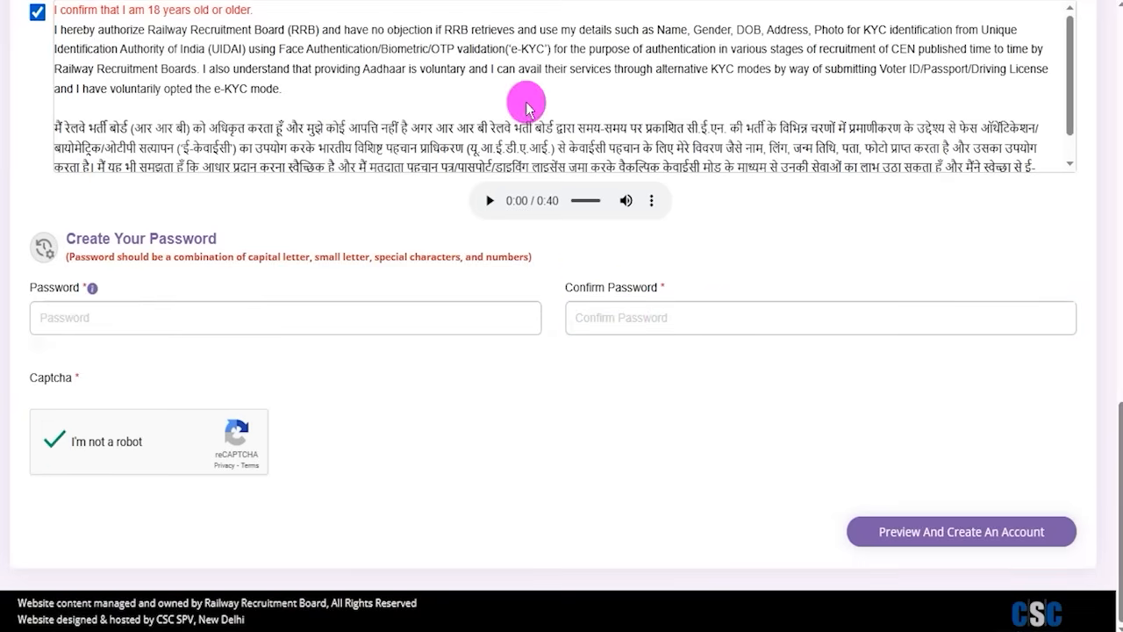
pyautogui.moveTo(493, 448); pyautogui.dragTo(840, 525)
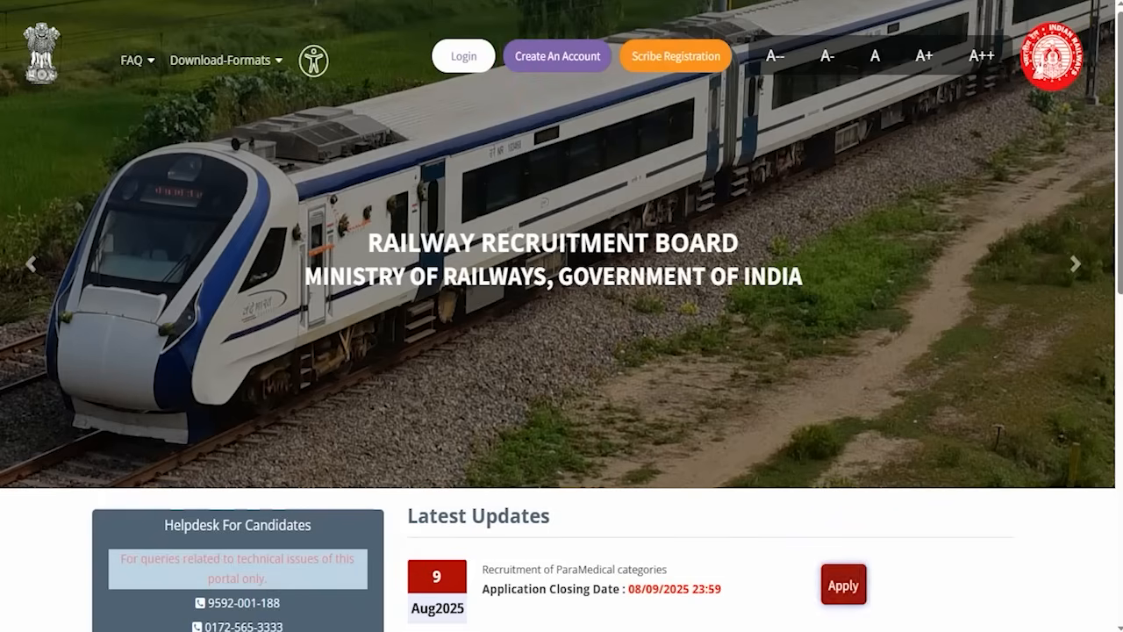
# Open the RRB login page, tick-mark both sign-in options and choose Login with RRB Account Credential
pyautogui.click(468, 67)
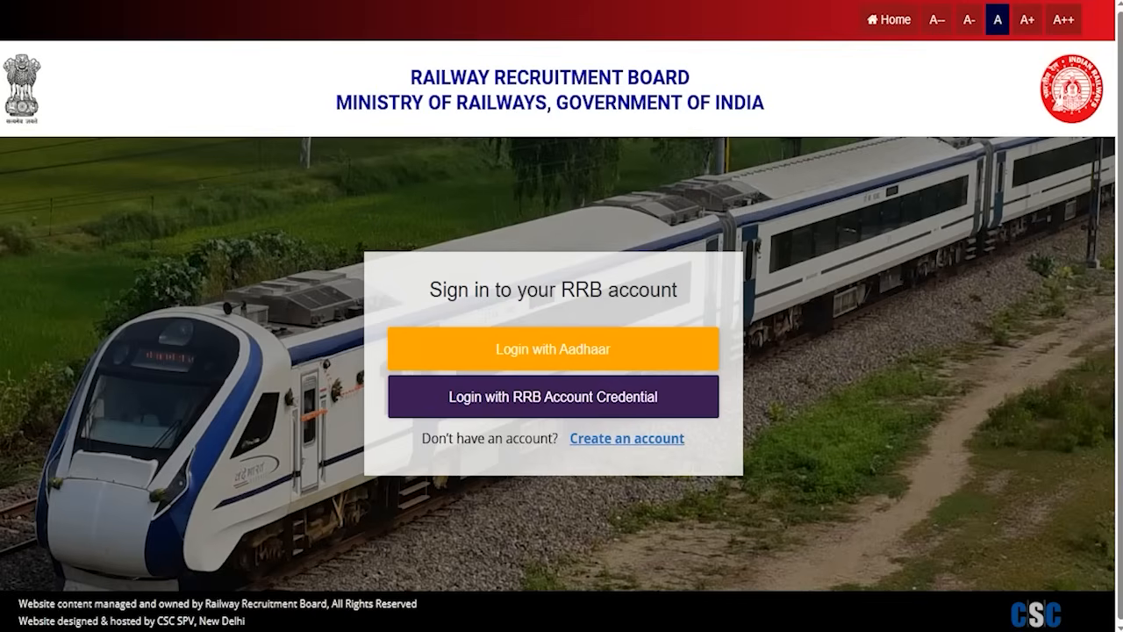
pyautogui.moveTo(637, 347); pyautogui.dragTo(683, 303)
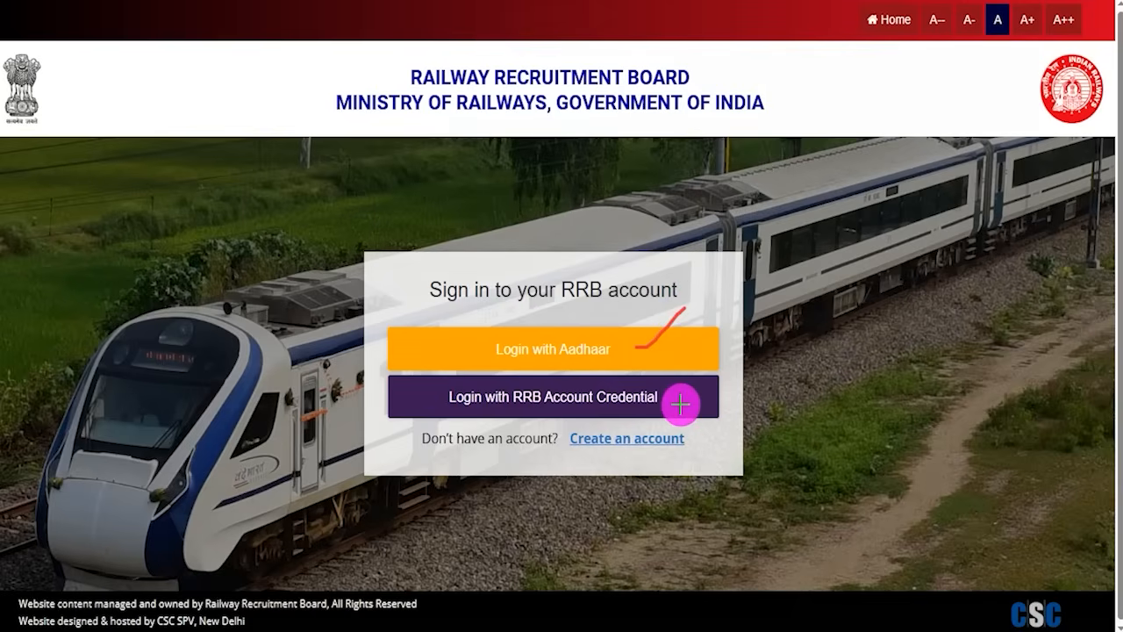
pyautogui.moveTo(681, 404); pyautogui.dragTo(717, 364)
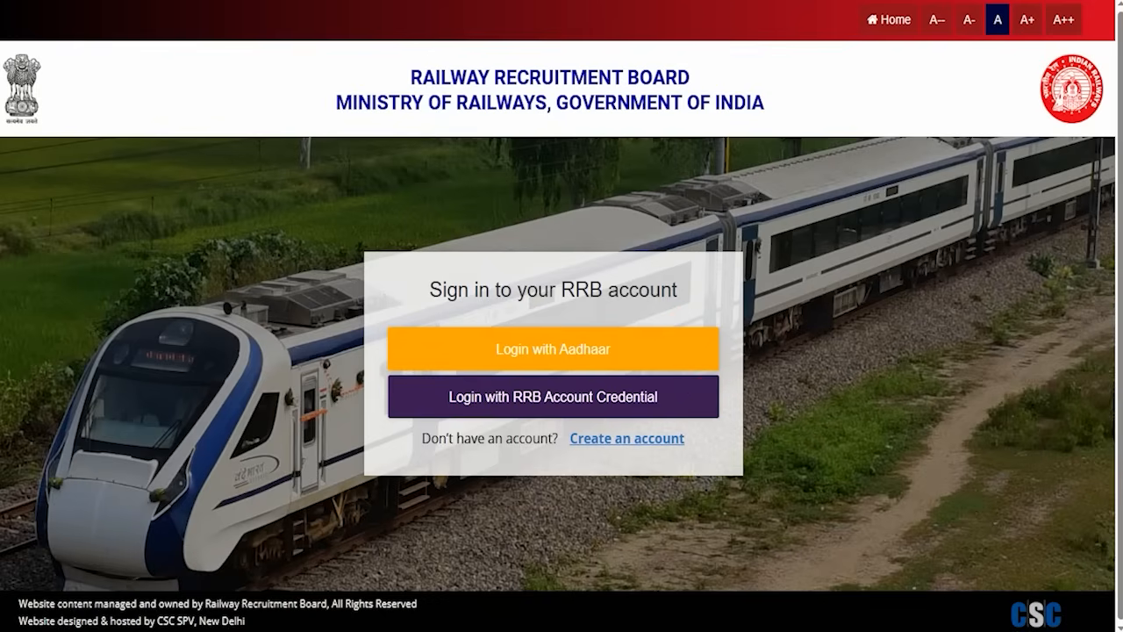
pyautogui.click(556, 397)
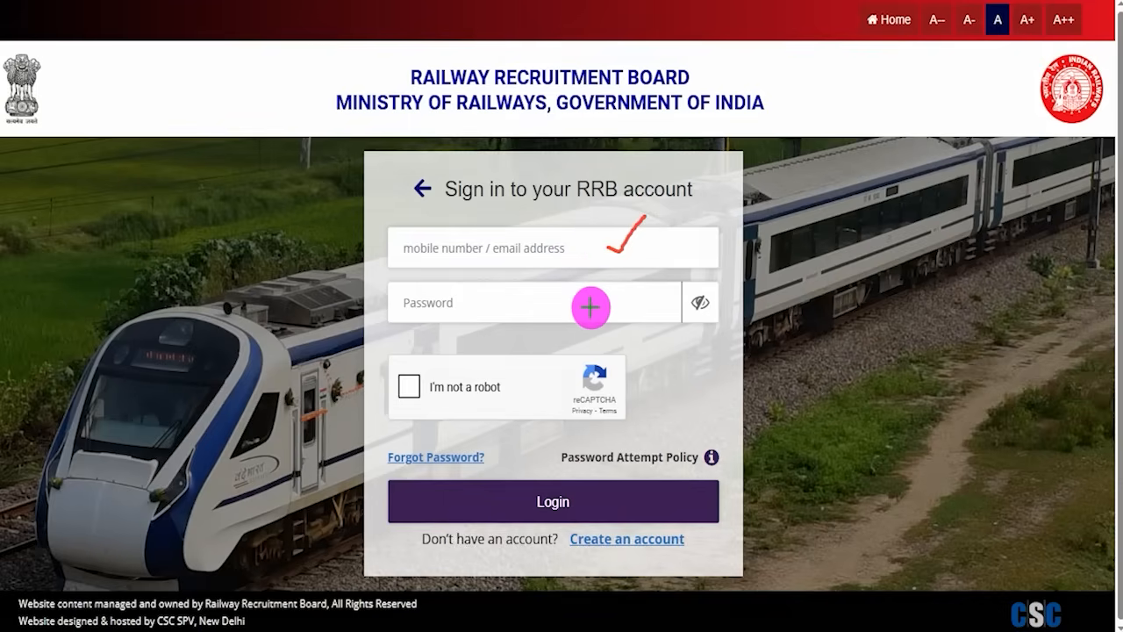
# Tick-mark the Password field and the captcha box on the sign-in form, and draw an arrow to Login
pyautogui.moveTo(590, 306); pyautogui.dragTo(636, 279)
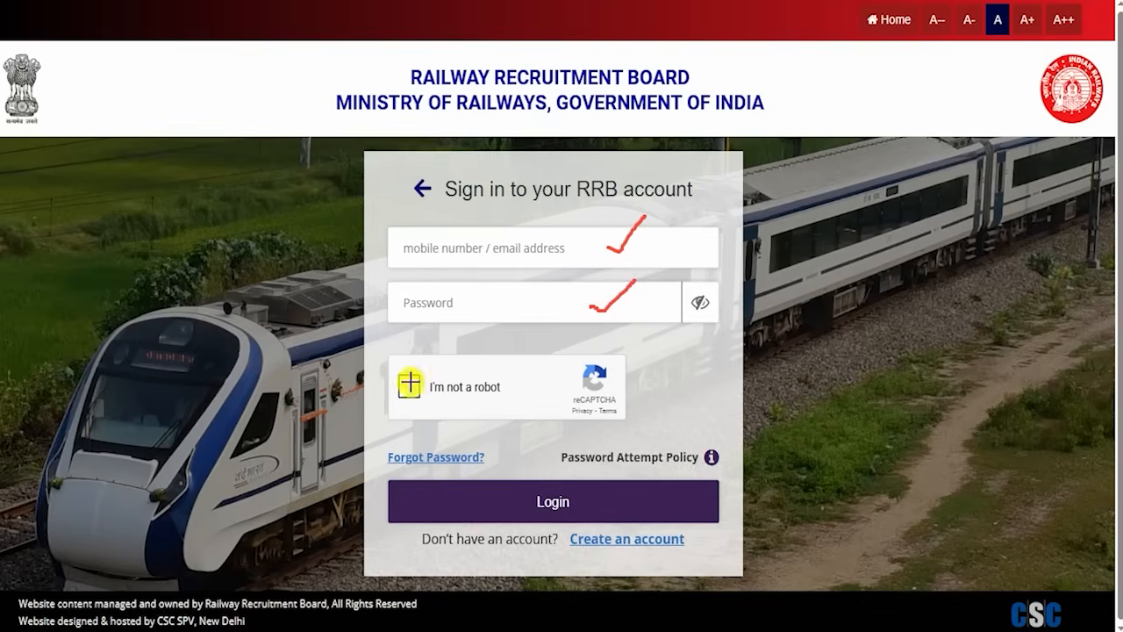
pyautogui.moveTo(410, 383); pyautogui.dragTo(452, 361)
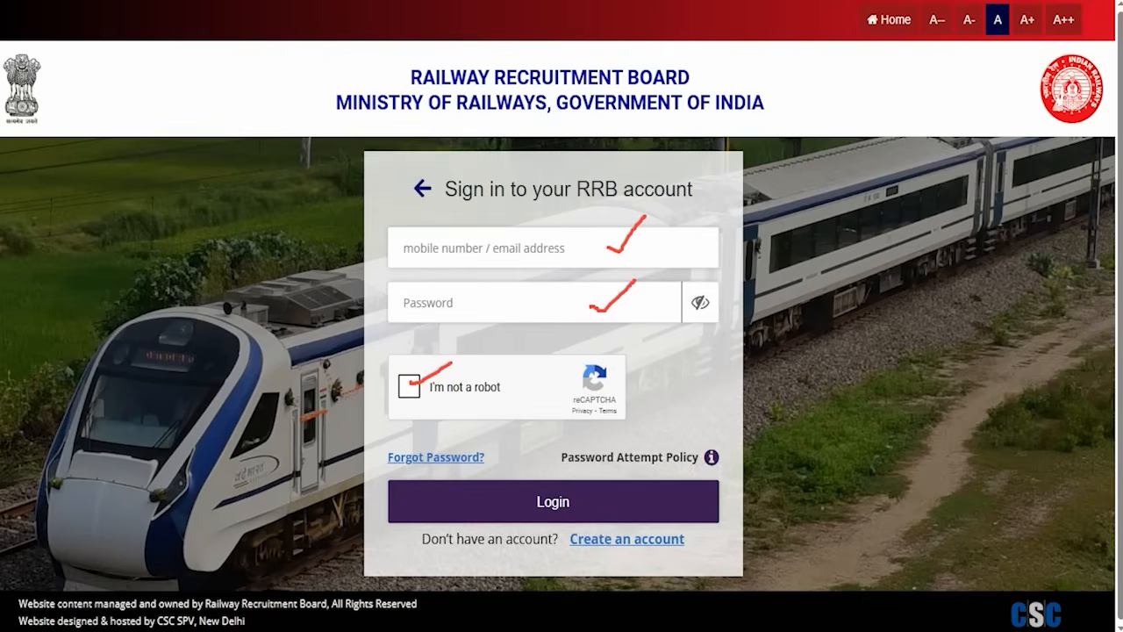
pyautogui.moveTo(843, 263)
pyautogui.mouseDown()
pyautogui.moveTo(729, 401)
pyautogui.moveTo(734, 484)
pyautogui.moveTo(655, 492)
pyautogui.mouseUp()
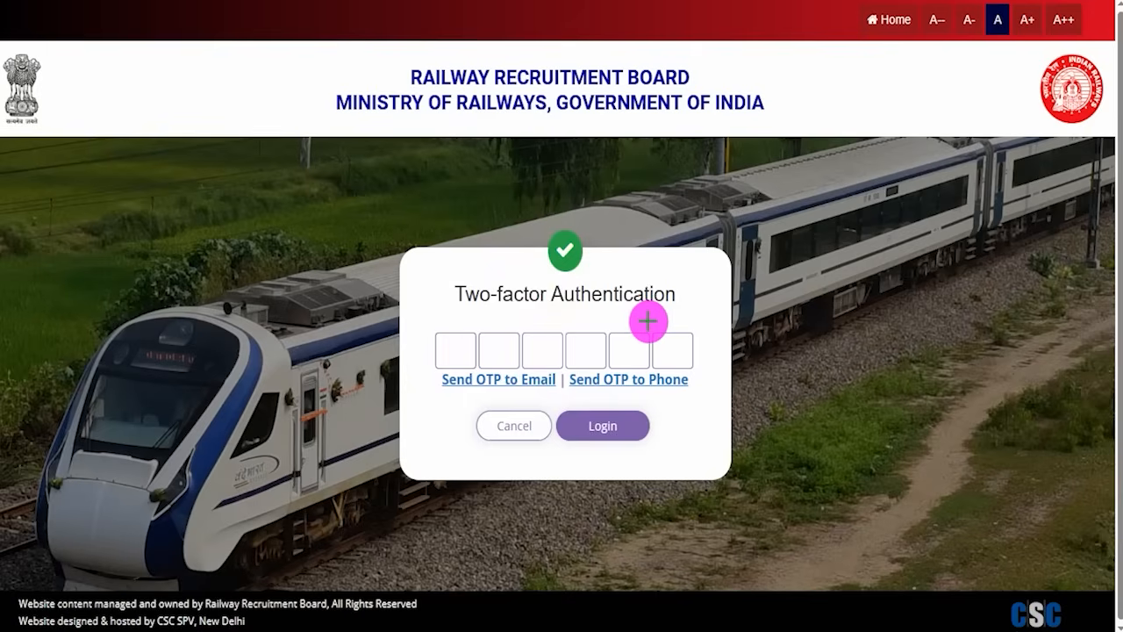
# Mark the Two-factor Authentication heading, the email and phone OTP options and the OTP boxes, and draw an arrow to Login
pyautogui.moveTo(678, 303); pyautogui.dragTo(709, 274)
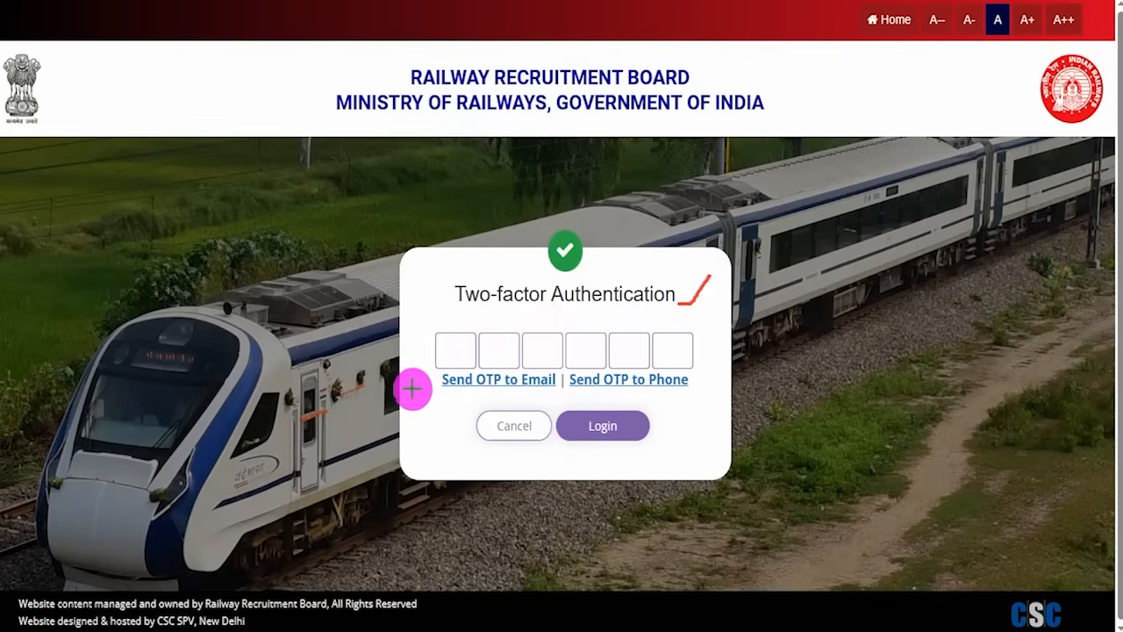
pyautogui.moveTo(412, 386); pyautogui.dragTo(457, 386)
pyautogui.moveTo(657, 389); pyautogui.dragTo(704, 389)
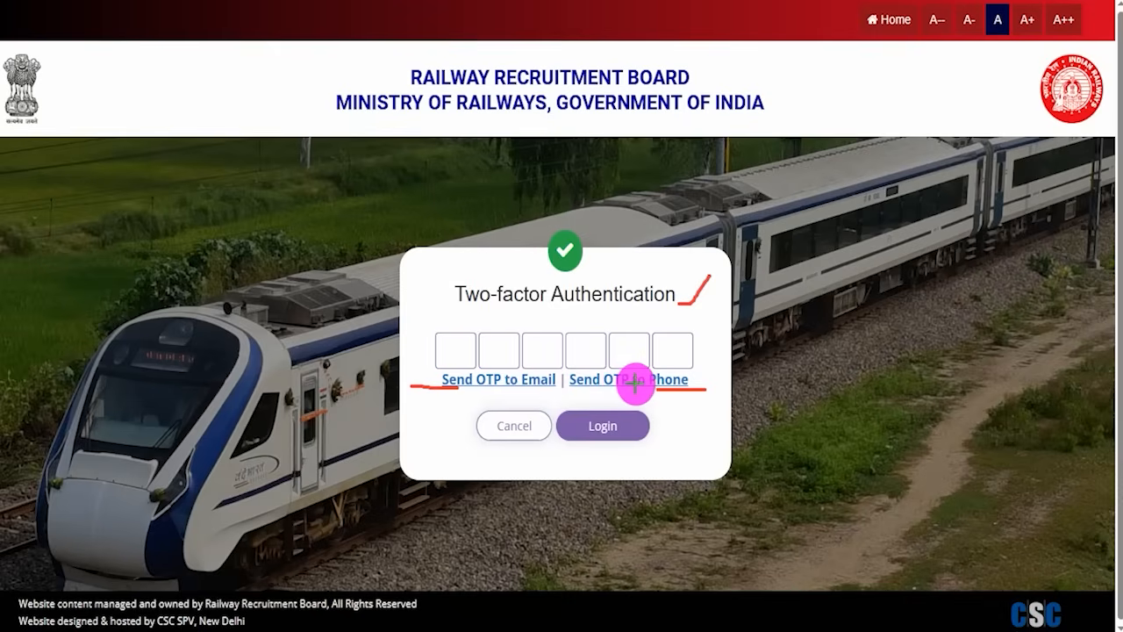
pyautogui.moveTo(458, 356); pyautogui.dragTo(465, 355)
pyautogui.moveTo(580, 353); pyautogui.dragTo(681, 348)
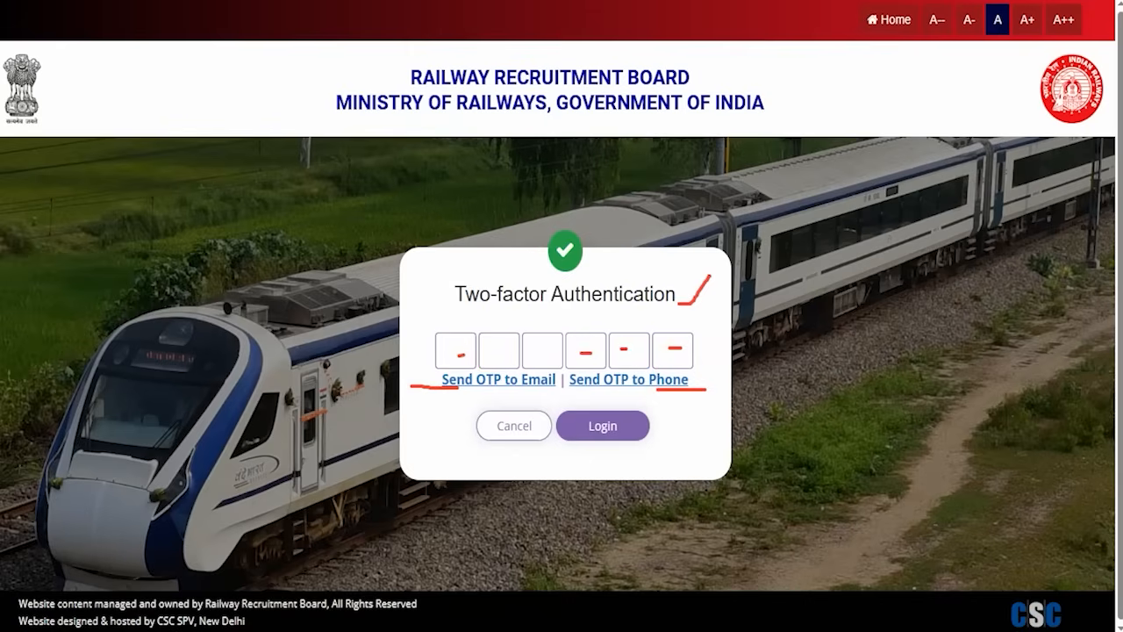
pyautogui.moveTo(898, 397)
pyautogui.mouseDown()
pyautogui.moveTo(745, 401)
pyautogui.moveTo(718, 422)
pyautogui.moveTo(674, 427)
pyautogui.mouseUp()
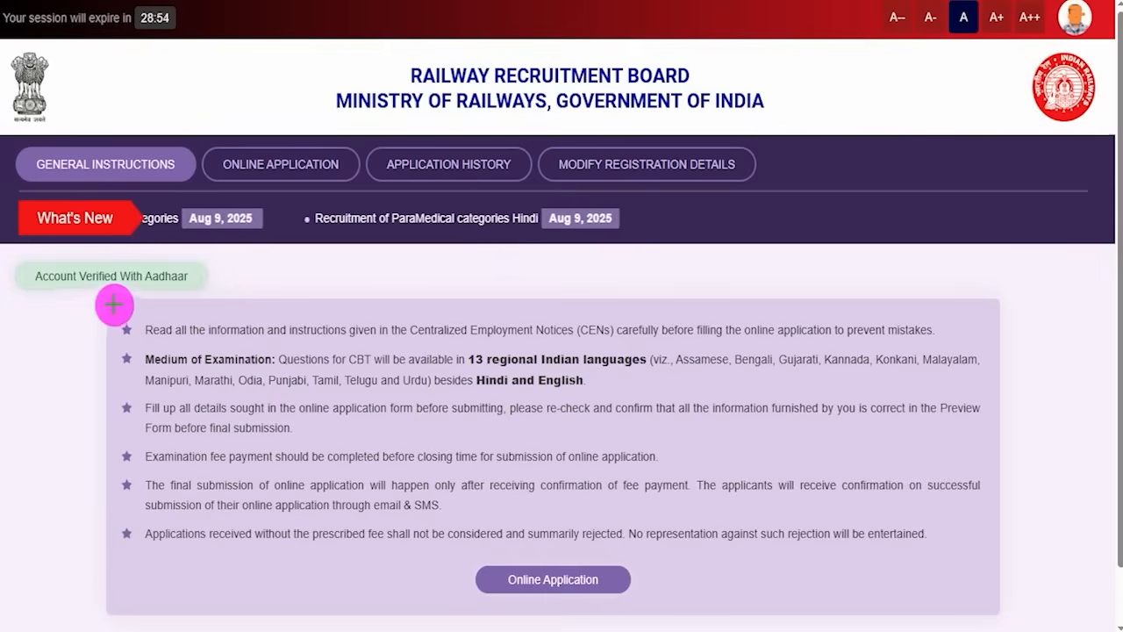
# Box the general instructions, draw arrows to Modify Registration Details and Online Application, and open the Online Application page
pyautogui.moveTo(107, 302)
pyautogui.mouseDown()
pyautogui.moveTo(951, 380)
pyautogui.moveTo(995, 495)
pyautogui.moveTo(999, 605)
pyautogui.mouseUp()
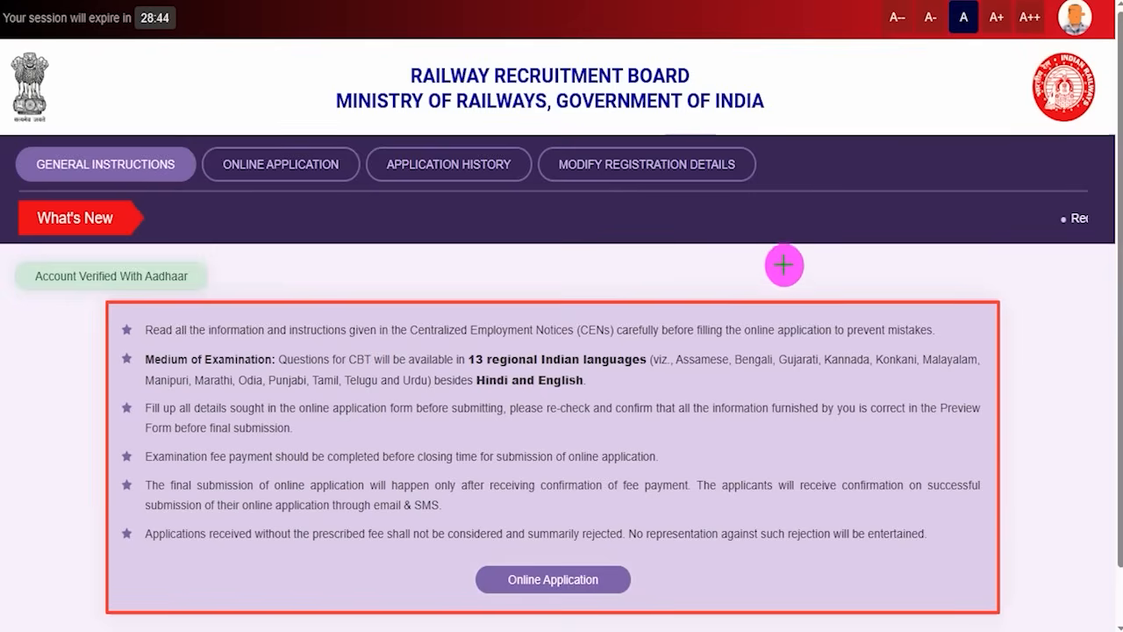
pyautogui.moveTo(790, 274); pyautogui.dragTo(704, 184)
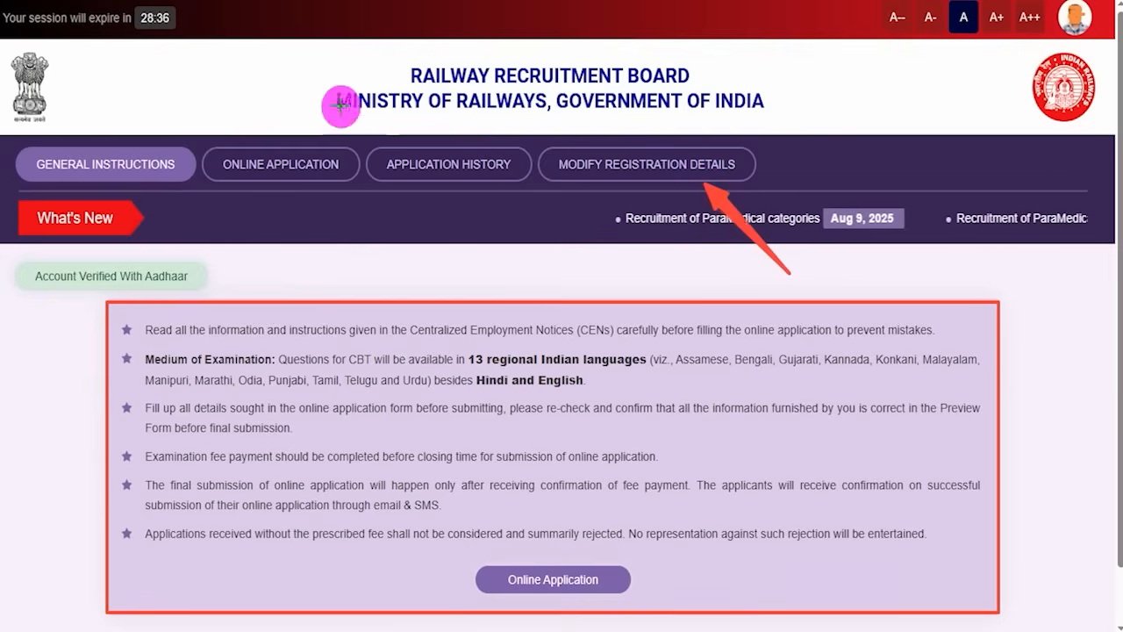
pyautogui.moveTo(391, 300)
pyautogui.mouseDown()
pyautogui.moveTo(328, 230)
pyautogui.moveTo(318, 193)
pyautogui.mouseUp()
pyautogui.click(313, 180)
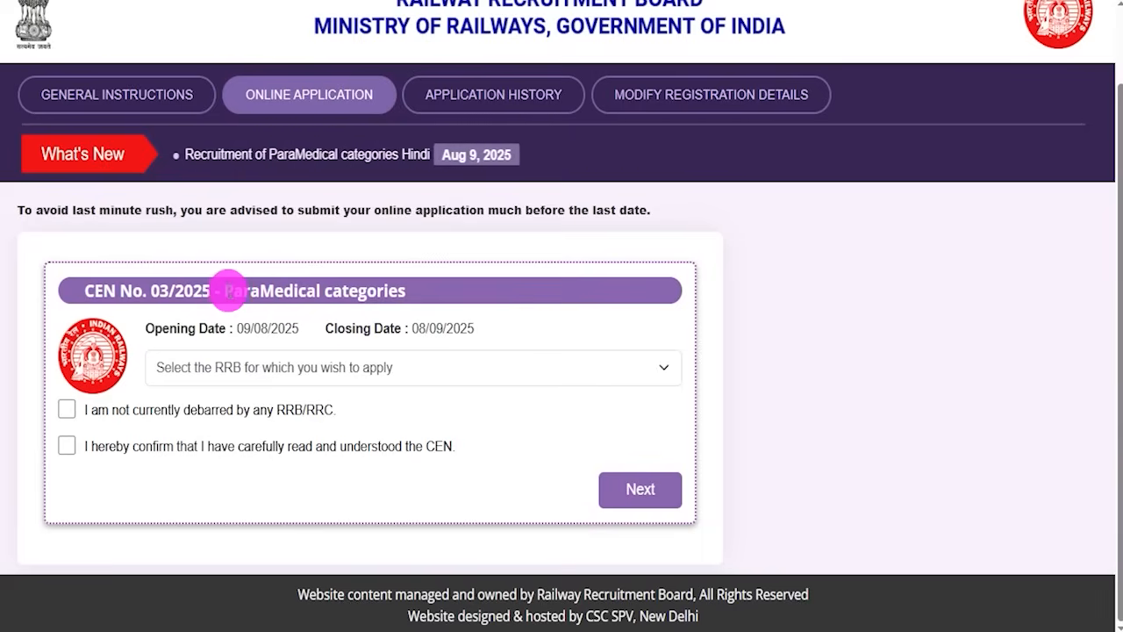
# Highlight ParaMedical categories in the CEN No. 03/2025 heading and select Mumbai as the RRB to apply for
pyautogui.moveTo(226, 290); pyautogui.dragTo(379, 290)
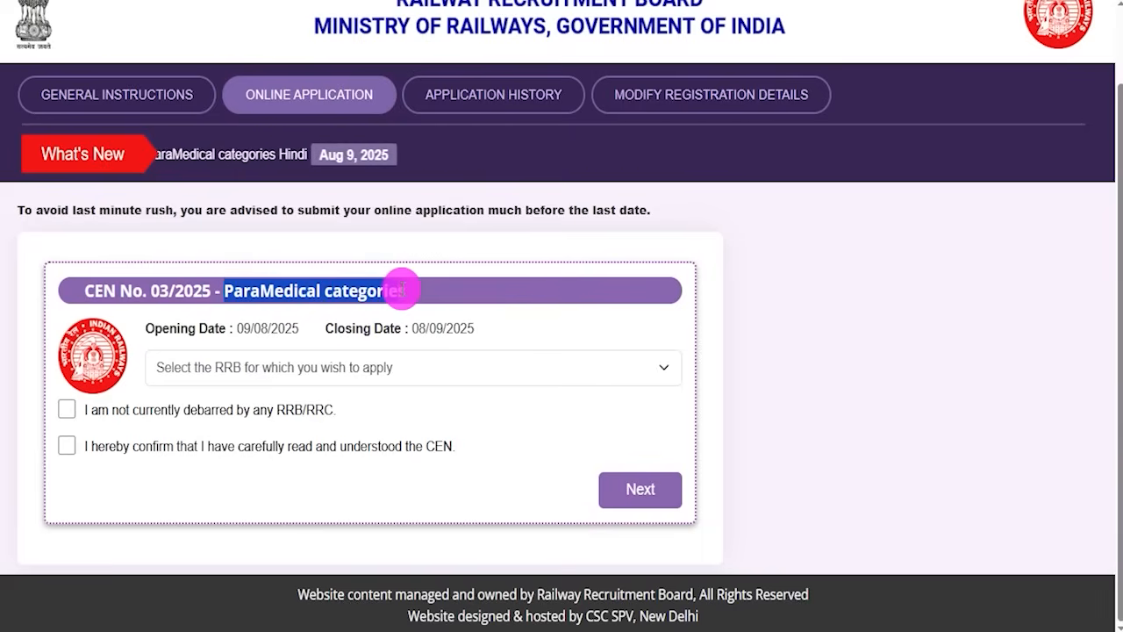
pyautogui.click(403, 291)
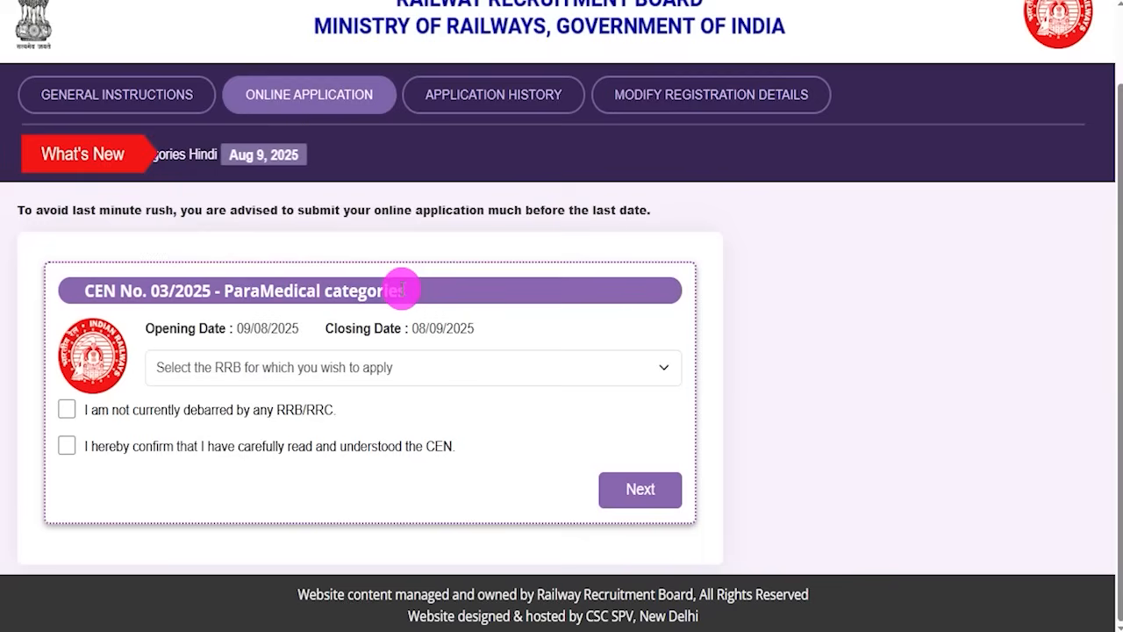
pyautogui.click(376, 367)
pyautogui.scroll(-2, 367, 276)
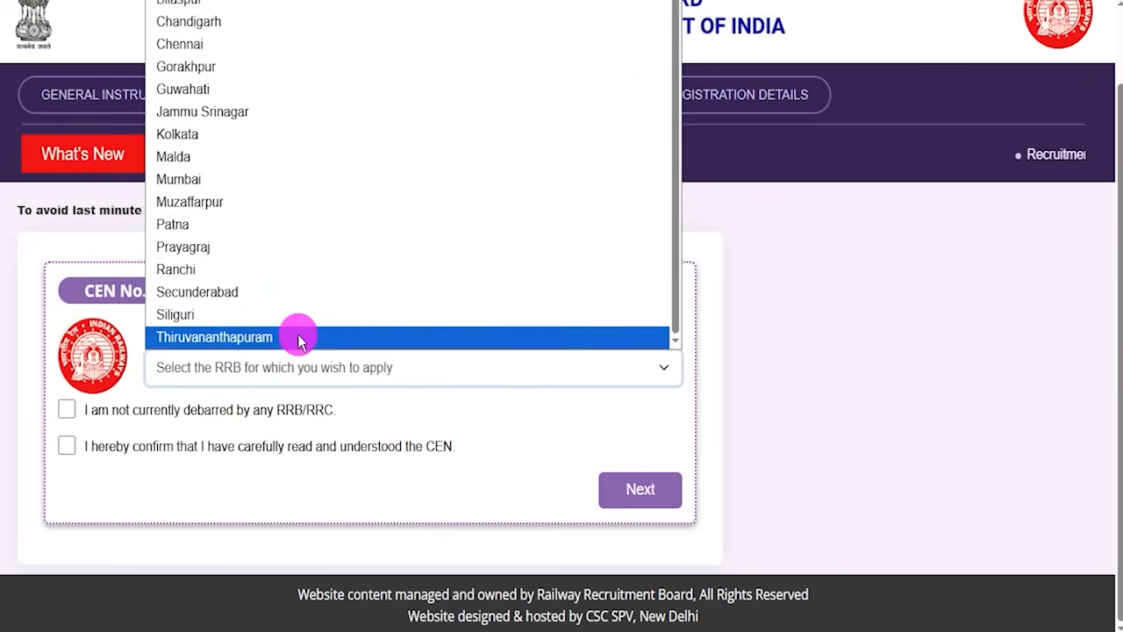
pyautogui.click(253, 179)
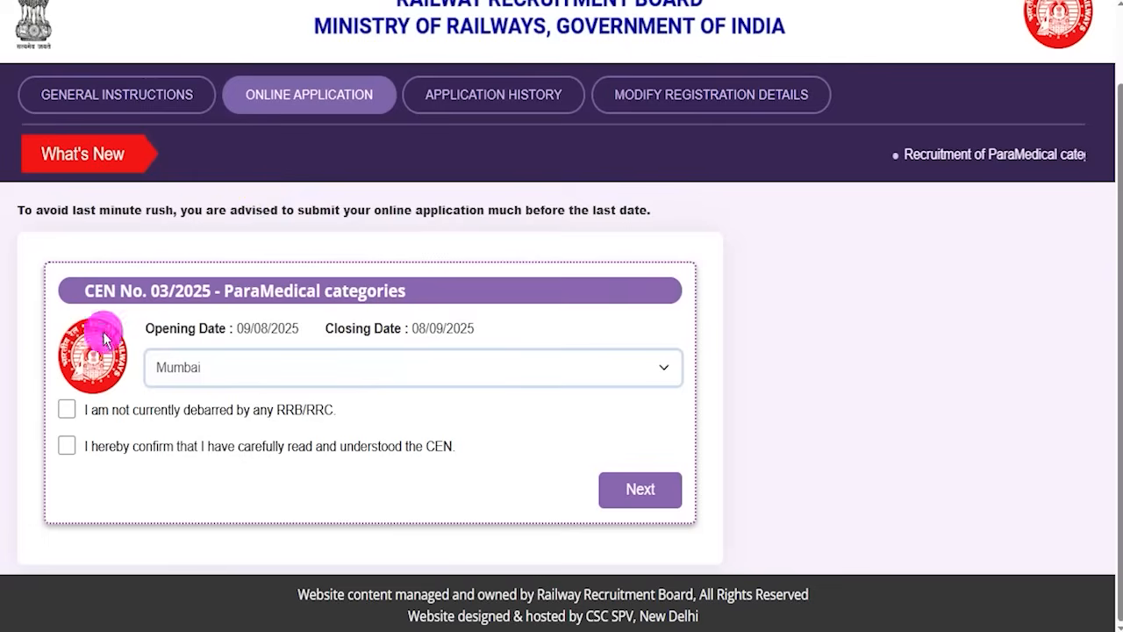
# Tick both the not-debarred and CEN-read declarations for CEN No. 03/2025 and draw an arrow to Next
pyautogui.click(67, 408)
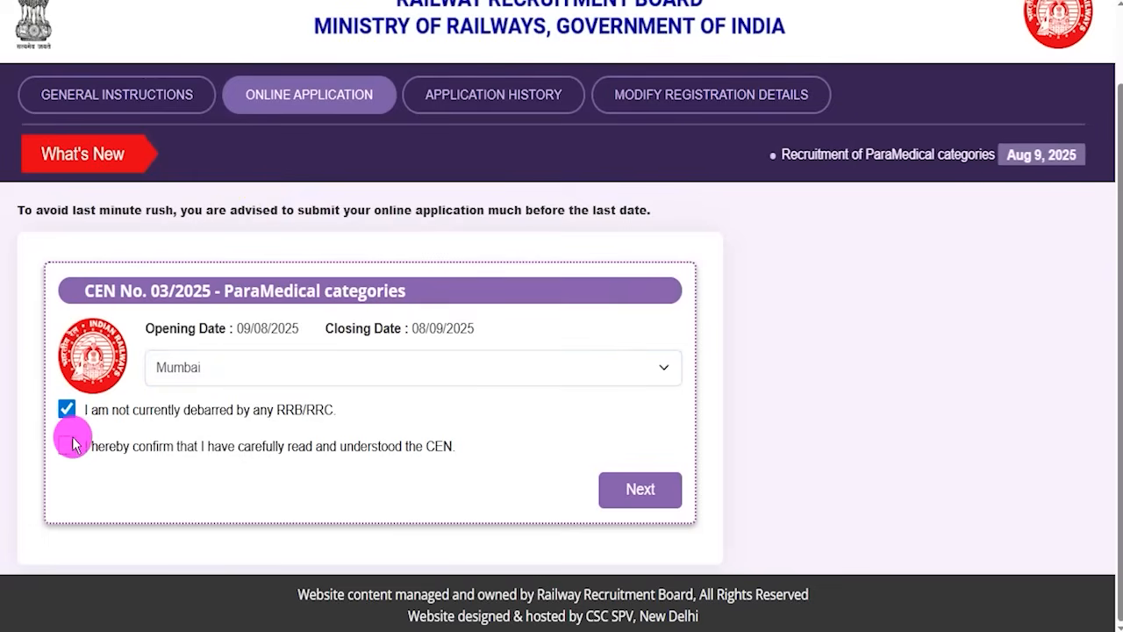
pyautogui.click(68, 447)
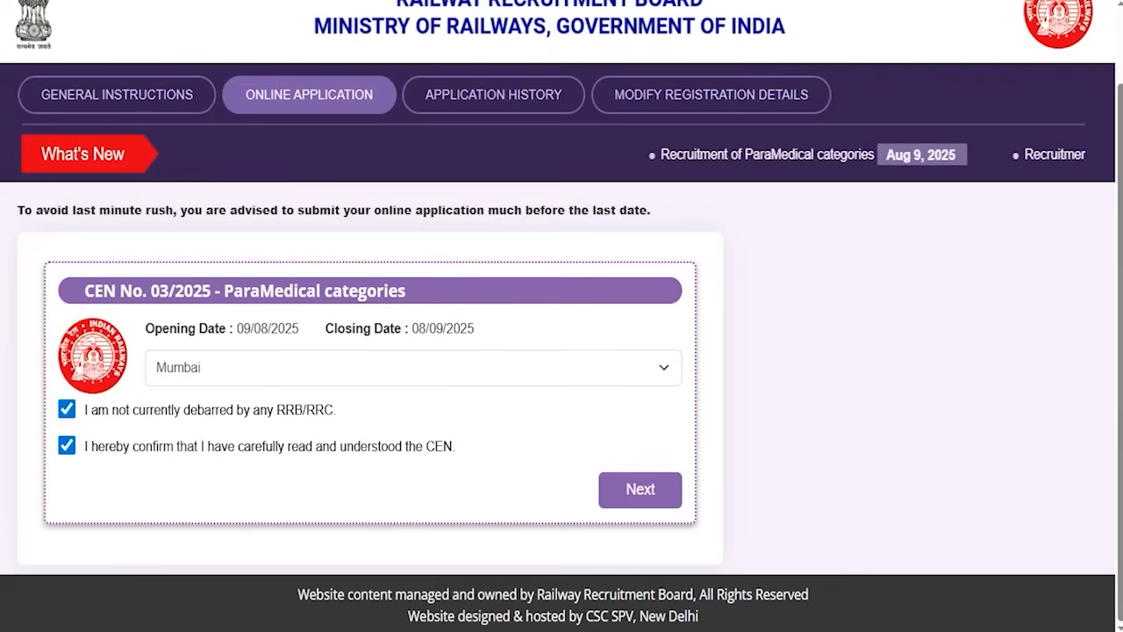
pyautogui.moveTo(551, 441); pyautogui.dragTo(678, 488)
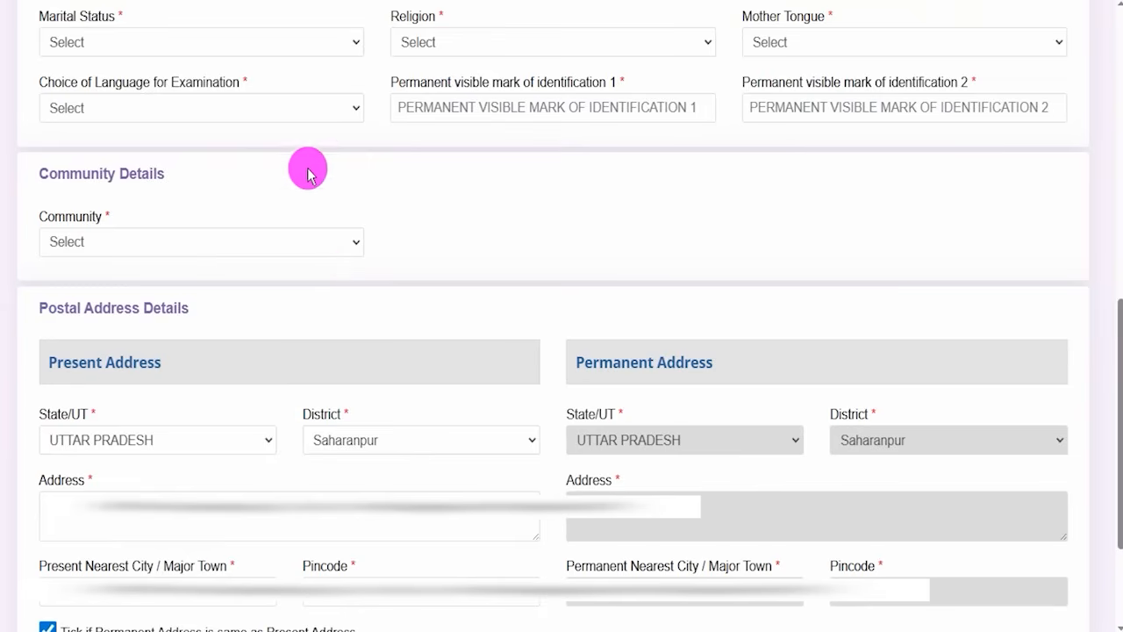
# Set the marital status to Unmarried, religion to Hindu, mother tongue to Hindi and examination language to Hindi
pyautogui.click(243, 40)
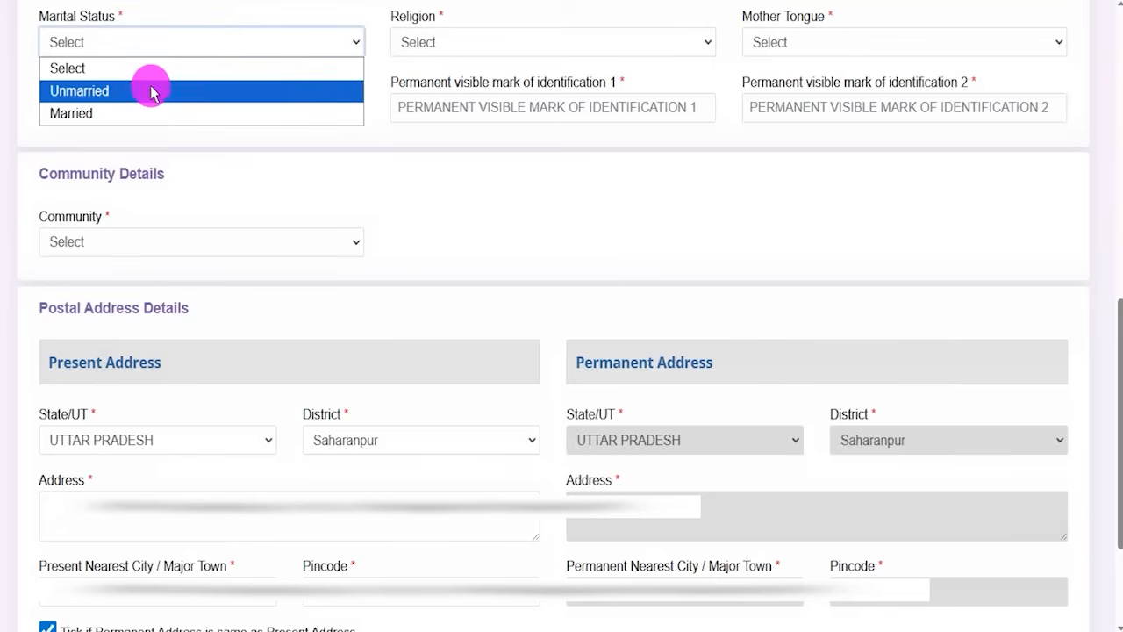
pyautogui.click(100, 90)
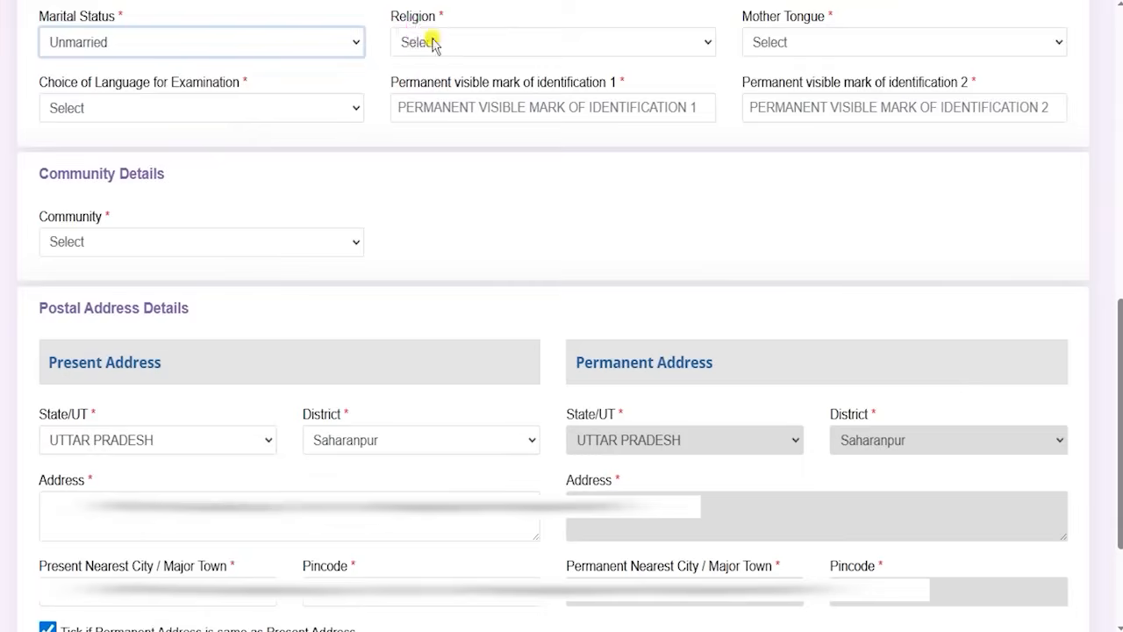
pyautogui.click(429, 40)
pyautogui.click(426, 88)
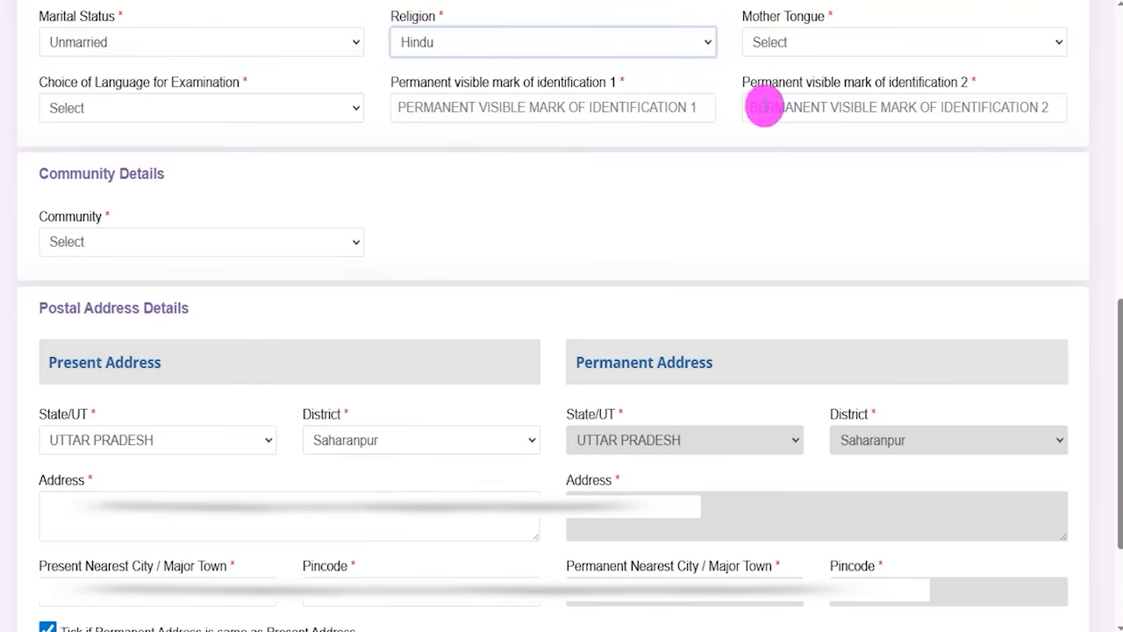
pyautogui.click(822, 43)
pyautogui.click(777, 160)
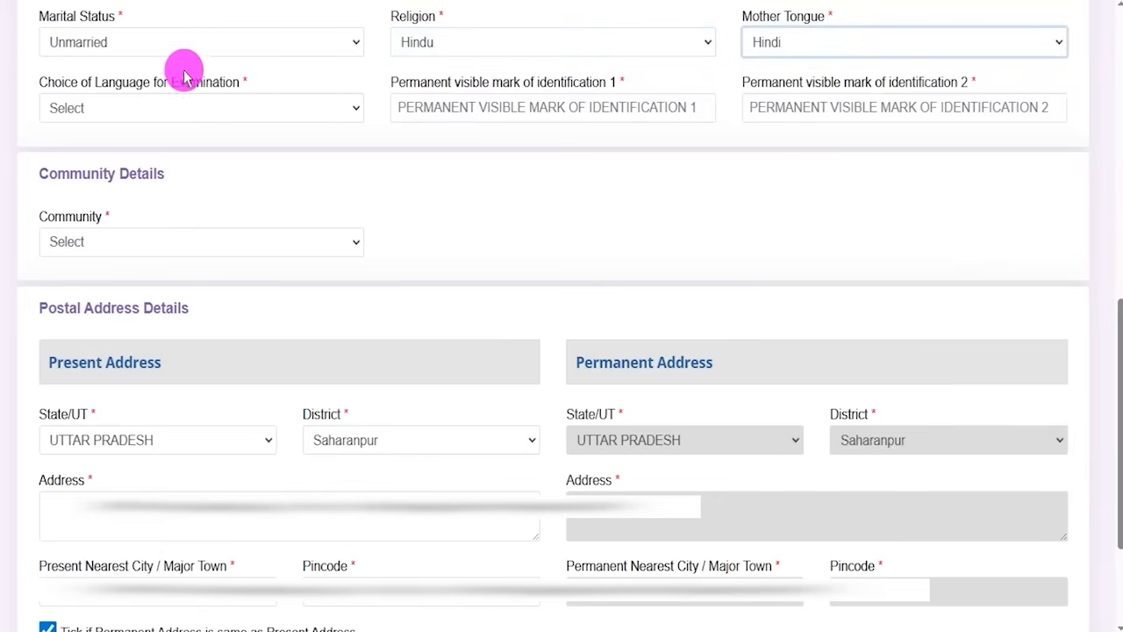
pyautogui.click(165, 114)
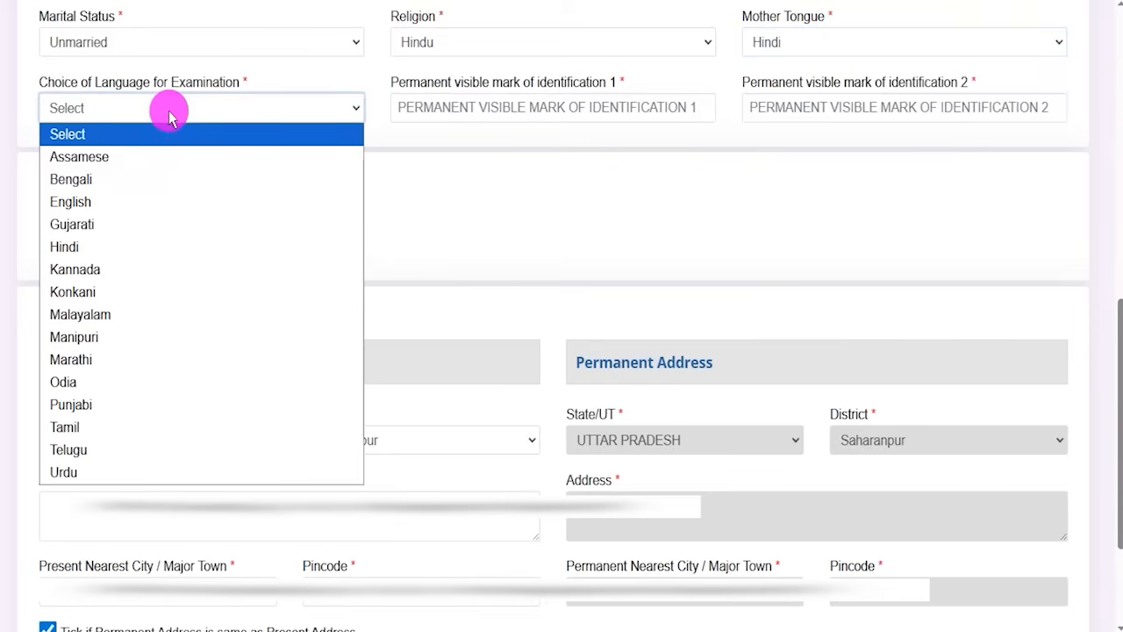
pyautogui.click(112, 249)
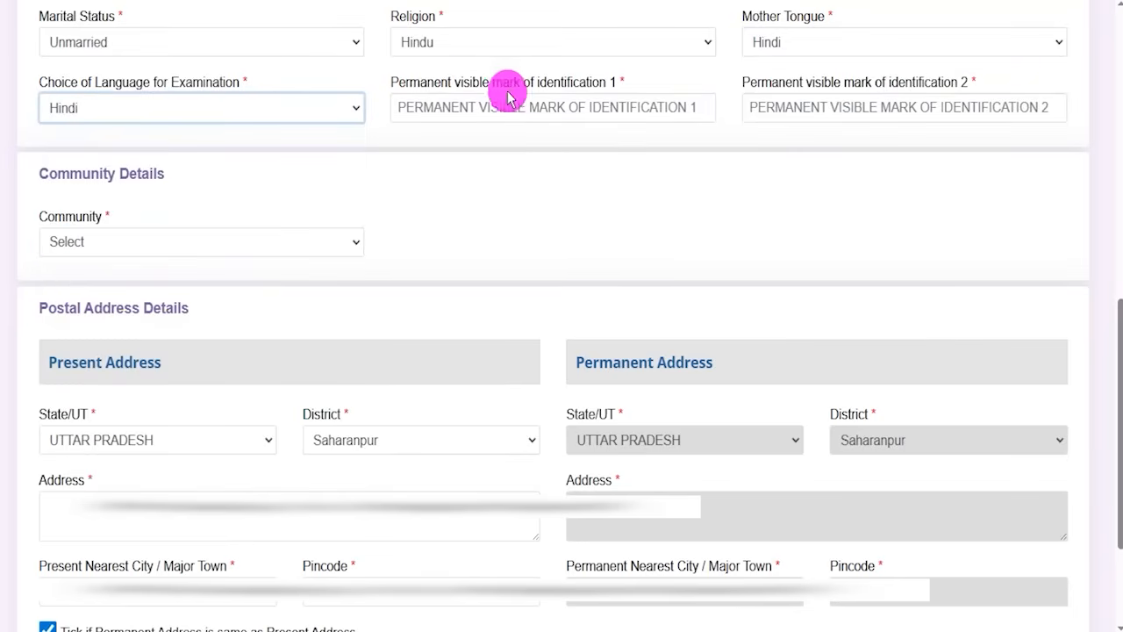
# Enter LEG as permanent visible mark of identification 1 and NECK as mark 2
pyautogui.click(507, 107)
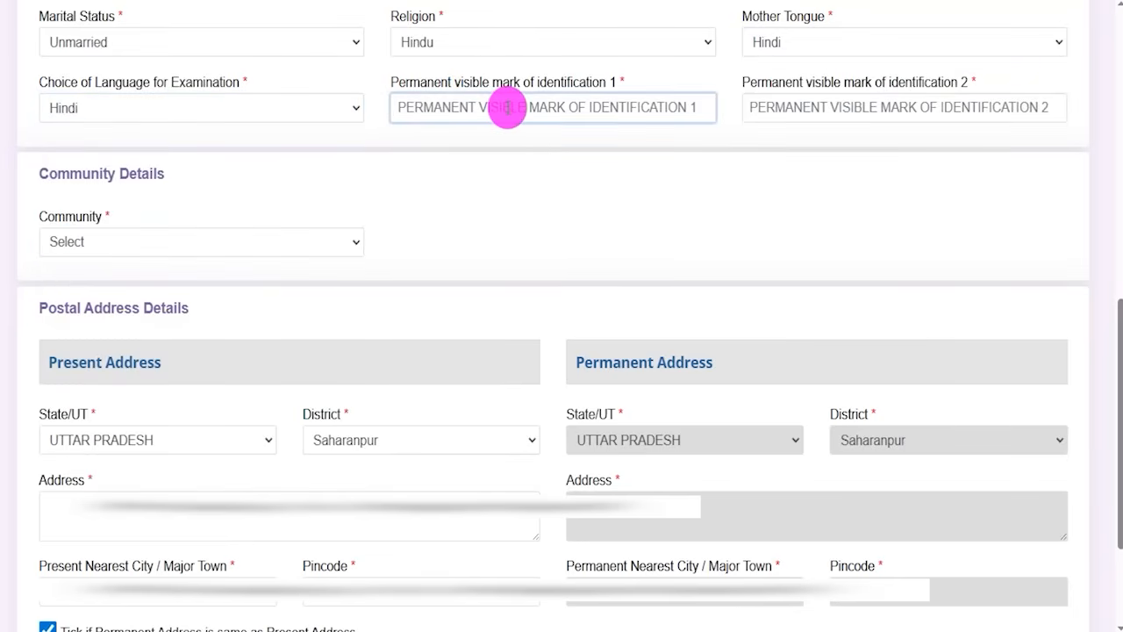
pyautogui.write('LEG')
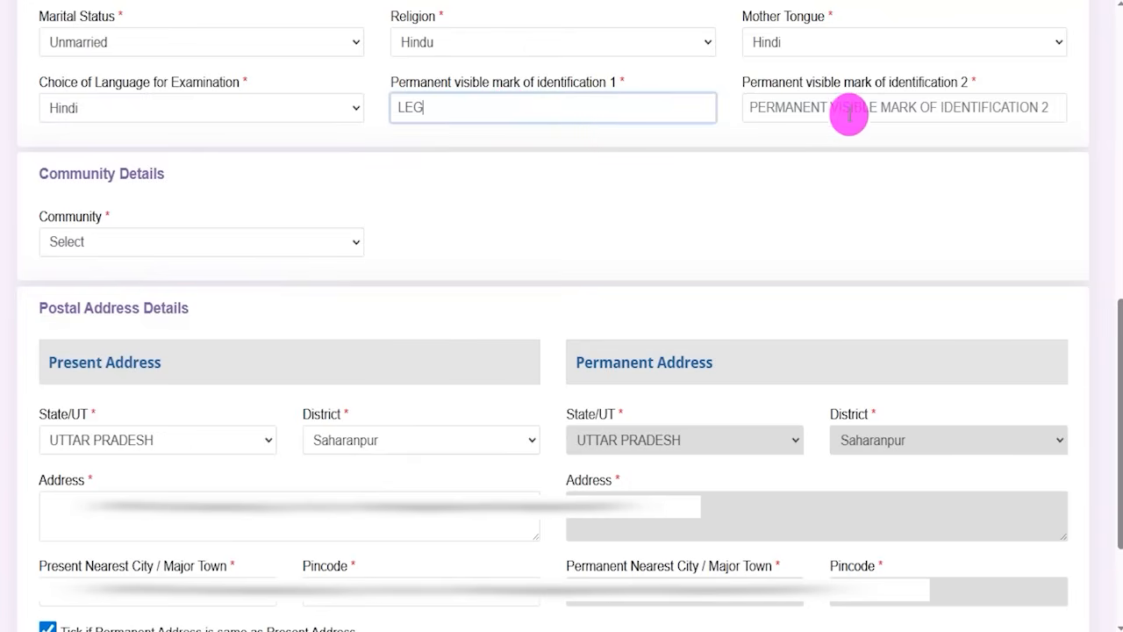
pyautogui.click(850, 109)
pyautogui.write('NECK')
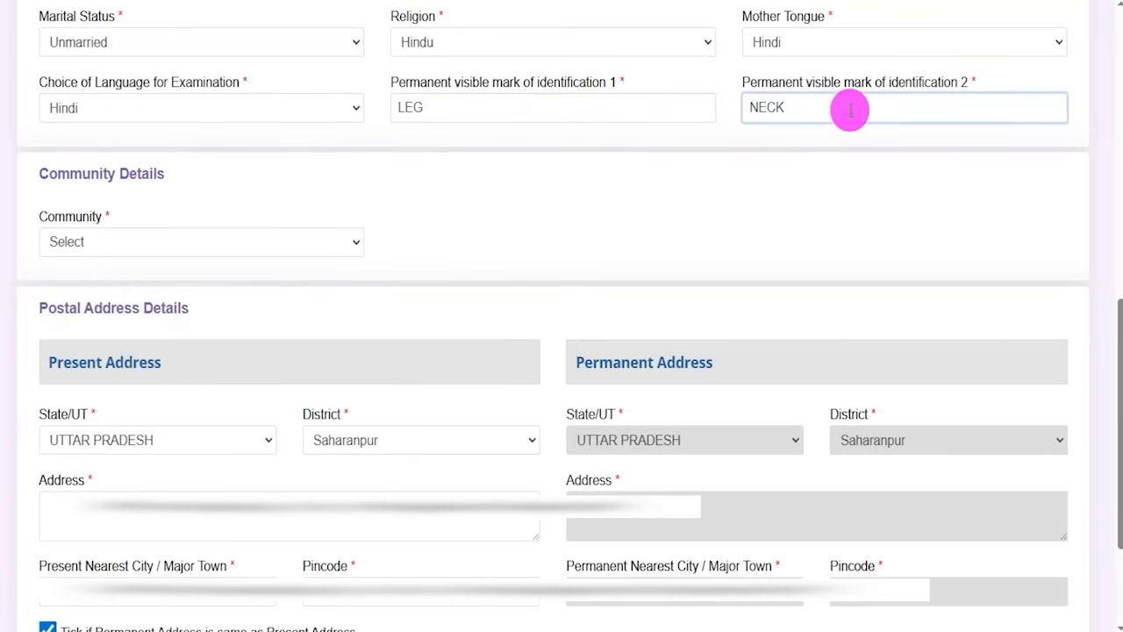
pyautogui.click(659, 199)
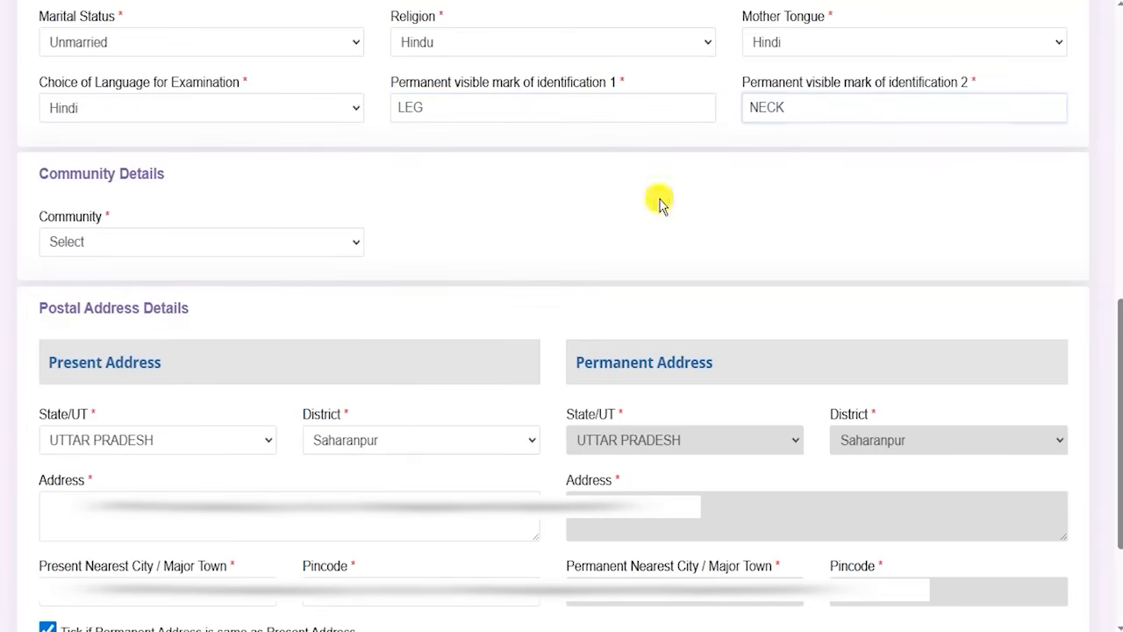
# Set the community to UR (Unreserved) in the Community Details section
pyautogui.click(190, 248)
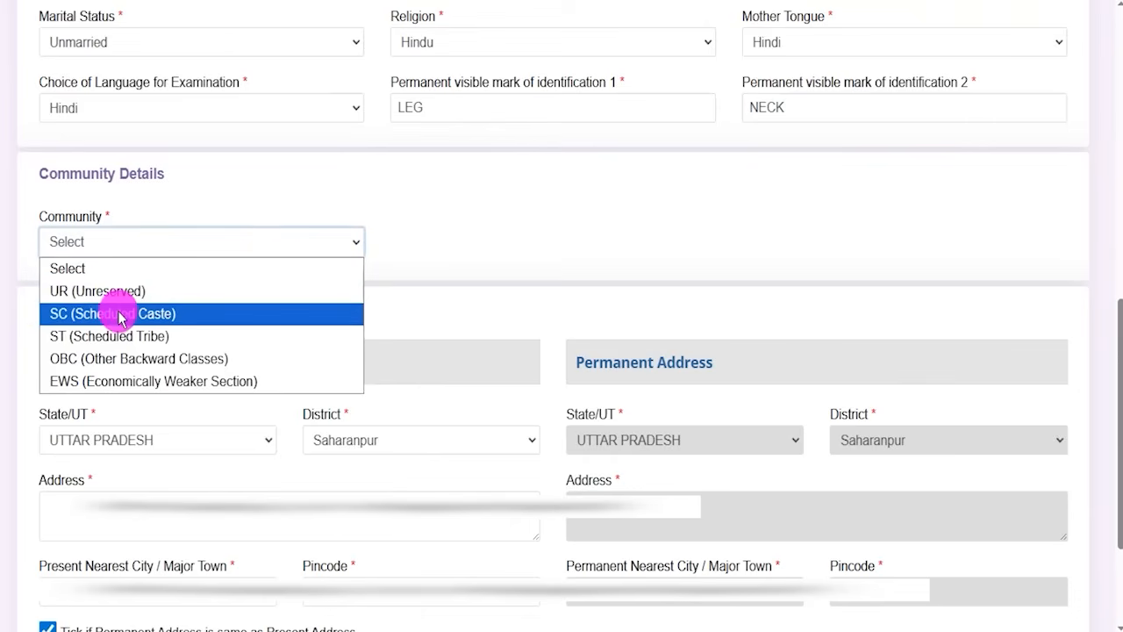
pyautogui.click(117, 292)
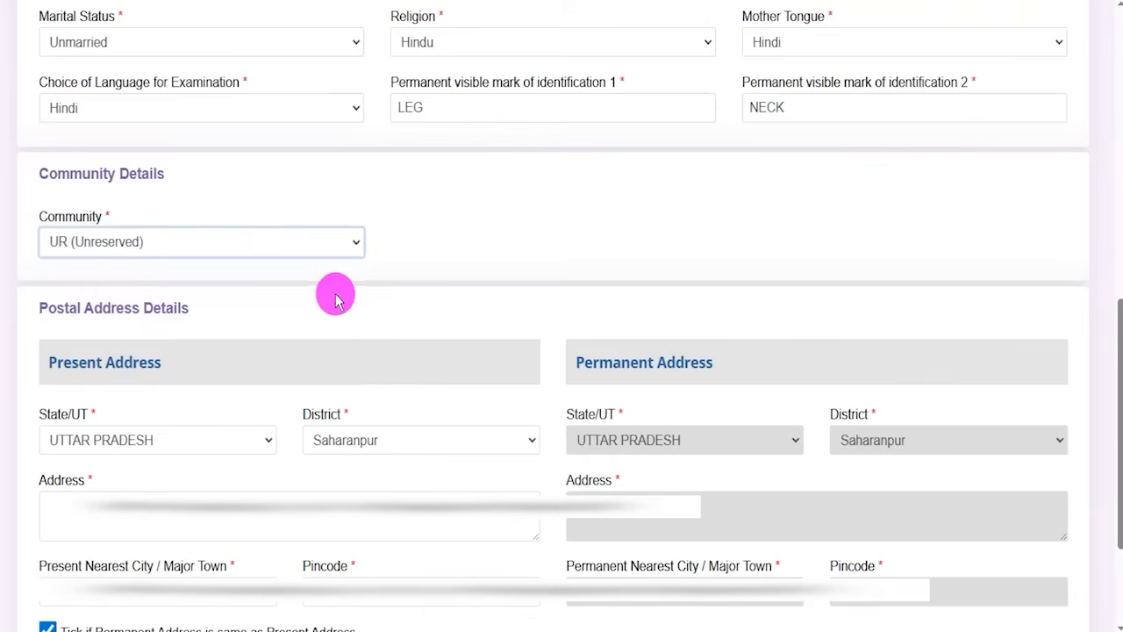
pyautogui.click(257, 288)
# Highlight the Postal Address Details, Present Address and Permanent Address headings to review the address section
pyautogui.moveTo(45, 306); pyautogui.dragTo(136, 308)
pyautogui.moveTo(80, 362); pyautogui.dragTo(105, 363)
pyautogui.moveTo(592, 362); pyautogui.dragTo(653, 363)
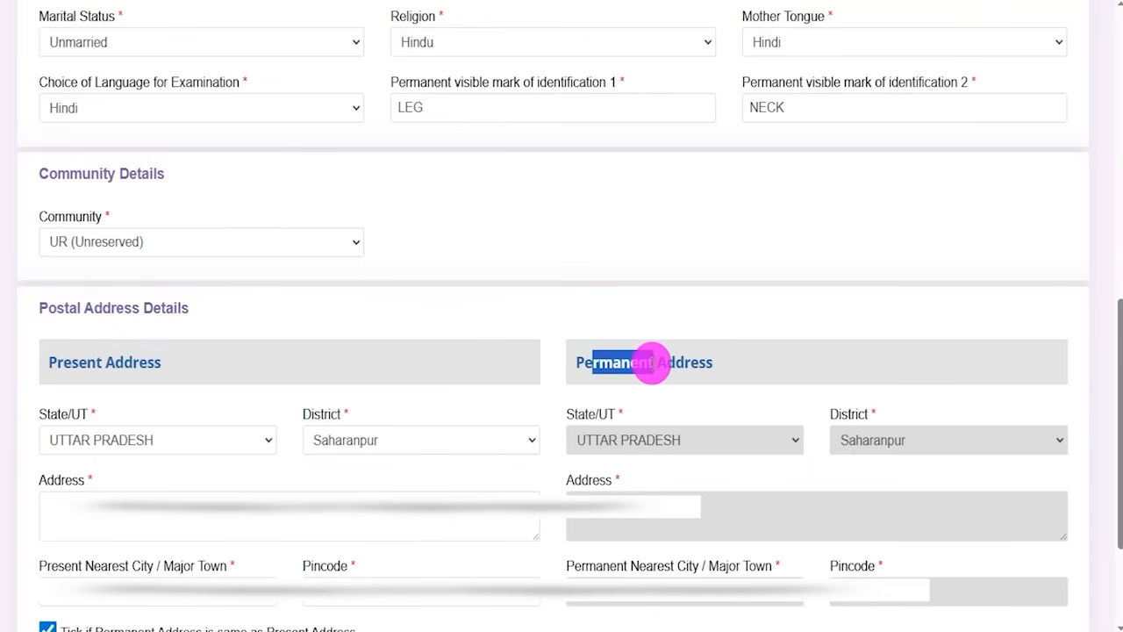
pyautogui.click(548, 413)
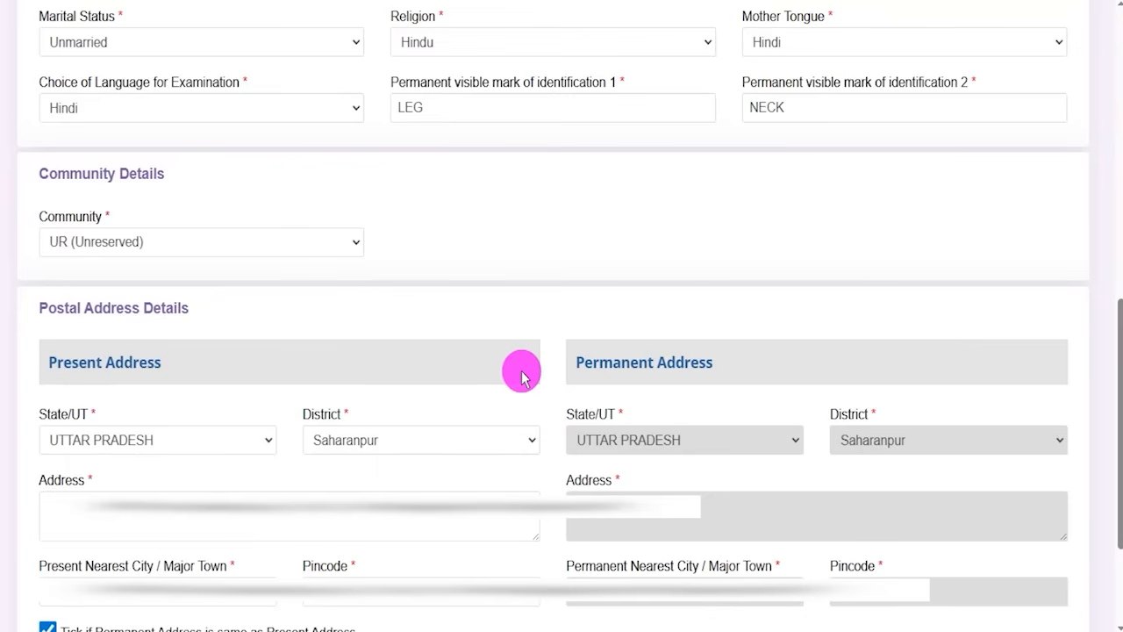
pyautogui.scroll(-3, 691, 491)
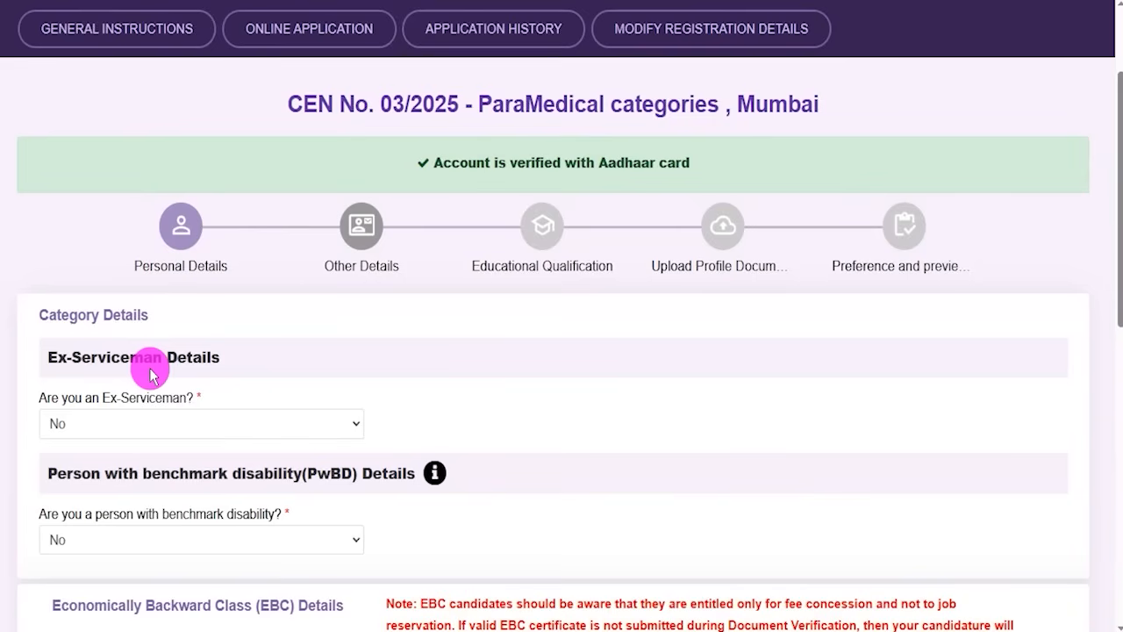
# Answer Yes to the Ex-Serviceman question, examine the defence service, rank, entry date and length of service fields, and restore the answer to No
pyautogui.click(113, 429)
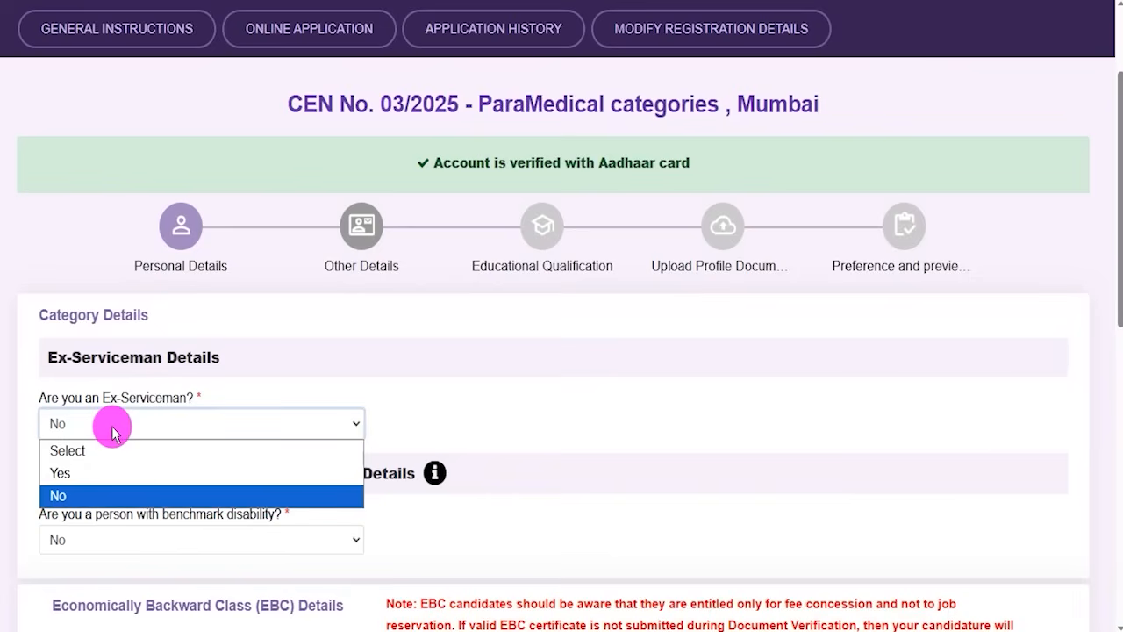
pyautogui.click(88, 472)
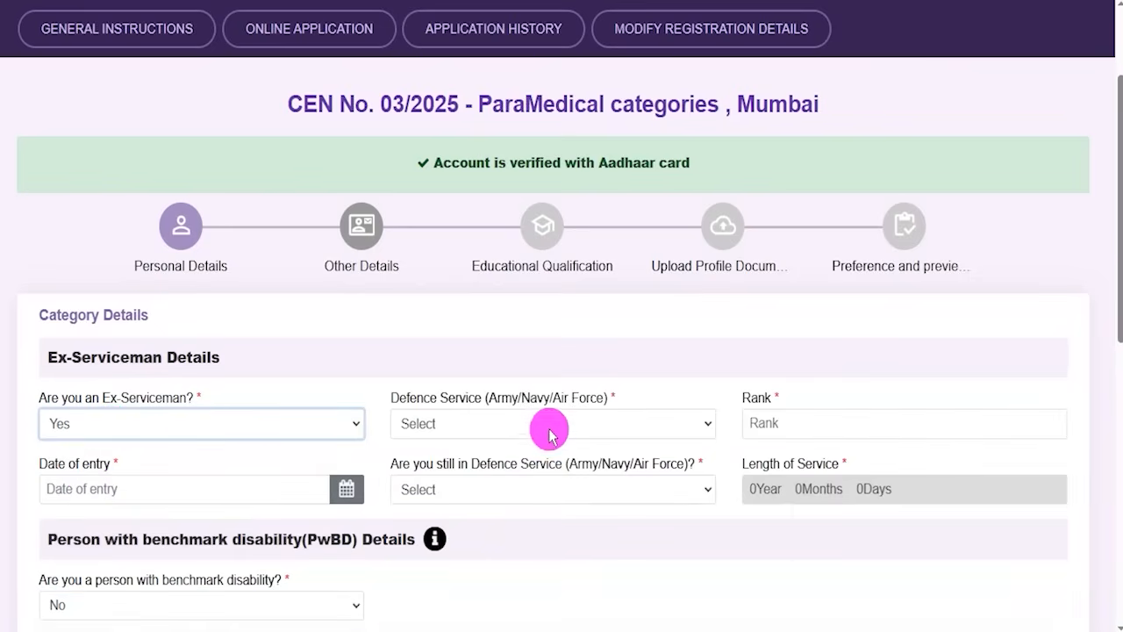
pyautogui.click(498, 427)
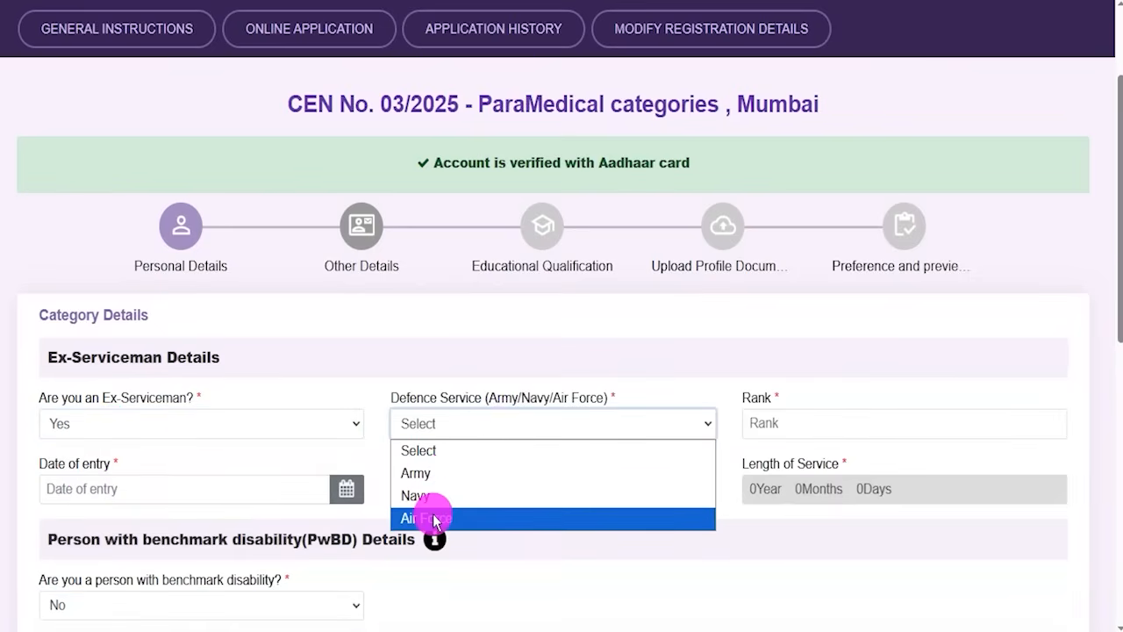
pyautogui.click(849, 420)
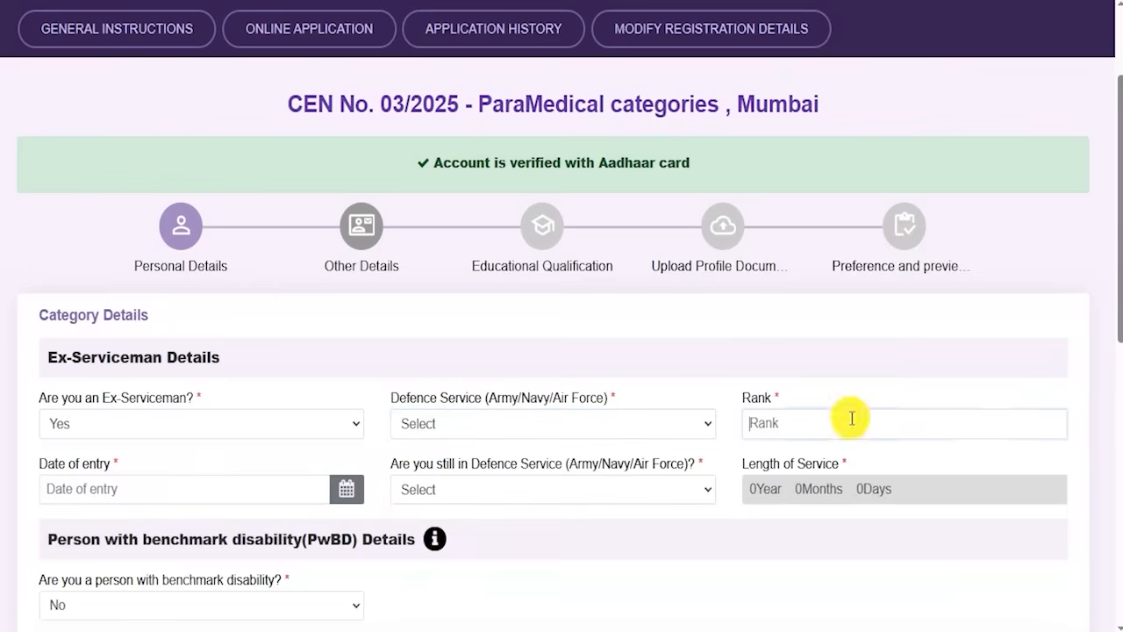
pyautogui.click(193, 495)
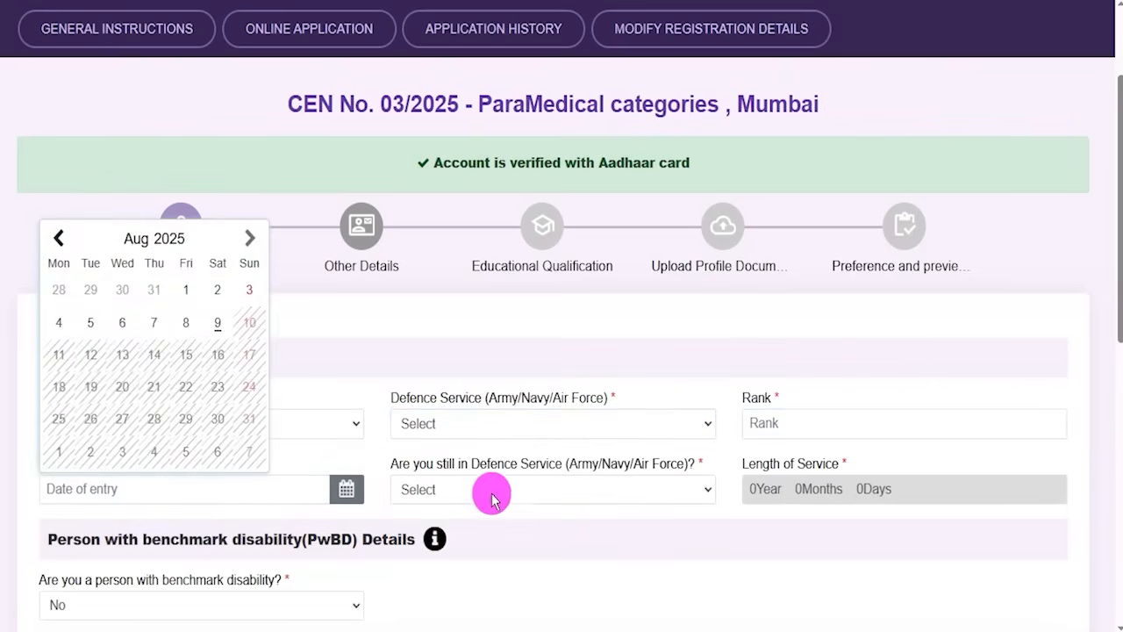
pyautogui.click(586, 489)
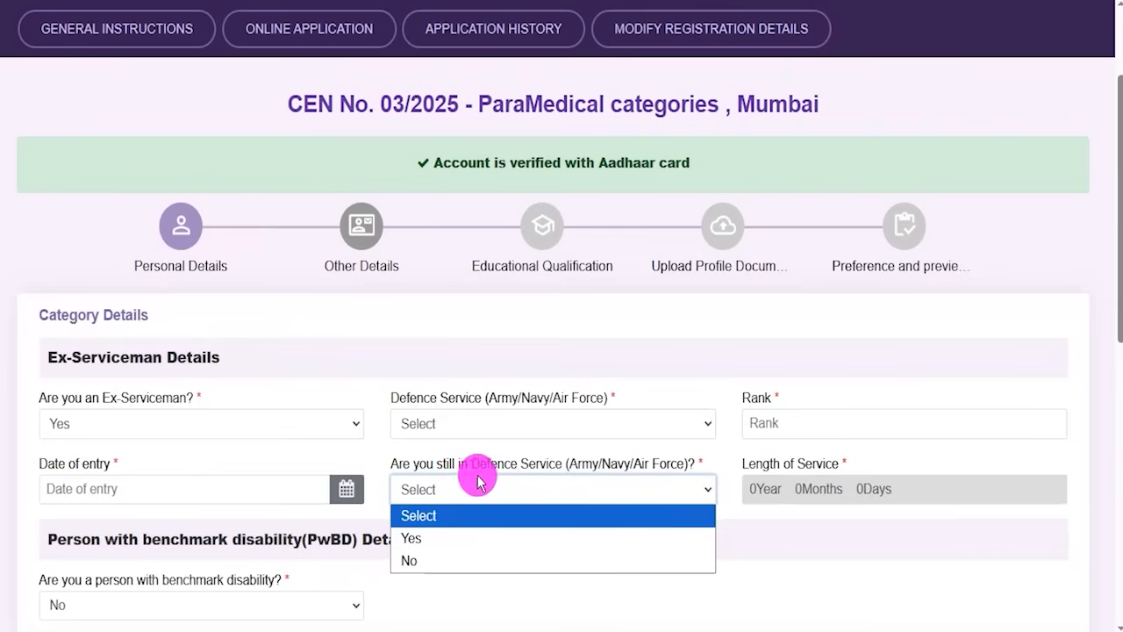
pyautogui.moveTo(763, 463); pyautogui.dragTo(780, 479)
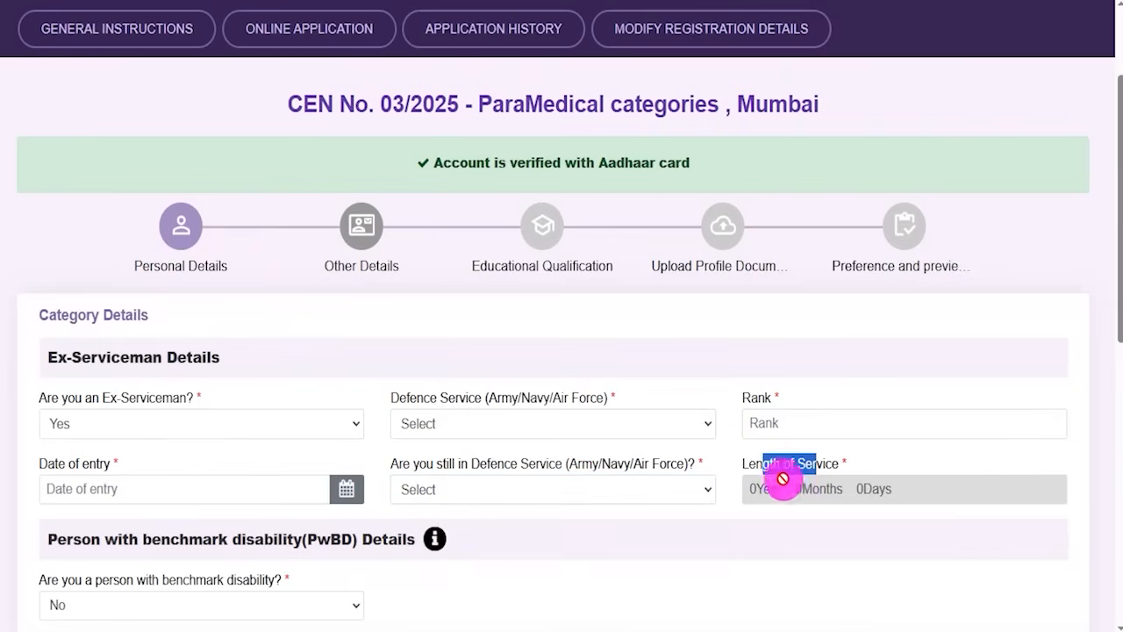
pyautogui.click(182, 424)
pyautogui.click(76, 495)
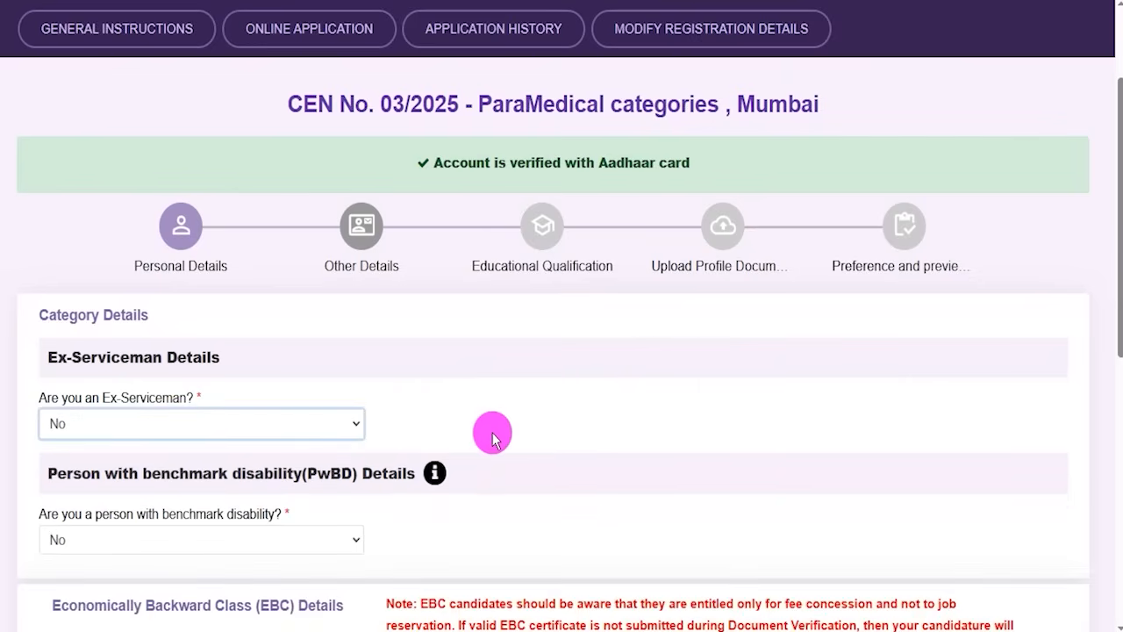
# Answer Yes for benchmark disability and choose Visual Impairment (VI) as the category with Blindness (B) as the sub-category
pyautogui.scroll(-2, 290, 478)
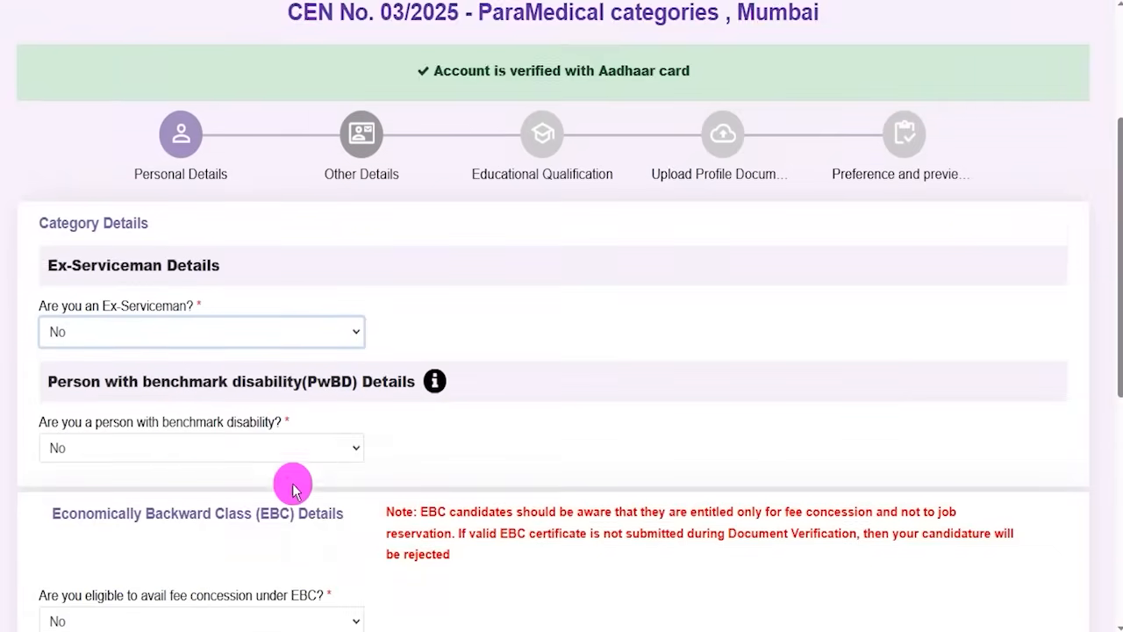
pyautogui.moveTo(341, 301); pyautogui.dragTo(316, 301)
pyautogui.click(171, 369)
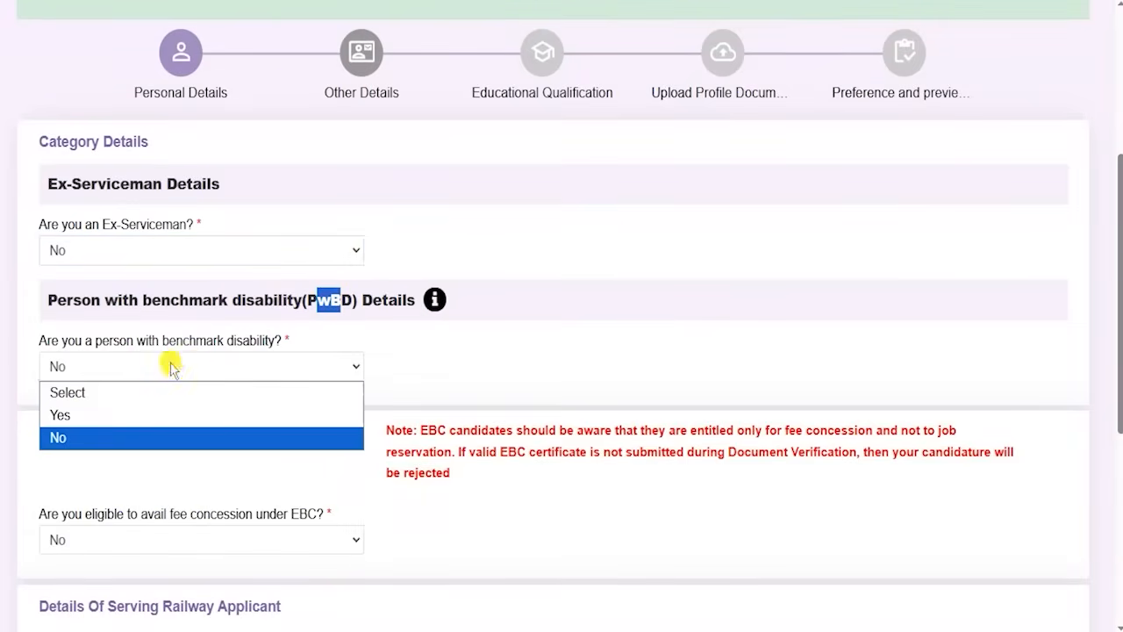
pyautogui.click(80, 418)
pyautogui.click(448, 369)
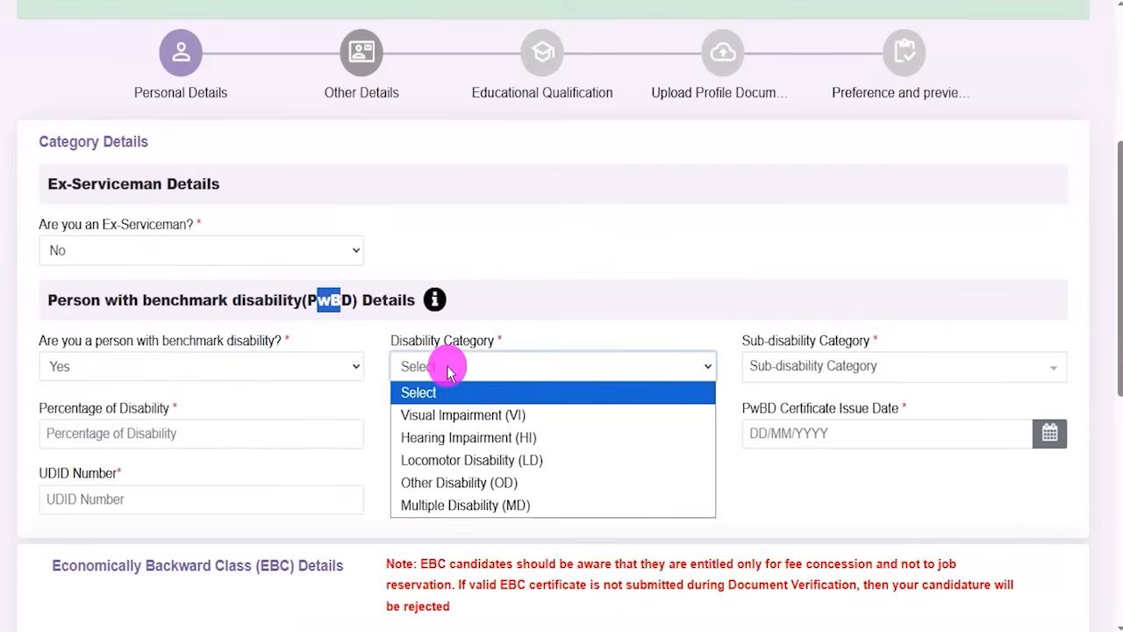
pyautogui.click(415, 414)
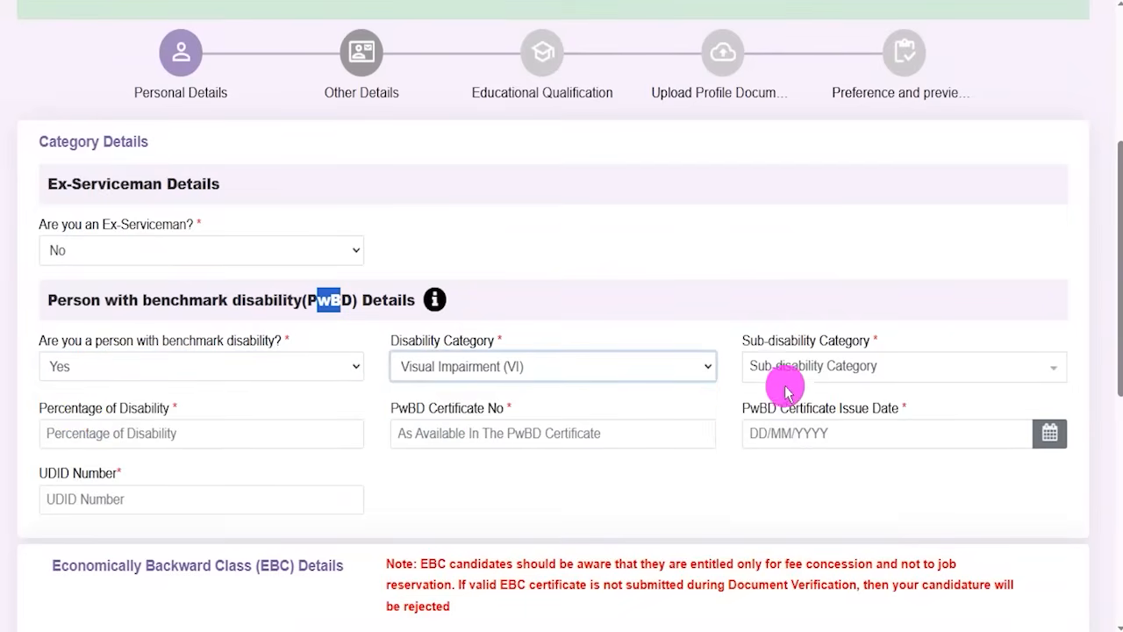
pyautogui.click(808, 369)
pyautogui.click(792, 408)
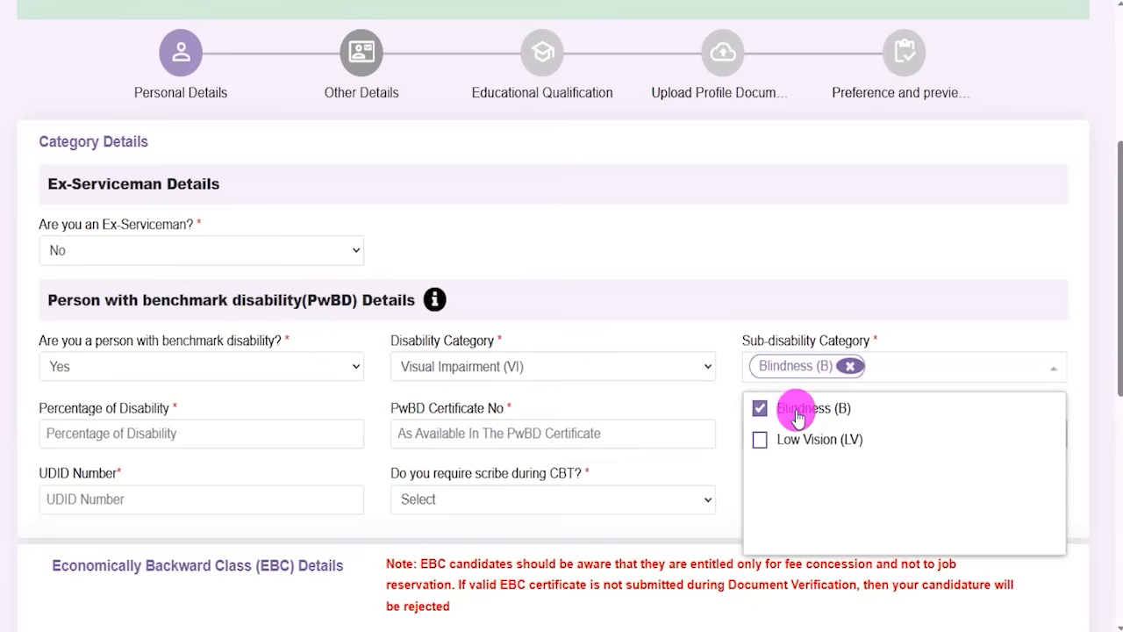
# Examine the Percentage of Disability, PwBD Certificate No, Certificate Issue Date and UDID Number fields in the benchmark disability section
pyautogui.click(151, 436)
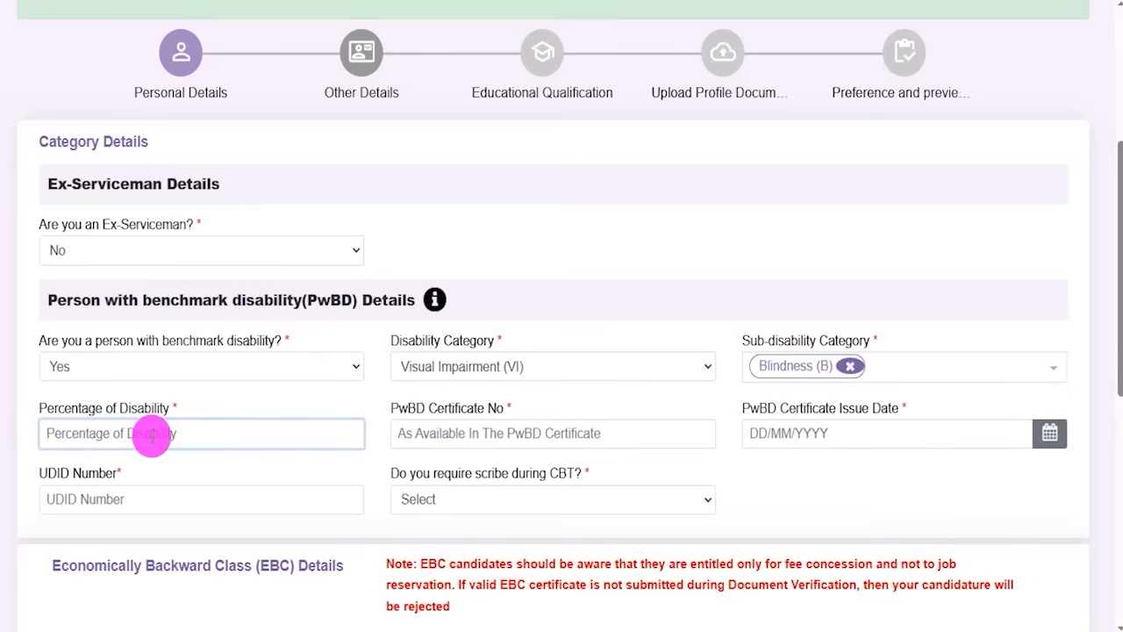
pyautogui.moveTo(399, 408); pyautogui.dragTo(483, 422)
pyautogui.click(482, 425)
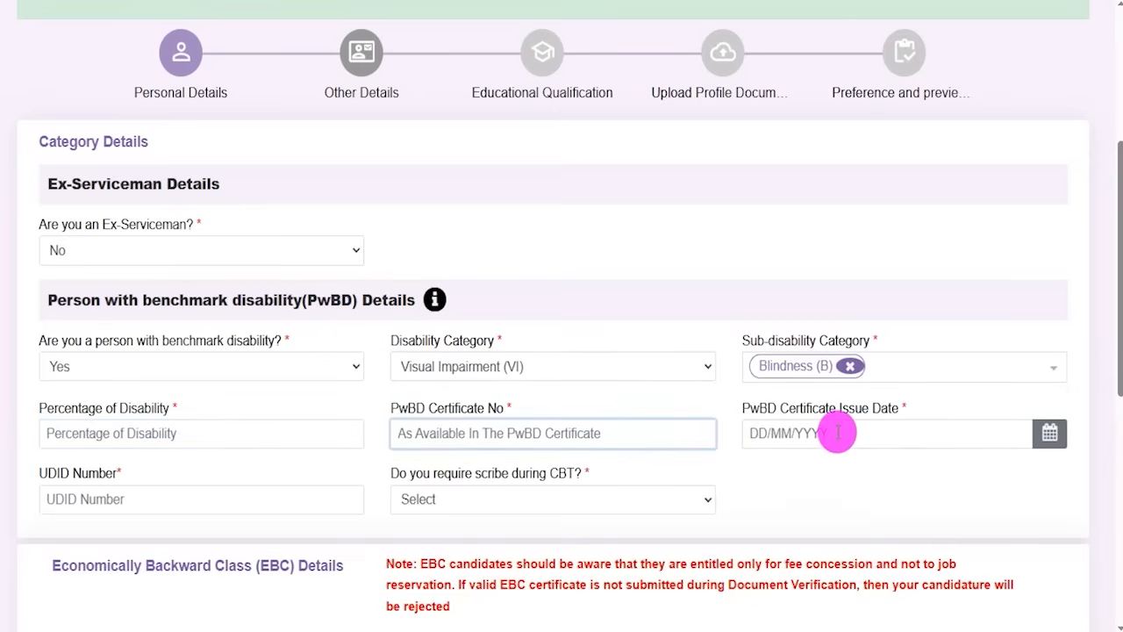
pyautogui.click(838, 433)
pyautogui.click(816, 472)
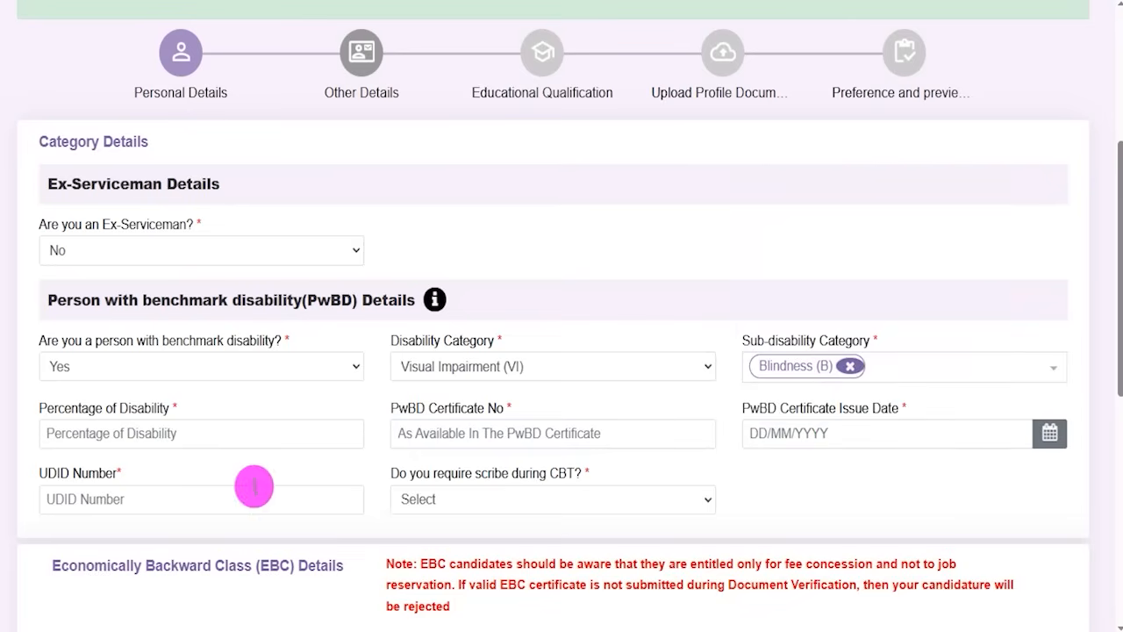
pyautogui.click(101, 498)
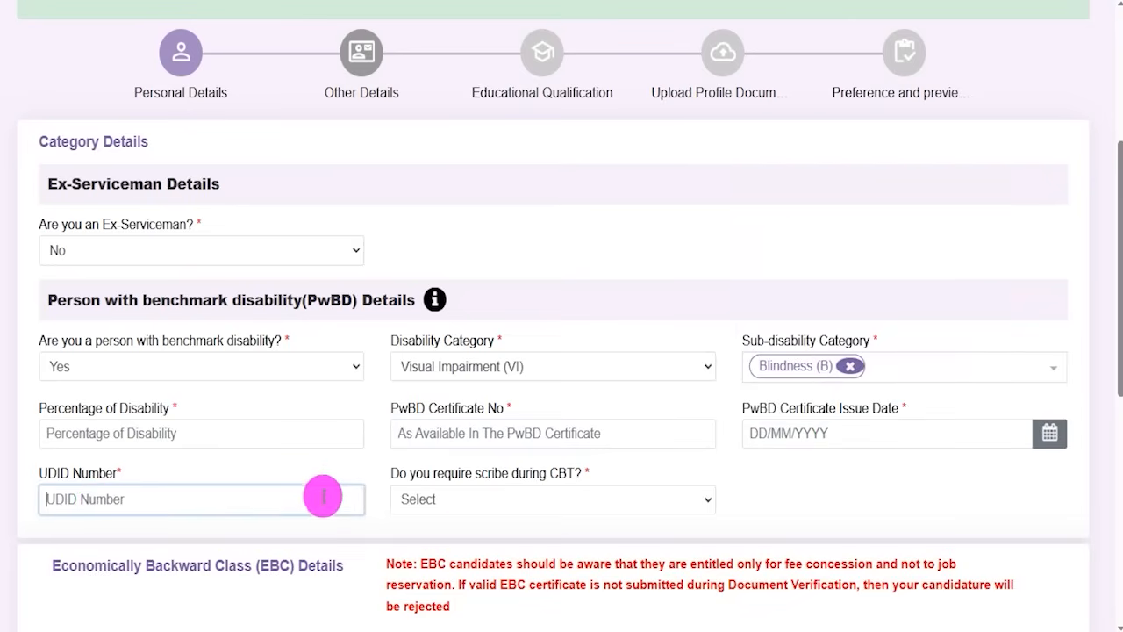
# Answer Yes to requiring a scribe during CBT and agree to the scribe information notice
pyautogui.click(513, 501)
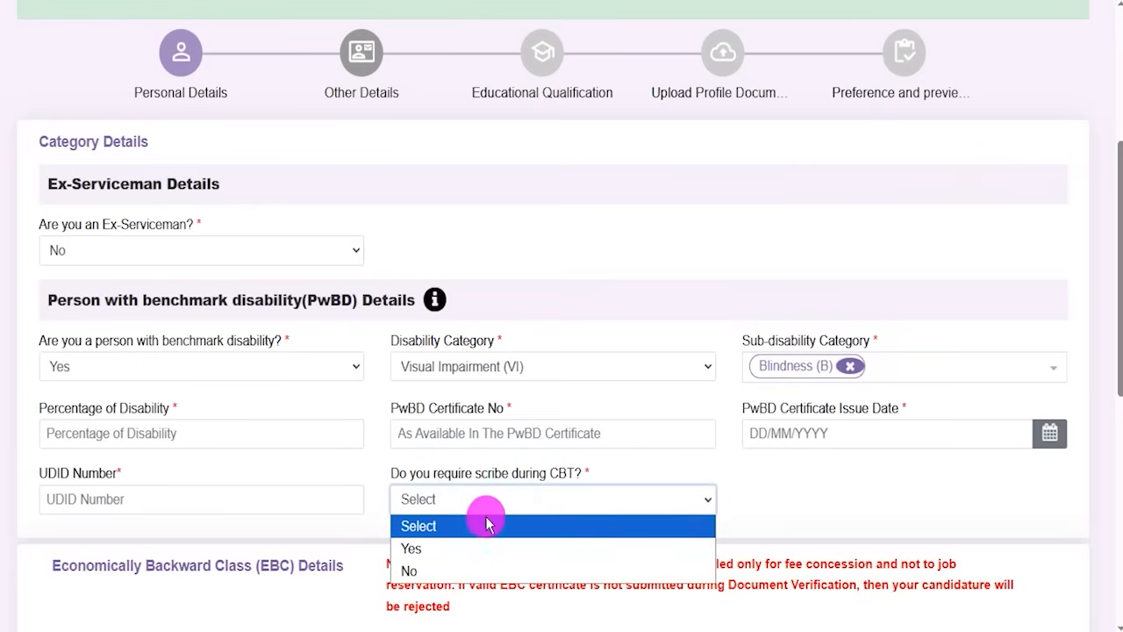
pyautogui.click(460, 546)
pyautogui.click(506, 509)
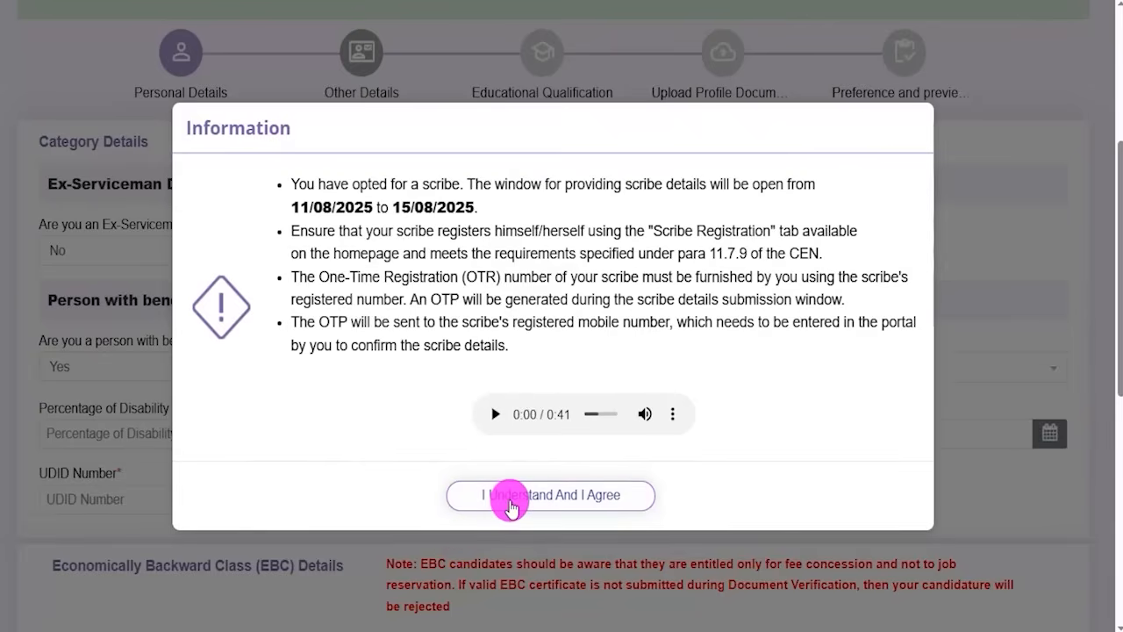
pyautogui.click(520, 502)
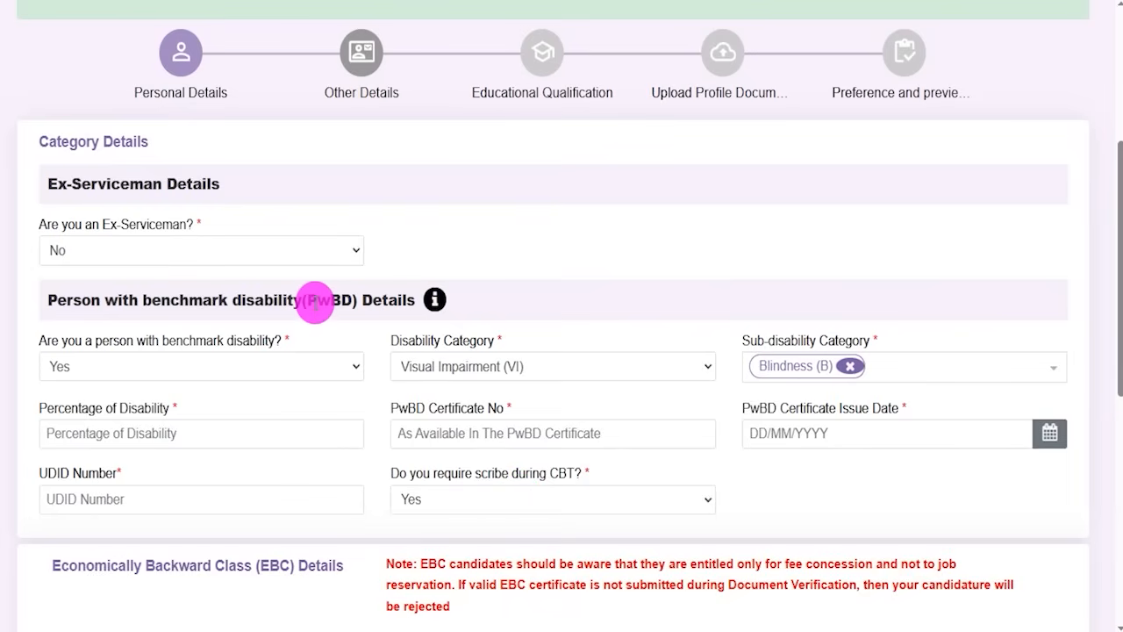
# Set the answer to the person with benchmark disability question to No
pyautogui.moveTo(314, 302); pyautogui.dragTo(344, 302)
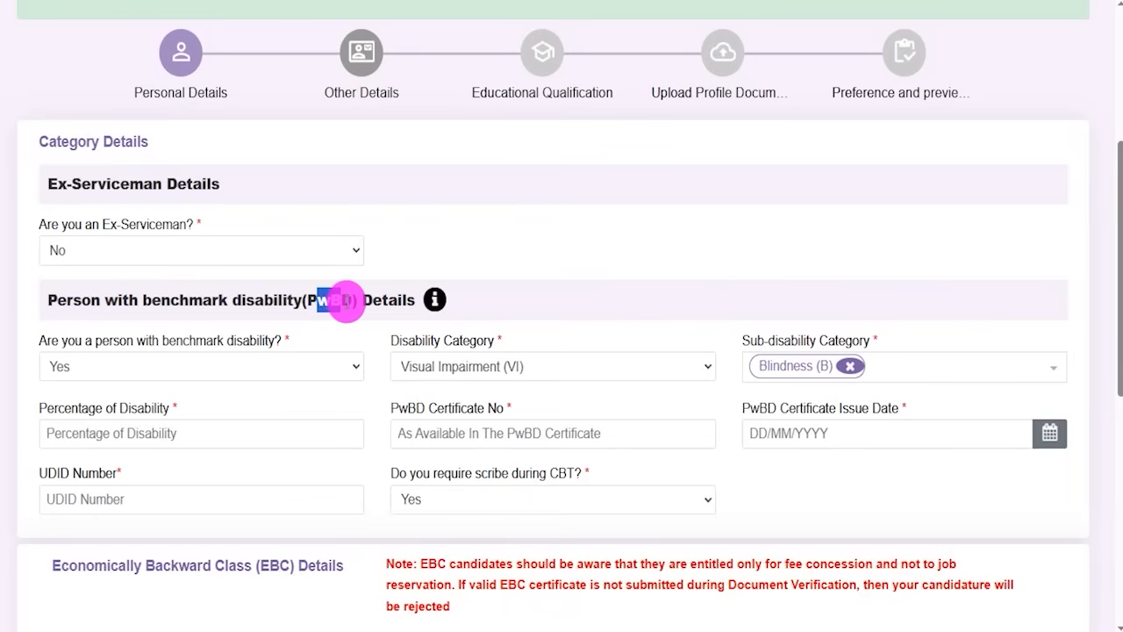
pyautogui.click(128, 369)
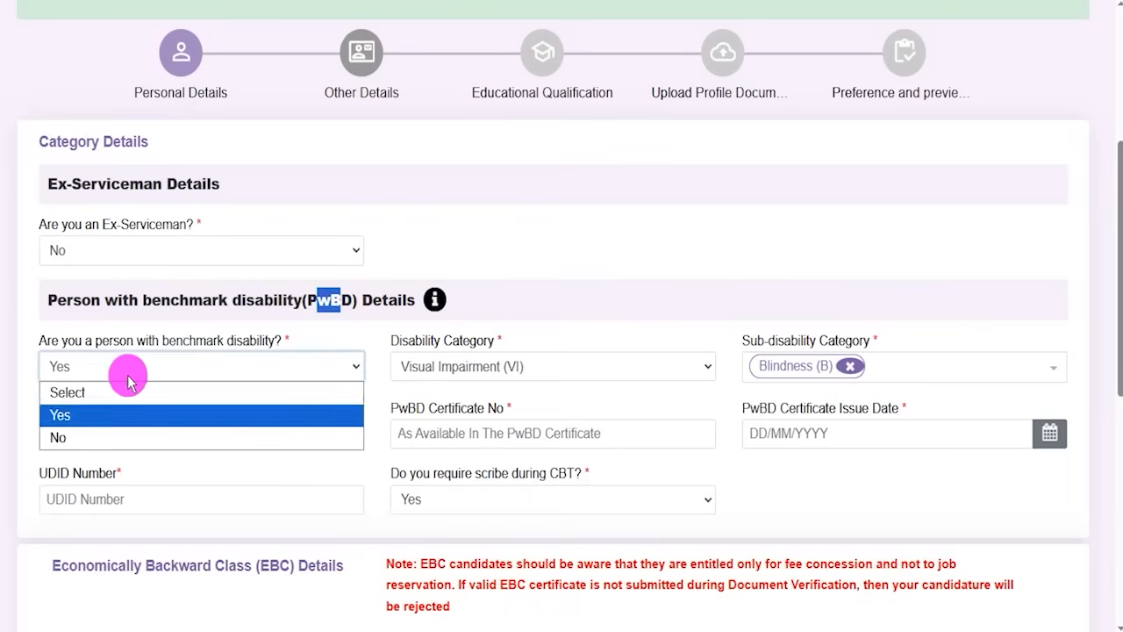
pyautogui.click(62, 433)
pyautogui.click(442, 362)
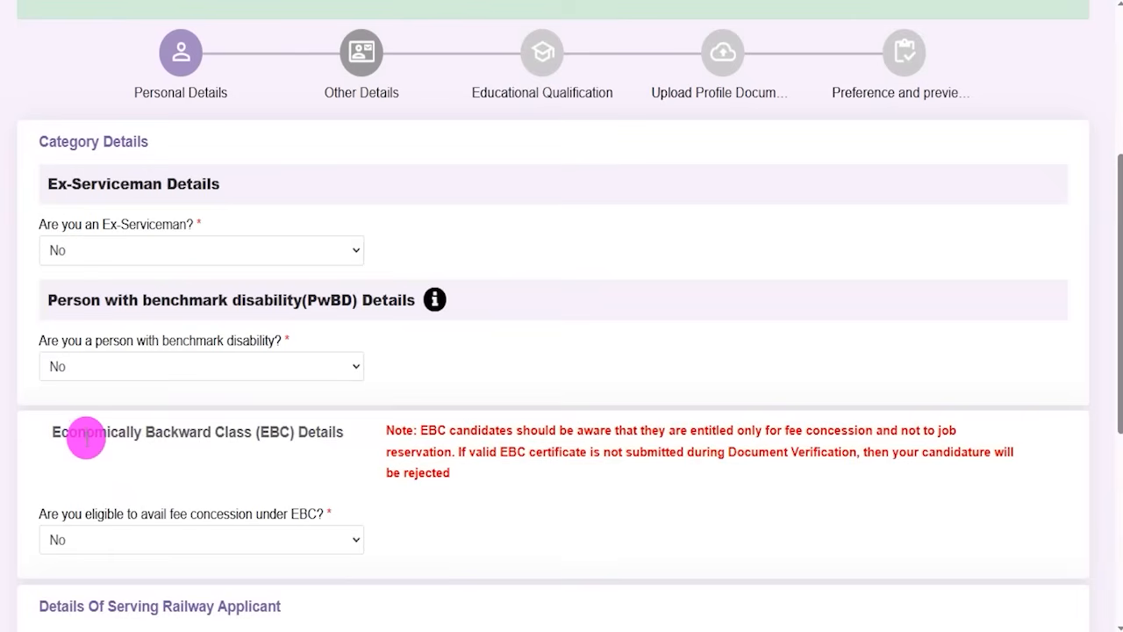
# Answer Yes to the EBC fee concession question and agree to the EBC information notice
pyautogui.moveTo(85, 430); pyautogui.dragTo(228, 432)
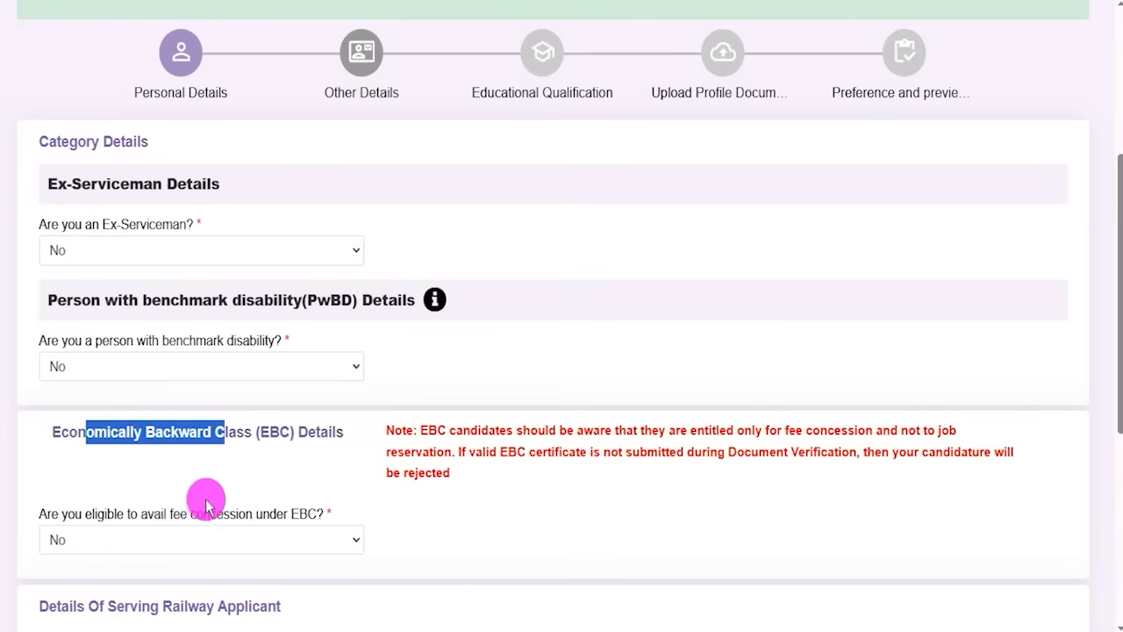
pyautogui.click(180, 539)
pyautogui.click(79, 587)
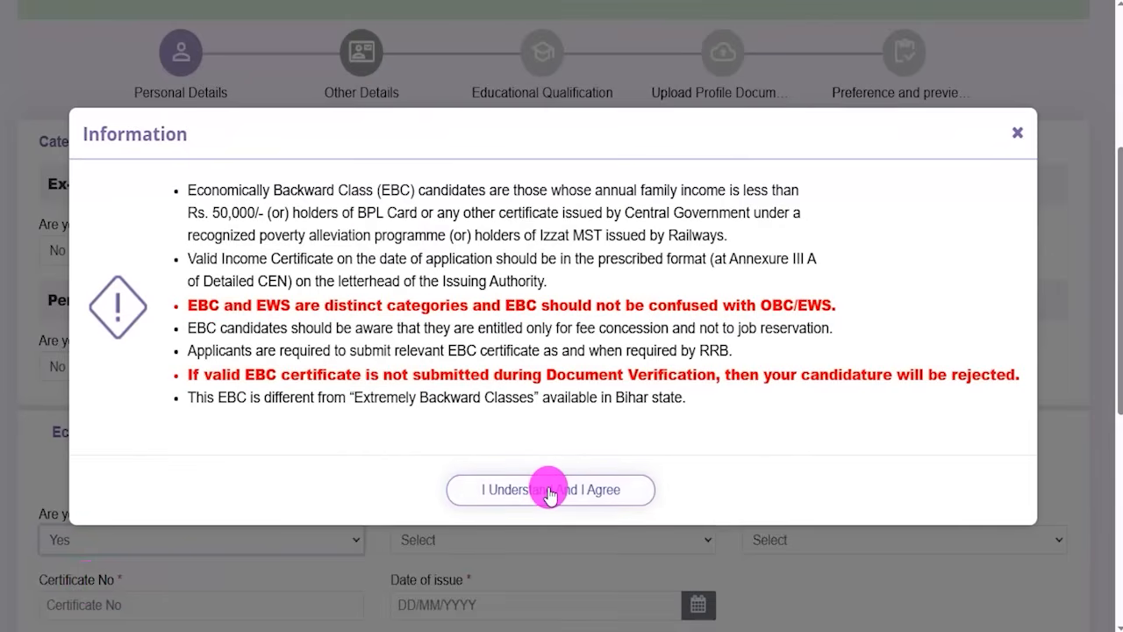
pyautogui.click(549, 491)
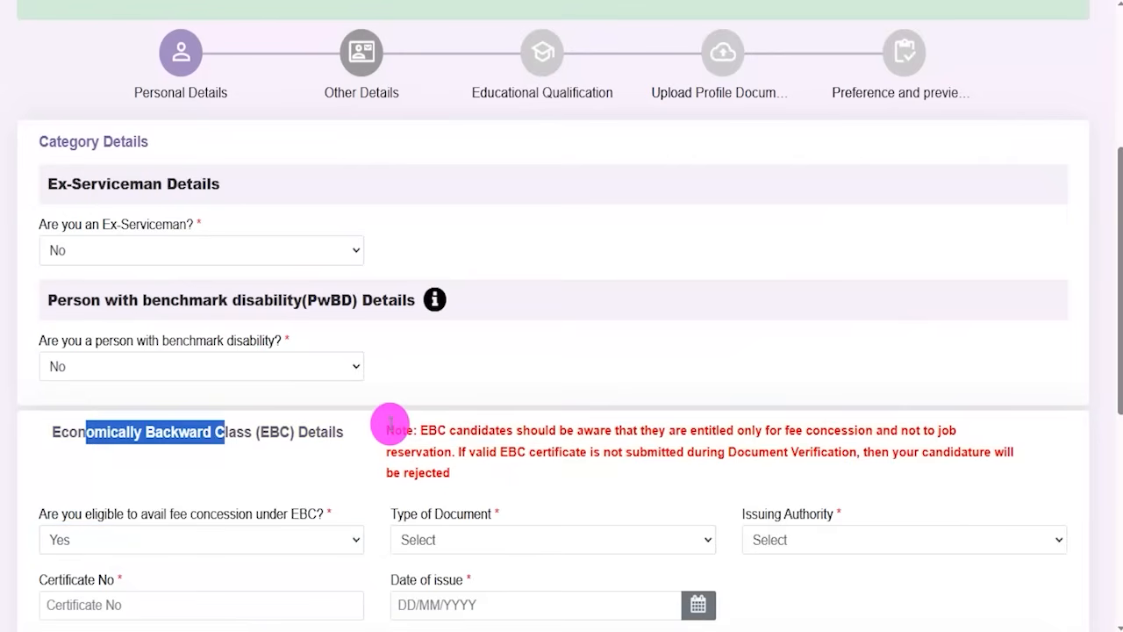
# Examine the EBC eligibility question and the available Type of Document and Issuing Authority options
pyautogui.scroll(-2, 307, 483)
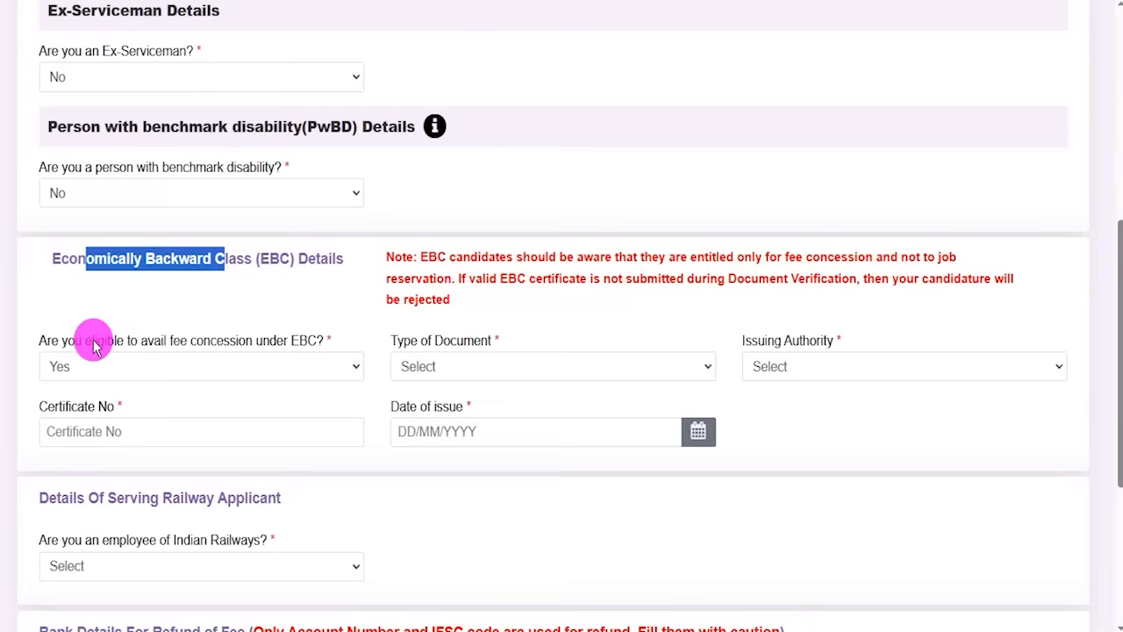
pyautogui.moveTo(94, 342); pyautogui.dragTo(298, 340)
pyautogui.click(136, 369)
pyautogui.click(133, 370)
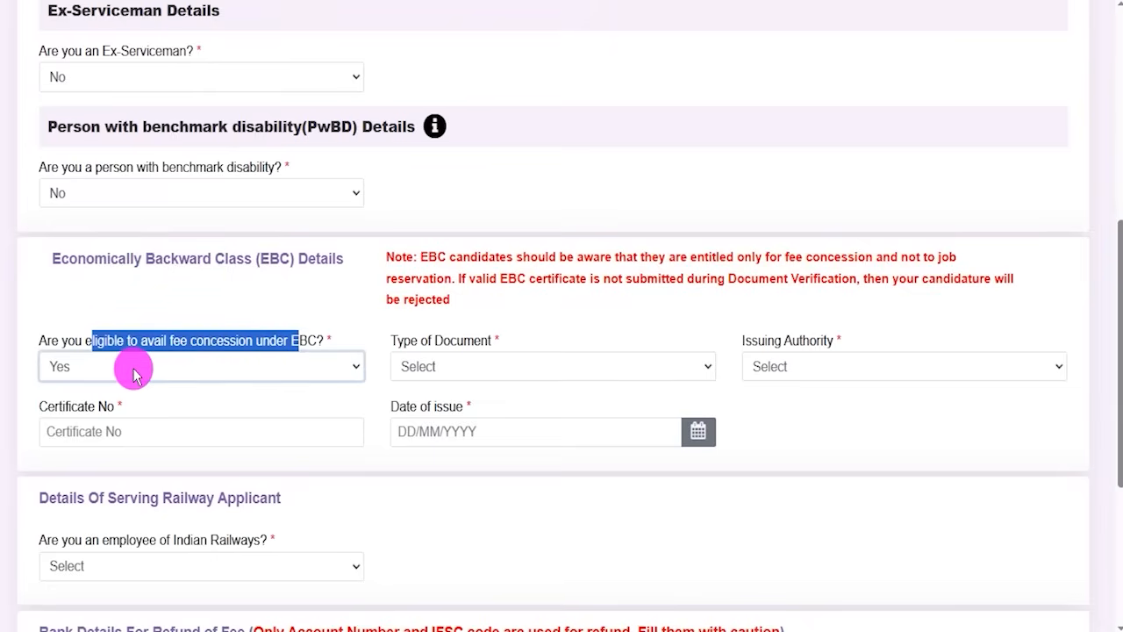
pyautogui.click(483, 373)
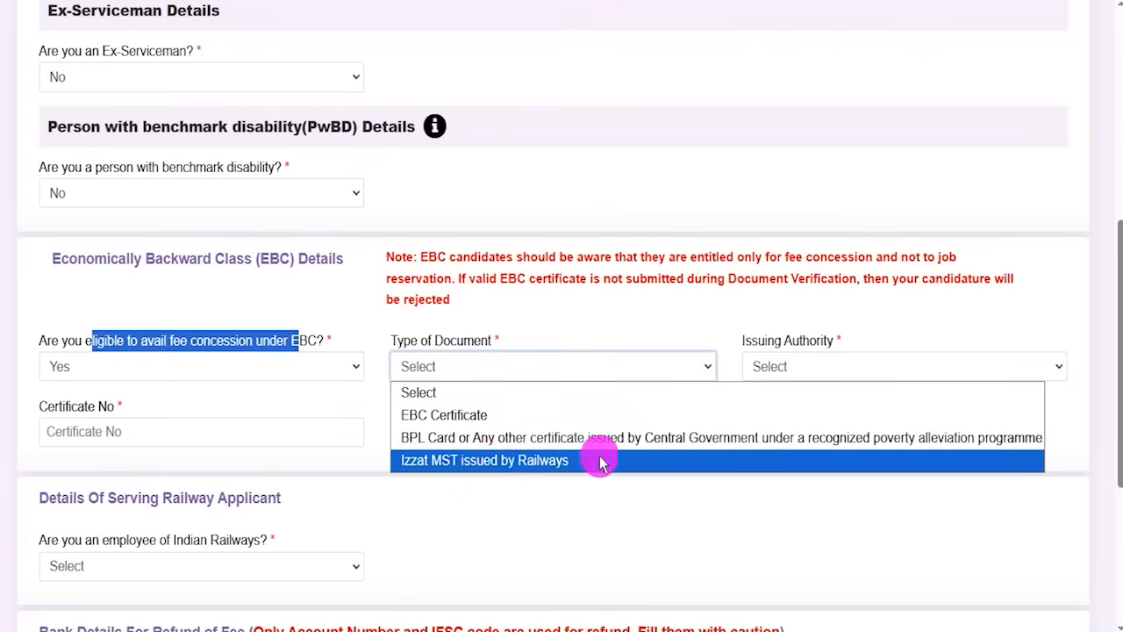
pyautogui.click(787, 368)
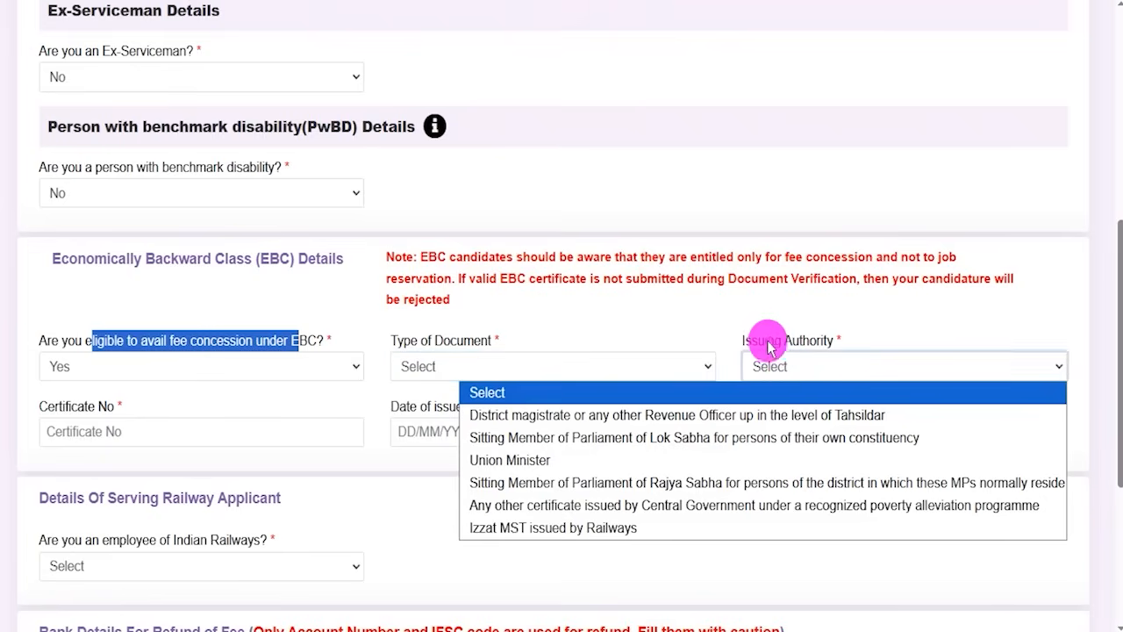
pyautogui.click(760, 303)
# Review the EBC certificate number and date of issue fields, and set the EBC fee concession answer to No
pyautogui.click(242, 434)
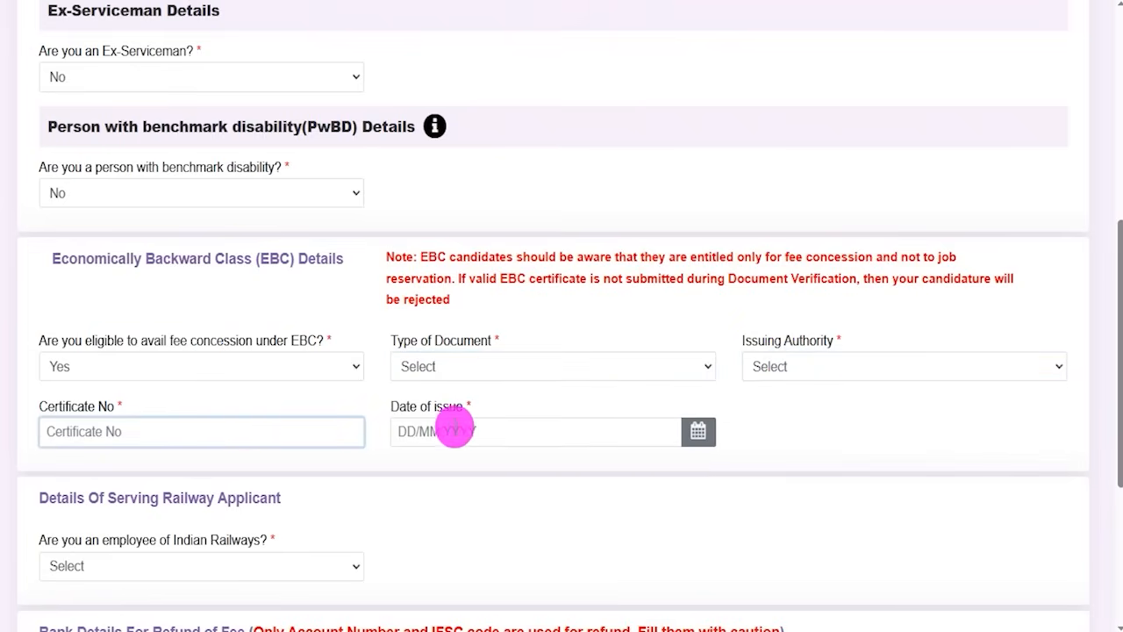
pyautogui.click(457, 429)
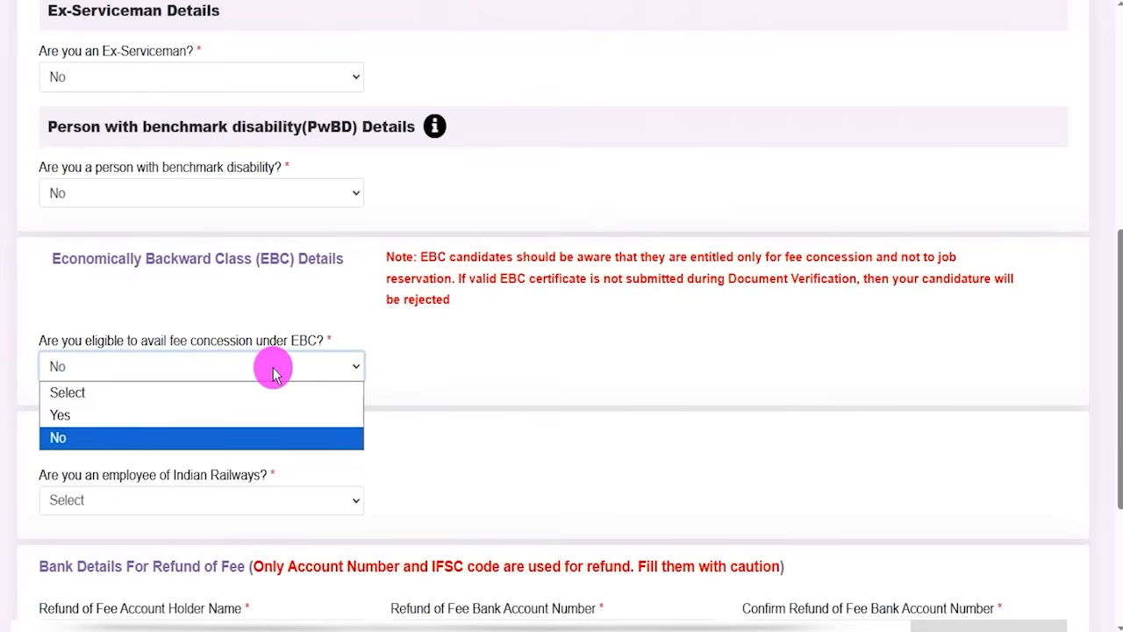
pyautogui.click(113, 437)
pyautogui.click(435, 390)
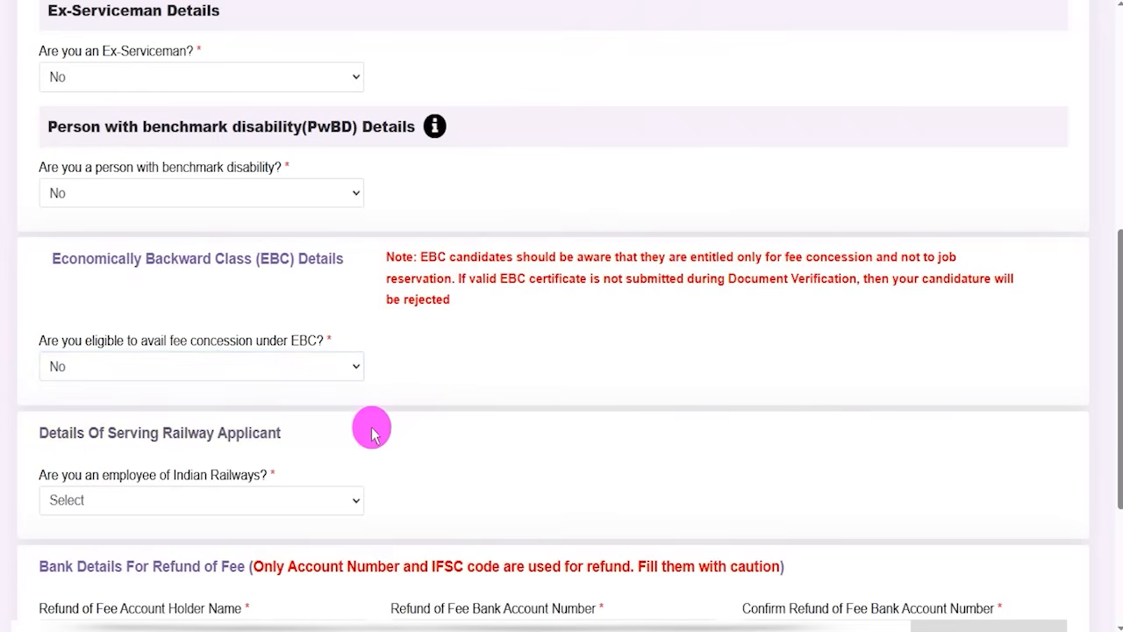
# Answer Yes to being an employee of Indian Railways in Details Of Serving Railway Applicant
pyautogui.scroll(1, 378, 435)
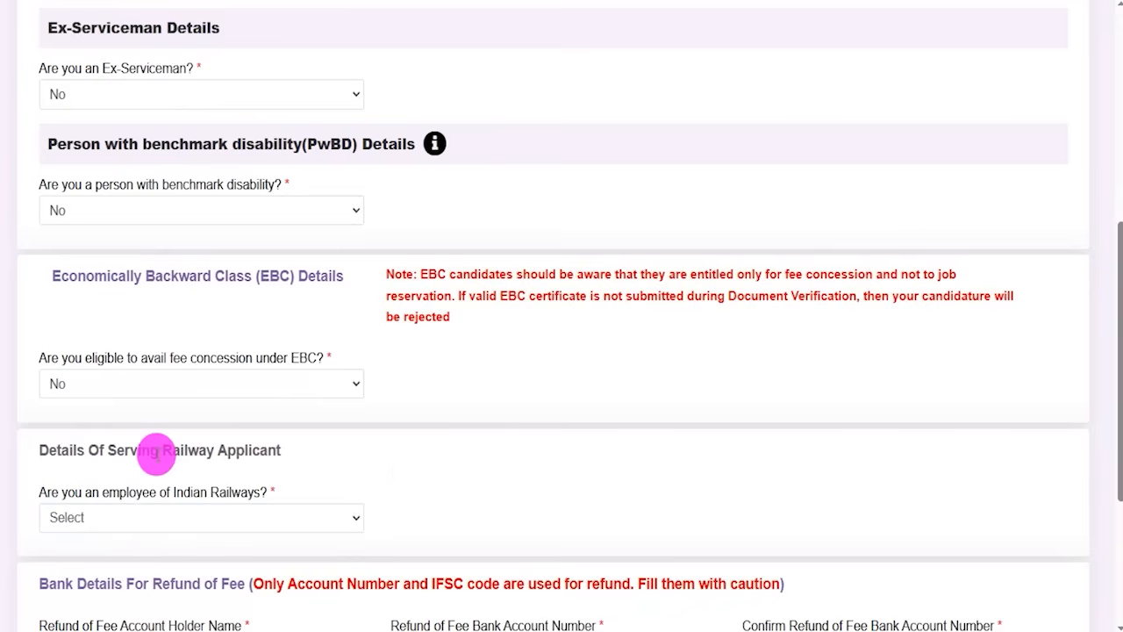
pyautogui.click(147, 517)
pyautogui.click(77, 566)
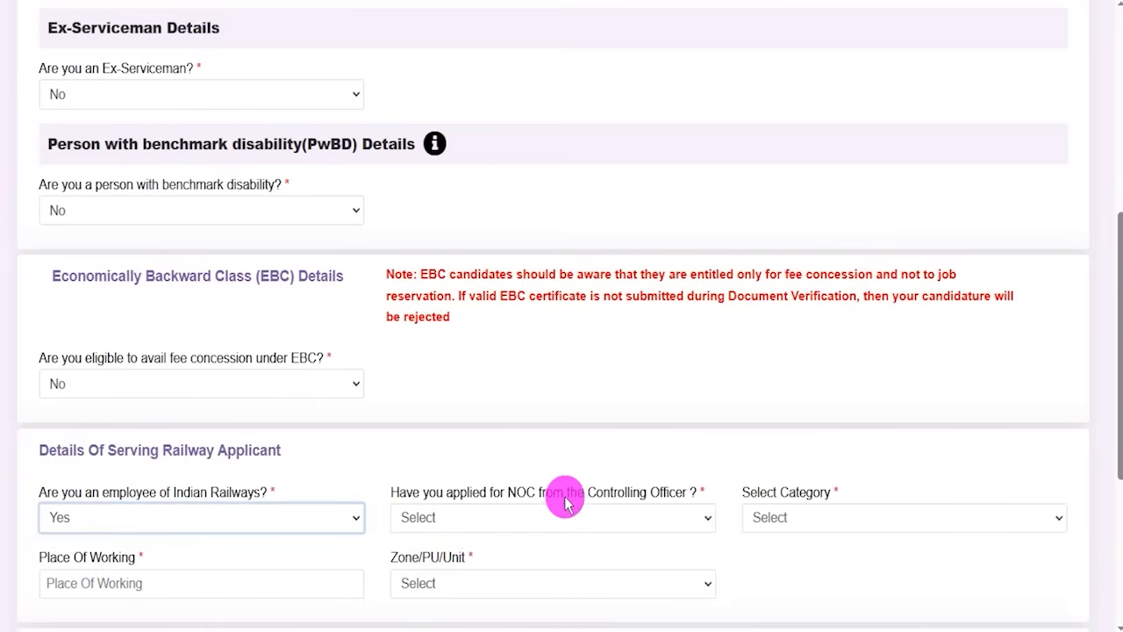
# Examine the NOC question and the category, place of working and Zone/PU/Unit fields for serving railway employees
pyautogui.moveTo(571, 490); pyautogui.dragTo(609, 489)
pyautogui.moveTo(517, 486); pyautogui.dragTo(526, 486)
pyautogui.click(474, 519)
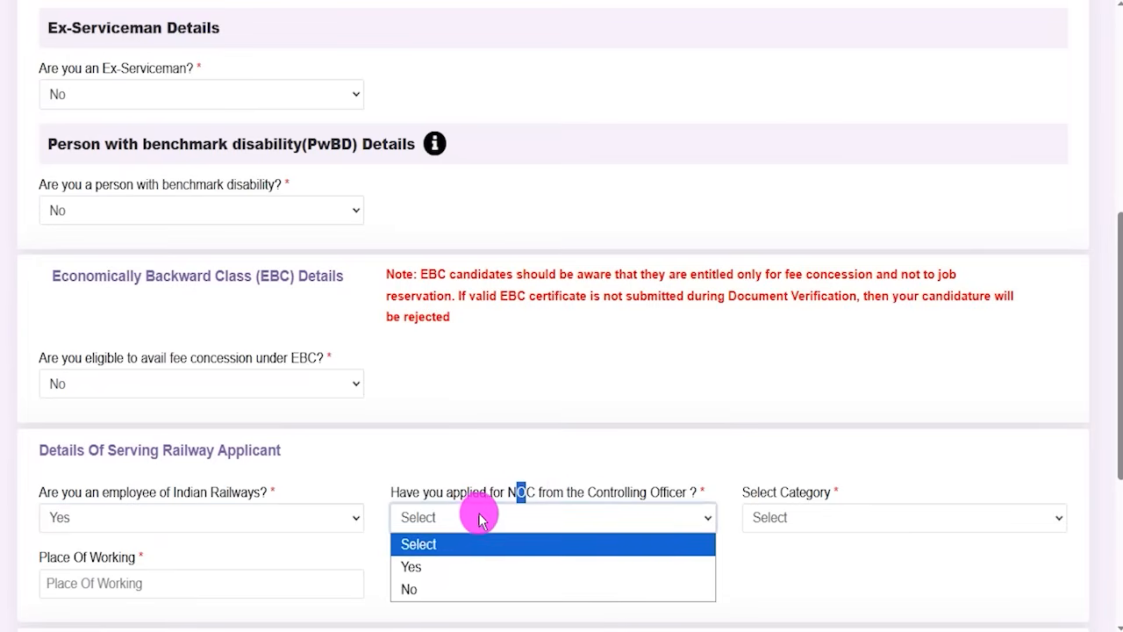
pyautogui.click(788, 521)
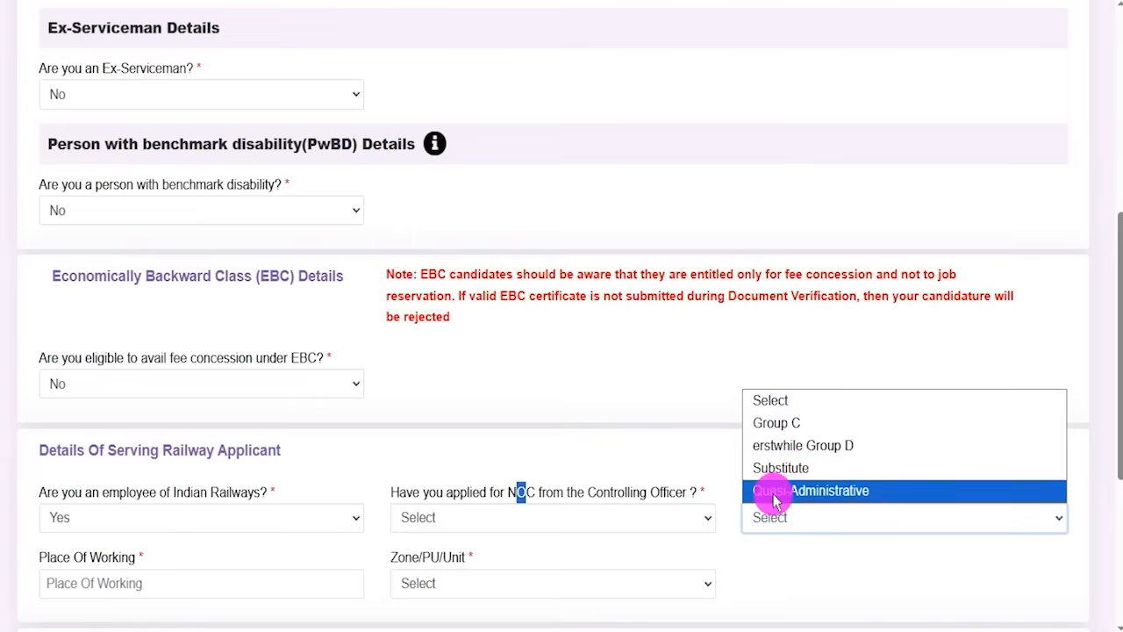
pyautogui.click(780, 566)
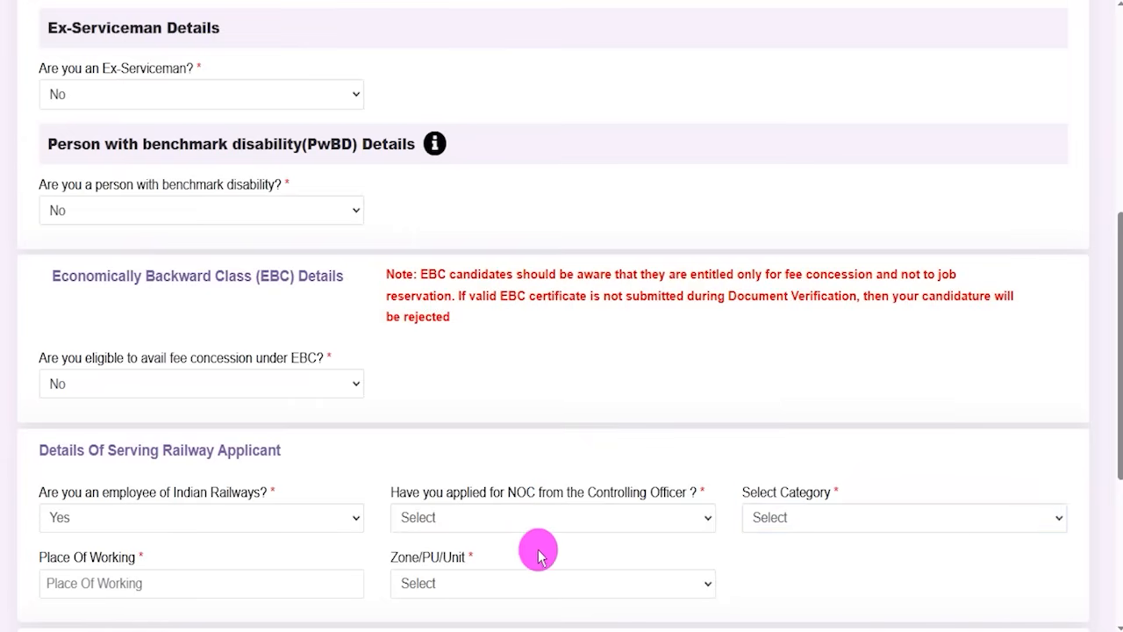
pyautogui.click(142, 581)
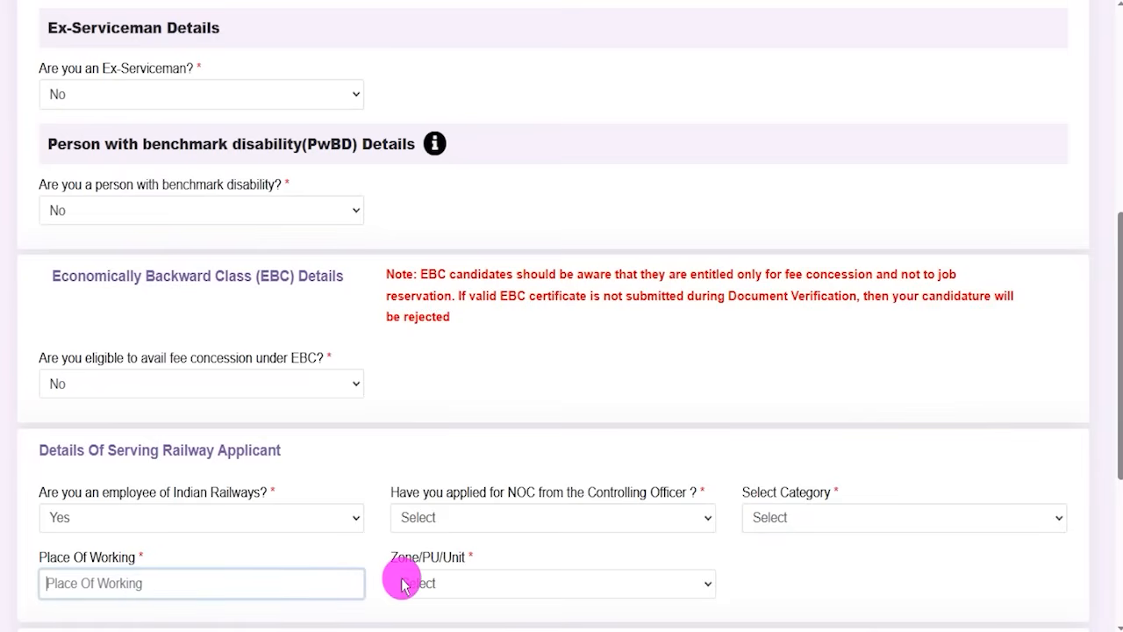
pyautogui.click(445, 583)
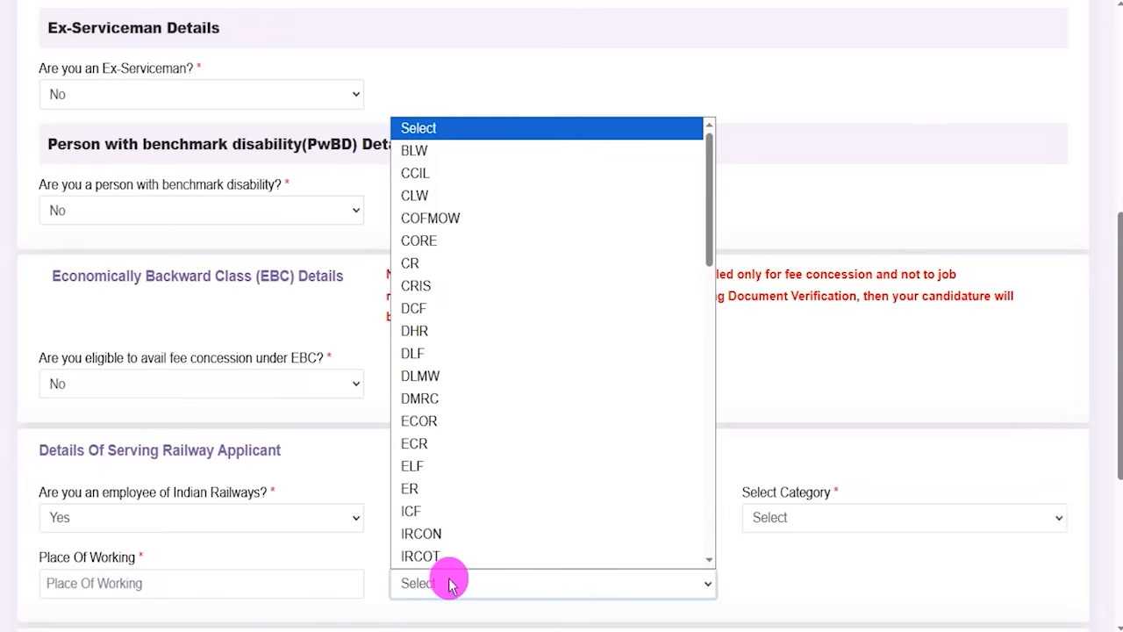
pyautogui.click(792, 580)
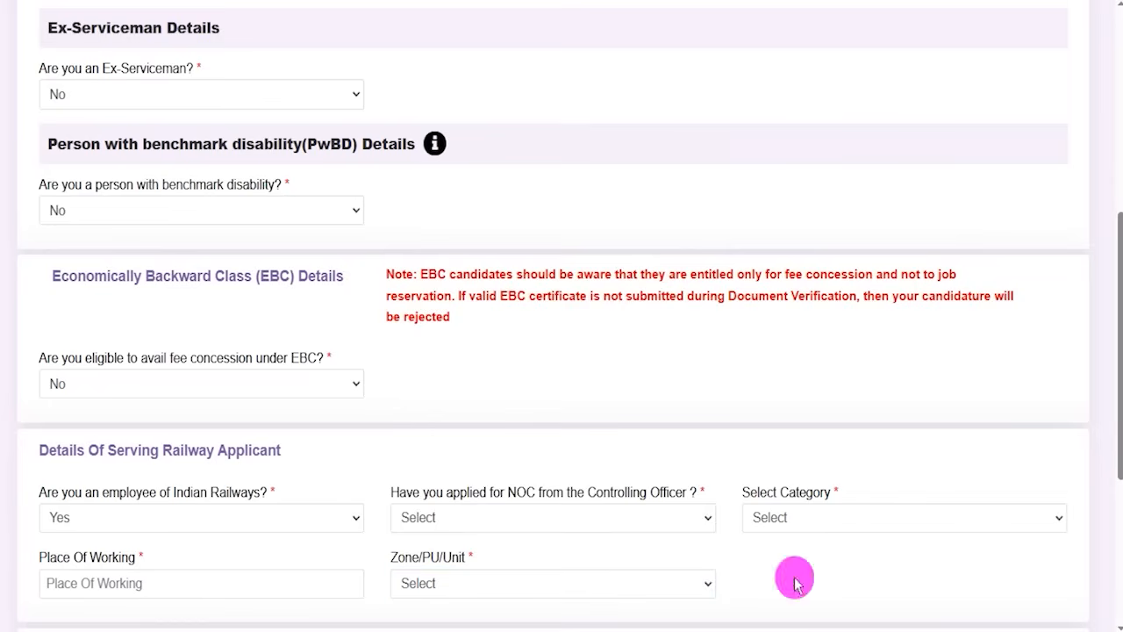
# Set the Indian Railways employee answer to No
pyautogui.click(287, 526)
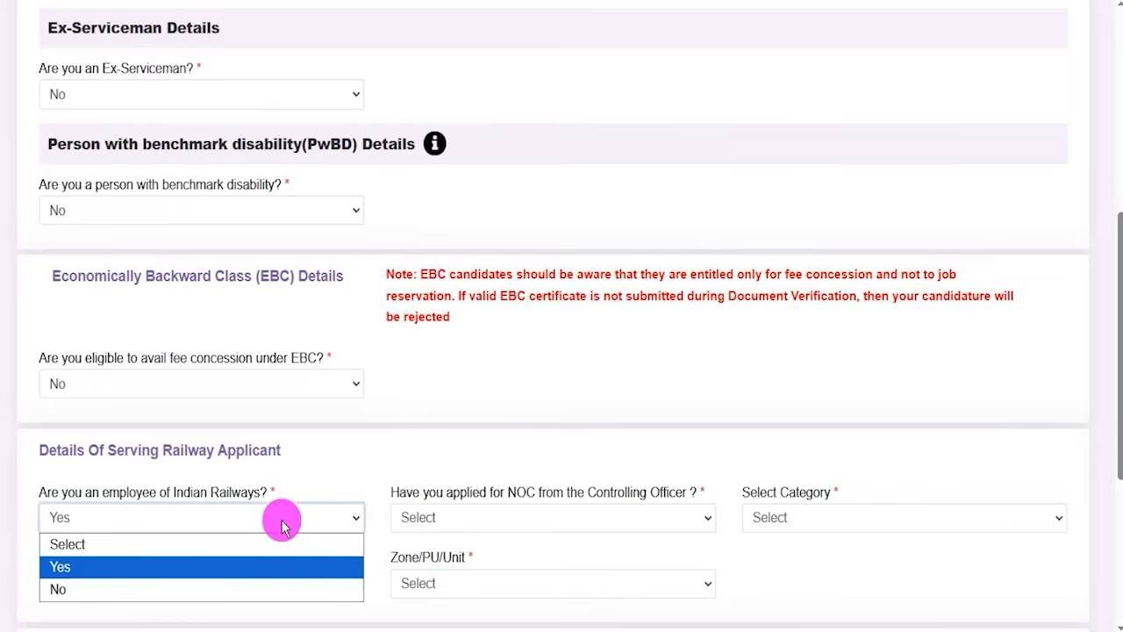
pyautogui.click(75, 587)
pyautogui.click(412, 521)
# Review the current department/organization options under Current Employment Details and choose Not Applicable
pyautogui.scroll(1, 484, 527)
pyautogui.scroll(-2, 484, 527)
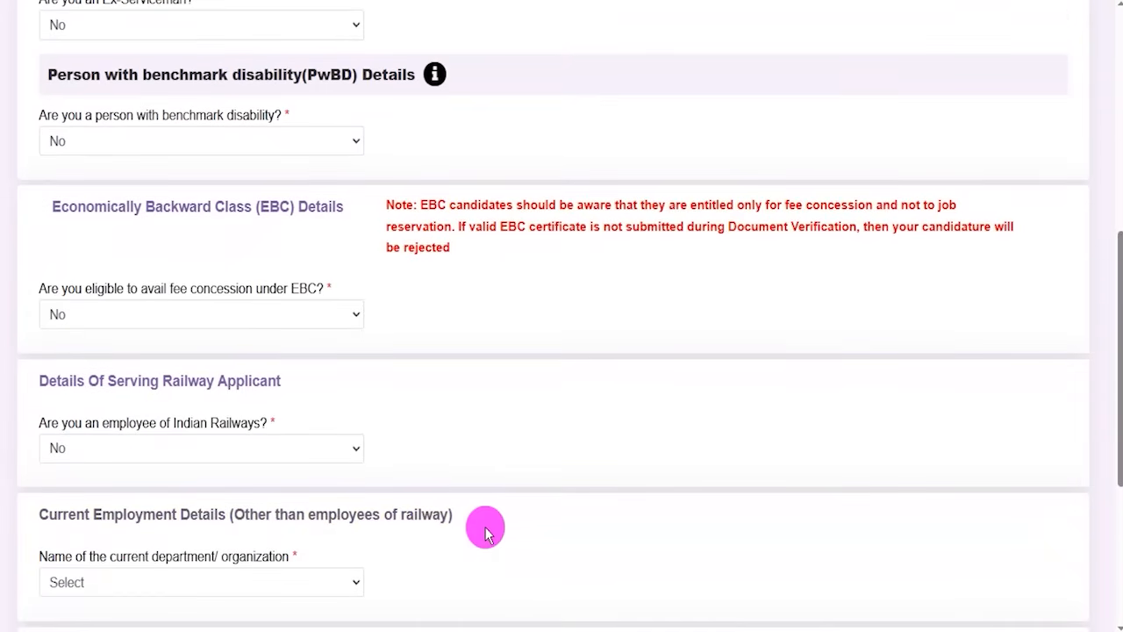
pyautogui.scroll(-1, 485, 530)
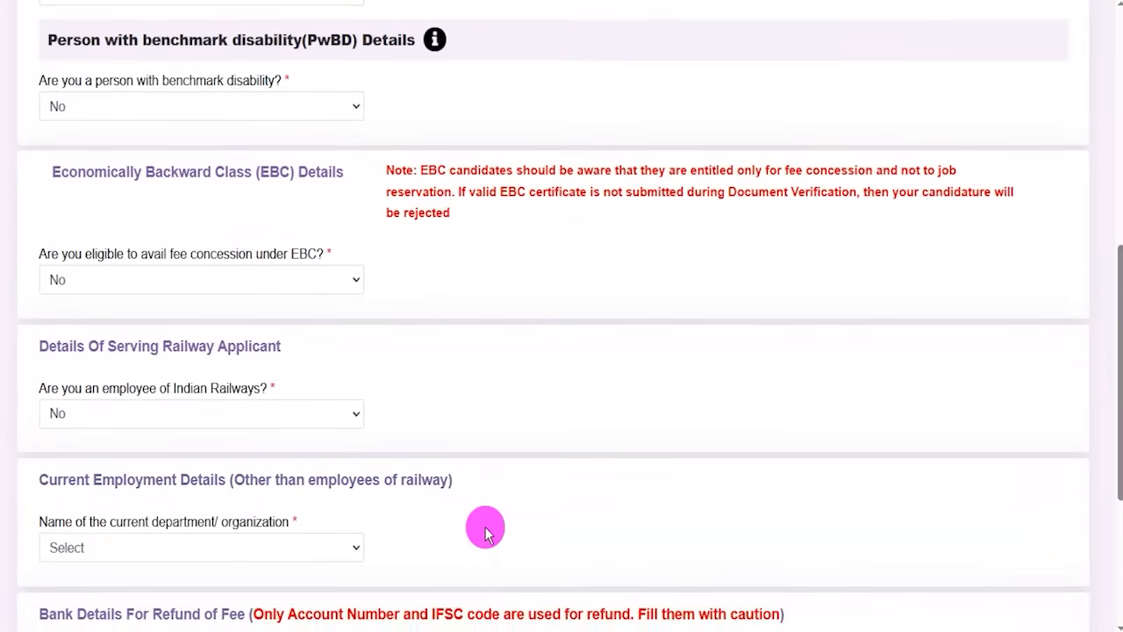
pyautogui.click(182, 545)
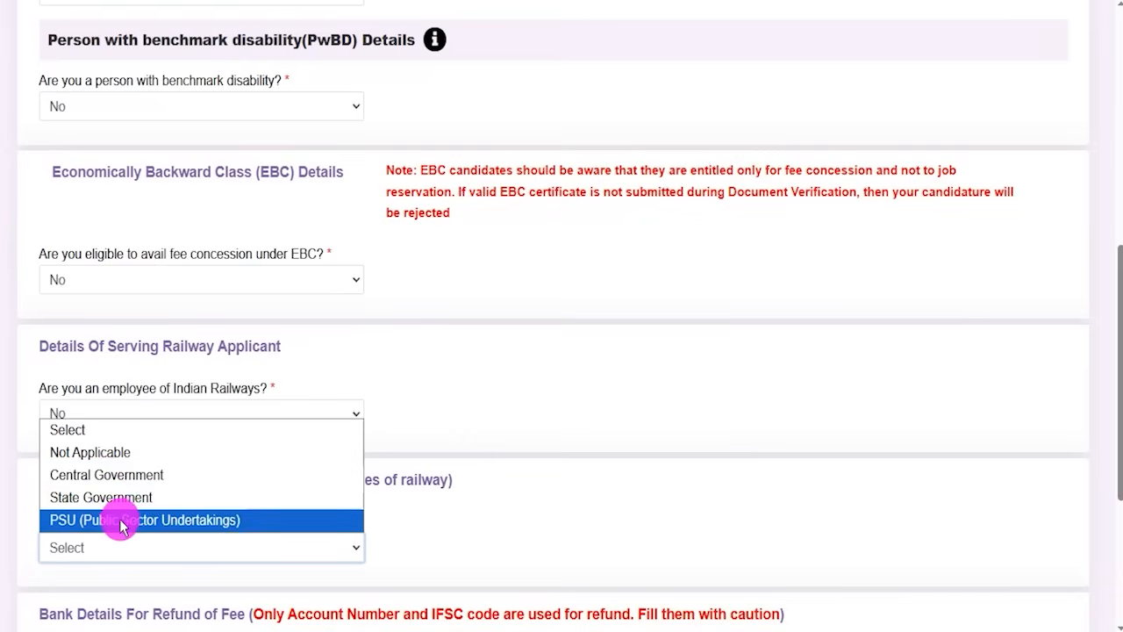
pyautogui.click(103, 454)
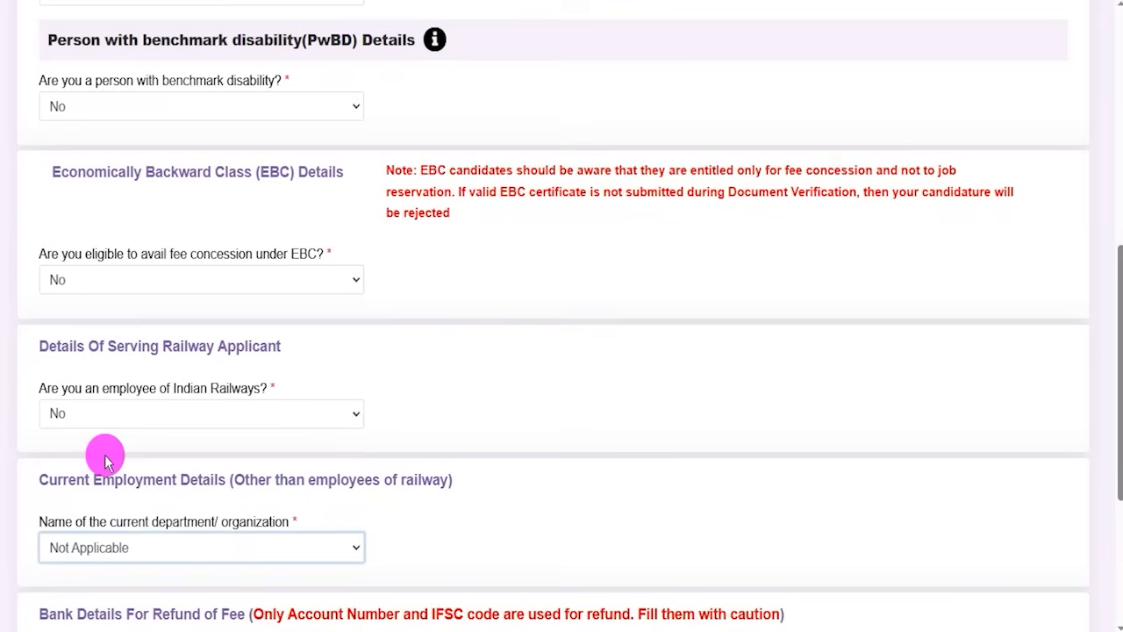
# Choose Central Government as the current department/organization, agree to the NOC notice, and examine the organization name, From Date and still-working fields
pyautogui.click(255, 544)
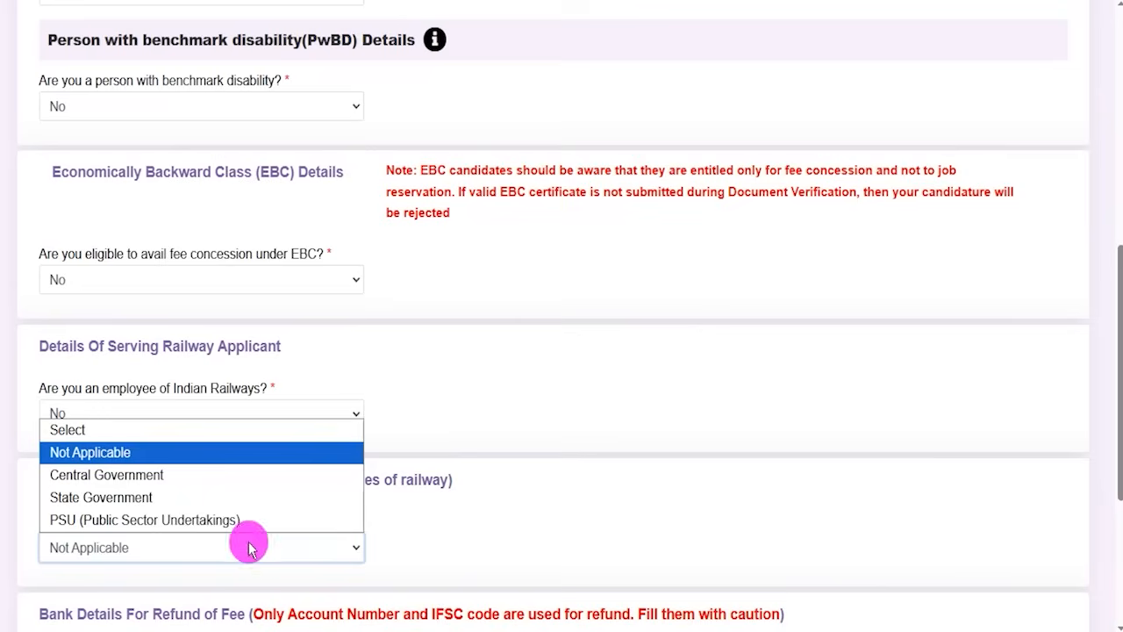
pyautogui.click(124, 483)
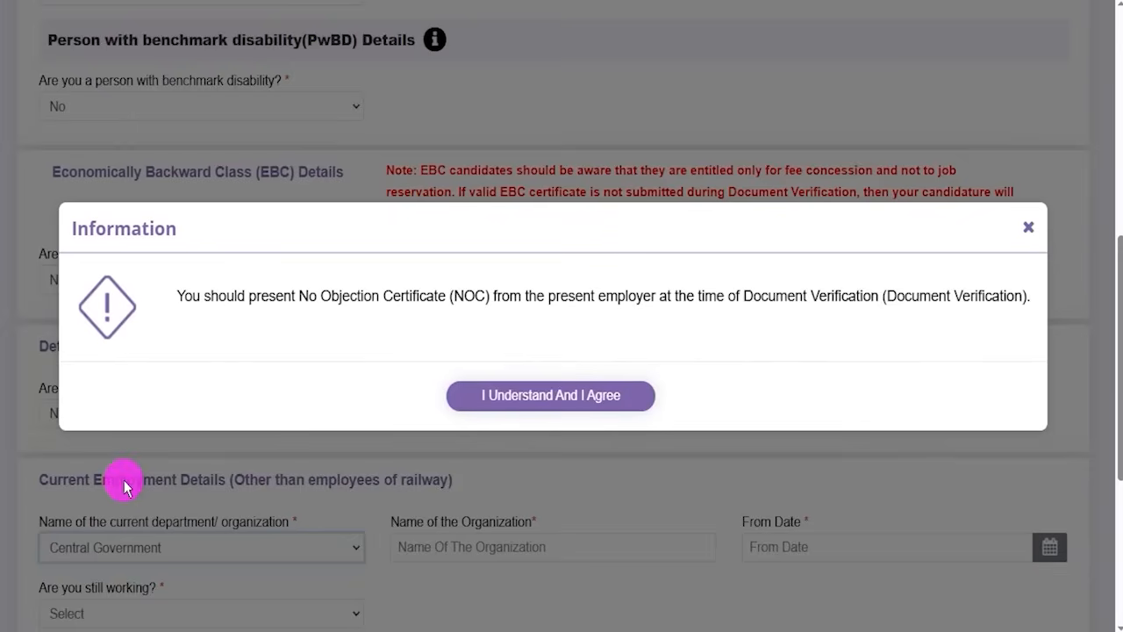
pyautogui.click(520, 405)
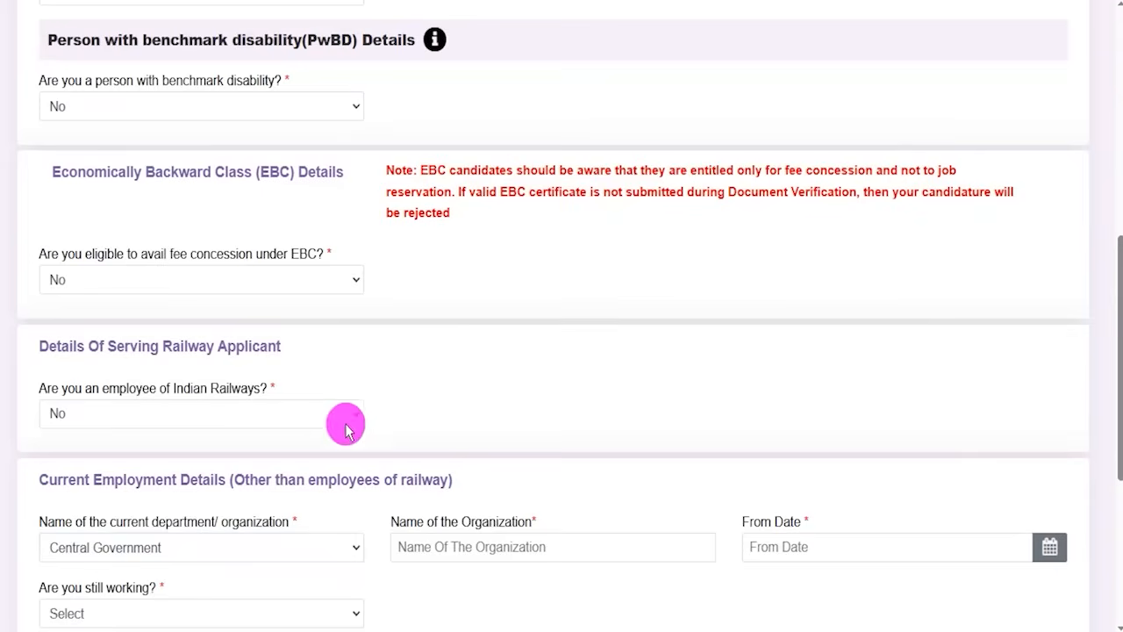
pyautogui.moveTo(450, 524); pyautogui.dragTo(506, 523)
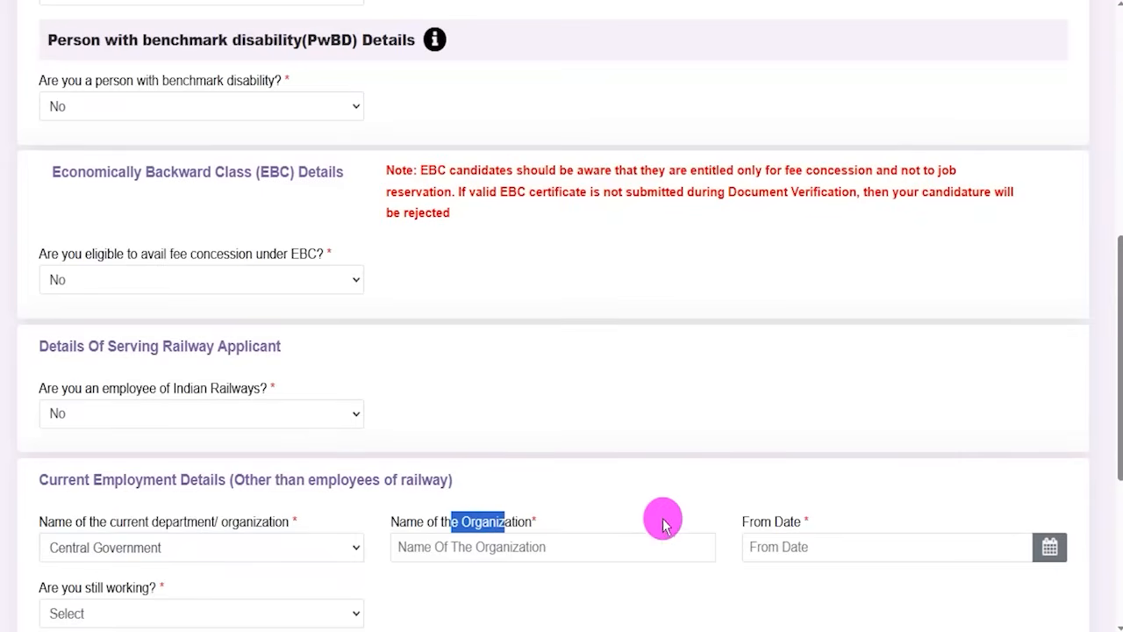
pyautogui.click(467, 595)
# Set the current department/organization back to Not Applicable
pyautogui.click(162, 550)
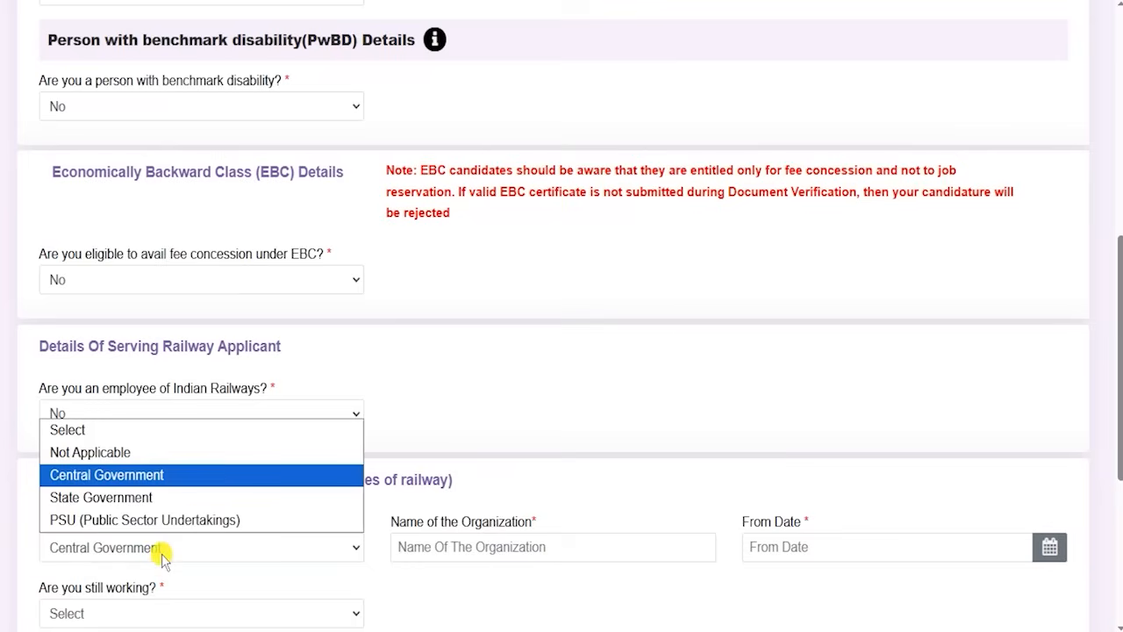
pyautogui.click(113, 451)
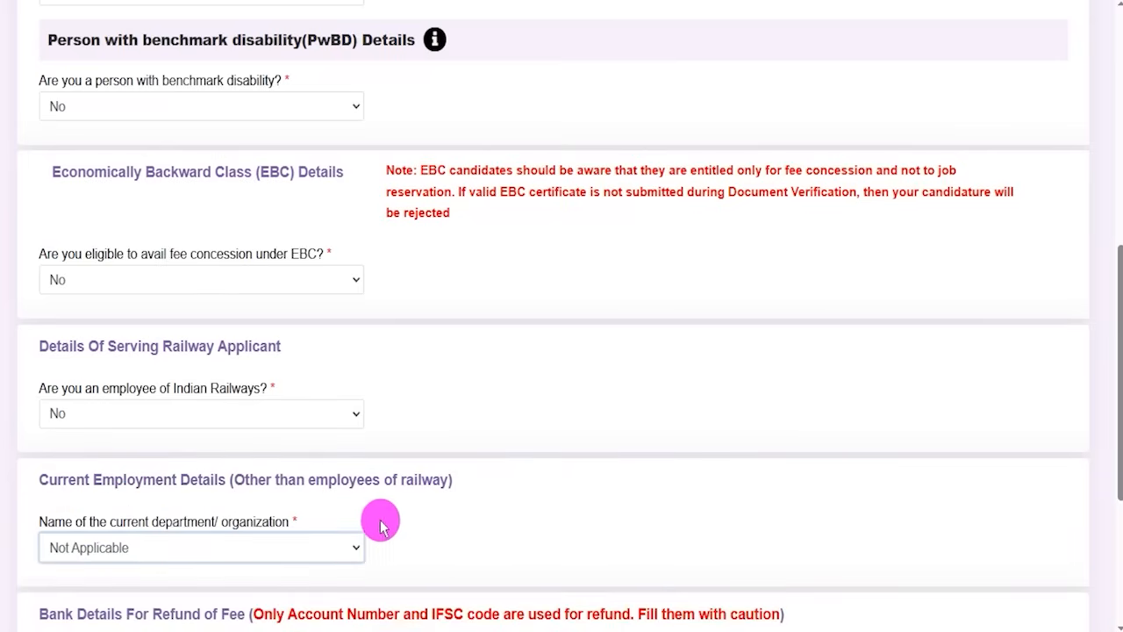
pyautogui.click(466, 533)
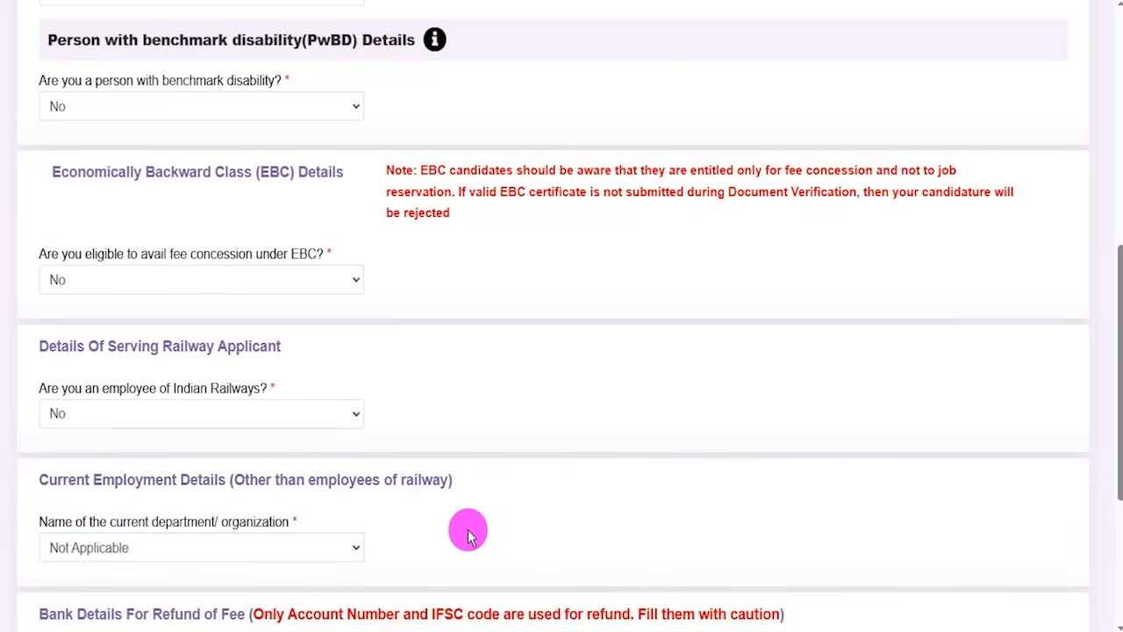
# Review the Bank Details For Refund of Fee fields, from account holder name and account number to IFSC confirmation, bank name and address
pyautogui.scroll(-3, 468, 534)
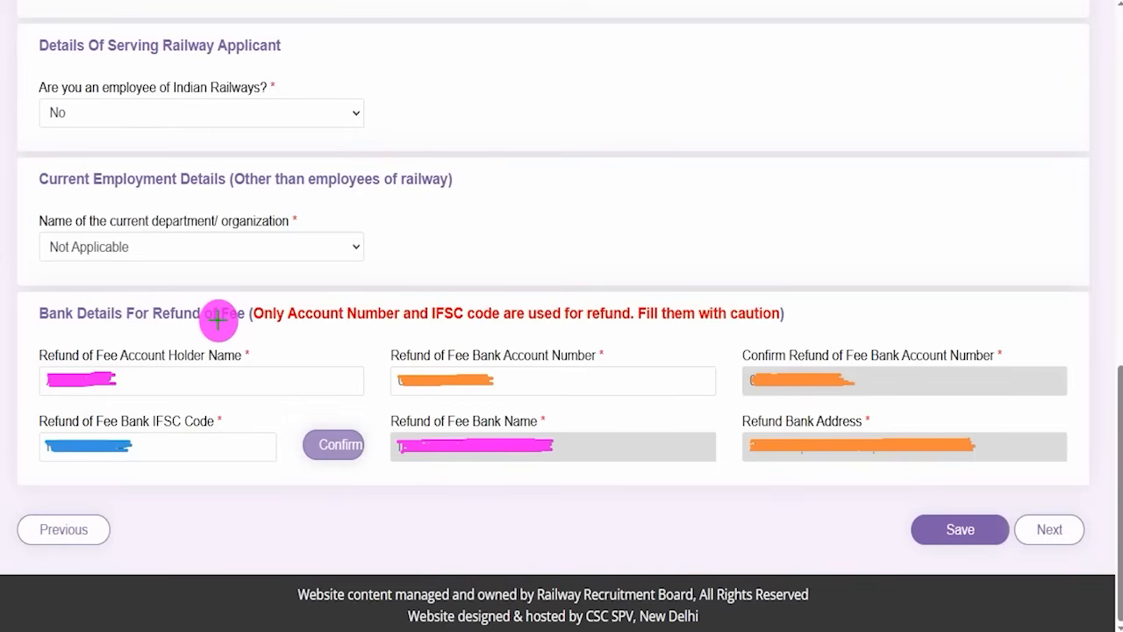
pyautogui.moveTo(219, 325); pyautogui.dragTo(268, 289)
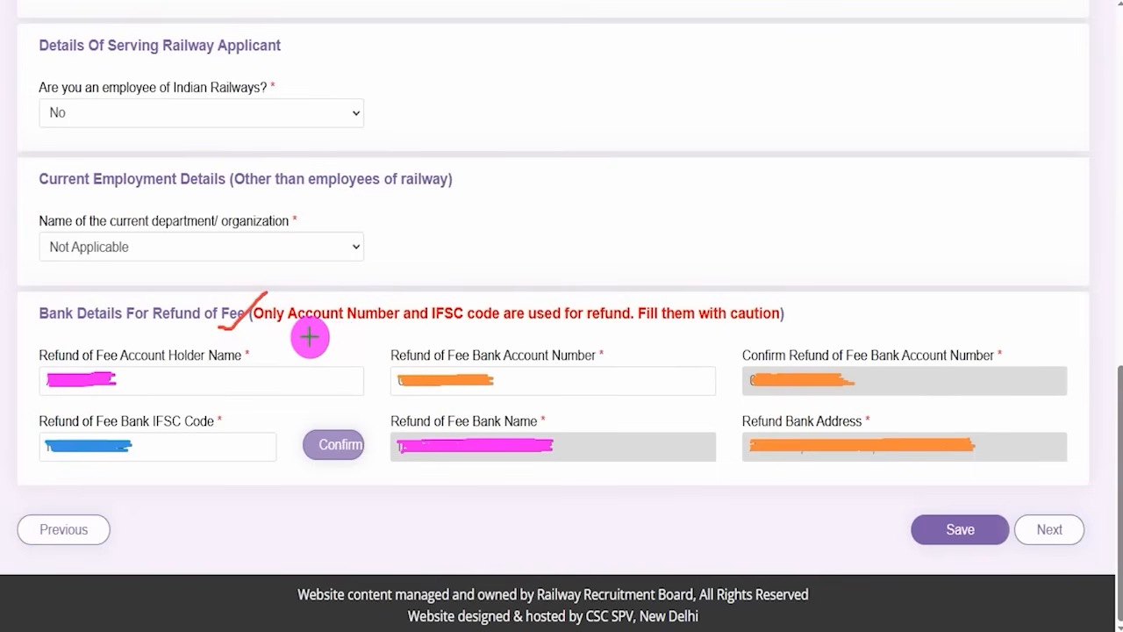
pyautogui.moveTo(313, 336); pyautogui.dragTo(344, 296)
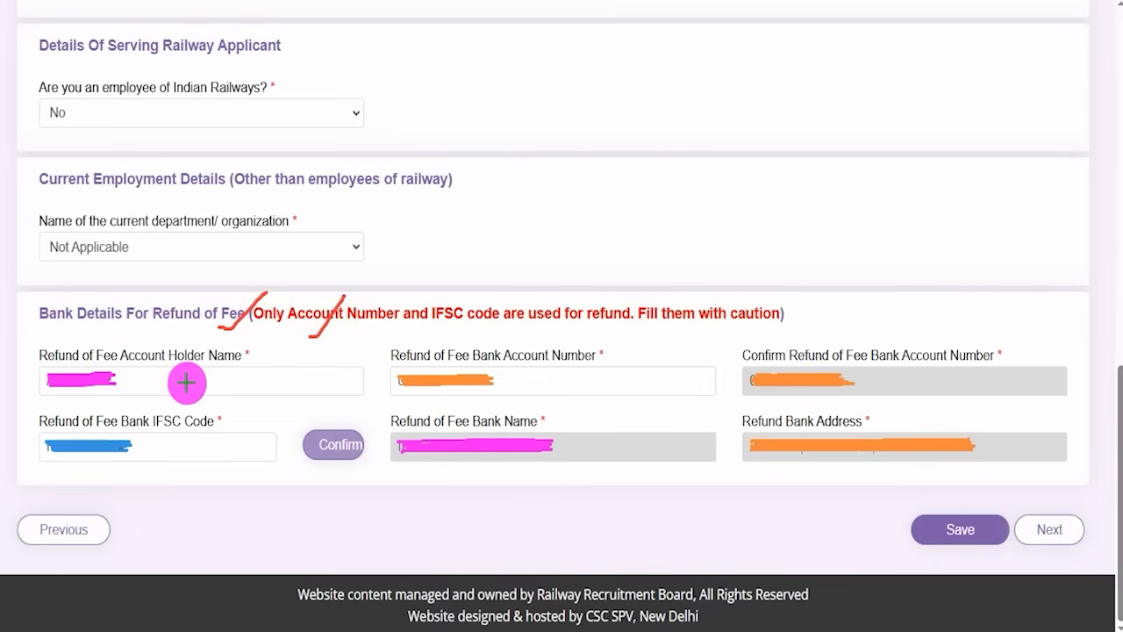
pyautogui.moveTo(188, 384); pyautogui.dragTo(219, 361)
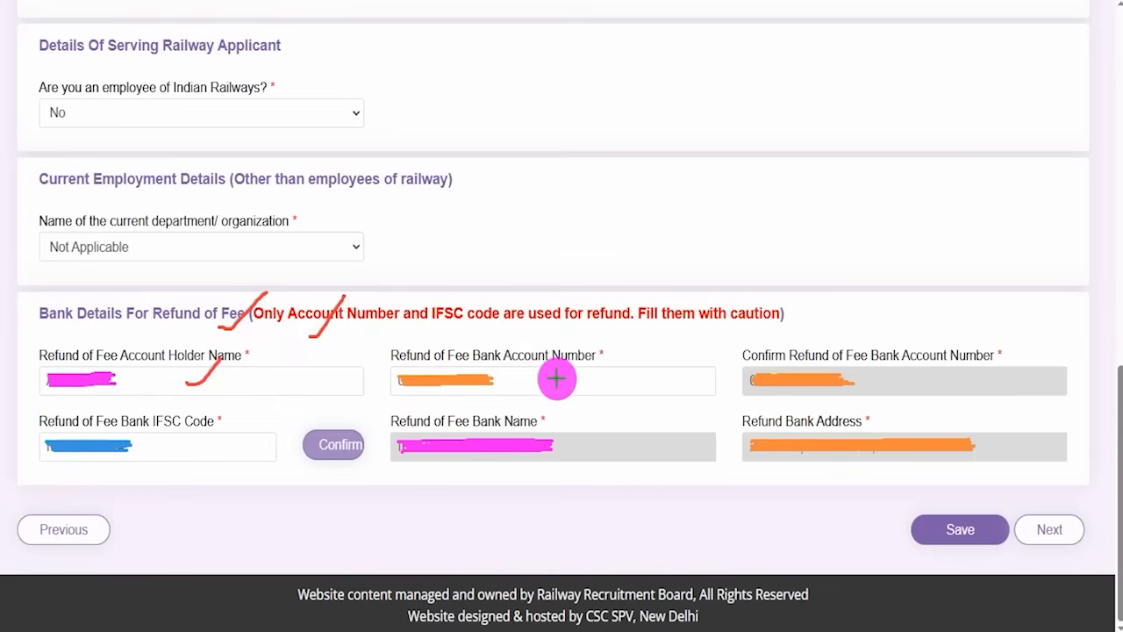
pyautogui.moveTo(583, 382); pyautogui.dragTo(633, 357)
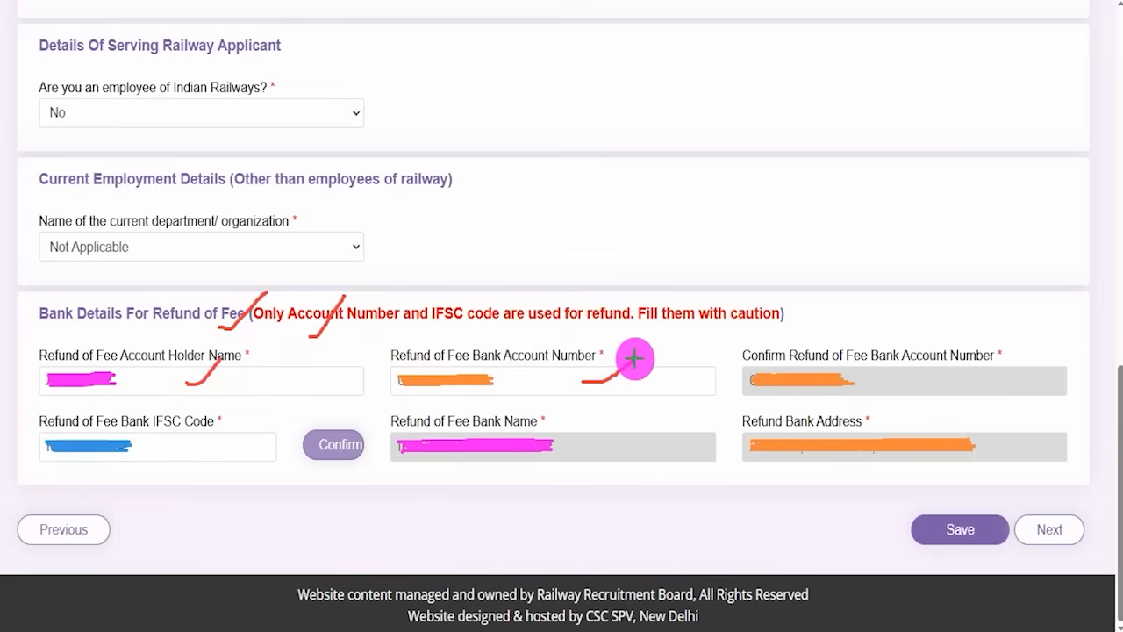
pyautogui.moveTo(918, 384); pyautogui.dragTo(974, 354)
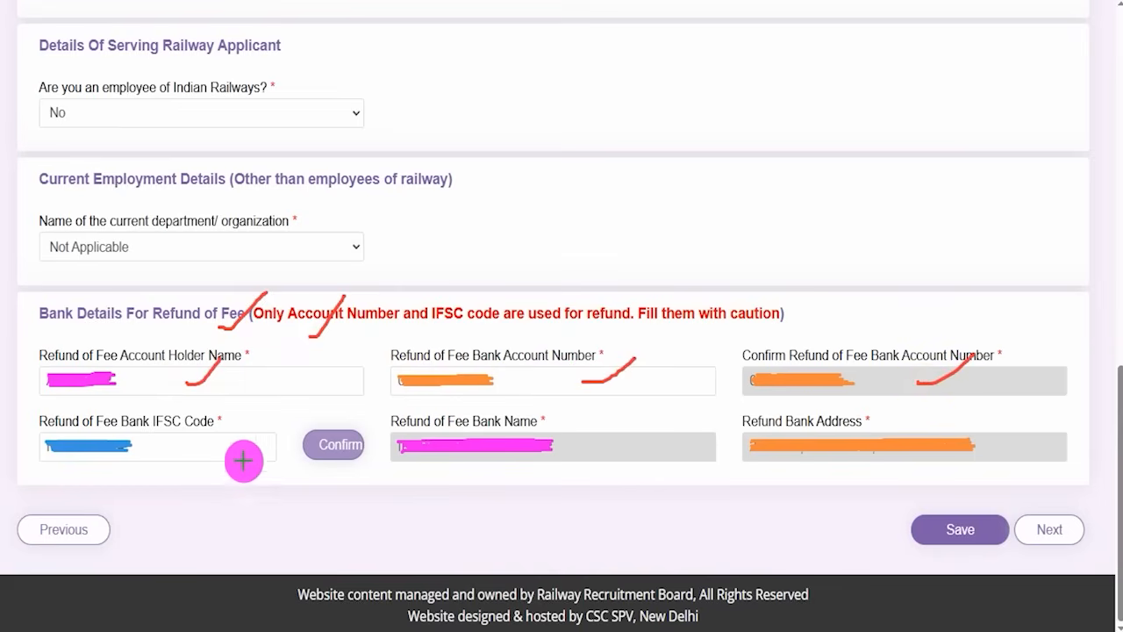
pyautogui.moveTo(232, 450); pyautogui.dragTo(263, 420)
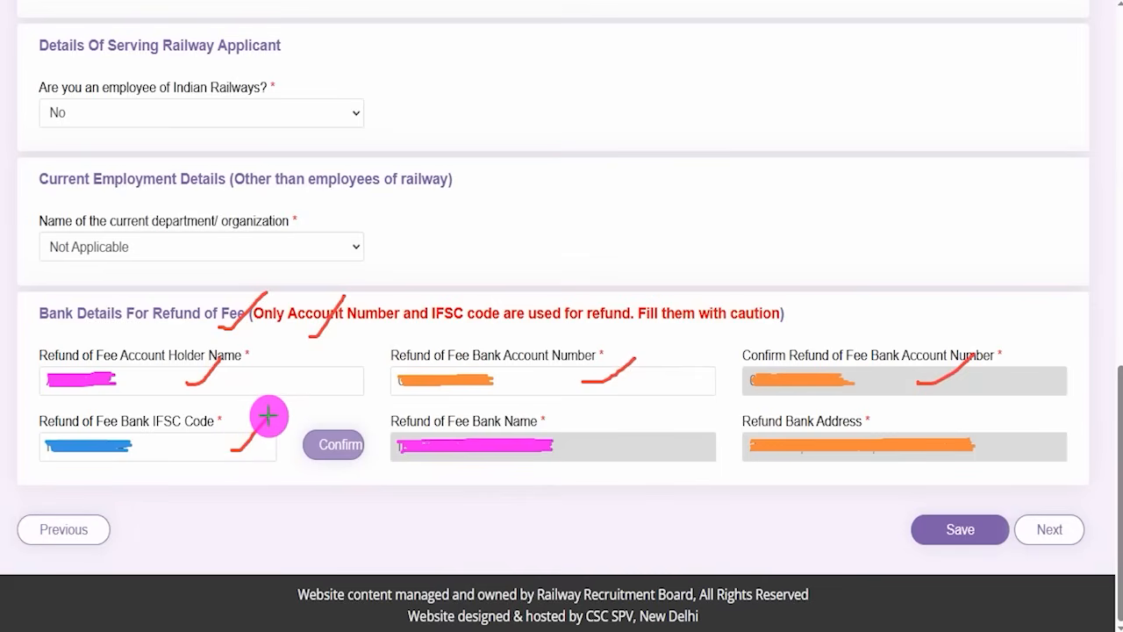
pyautogui.moveTo(351, 439); pyautogui.dragTo(370, 419)
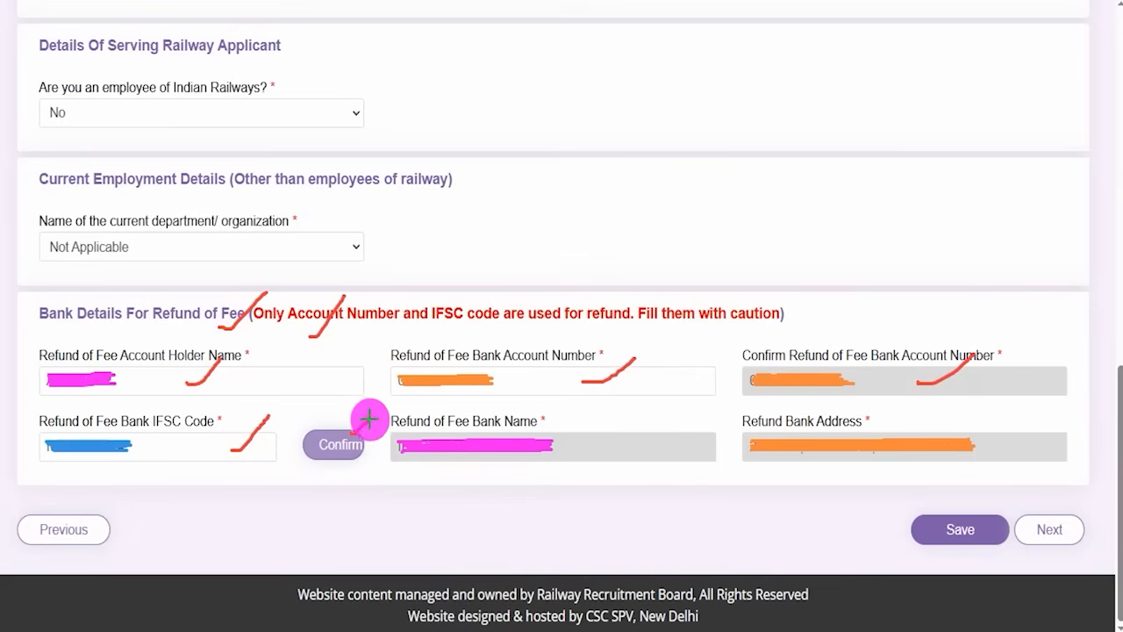
pyautogui.moveTo(582, 441); pyautogui.dragTo(617, 426)
pyautogui.moveTo(995, 443); pyautogui.dragTo(1037, 419)
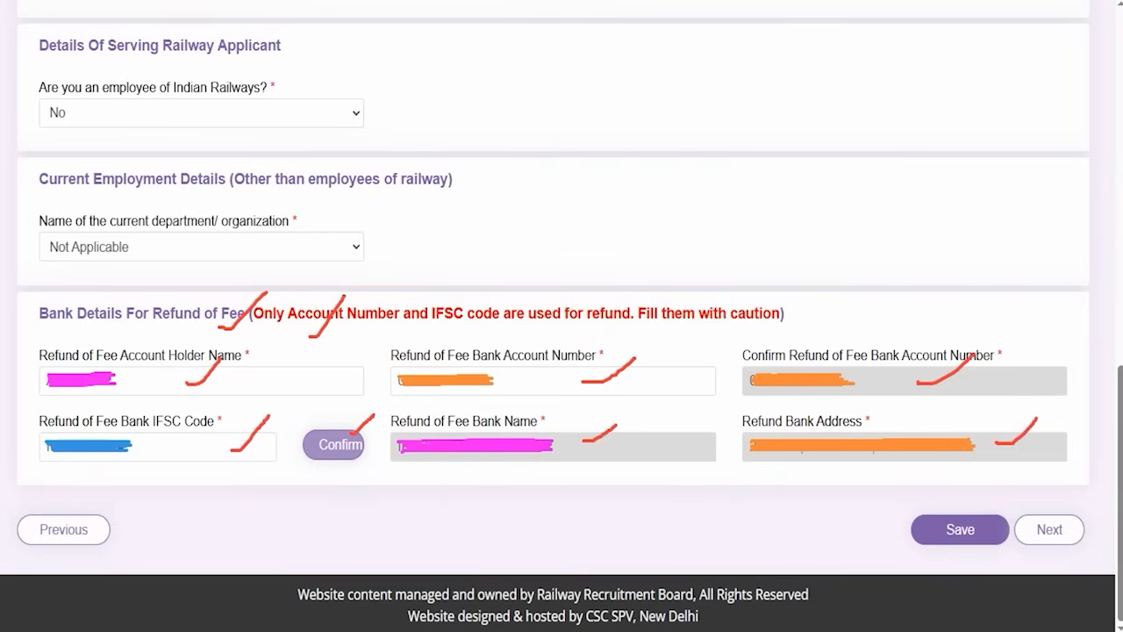
pyautogui.moveTo(640, 534); pyautogui.dragTo(884, 531)
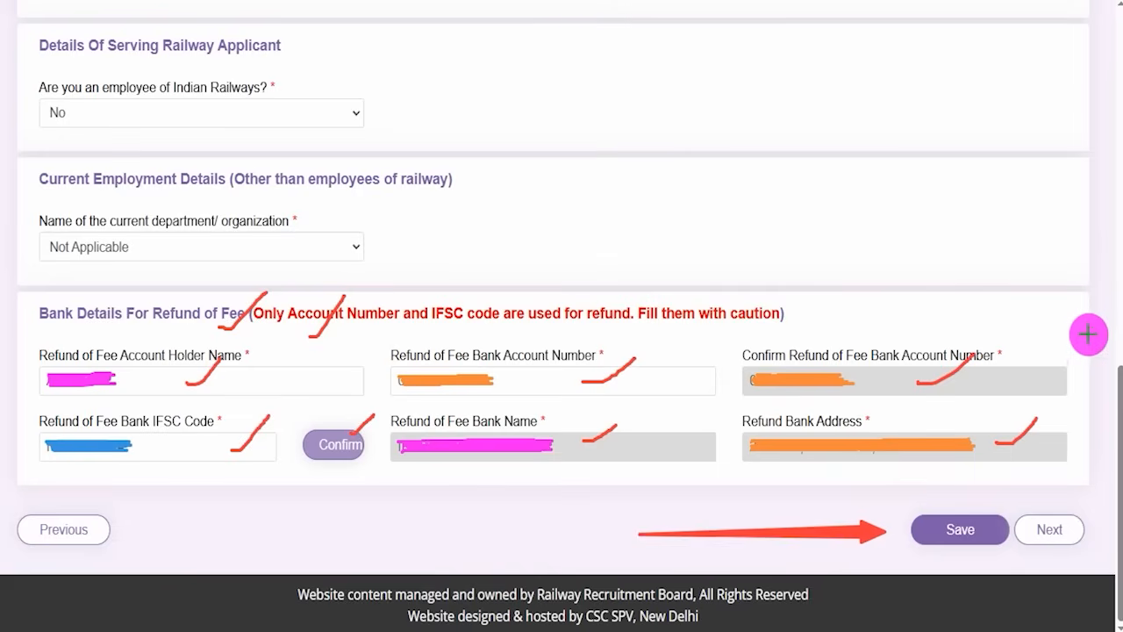
pyautogui.moveTo(1096, 311); pyautogui.dragTo(1071, 491)
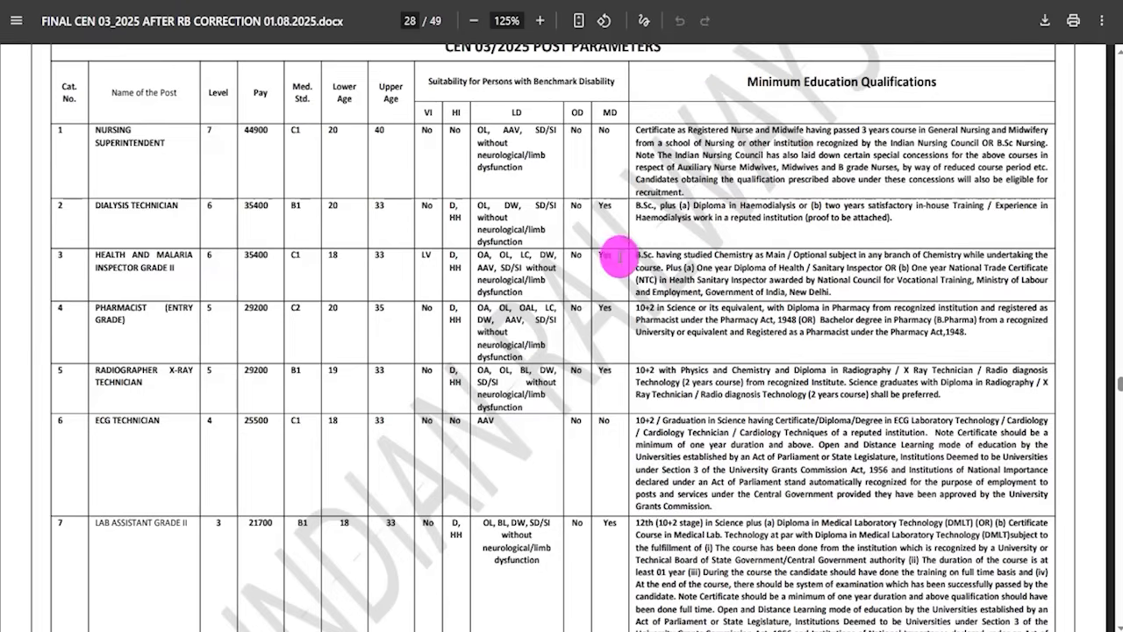
# In the CEN 03/2025 notification's post parameters table, read the minimum qualifications for Nursing Superintendent and Dialysis Technician
pyautogui.moveTo(96, 129); pyautogui.dragTo(131, 132)
pyautogui.doubleClick(100, 208)
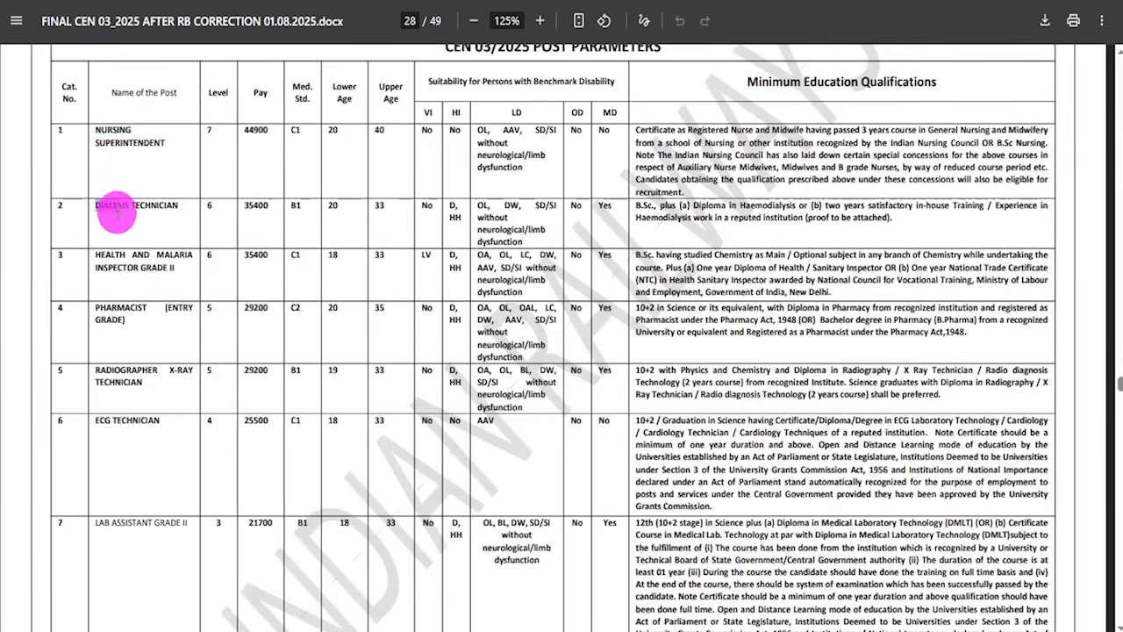
pyautogui.moveTo(96, 255)
pyautogui.mouseDown()
pyautogui.moveTo(138, 277)
pyautogui.moveTo(132, 309)
pyautogui.mouseUp()
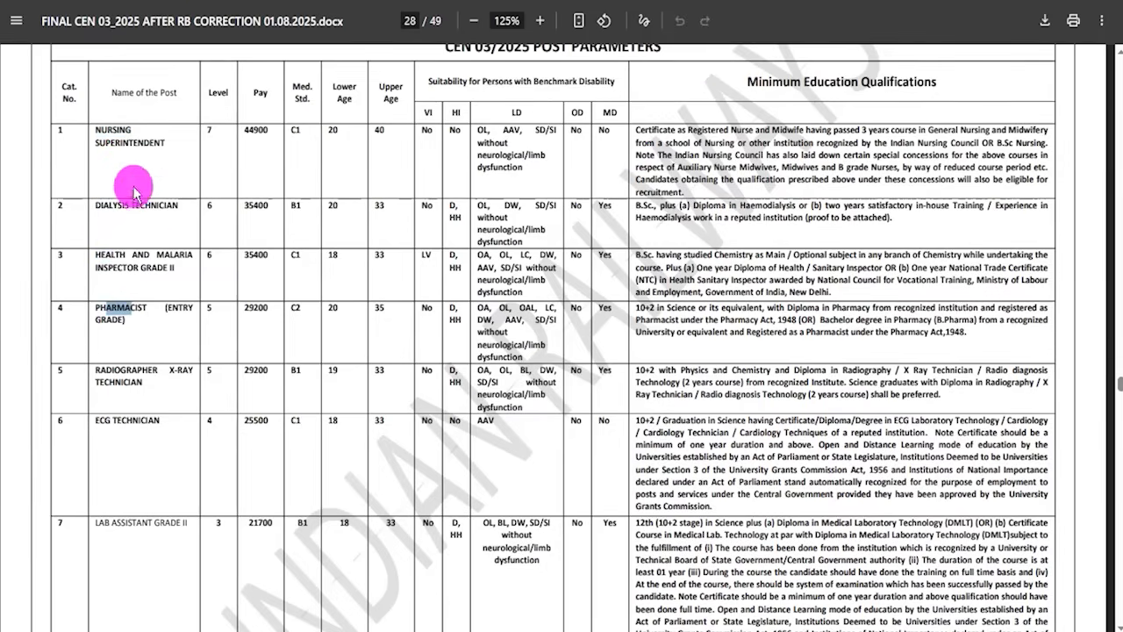
pyautogui.moveTo(98, 130); pyautogui.dragTo(151, 144)
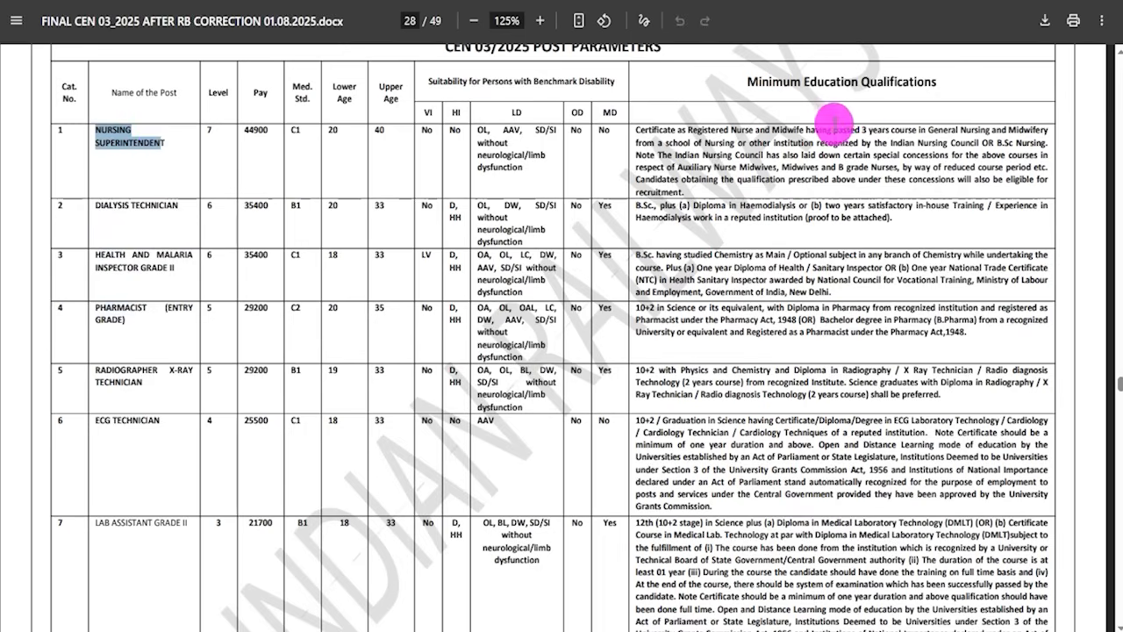
pyautogui.moveTo(790, 128); pyautogui.dragTo(897, 123)
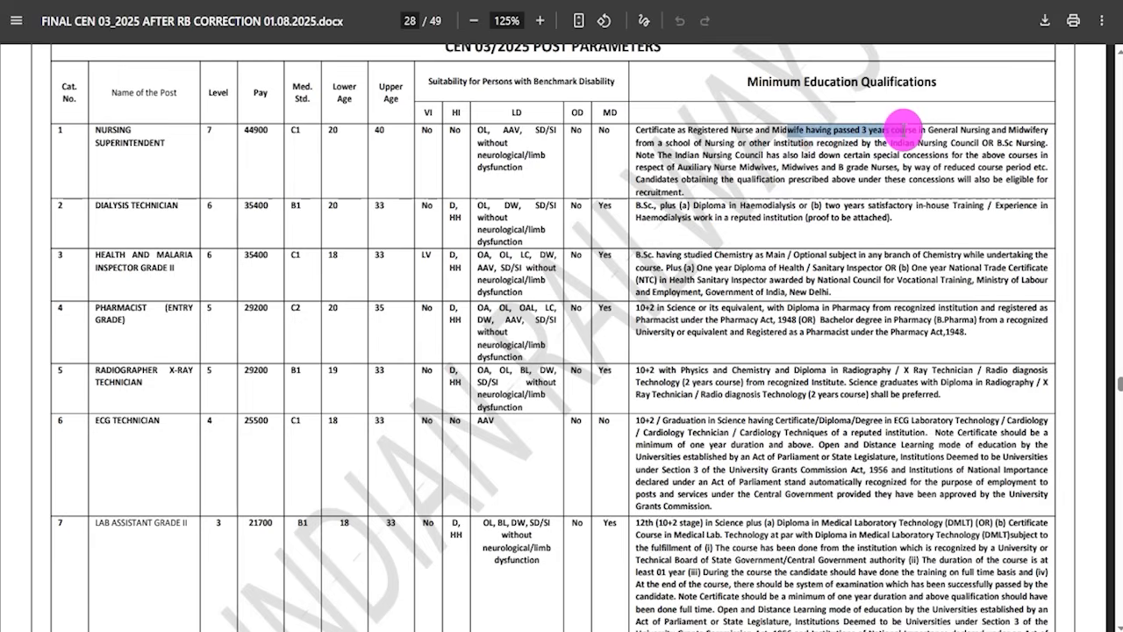
pyautogui.click(1000, 142)
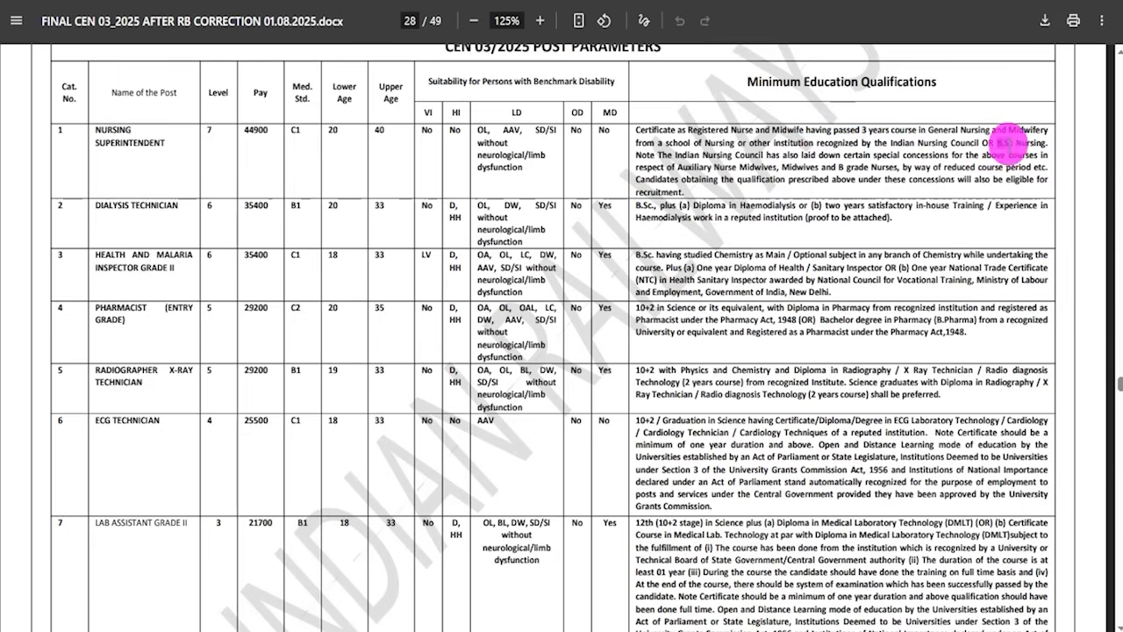
pyautogui.moveTo(1009, 146); pyautogui.dragTo(1022, 145)
pyautogui.moveTo(103, 207); pyautogui.dragTo(167, 208)
pyautogui.moveTo(637, 207); pyautogui.dragTo(856, 209)
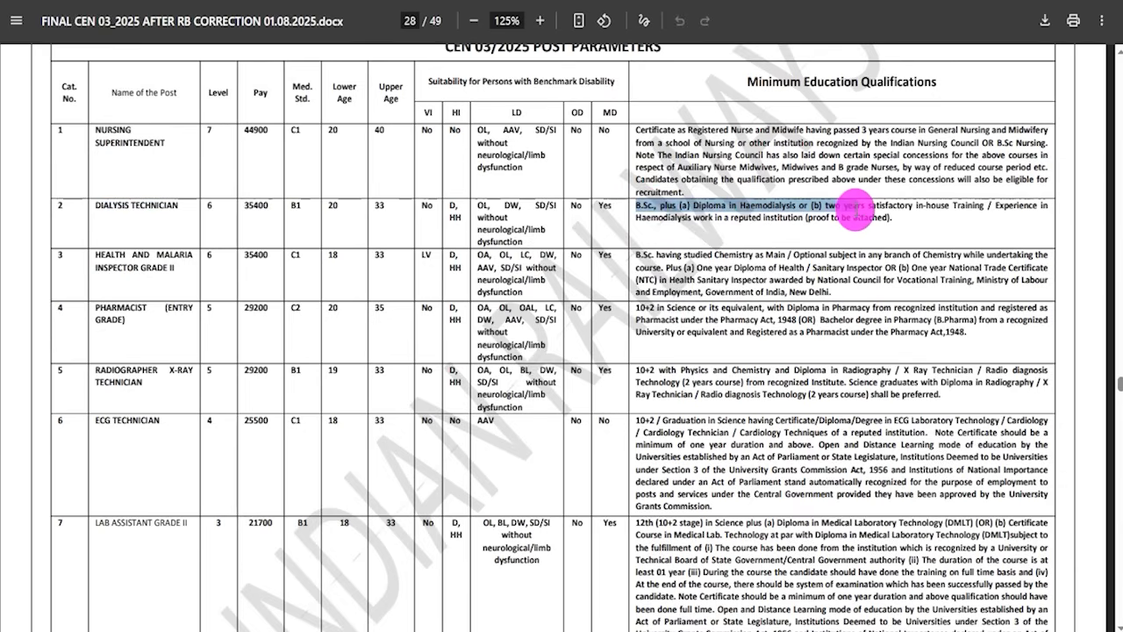
# Read the minimum qualifications for Health and Malaria Inspector, Pharmacist, ECG Technician and Lab Assistant, and recheck those for Nursing Superintendent
pyautogui.moveTo(95, 254); pyautogui.dragTo(143, 263)
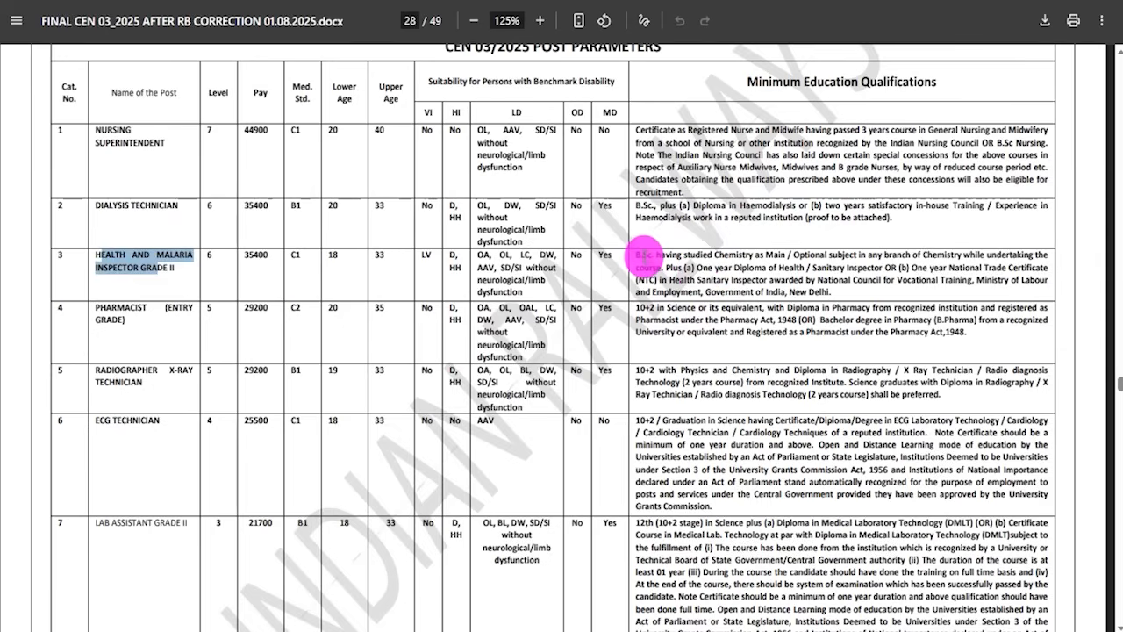
pyautogui.moveTo(636, 255); pyautogui.dragTo(751, 247)
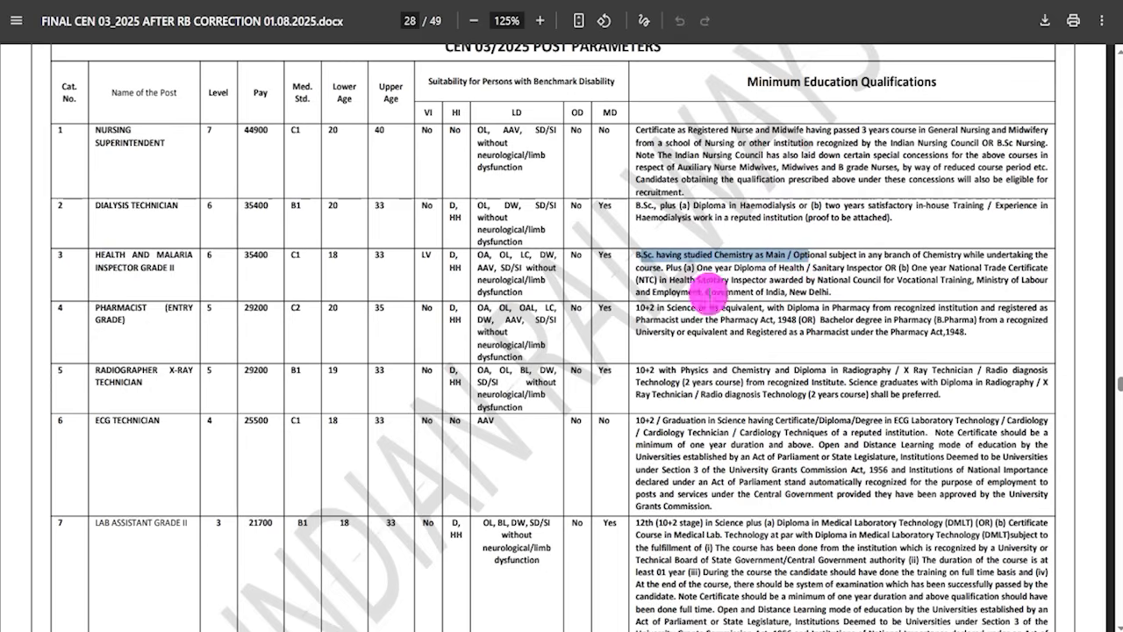
pyautogui.moveTo(118, 308); pyautogui.dragTo(219, 312)
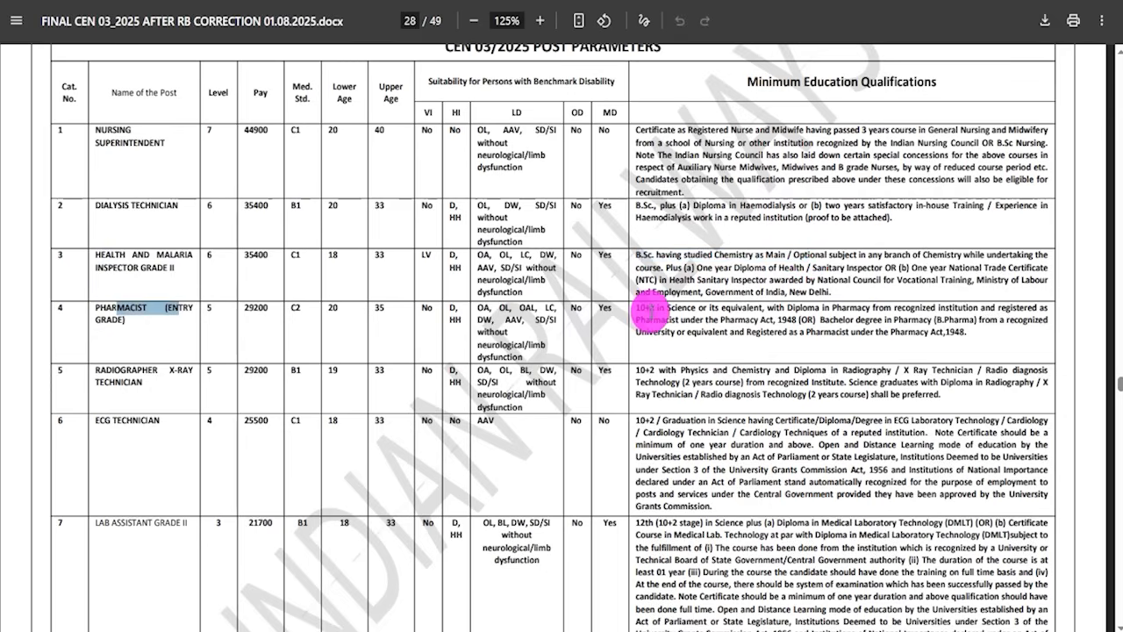
pyautogui.moveTo(638, 309); pyautogui.dragTo(844, 307)
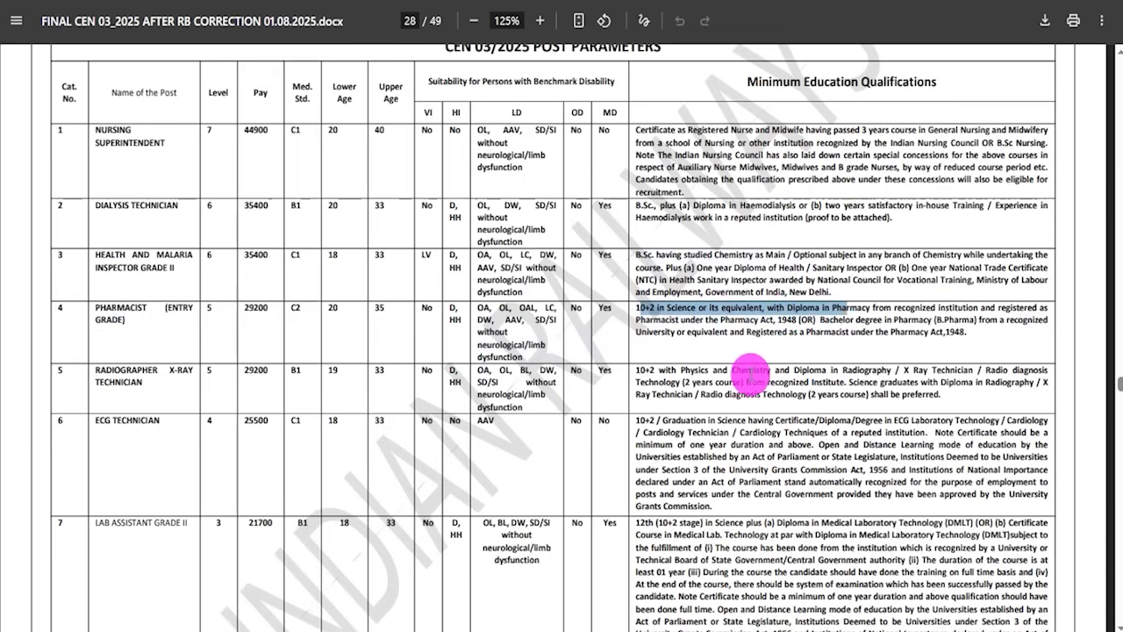
pyautogui.moveTo(650, 421); pyautogui.dragTo(753, 446)
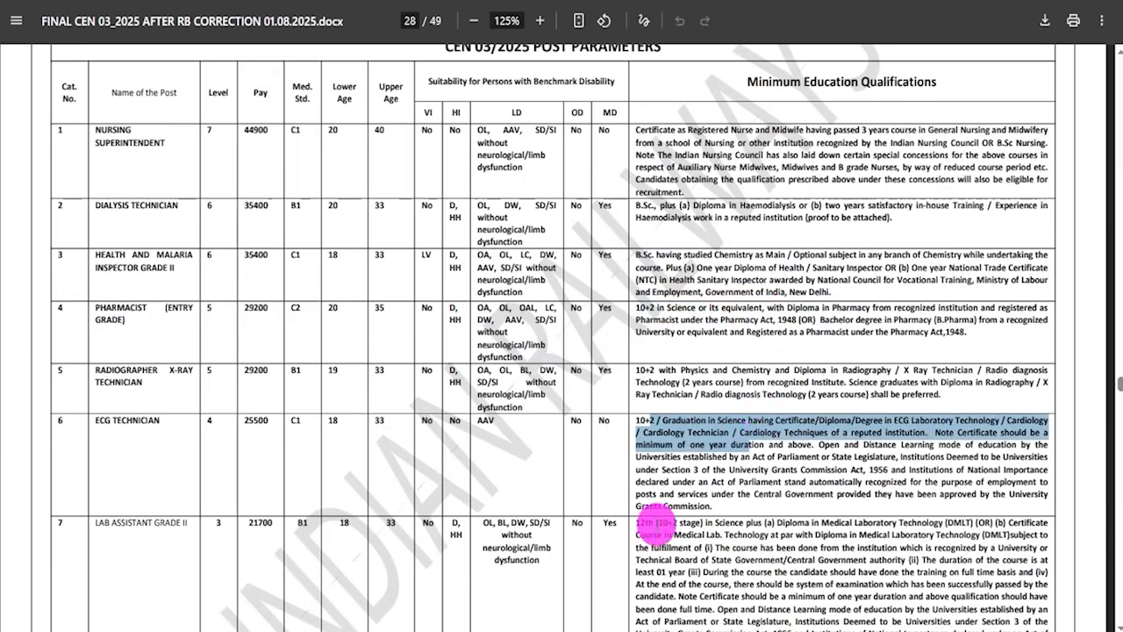
pyautogui.moveTo(638, 523); pyautogui.dragTo(781, 545)
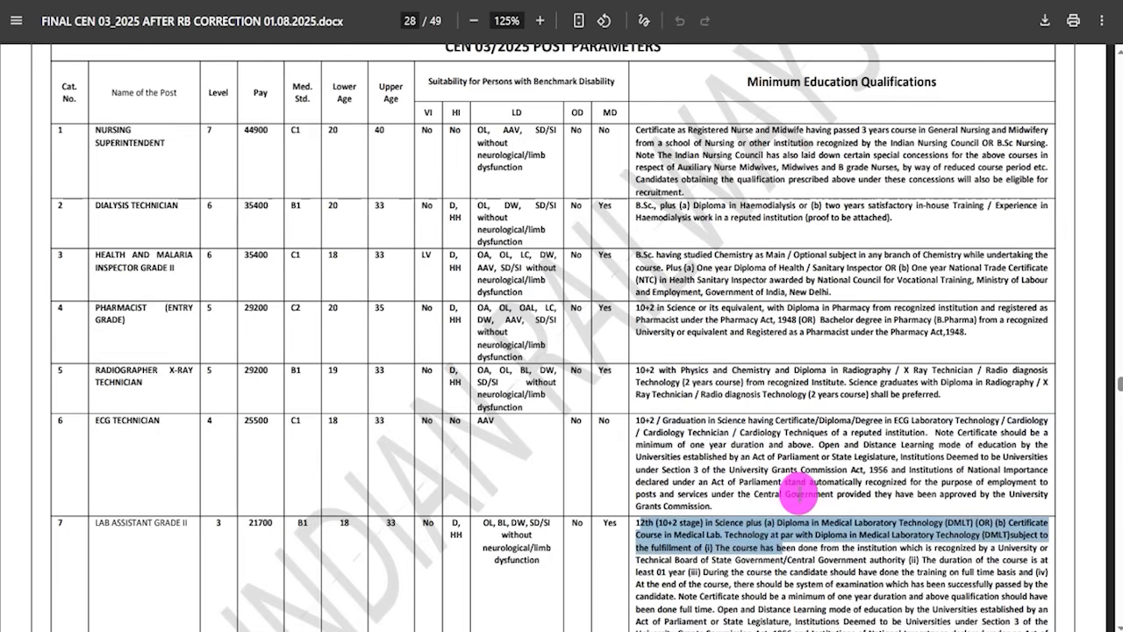
pyautogui.click(111, 206)
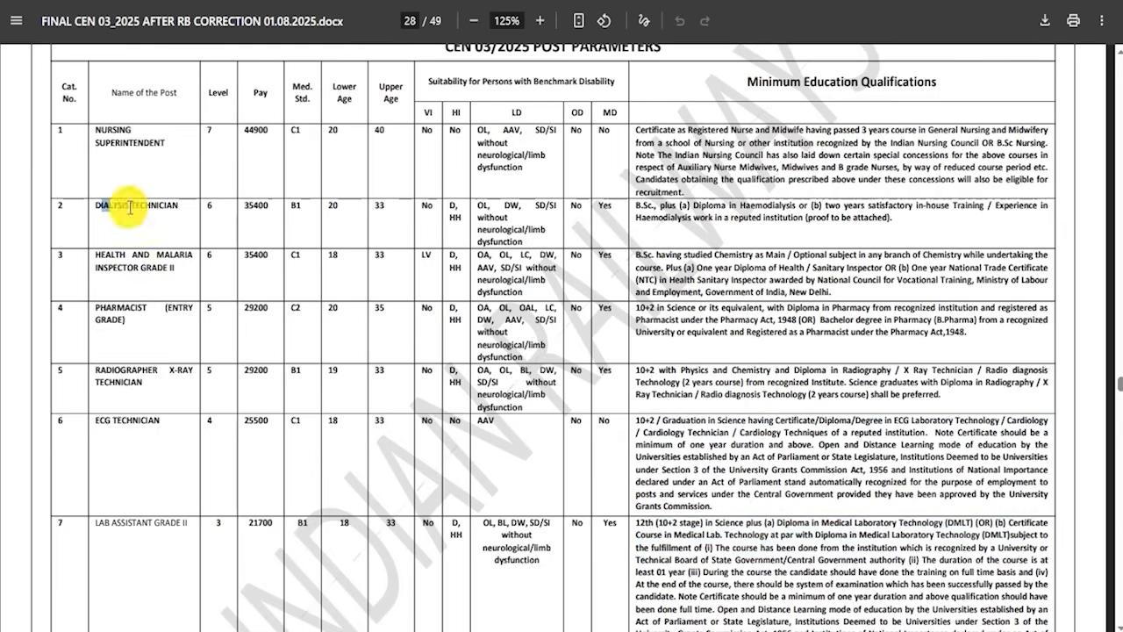
pyautogui.moveTo(659, 155); pyautogui.dragTo(709, 153)
pyautogui.moveTo(633, 129); pyautogui.dragTo(712, 179)
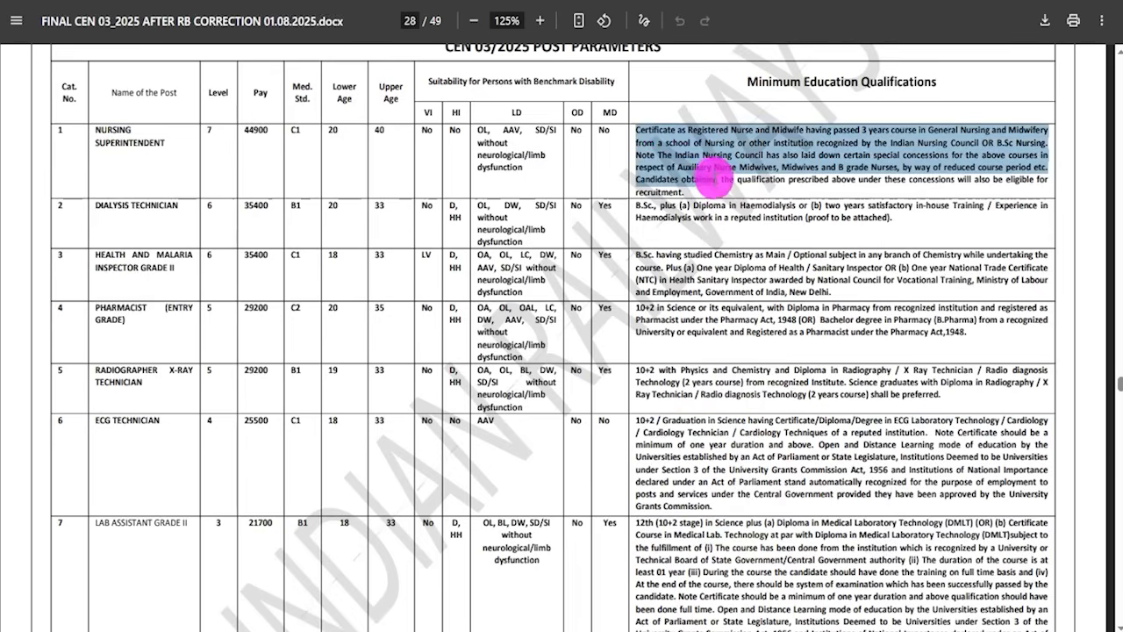
# Return to the RRB application's Educational Qualification page and examine the Matriculation/SSLC entry under Essential Qualification
pyautogui.click(681, 84)
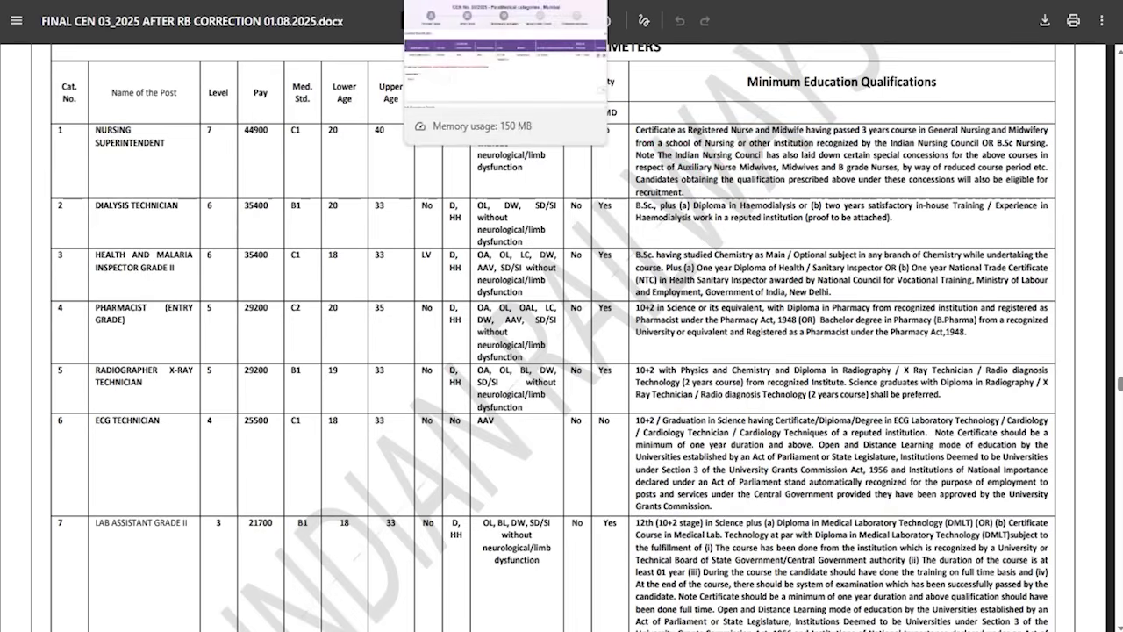
pyautogui.click(469, 2)
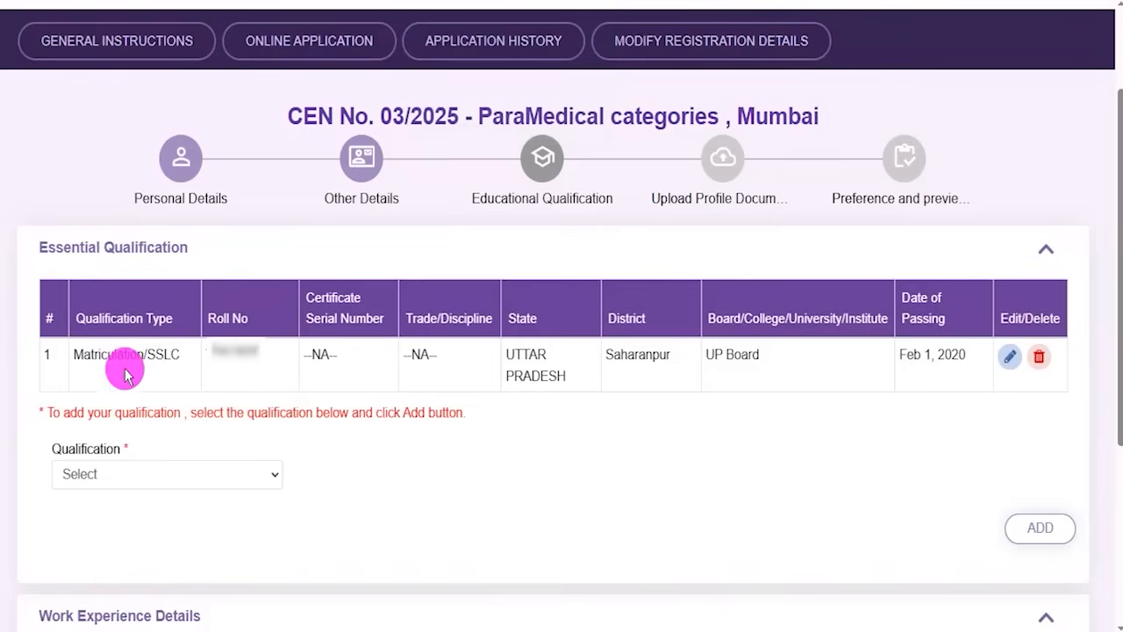
pyautogui.moveTo(73, 355); pyautogui.dragTo(169, 356)
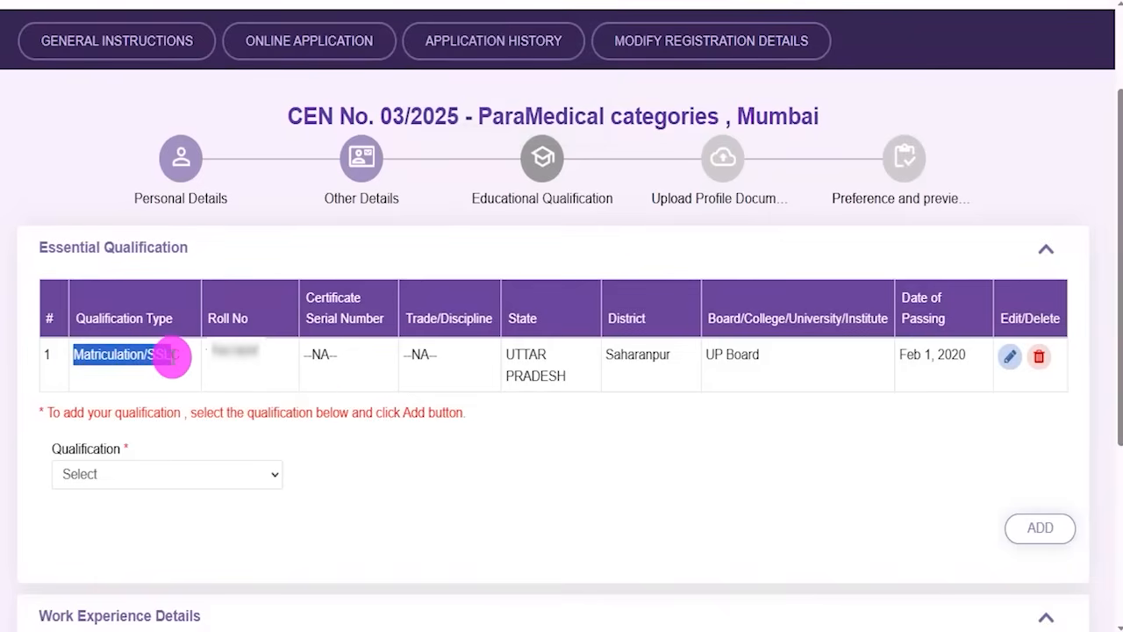
# Open the Matriculation/SSLC entry for editing and check its state, district, board, date of passing and roll number
pyautogui.click(1007, 361)
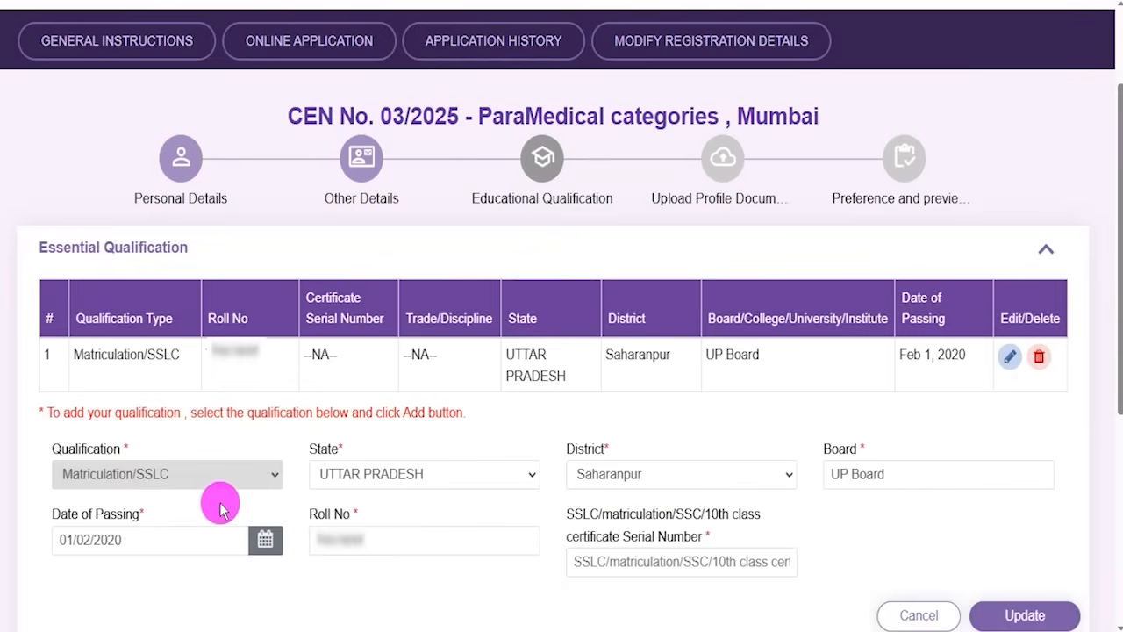
pyautogui.click(373, 478)
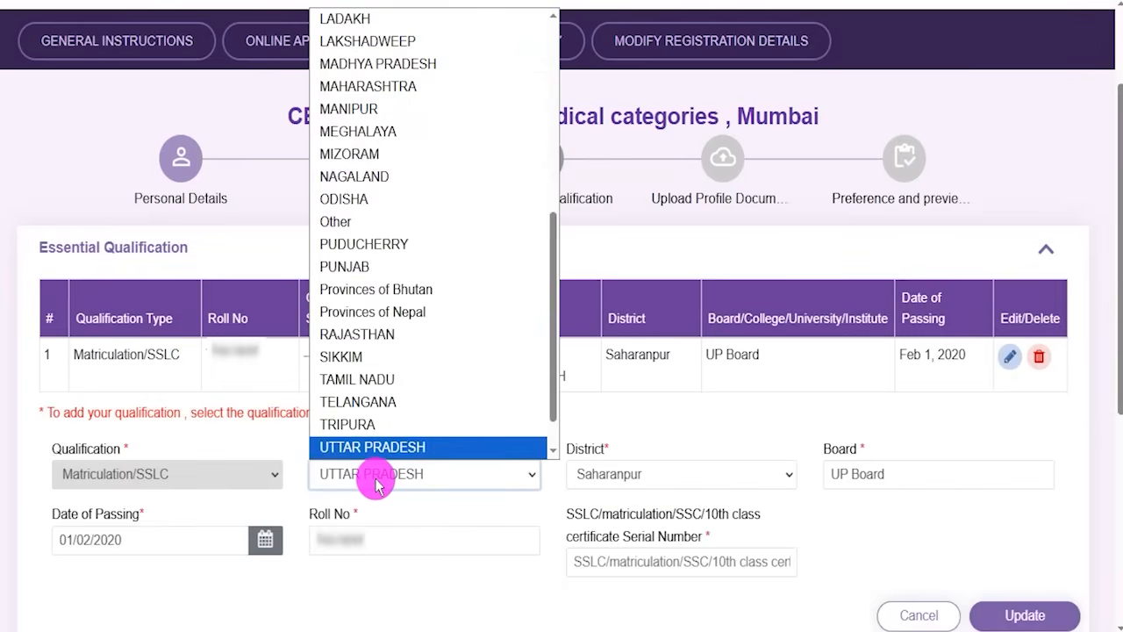
pyautogui.click(376, 481)
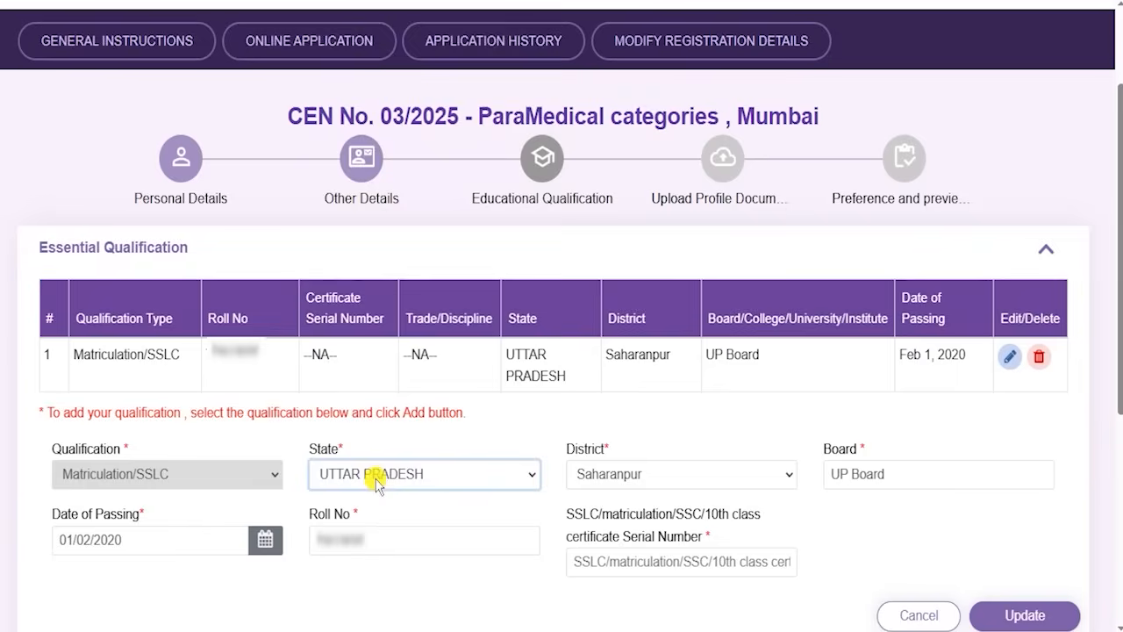
pyautogui.click(646, 468)
pyautogui.click(842, 482)
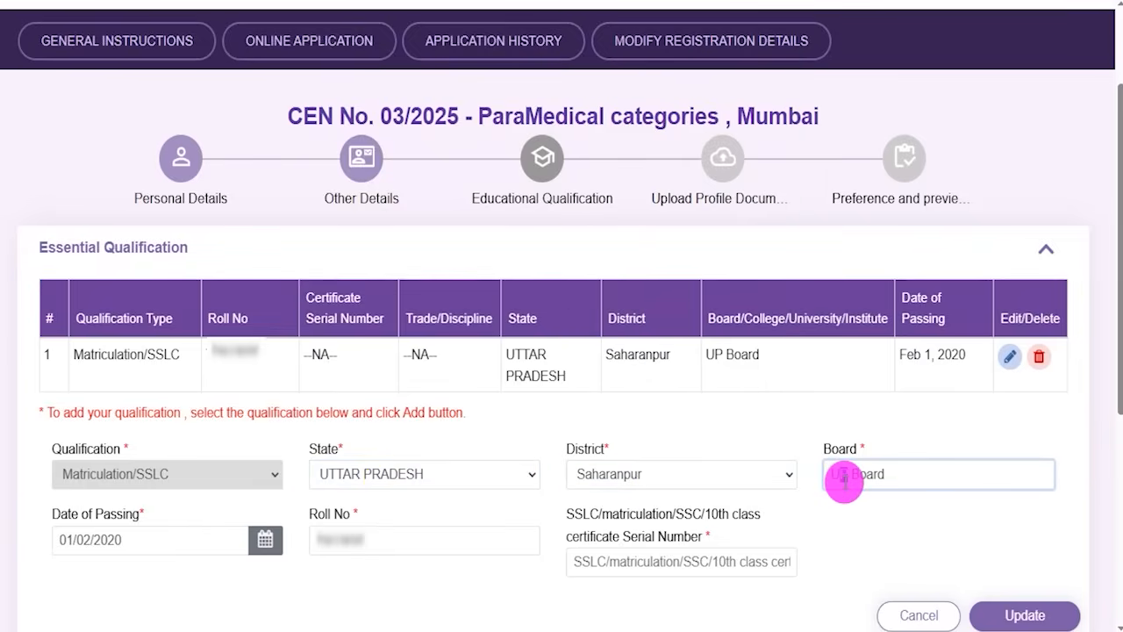
pyautogui.click(190, 541)
pyautogui.click(349, 555)
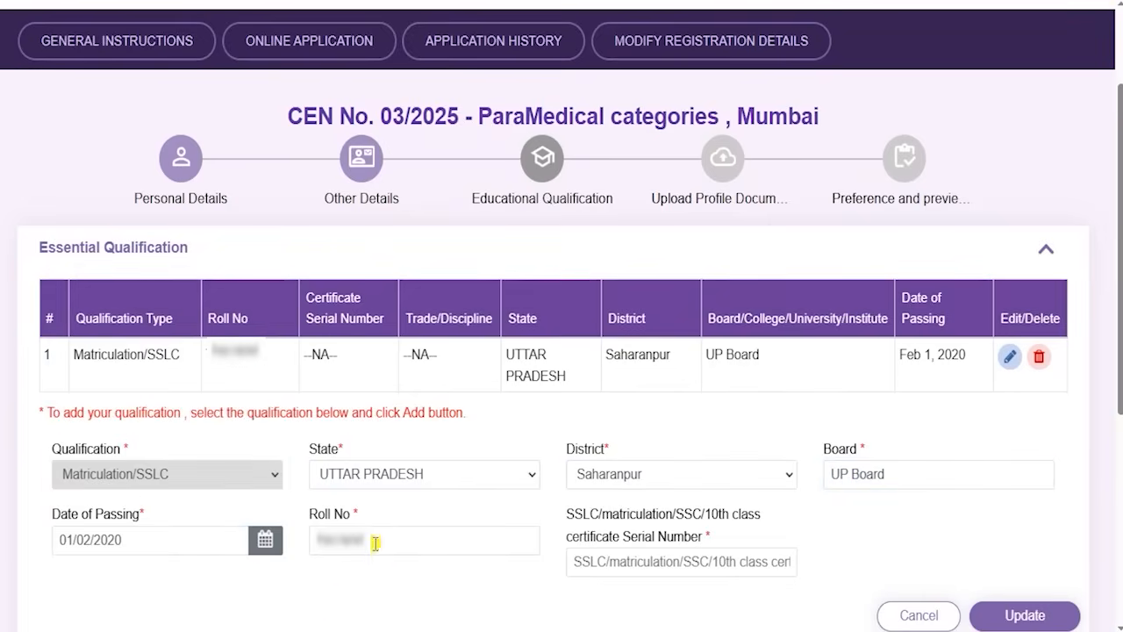
pyautogui.click(375, 543)
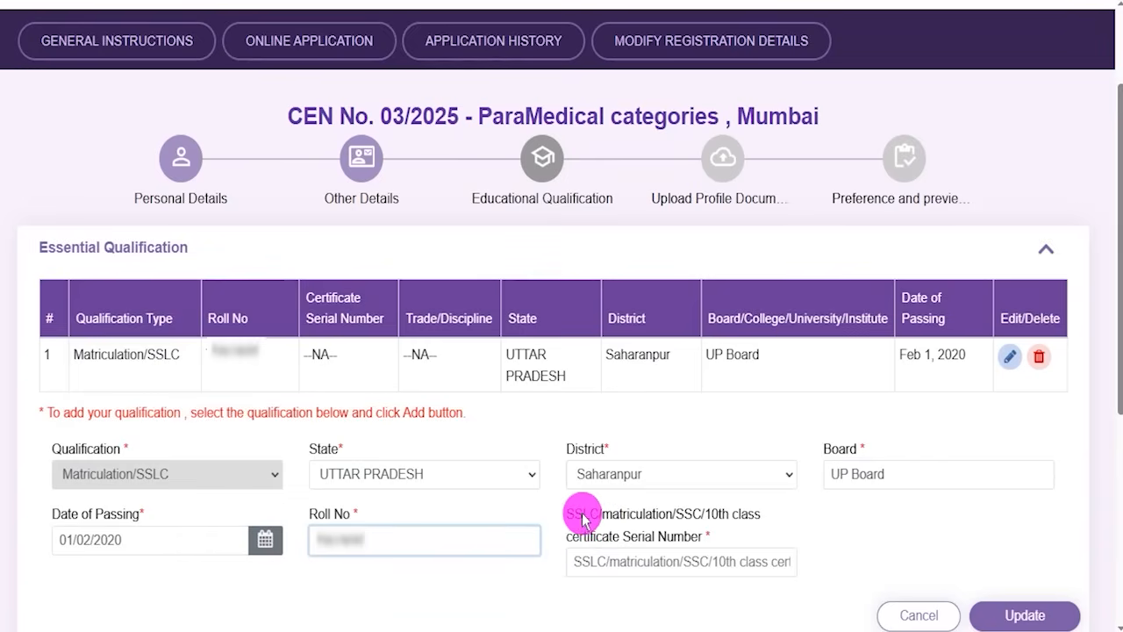
# Fill in the 10th class certificate serial number, update the Matriculation/SSLC entry and check its row in the table
pyautogui.click(632, 562)
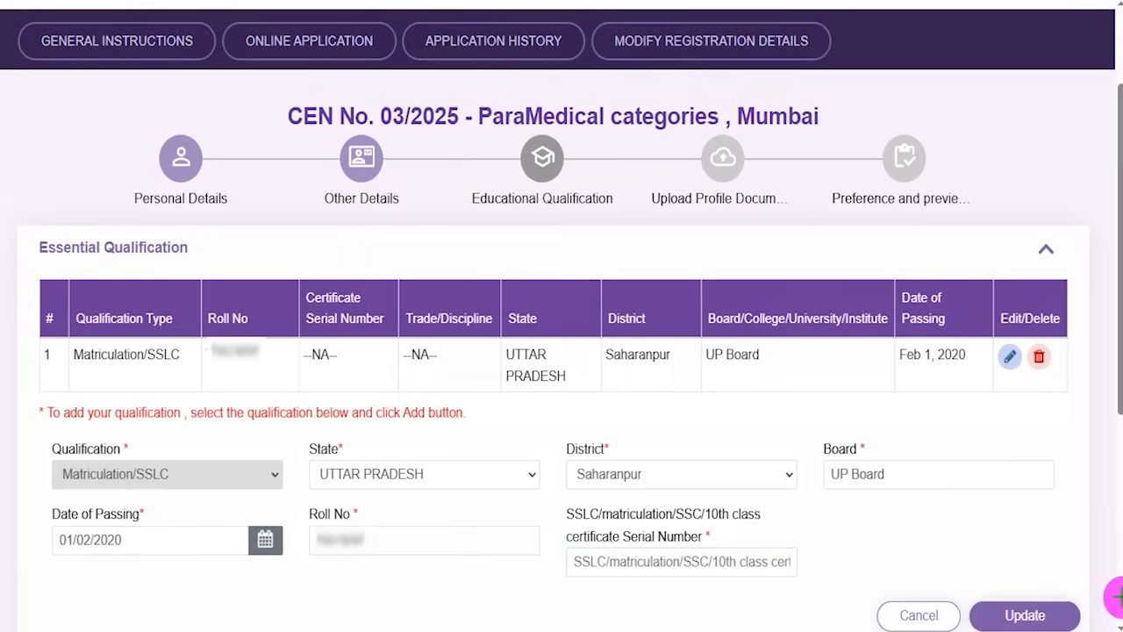
pyautogui.moveTo(995, 497); pyautogui.dragTo(1013, 559)
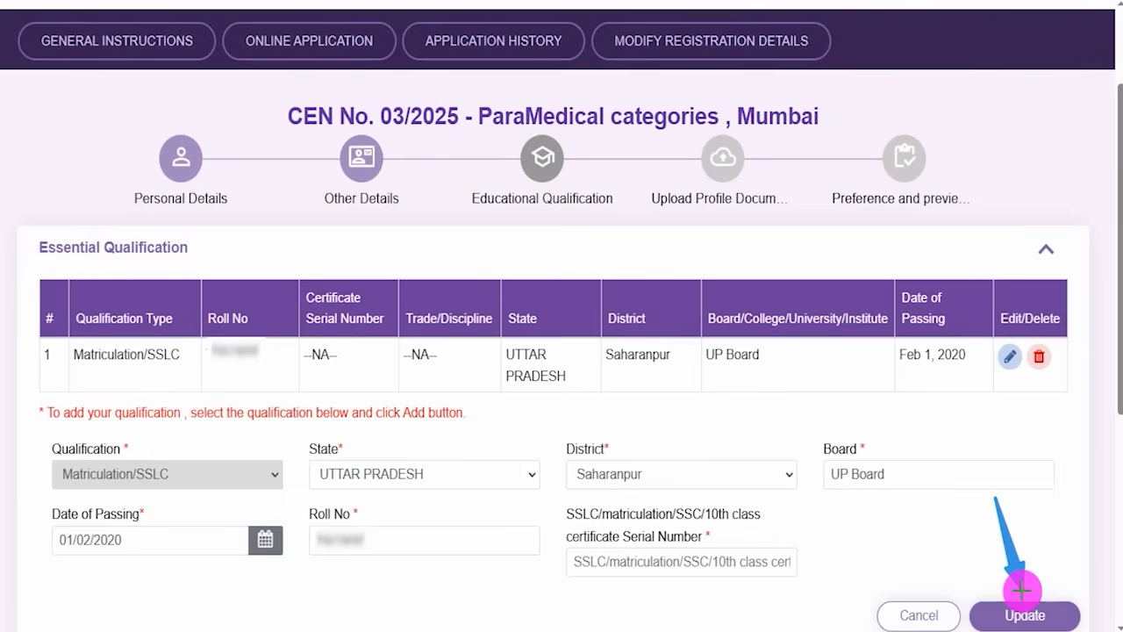
pyautogui.click(1022, 592)
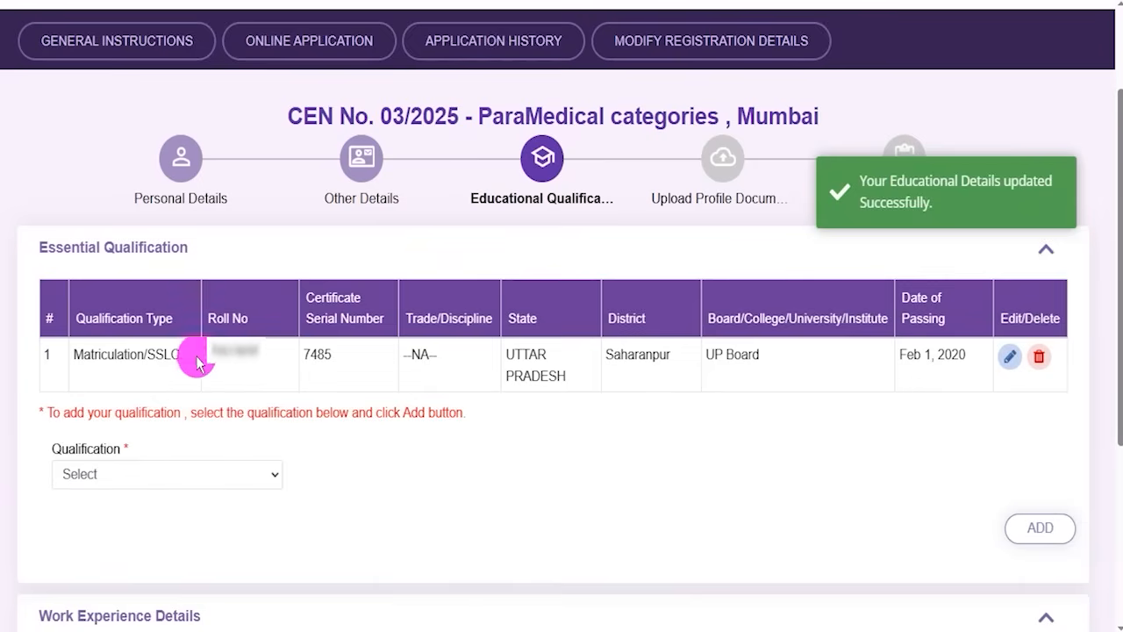
pyautogui.moveTo(107, 354); pyautogui.dragTo(301, 358)
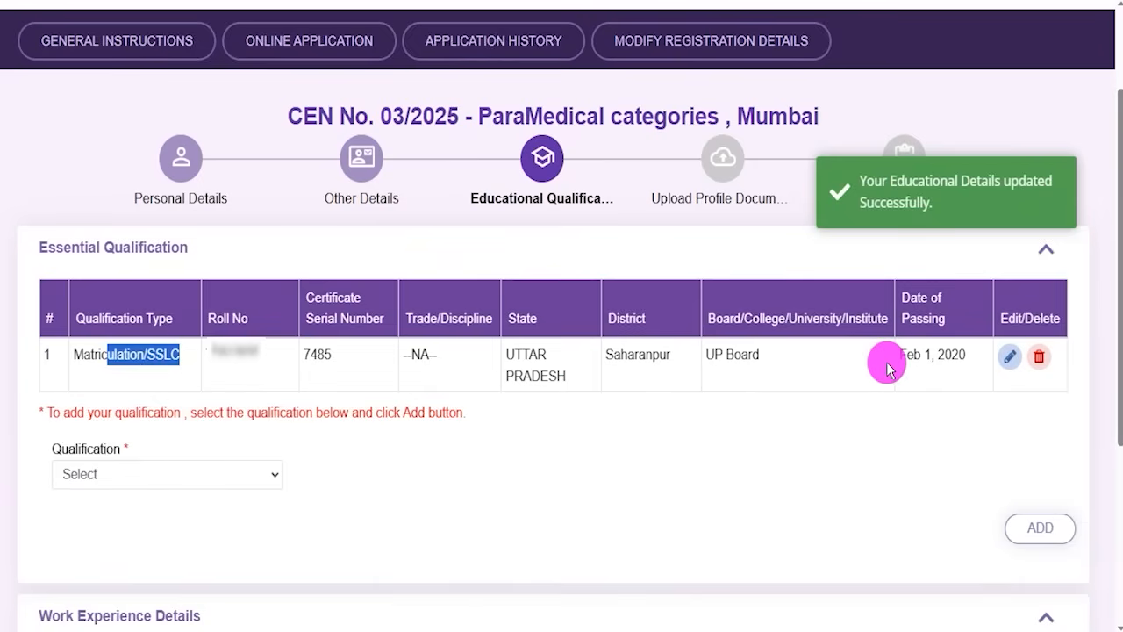
# Select 10+2 or its equivalent as the qualification and go through its fields, from discipline, state and district to percentage
pyautogui.click(110, 474)
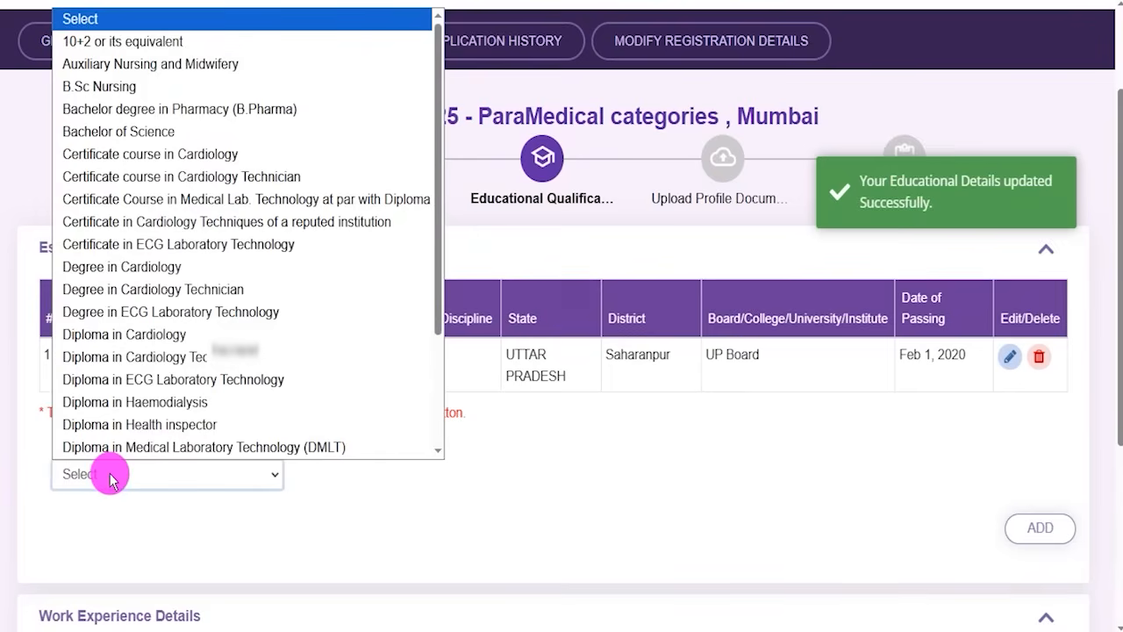
pyautogui.click(154, 44)
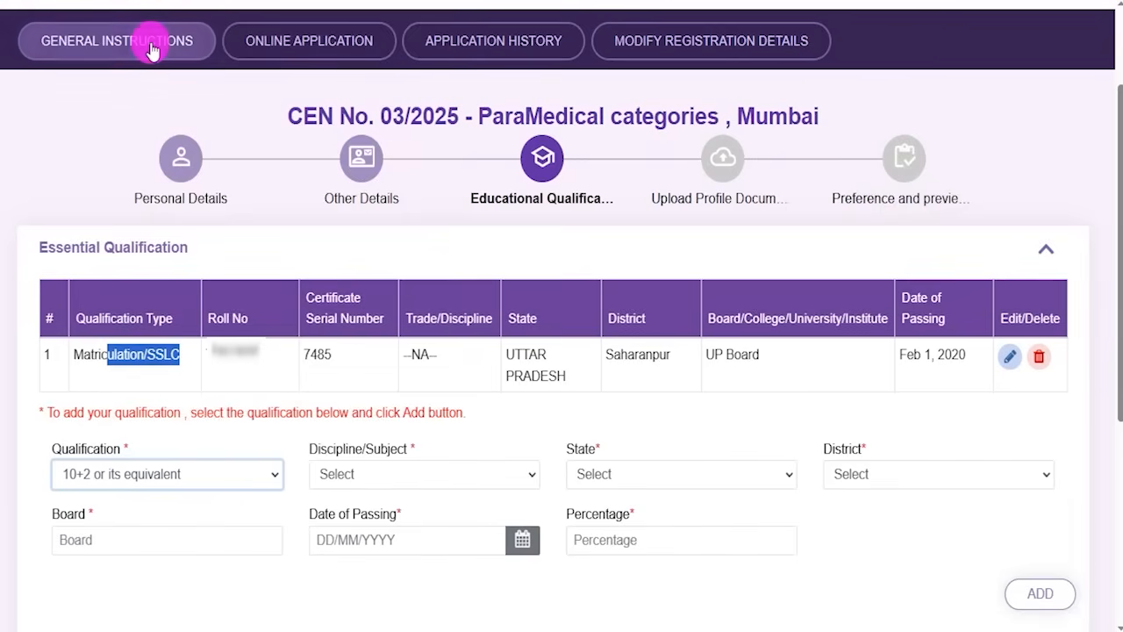
pyautogui.click(290, 566)
pyautogui.click(362, 476)
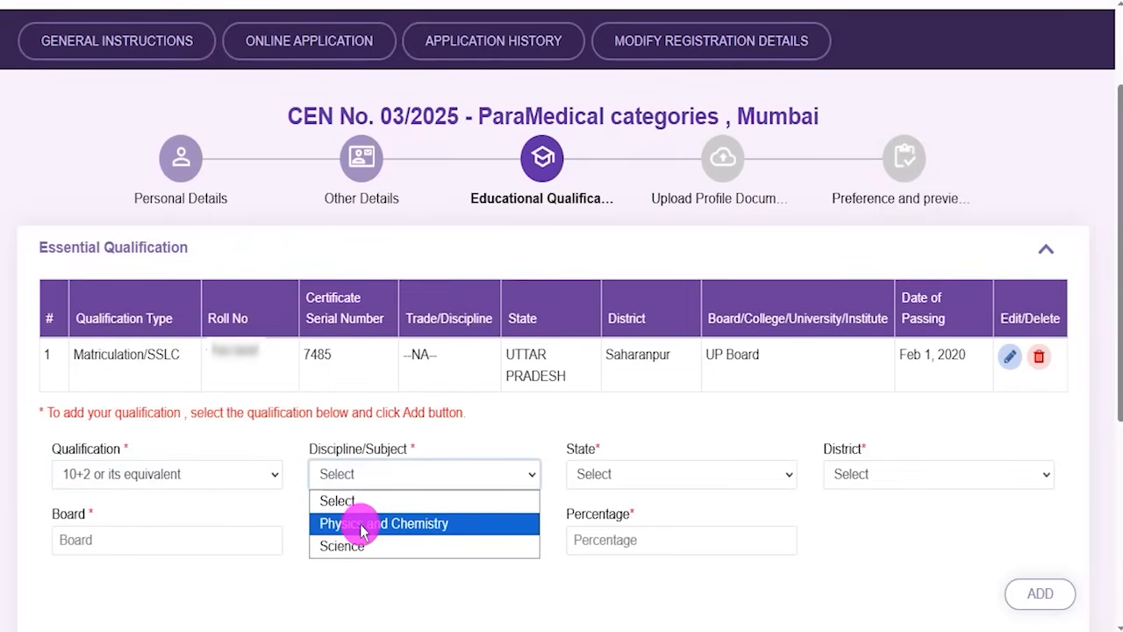
pyautogui.click(657, 474)
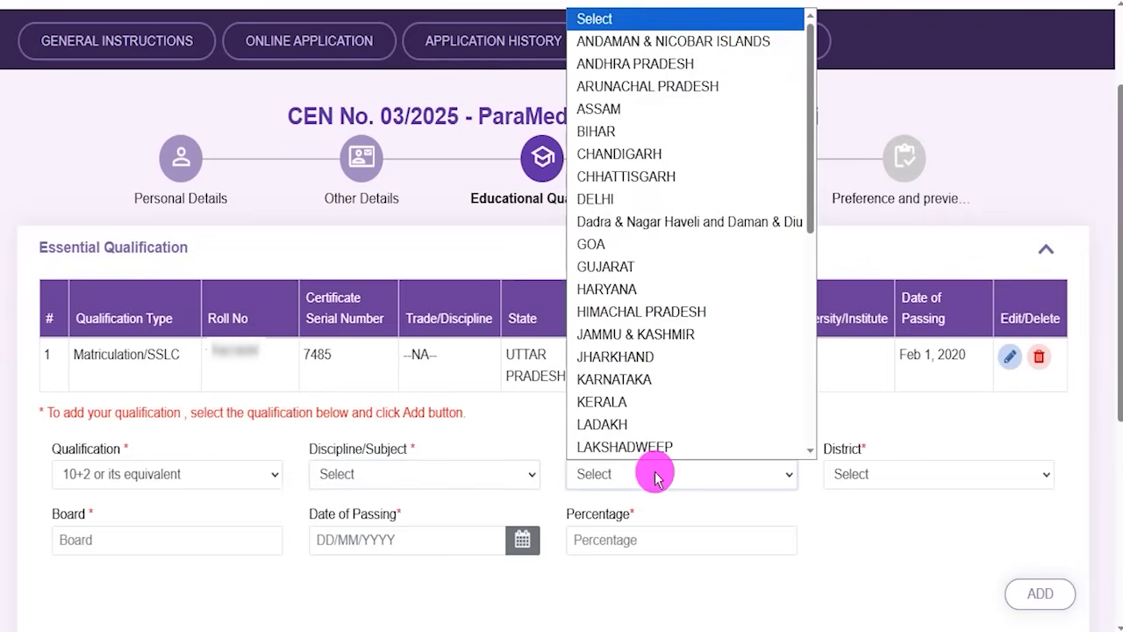
pyautogui.click(899, 474)
pyautogui.click(111, 542)
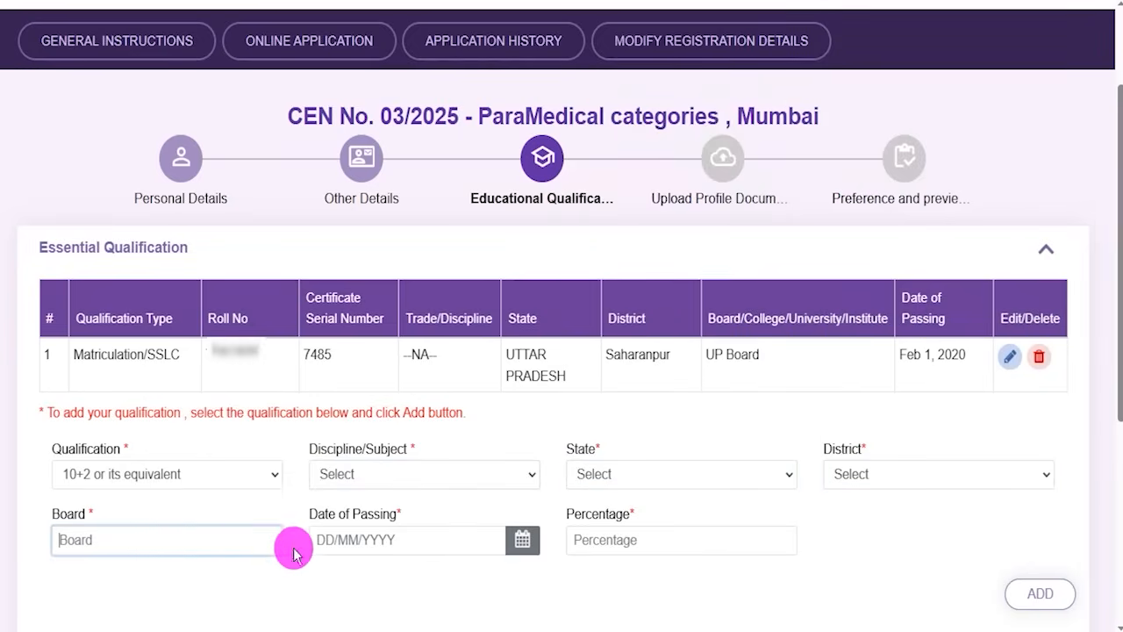
pyautogui.click(427, 539)
pyautogui.click(595, 540)
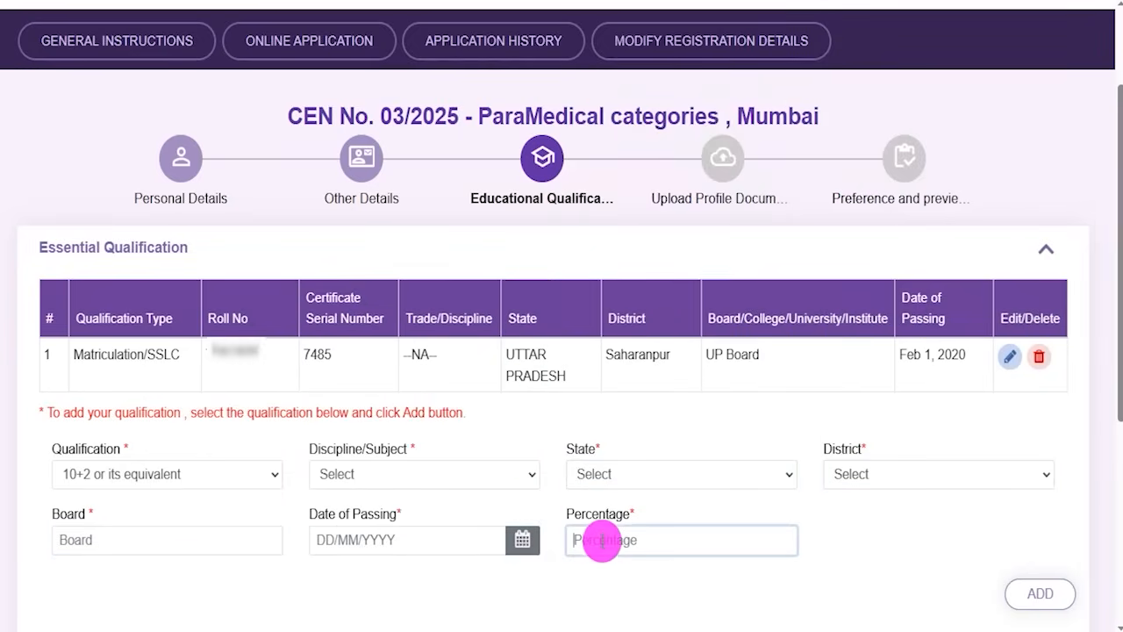
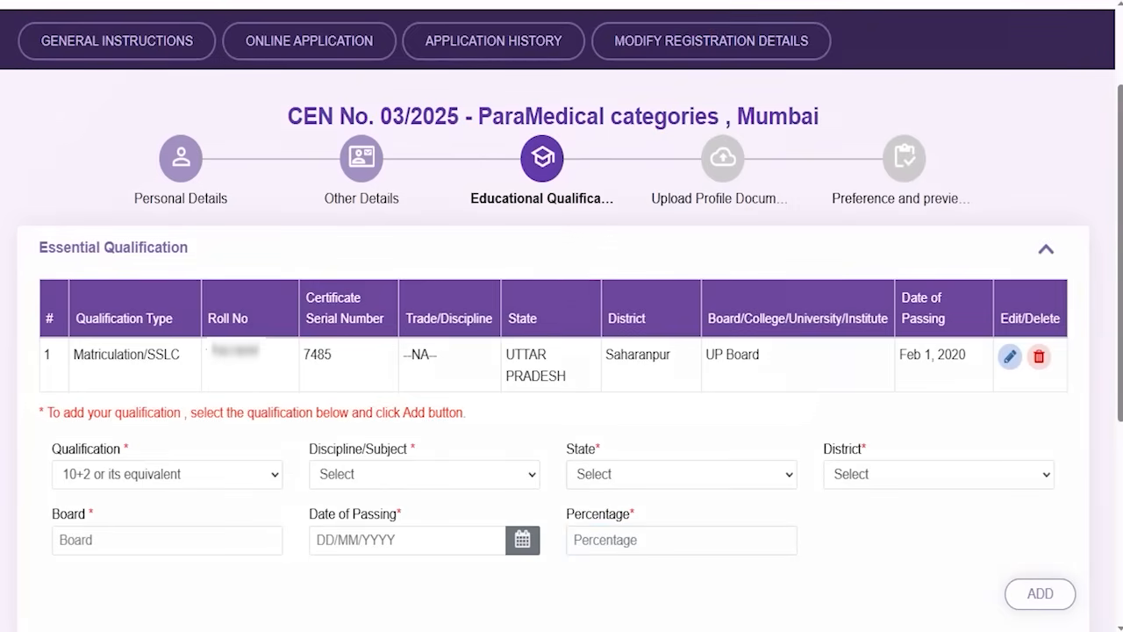
# Look through the full list of available qualifications, keeping 10+2 or its equivalent selected
pyautogui.click(211, 475)
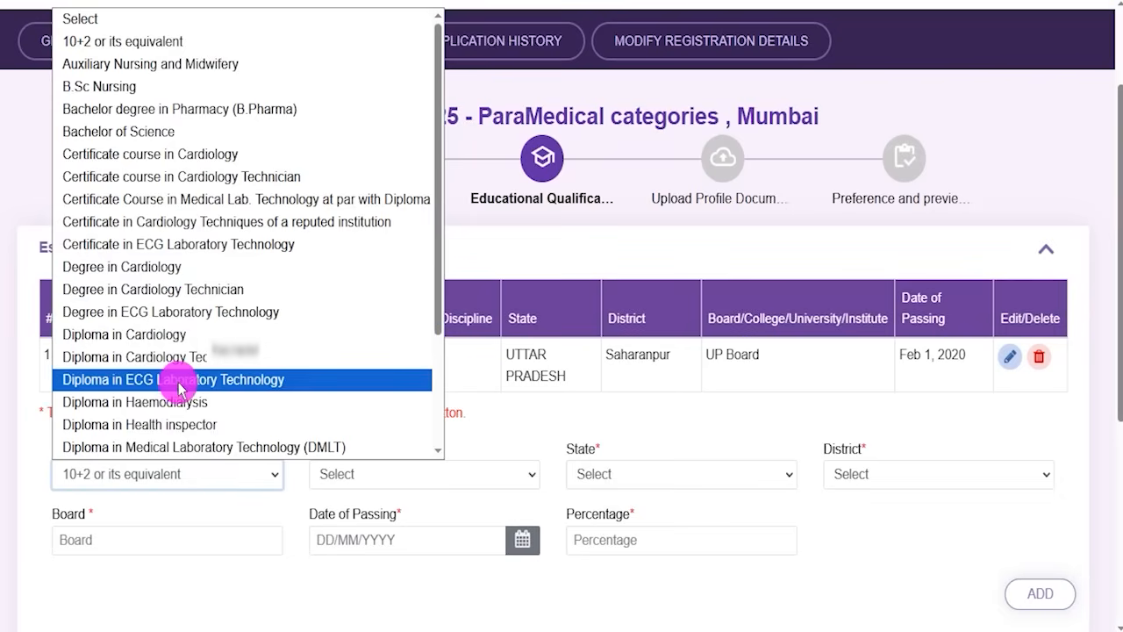
pyautogui.scroll(-3, 185, 377)
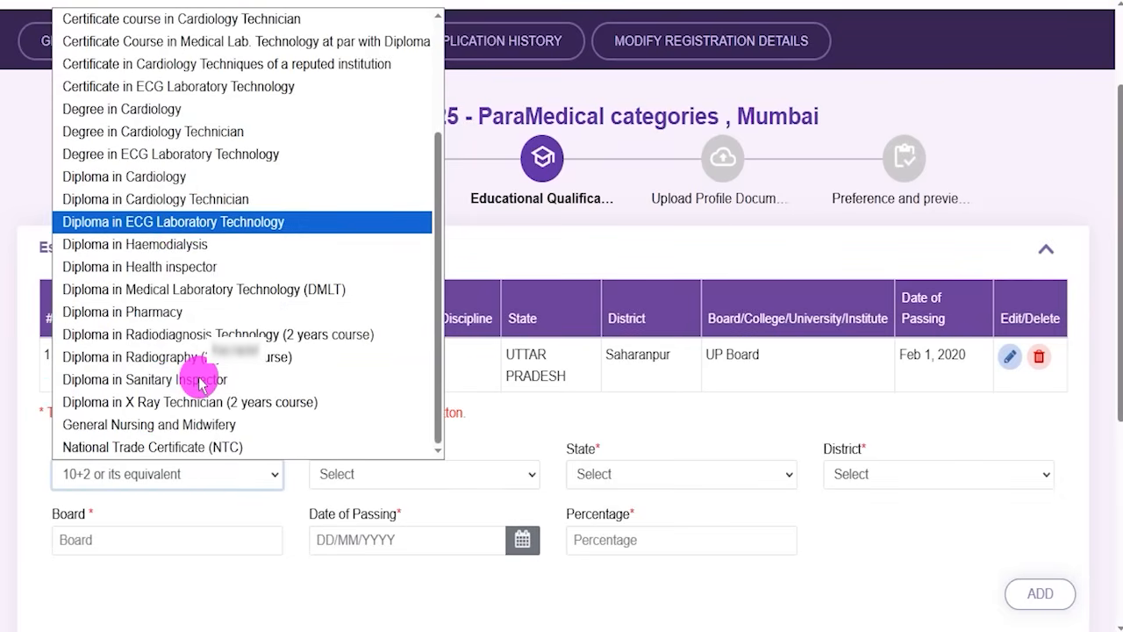
pyautogui.scroll(3, 200, 383)
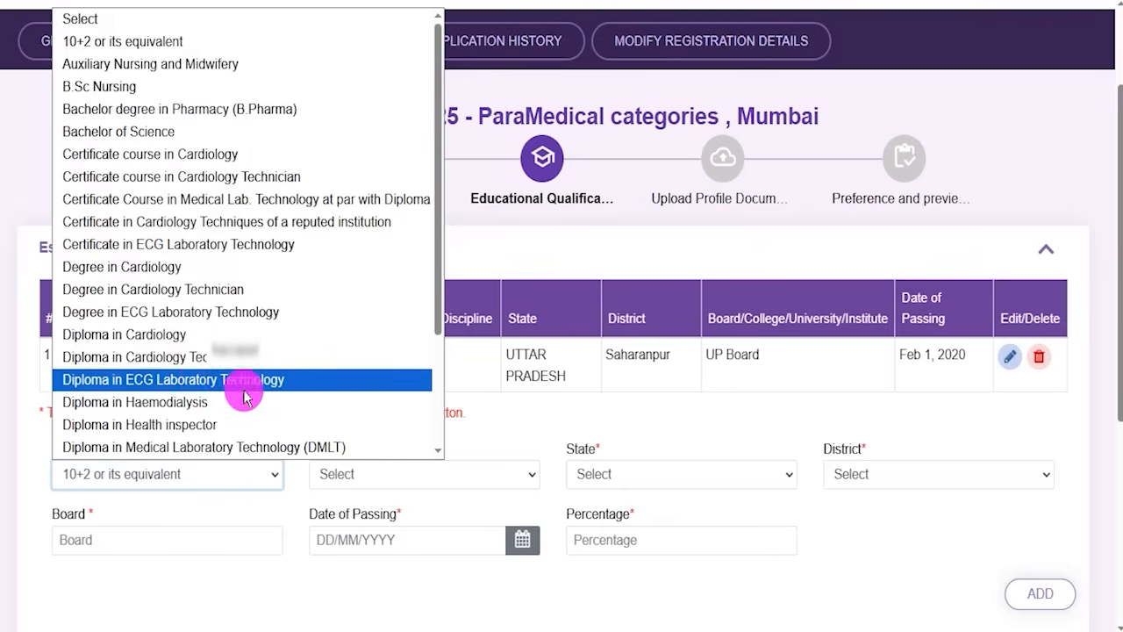
pyautogui.click(610, 583)
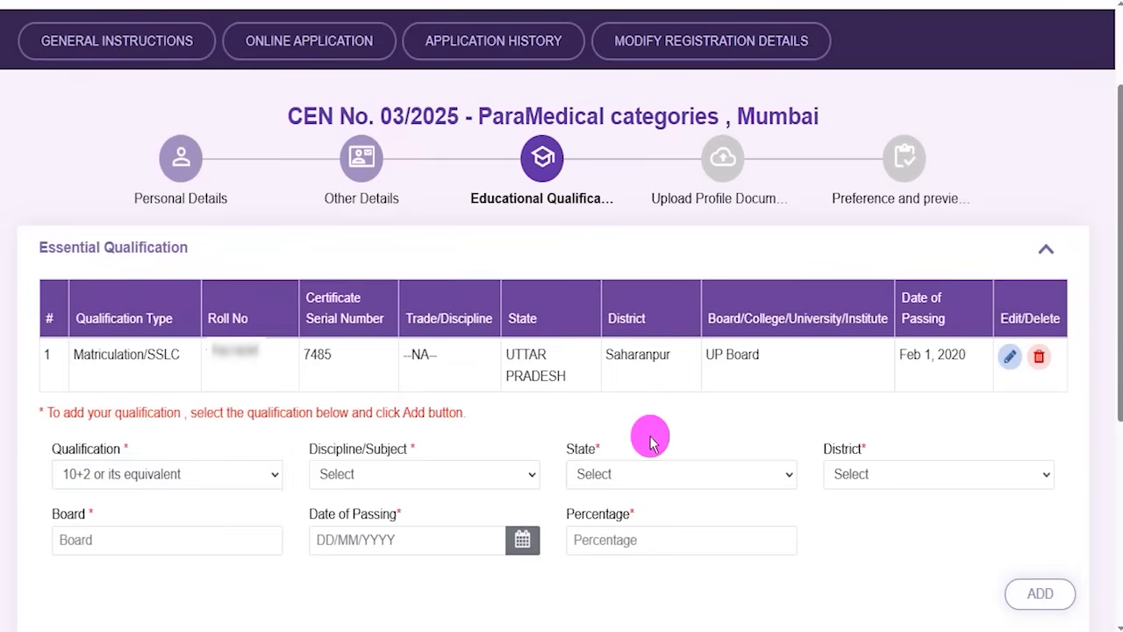
# Under Work Experience Details, choose In-house Training / Experience in Haemodialysis work in a reputed institution and set the employment to Past
pyautogui.scroll(-4, 235, 373)
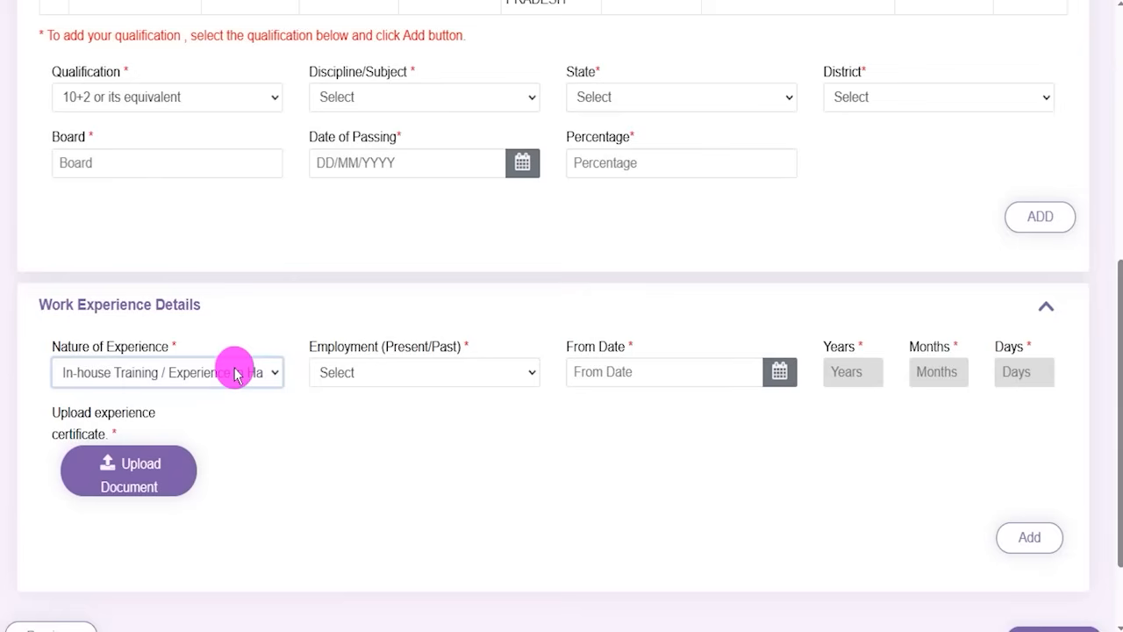
pyautogui.click(176, 374)
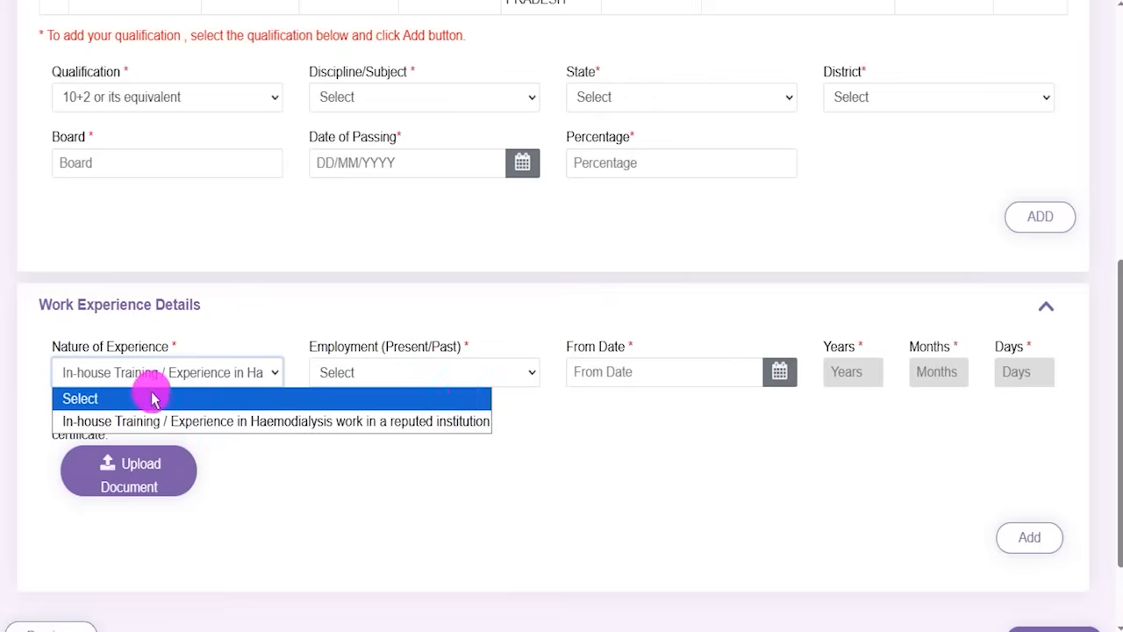
pyautogui.click(149, 396)
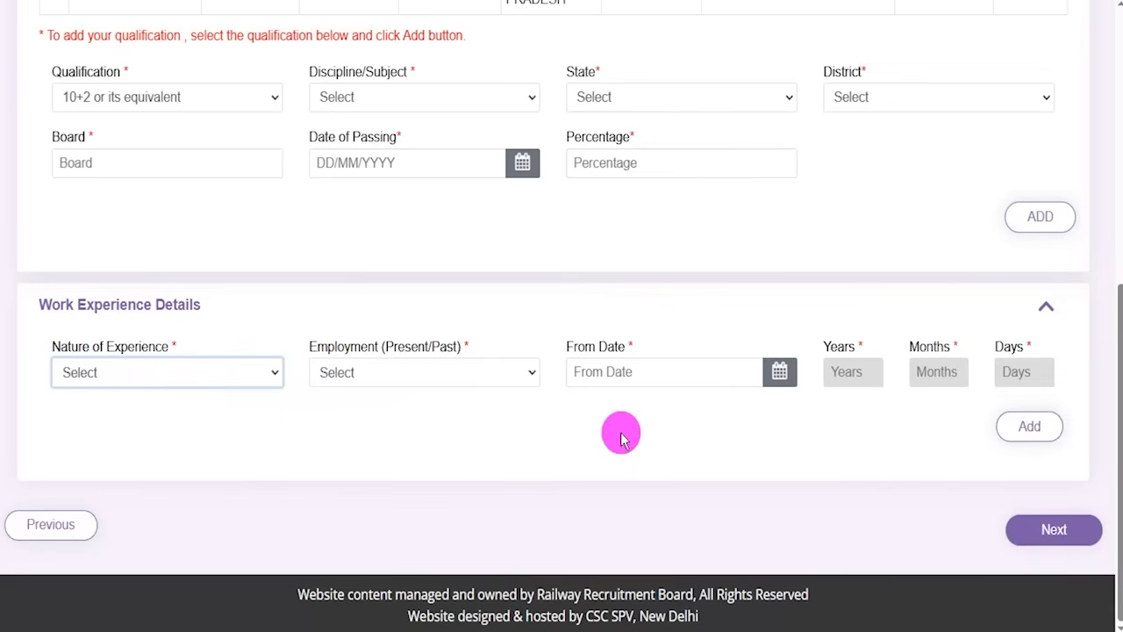
pyautogui.click(241, 375)
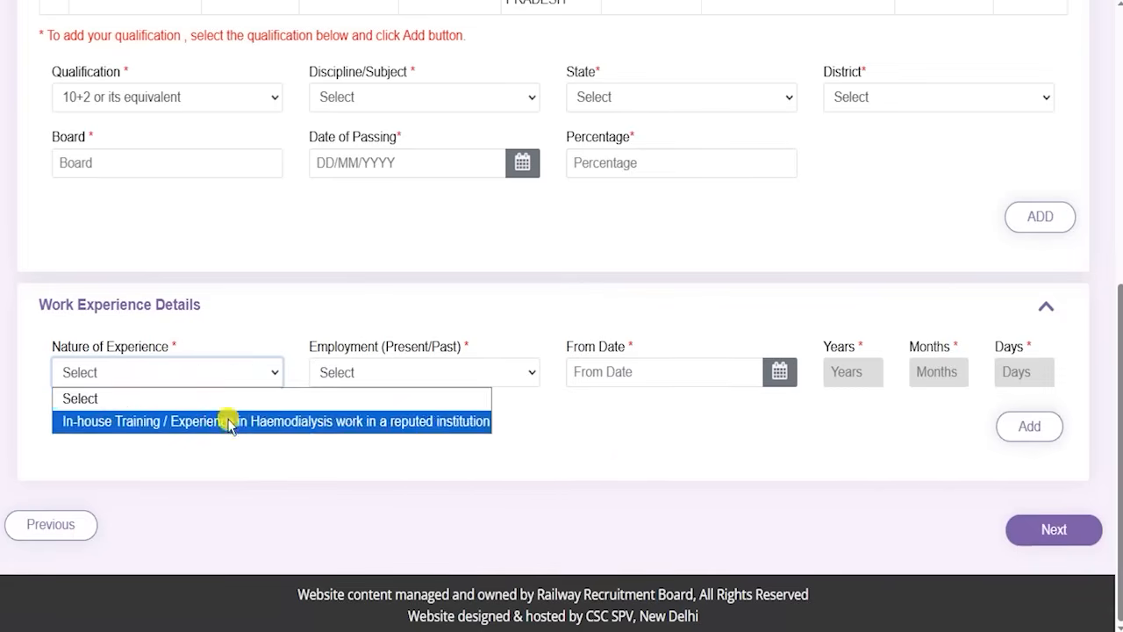
pyautogui.click(229, 422)
pyautogui.click(418, 386)
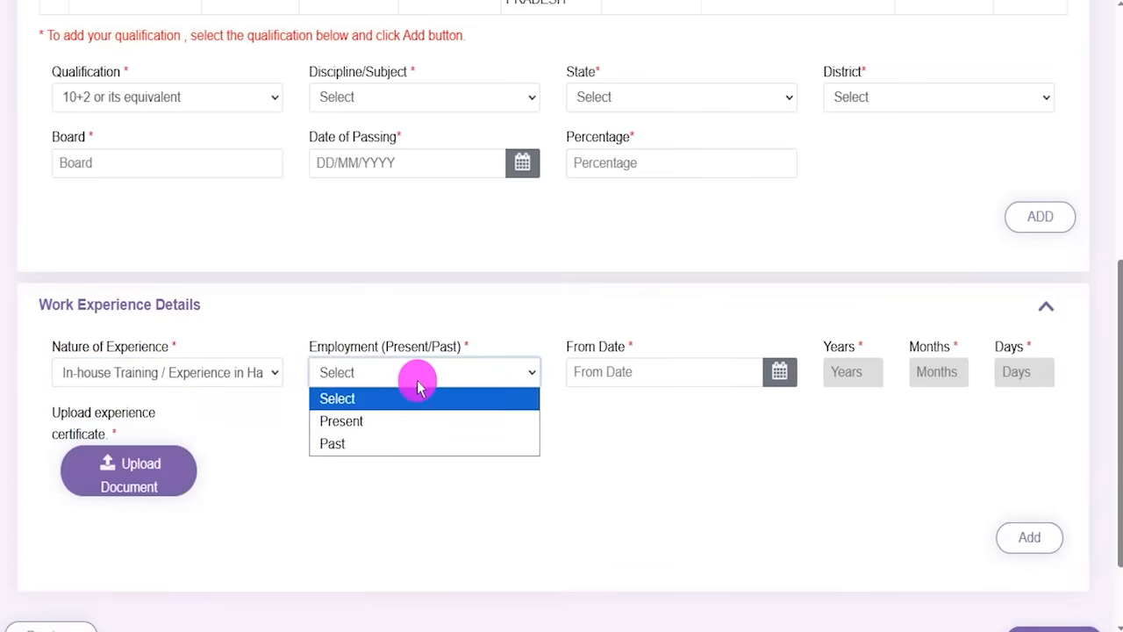
pyautogui.click(356, 441)
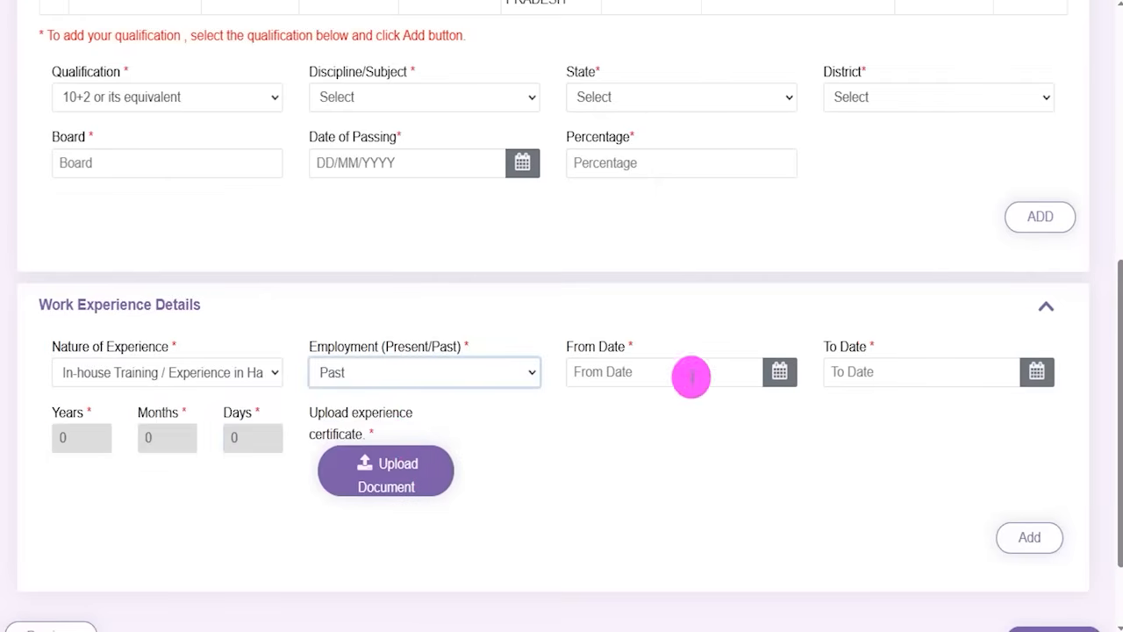
# Examine the work experience From Date and To Date fields and the experience certificate upload requirement
pyautogui.click(602, 368)
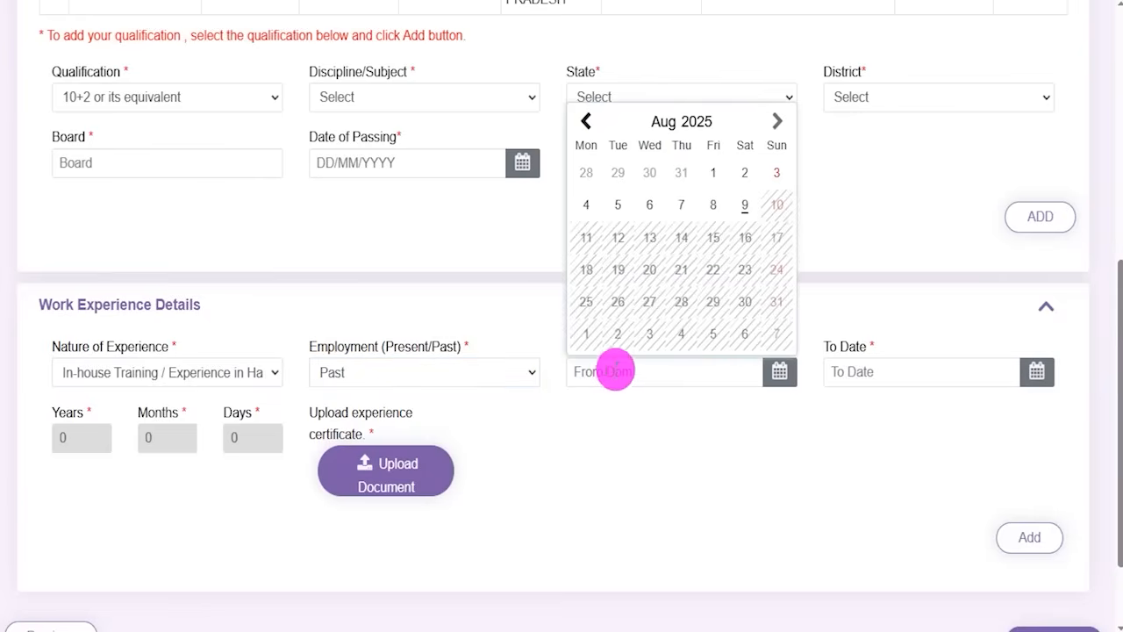
pyautogui.click(855, 372)
pyautogui.click(651, 450)
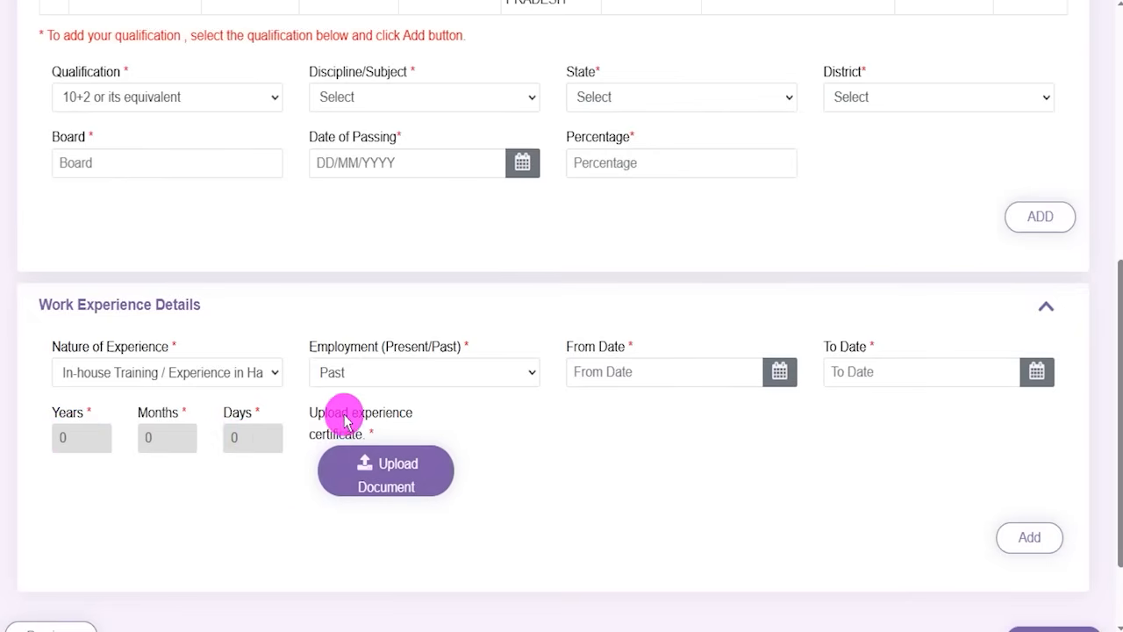
pyautogui.moveTo(335, 413); pyautogui.dragTo(372, 413)
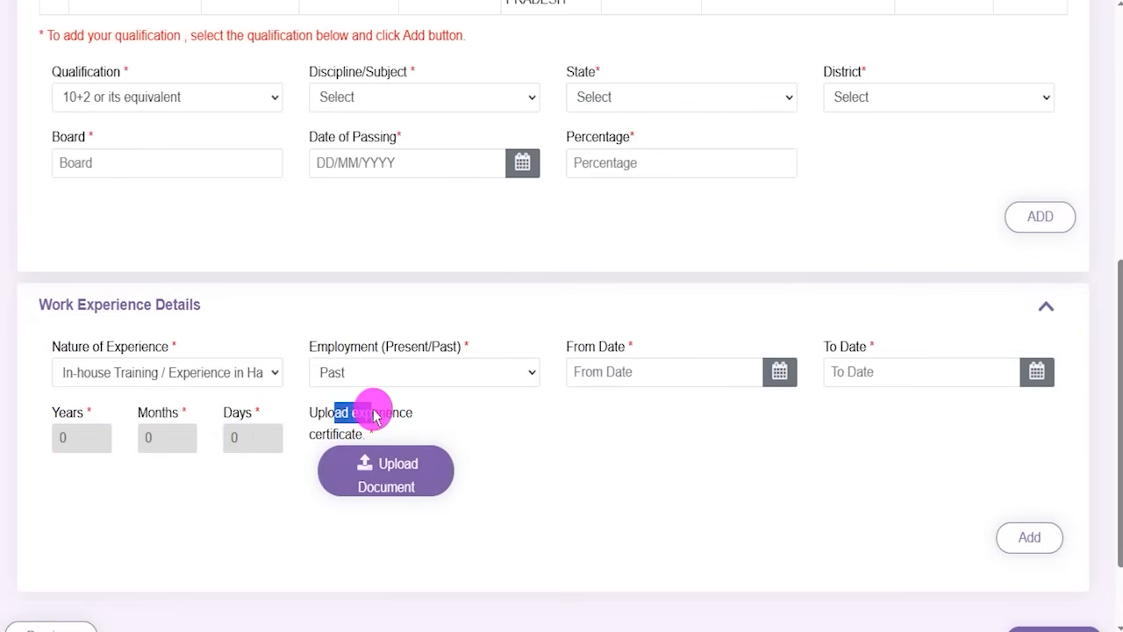
pyautogui.click(425, 482)
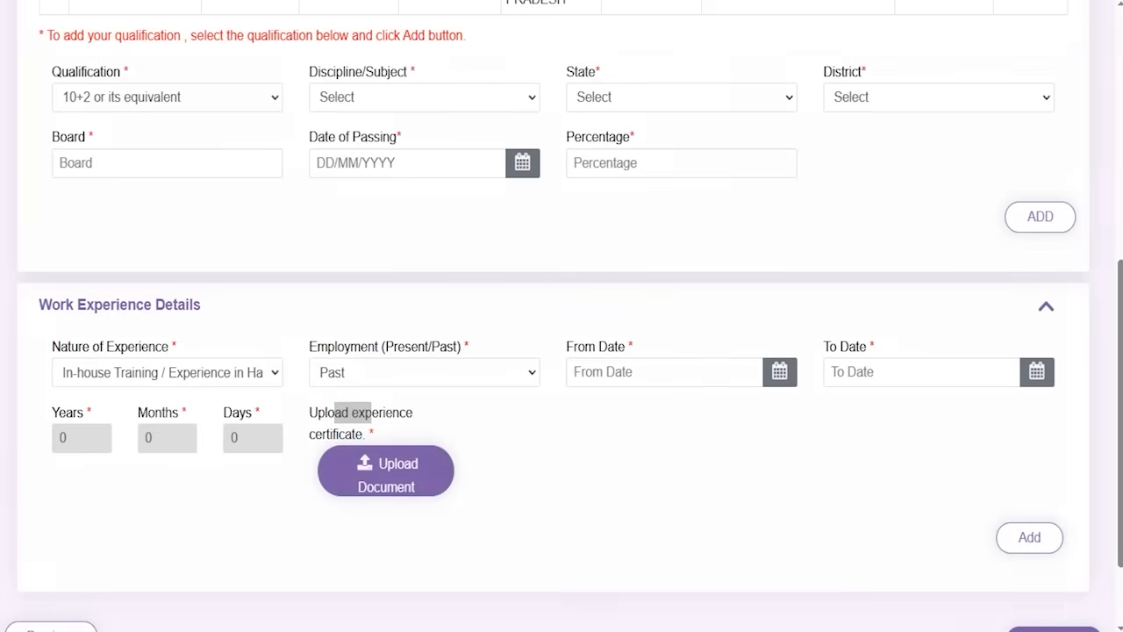
pyautogui.moveTo(712, 519); pyautogui.dragTo(970, 537)
# Proceed to the profile document upload stage and review the live photograph guidelines and the signature image specifications
pyautogui.scroll(-1, 747, 456)
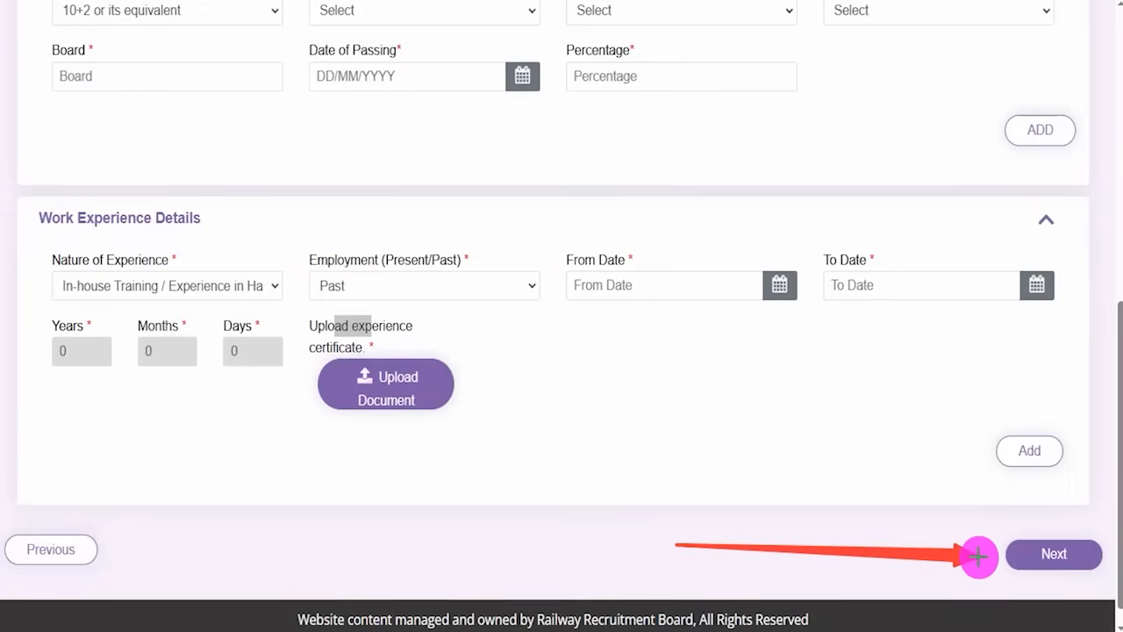
pyautogui.click(1018, 555)
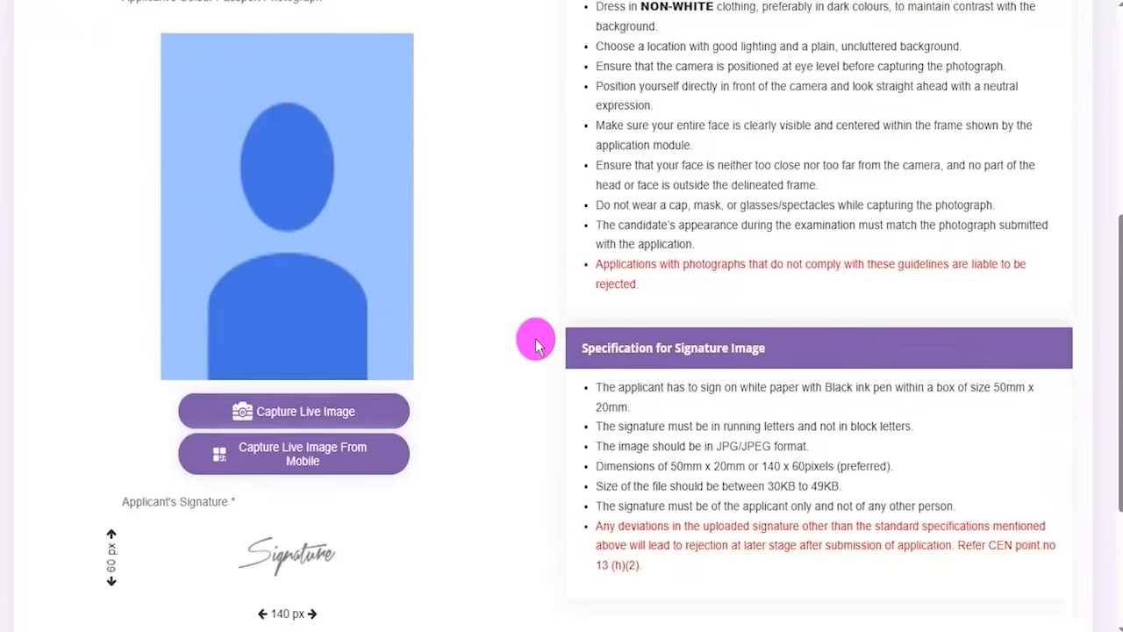
pyautogui.scroll(-3, 535, 344)
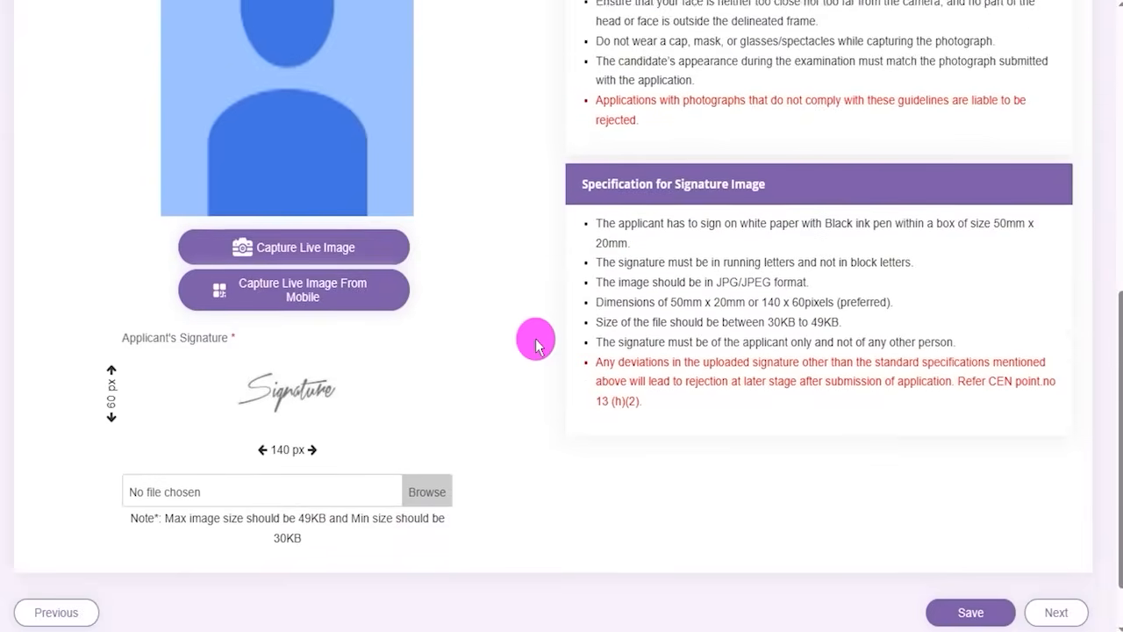
pyautogui.scroll(5, 536, 344)
pyautogui.scroll(-4, 535, 344)
pyautogui.scroll(-2, 535, 344)
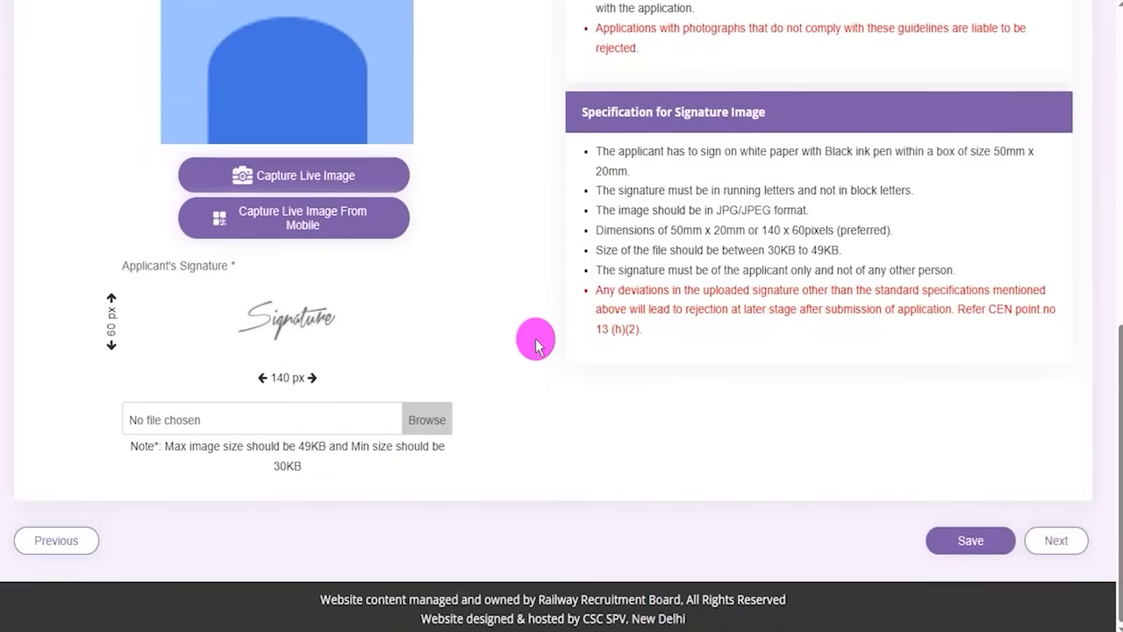
# Examine the photograph specifications on clothing, background, pose and face coverings, along with the mobile page for capturing a live image
pyautogui.scroll(4, 536, 344)
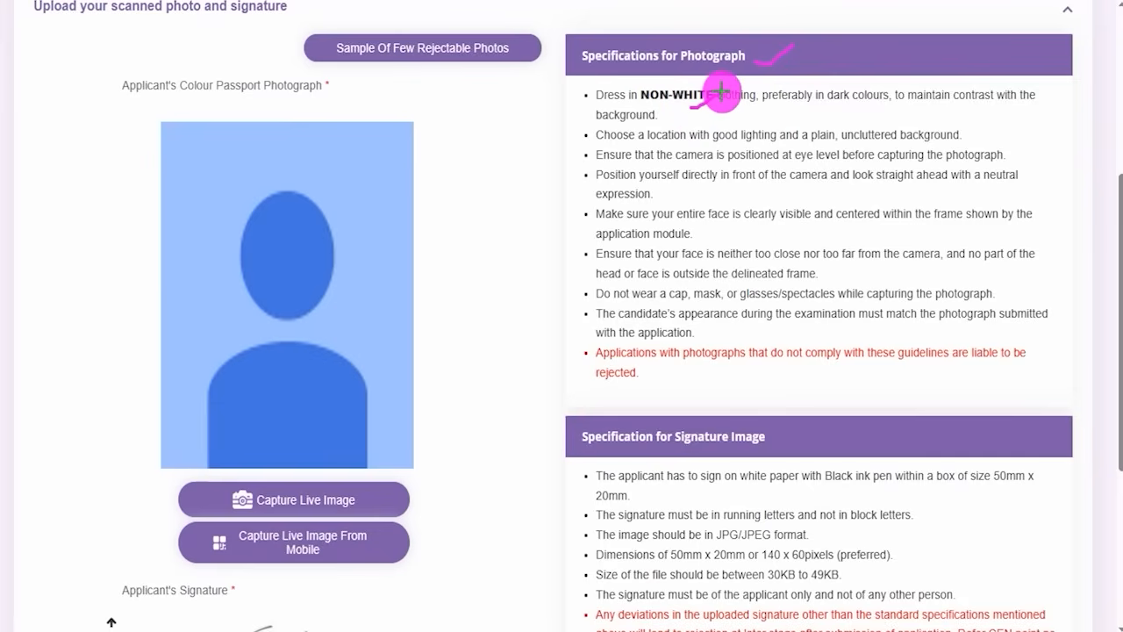
pyautogui.moveTo(965, 137); pyautogui.dragTo(1001, 119)
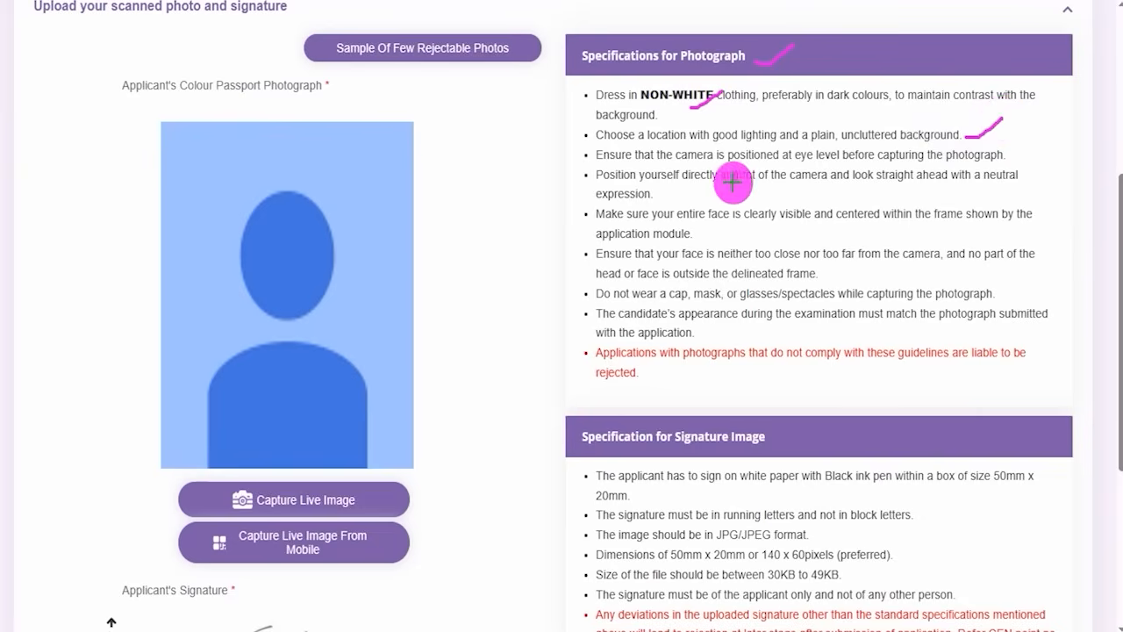
pyautogui.moveTo(680, 188); pyautogui.dragTo(720, 175)
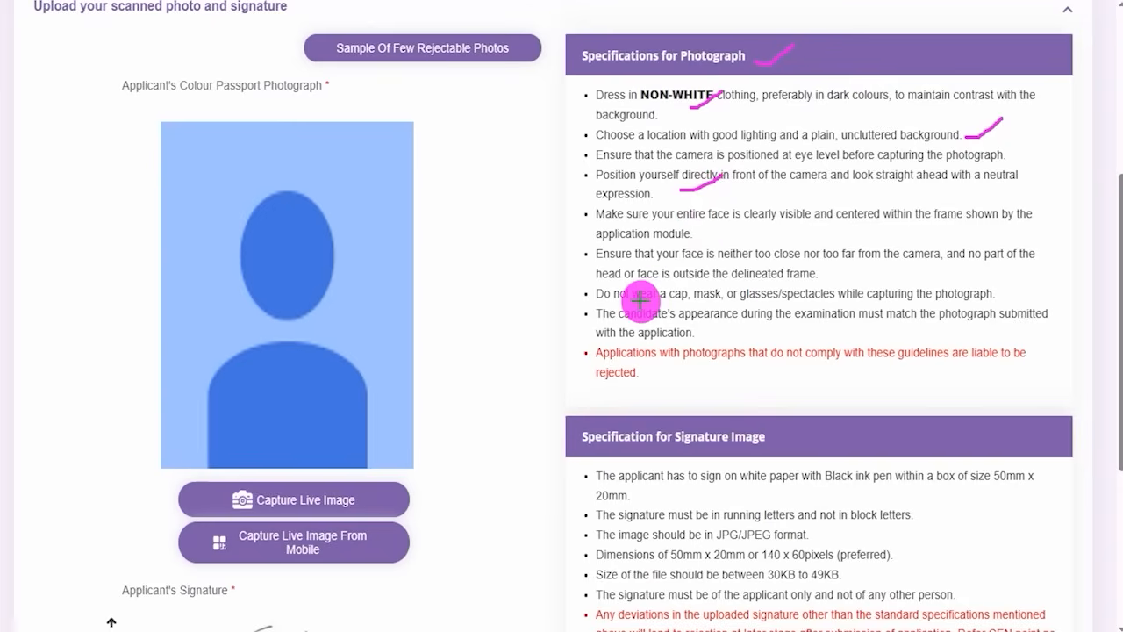
pyautogui.moveTo(638, 302); pyautogui.dragTo(673, 303)
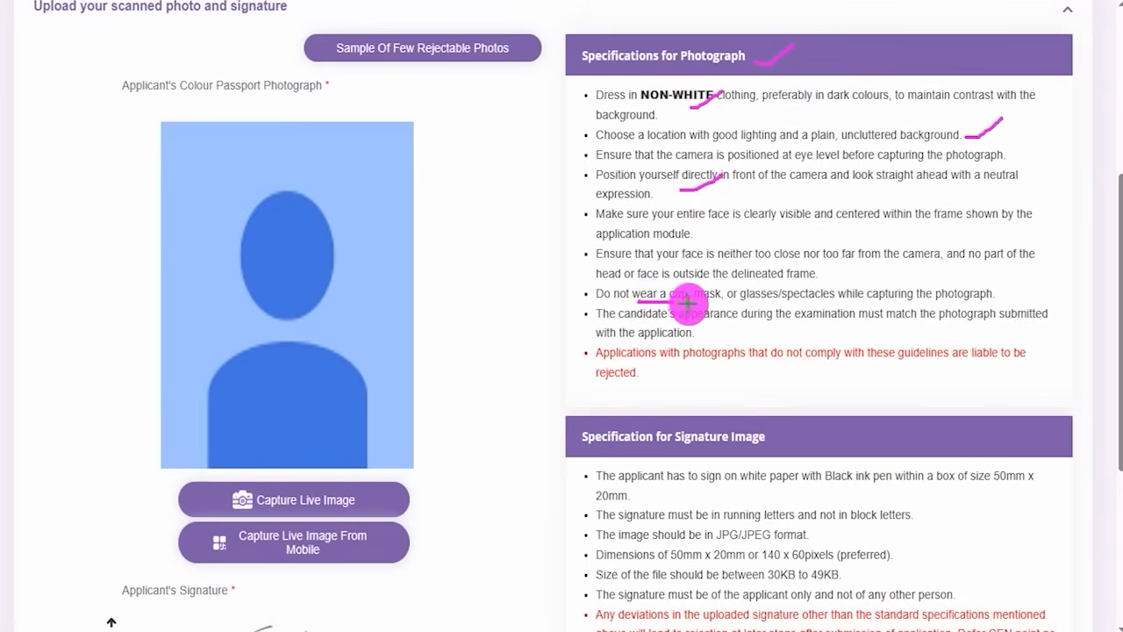
pyautogui.moveTo(699, 305); pyautogui.dragTo(713, 305)
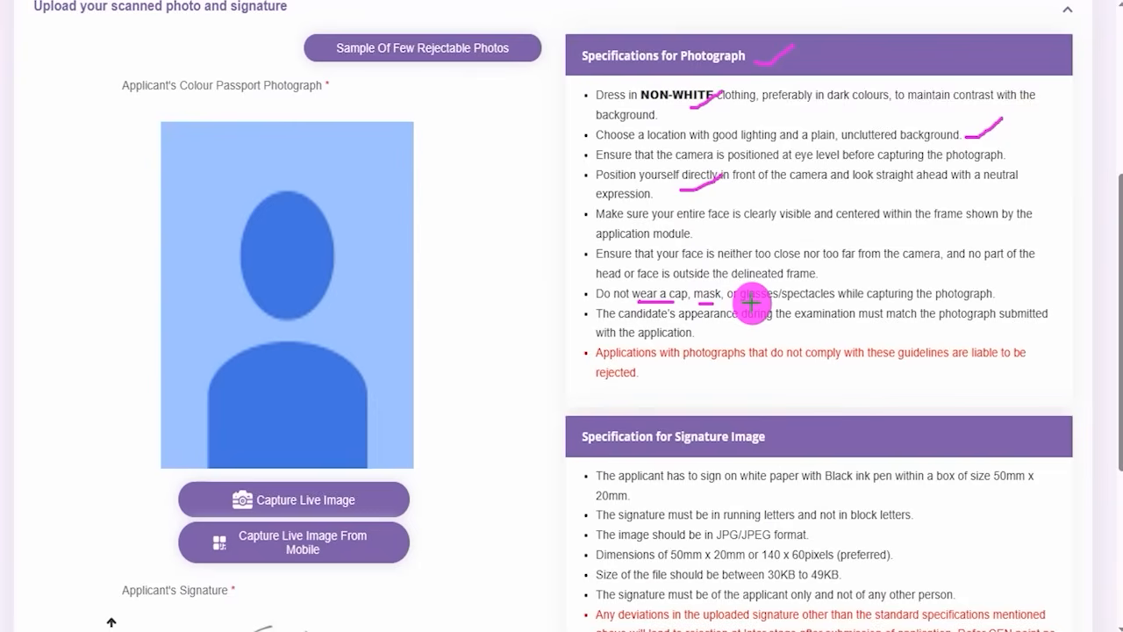
pyautogui.moveTo(749, 303); pyautogui.dragTo(803, 302)
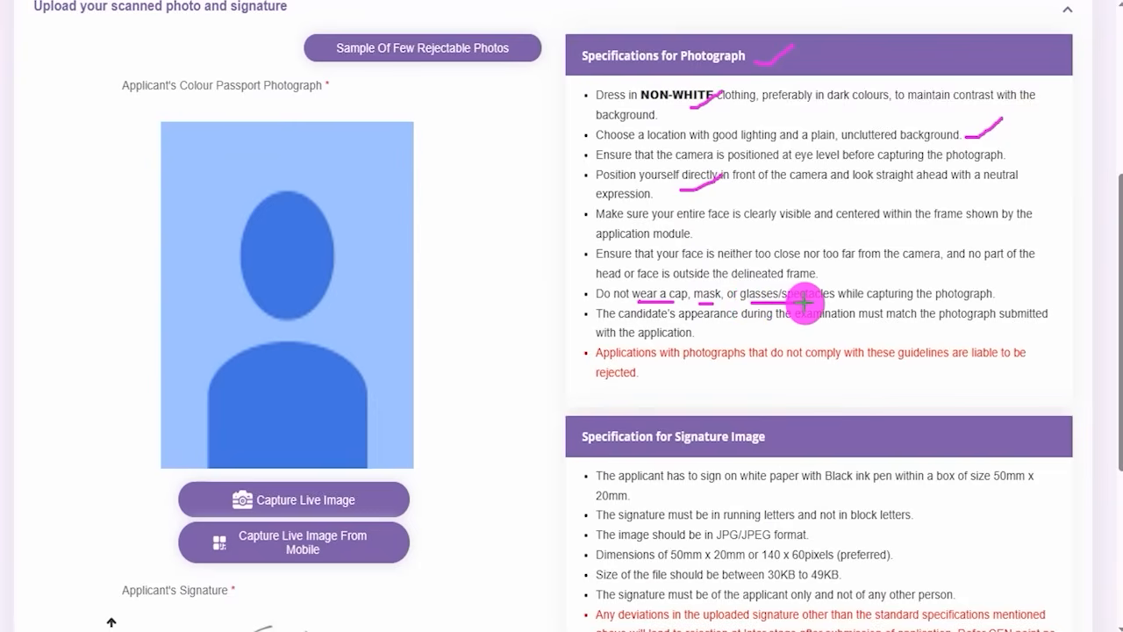
pyautogui.moveTo(784, 186); pyautogui.dragTo(813, 175)
pyautogui.moveTo(794, 224); pyautogui.dragTo(837, 219)
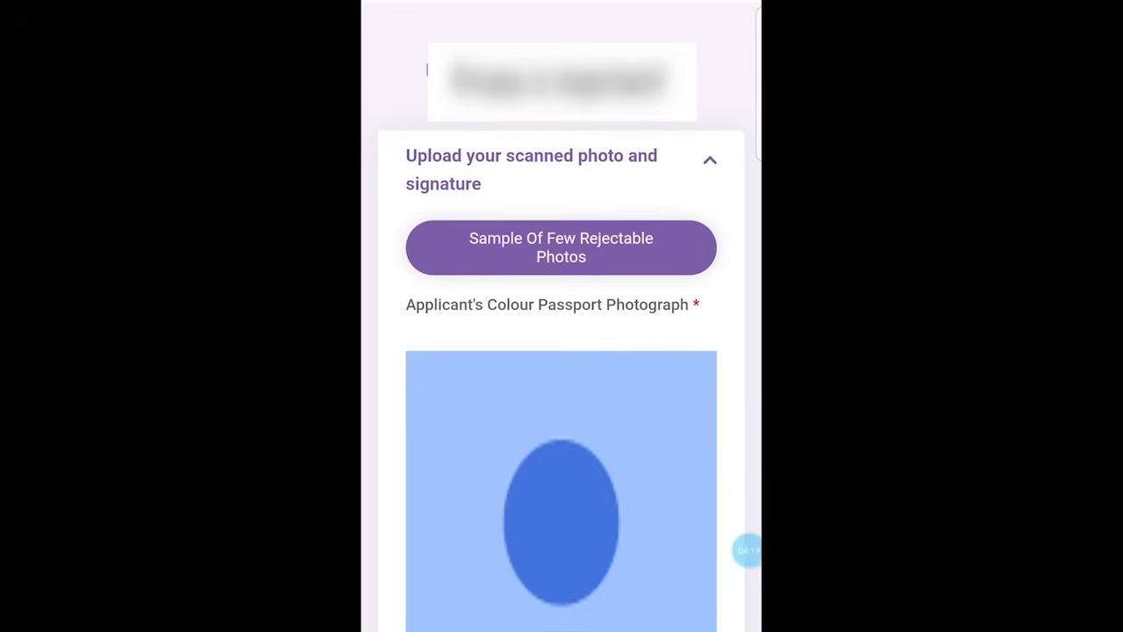
pyautogui.scroll(-5, 561, 316)
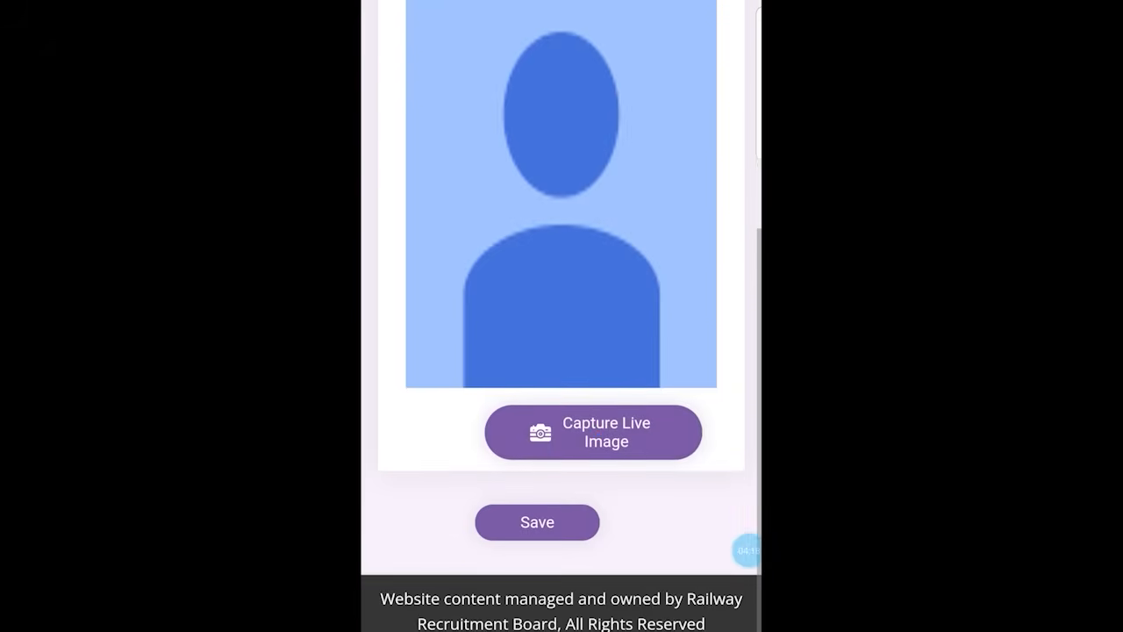
pyautogui.scroll(-1, 561, 316)
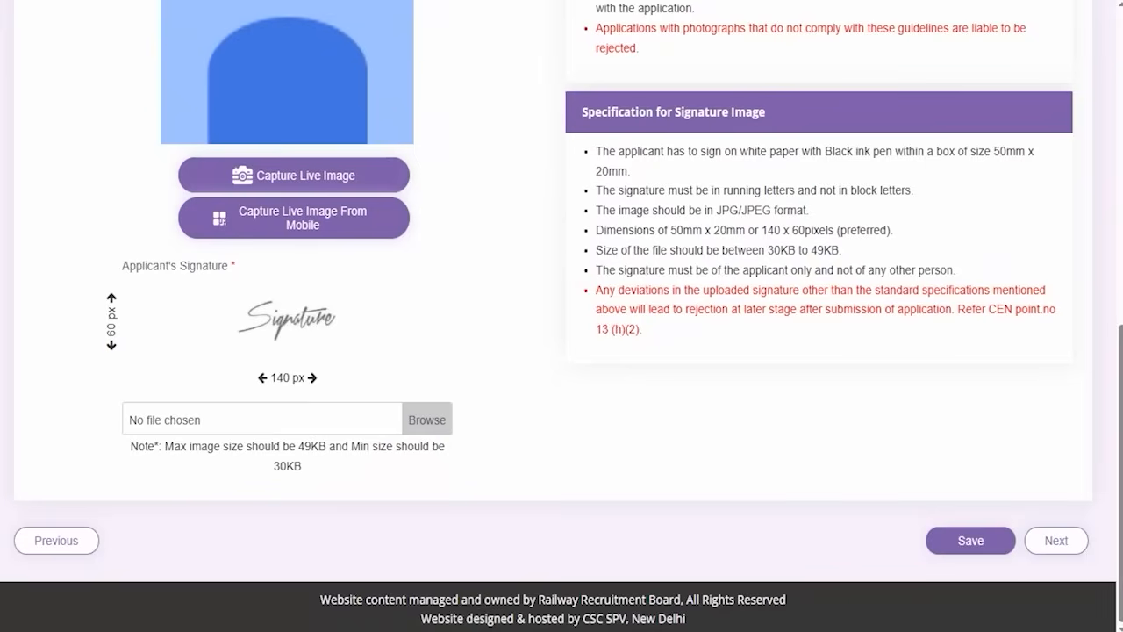
# Examine the signature requirements for paper and ink, image format, pixel dimensions and file size, plus the signature file field
pyautogui.moveTo(815, 211); pyautogui.dragTo(843, 195)
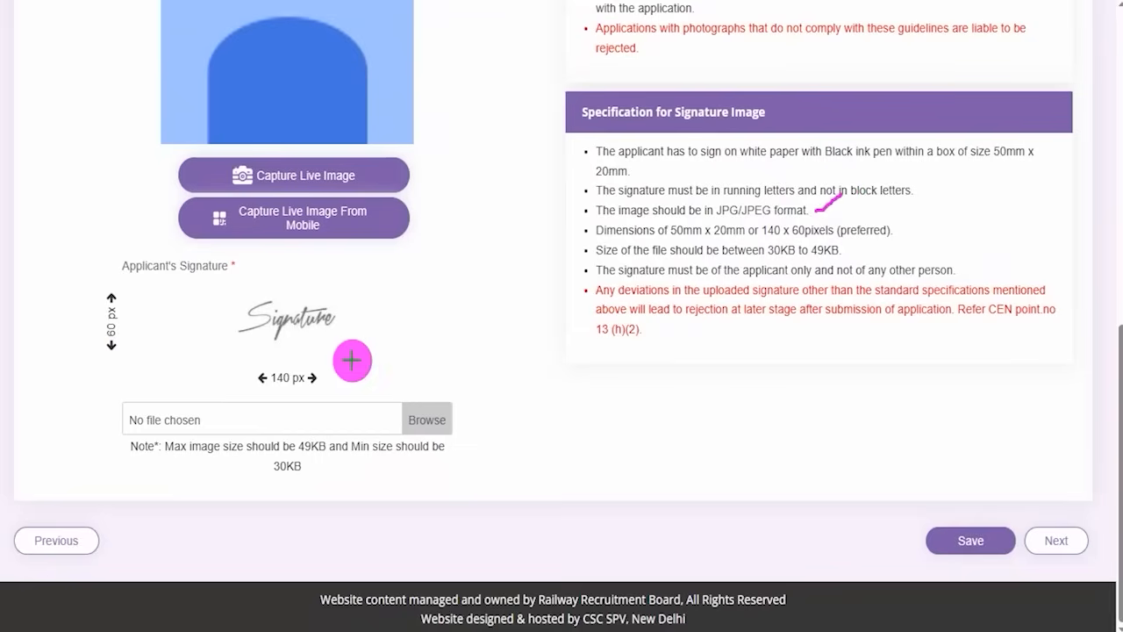
pyautogui.moveTo(342, 387); pyautogui.dragTo(387, 361)
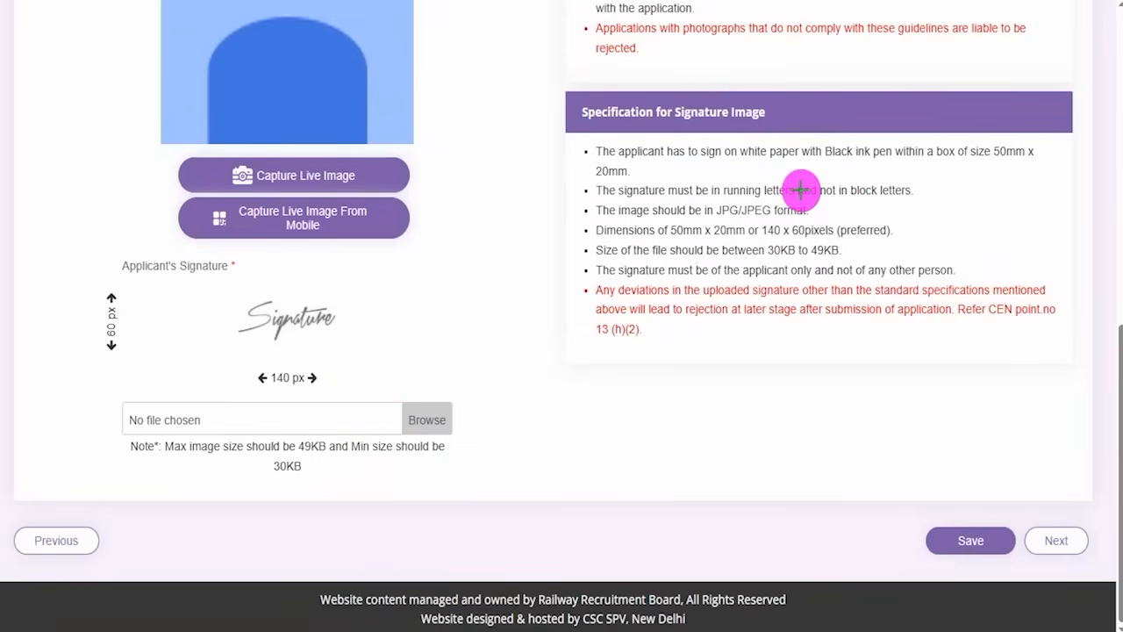
pyautogui.moveTo(831, 165); pyautogui.dragTo(892, 165)
pyautogui.moveTo(752, 166); pyautogui.dragTo(799, 166)
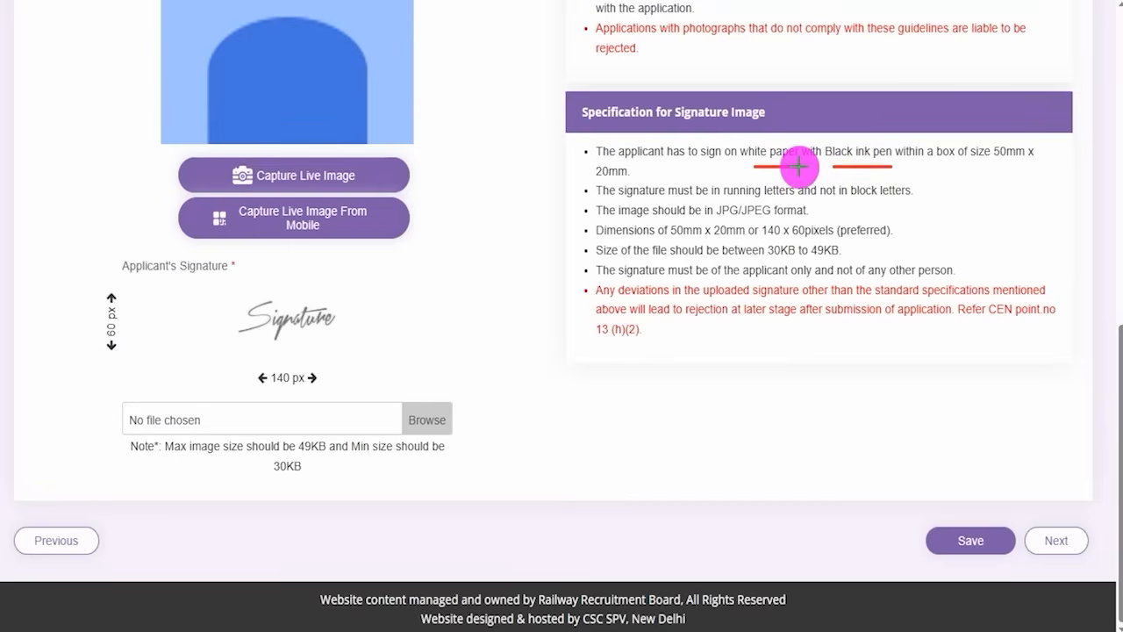
pyautogui.moveTo(343, 378); pyautogui.dragTo(378, 354)
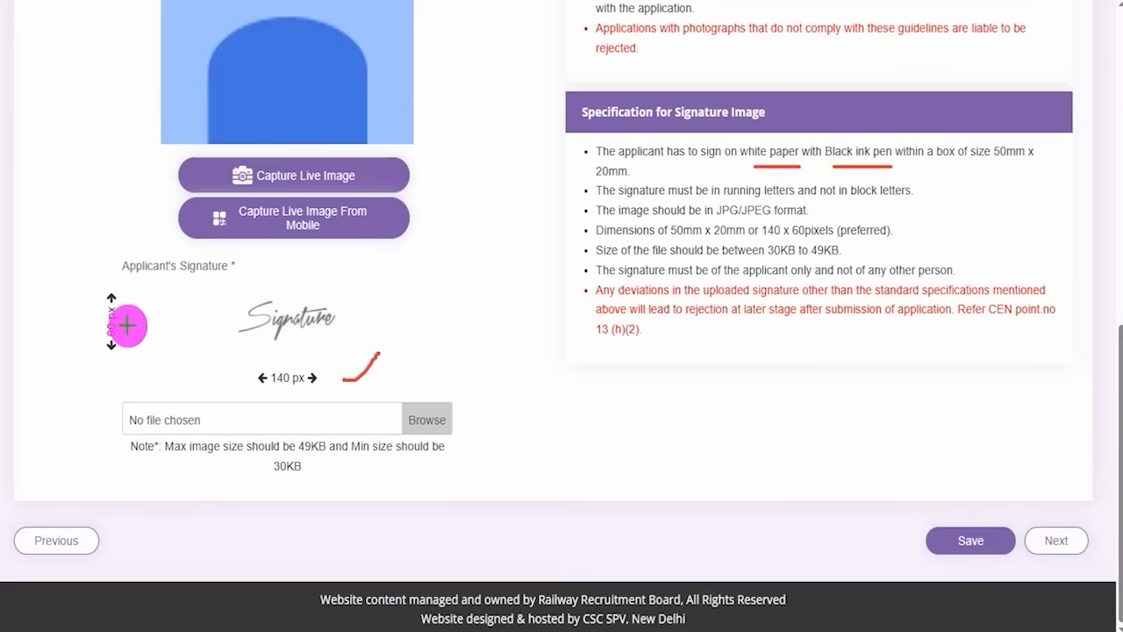
pyautogui.moveTo(126, 328); pyautogui.dragTo(145, 303)
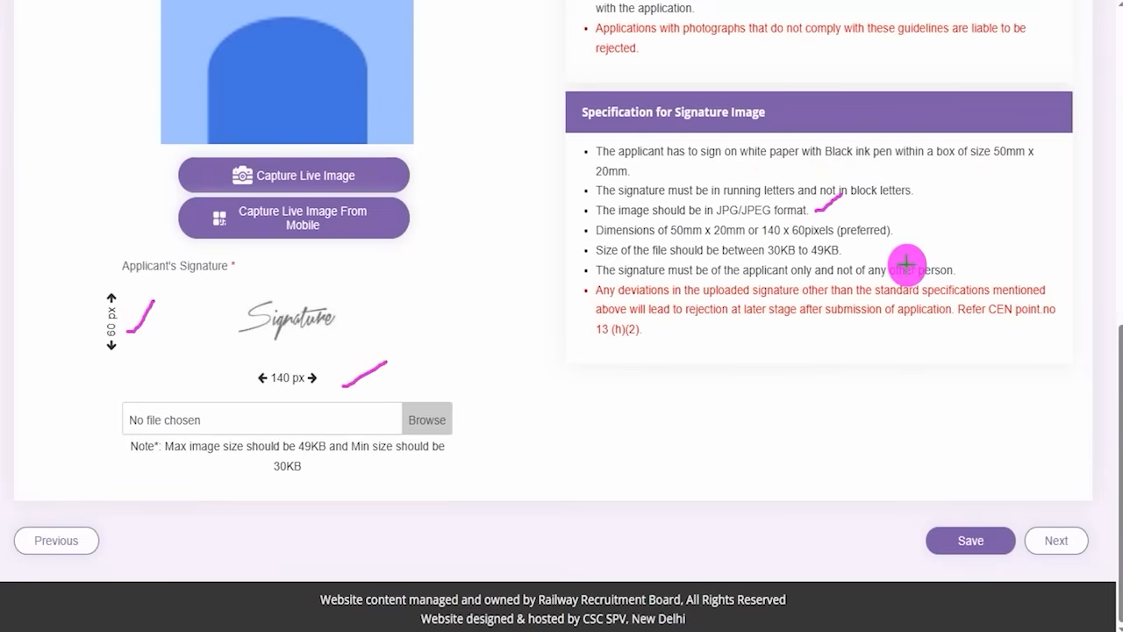
pyautogui.moveTo(850, 252); pyautogui.dragTo(886, 232)
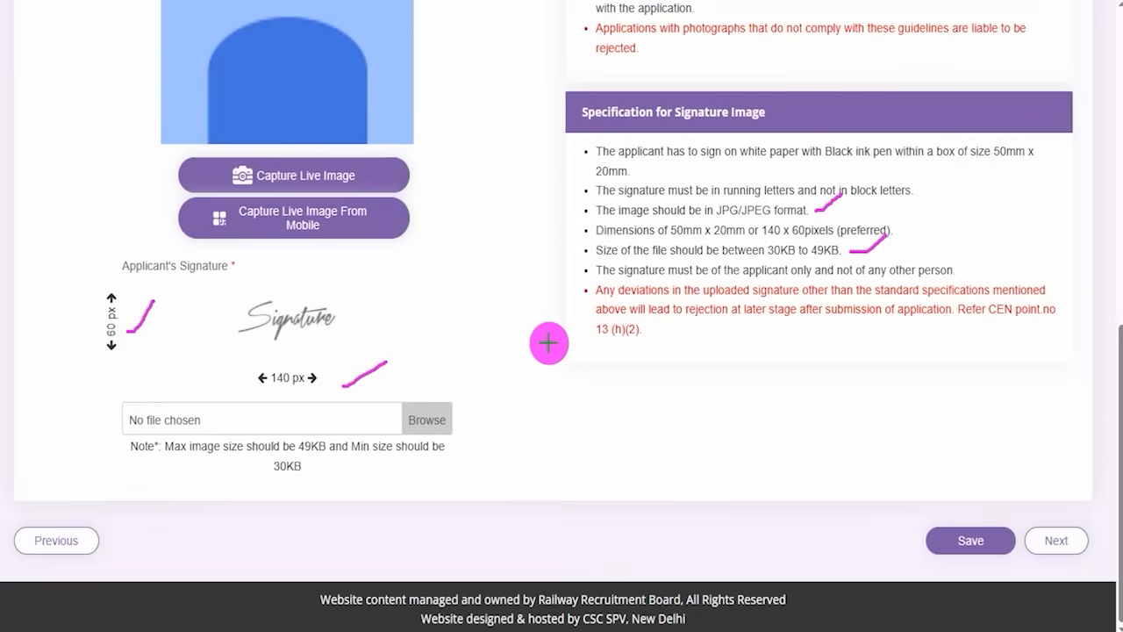
pyautogui.moveTo(445, 409); pyautogui.dragTo(493, 367)
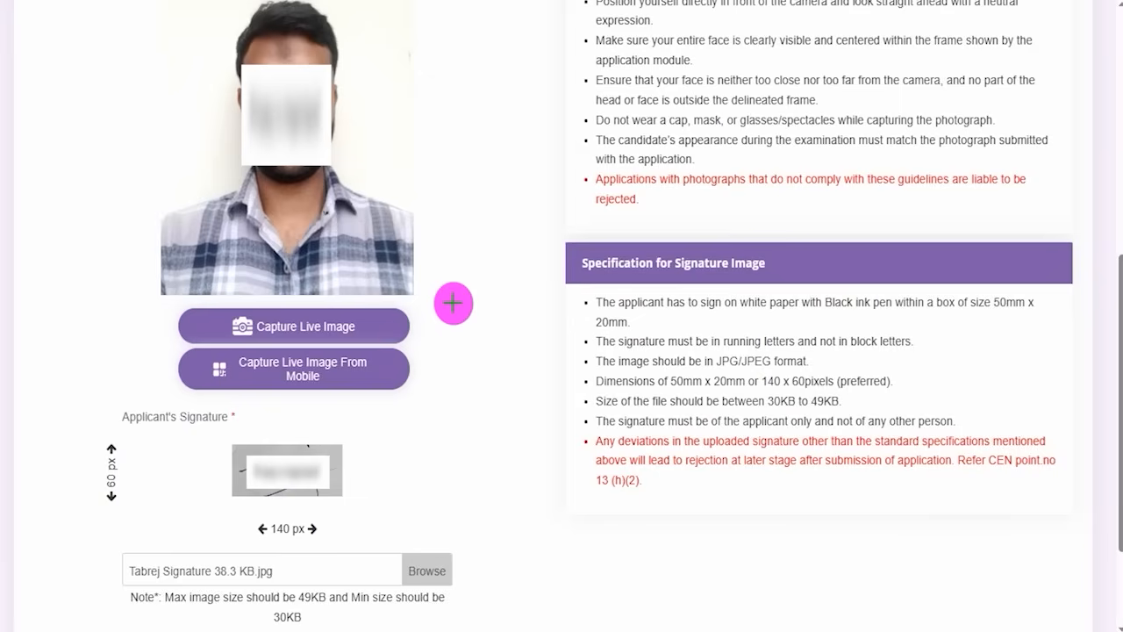
# Check the uploaded photograph and signature, save them, and proceed to the post preference stage
pyautogui.moveTo(407, 184); pyautogui.dragTo(494, 123)
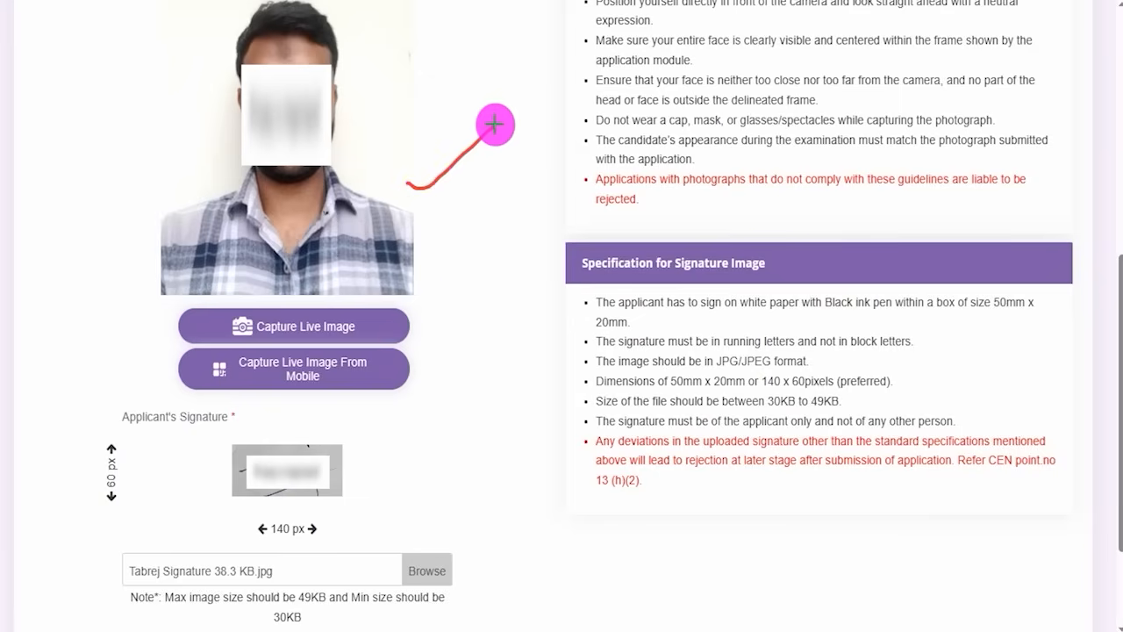
pyautogui.moveTo(339, 483); pyautogui.dragTo(452, 426)
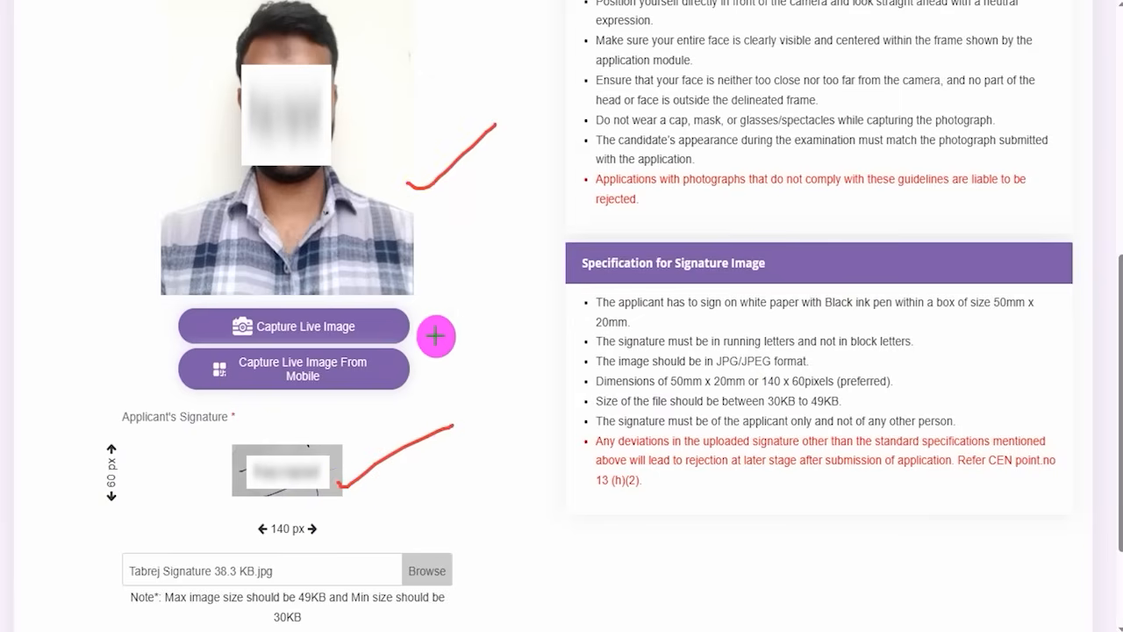
pyautogui.scroll(-3, 417, 445)
pyautogui.moveTo(706, 540); pyautogui.dragTo(907, 545)
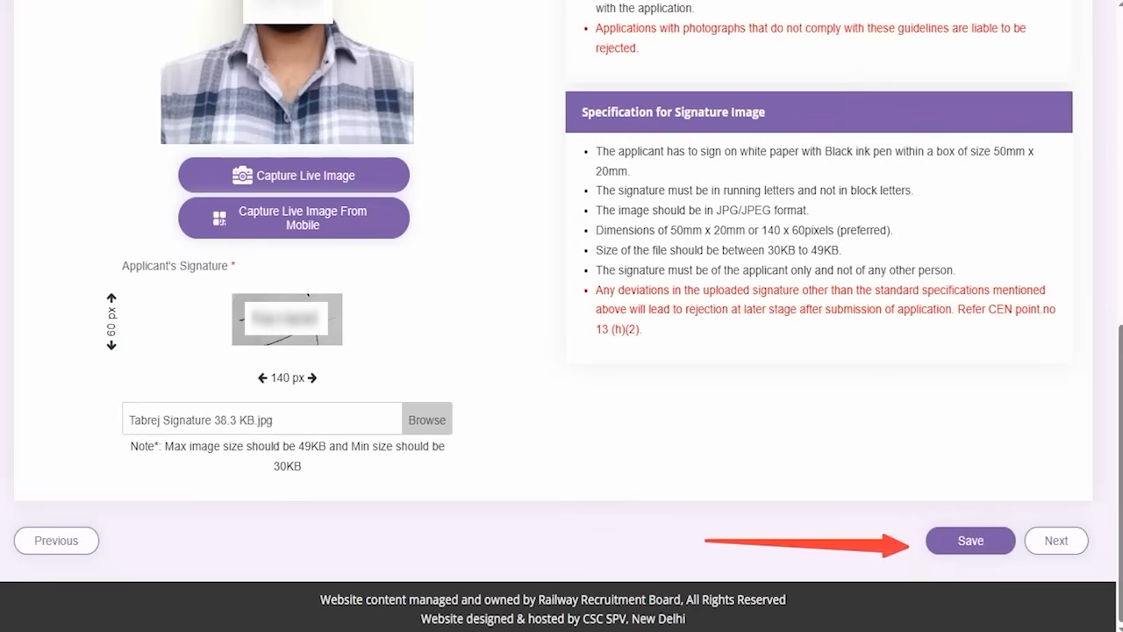
pyautogui.moveTo(1011, 366); pyautogui.dragTo(1053, 531)
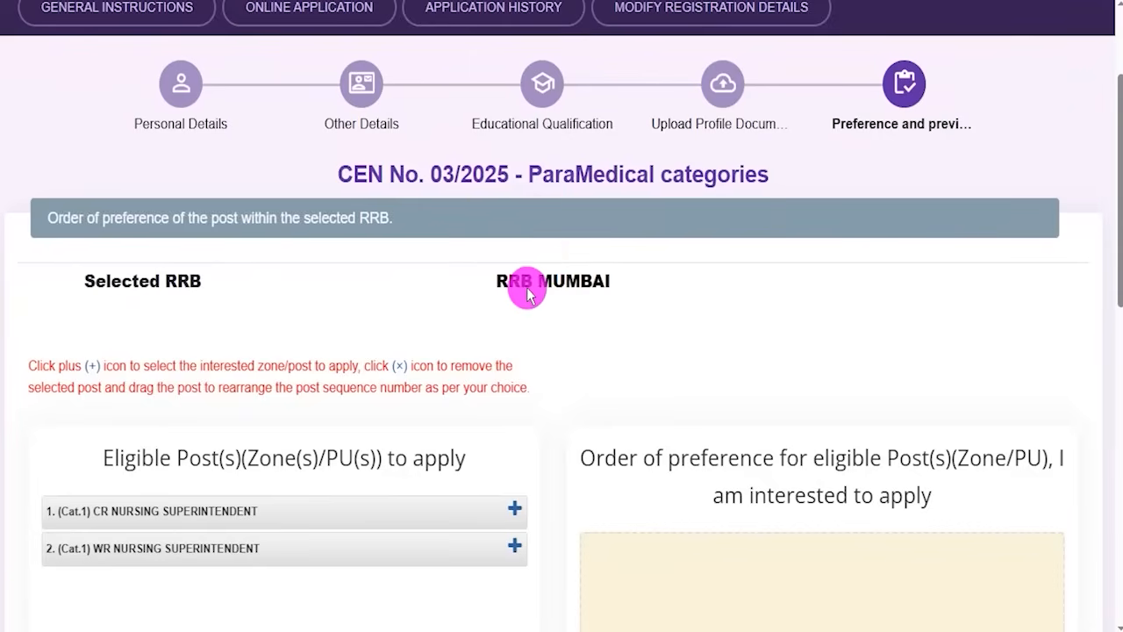
# For RRB Mumbai, add WR Nursing Superintendent as the first post preference and CR Nursing Superintendent as the second
pyautogui.moveTo(507, 287); pyautogui.dragTo(589, 288)
pyautogui.scroll(-2, 570, 351)
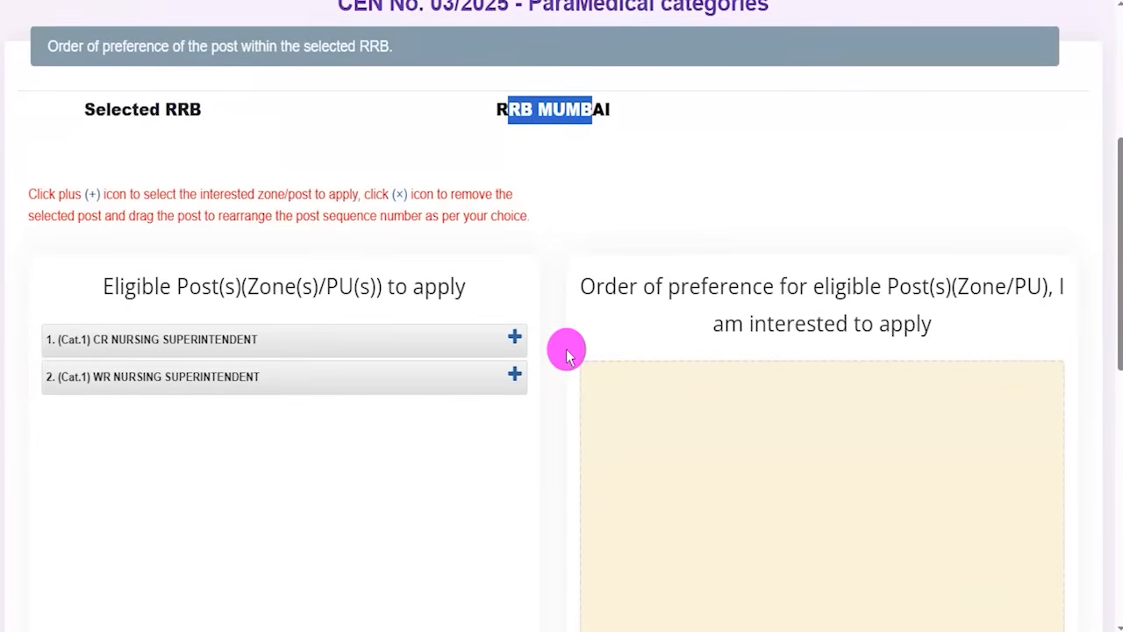
pyautogui.click(560, 353)
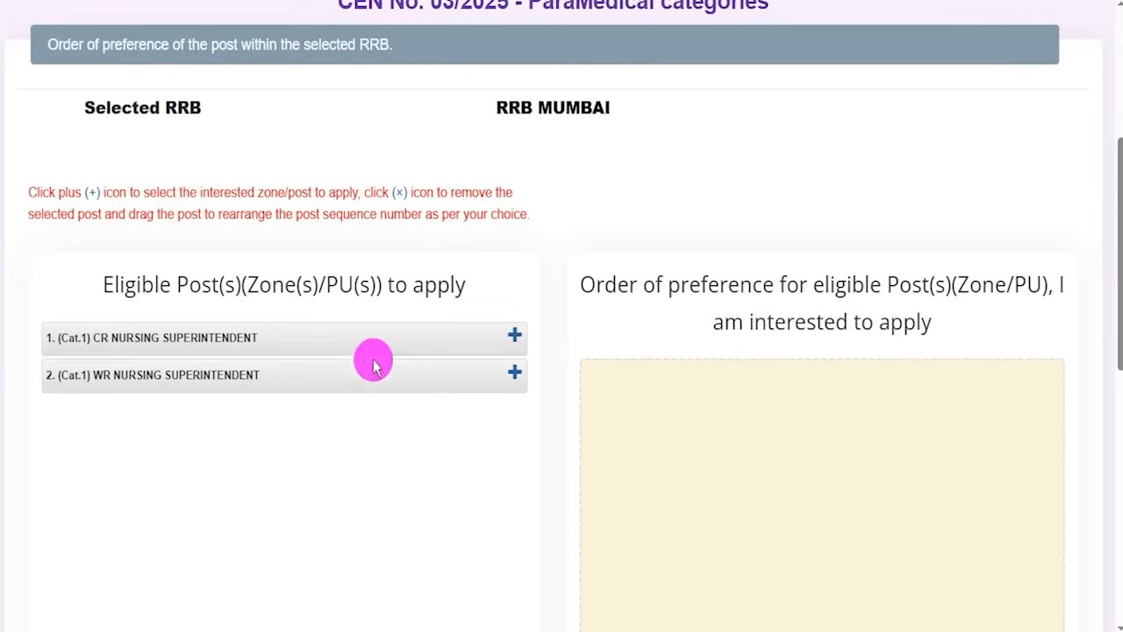
pyautogui.scroll(-1, 558, 412)
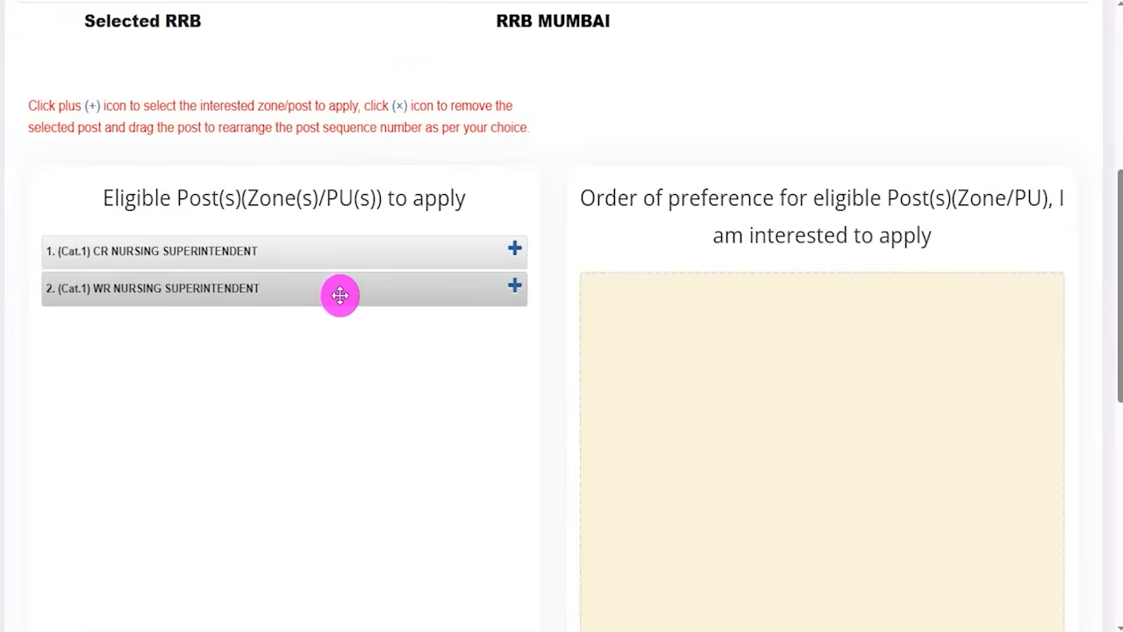
pyautogui.click(513, 287)
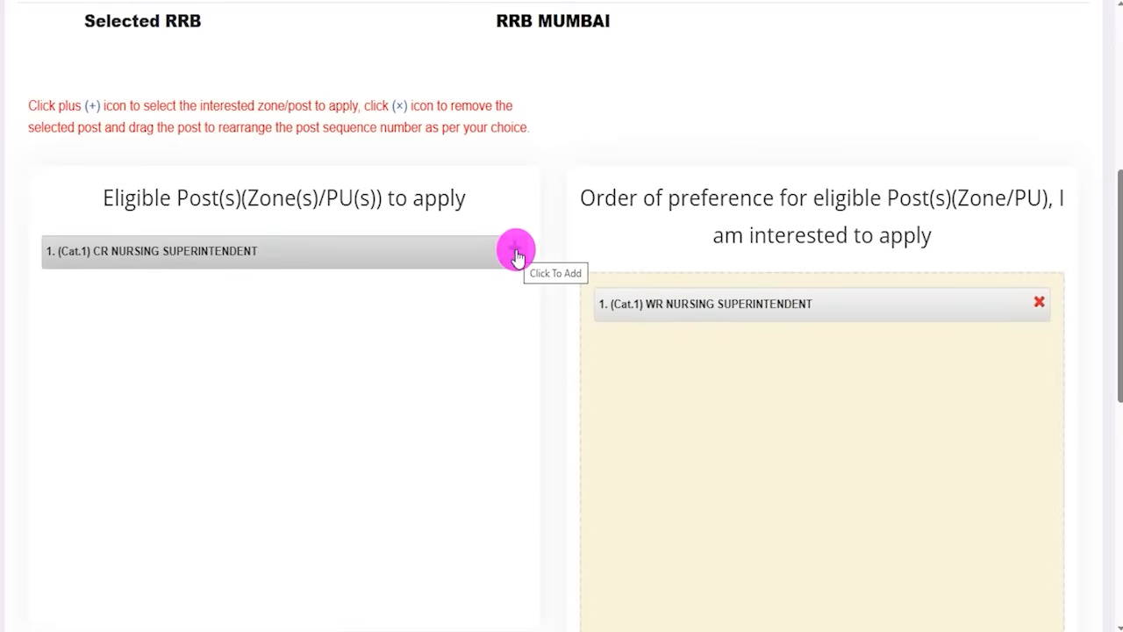
pyautogui.click(516, 253)
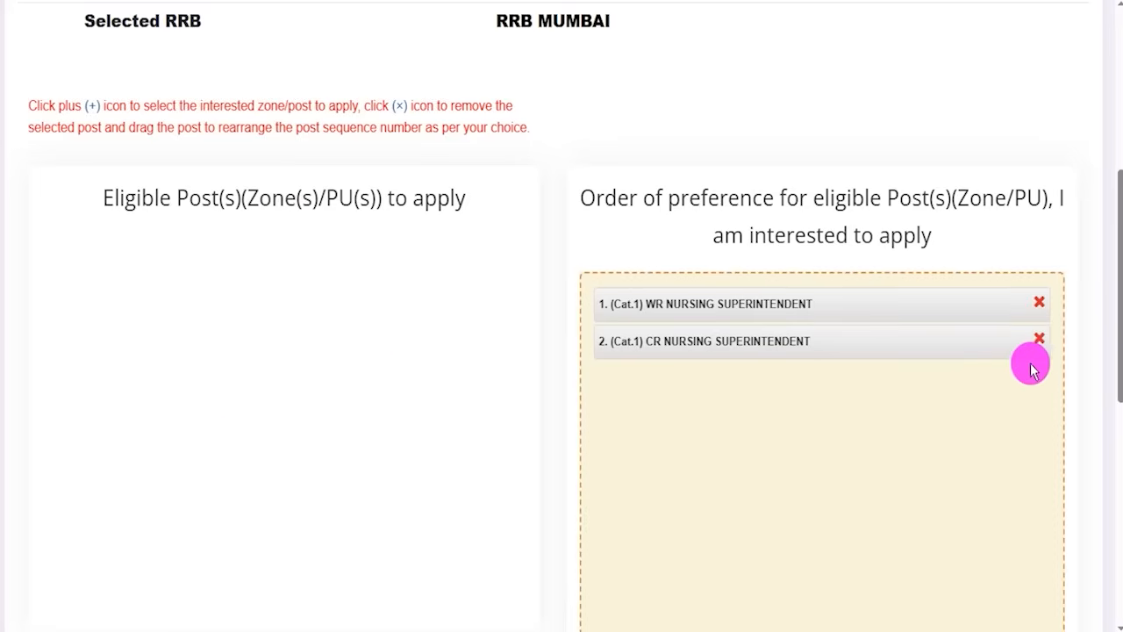
pyautogui.click(540, 432)
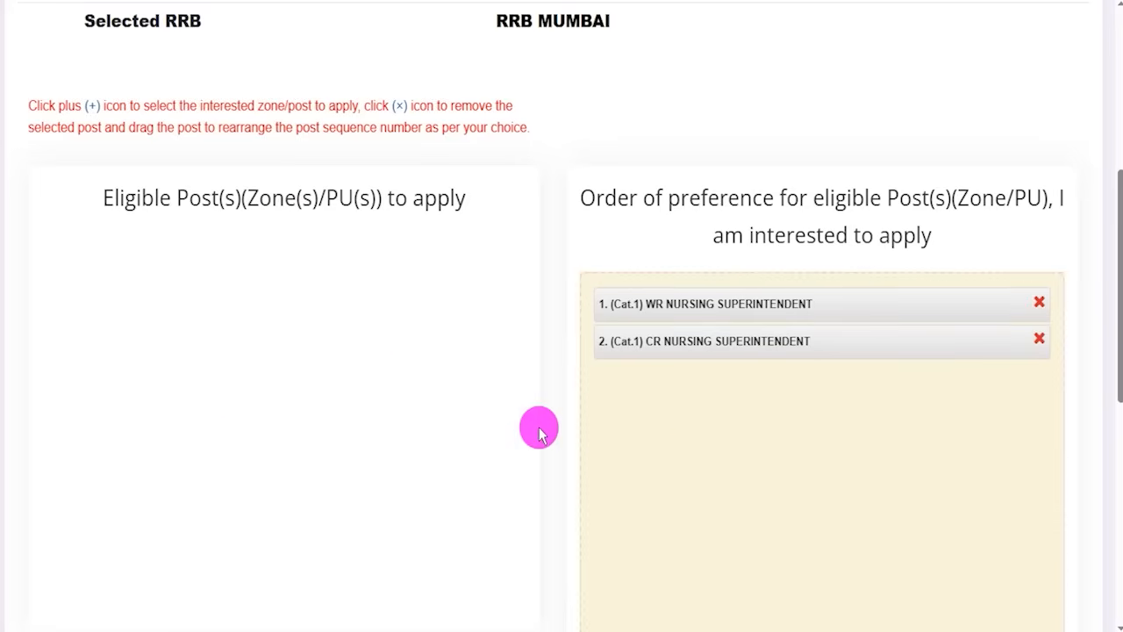
# Complete the declaration with the post preference and eligibility confirmations and the place, save it, and open the application preview
pyautogui.scroll(-10, 540, 431)
pyautogui.click(31, 91)
pyautogui.click(44, 330)
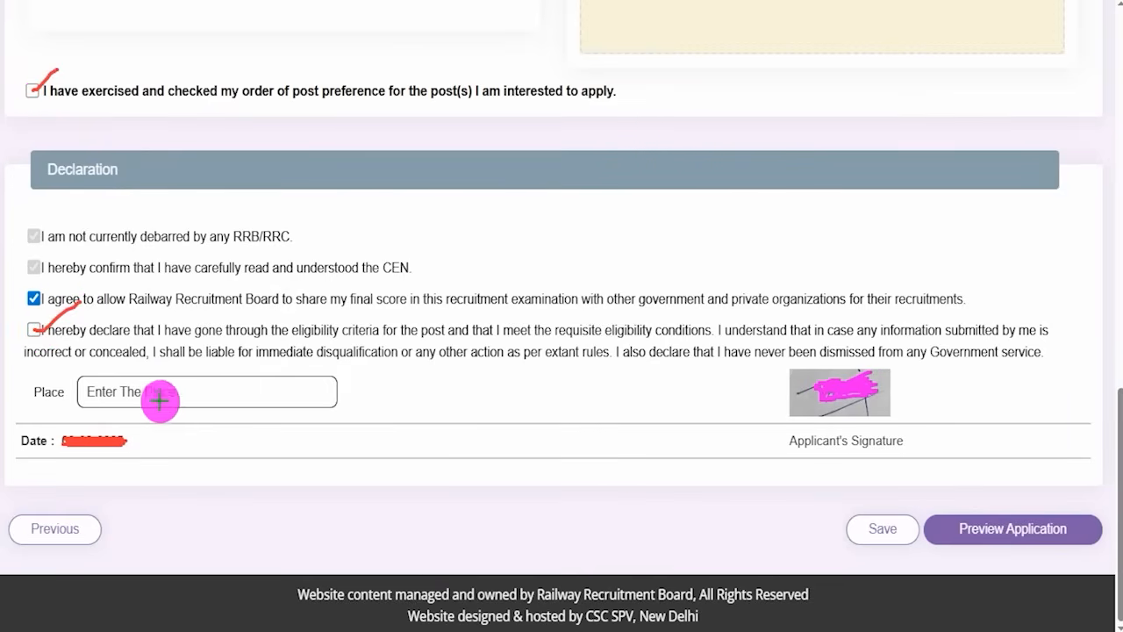
pyautogui.moveTo(200, 398); pyautogui.dragTo(251, 358)
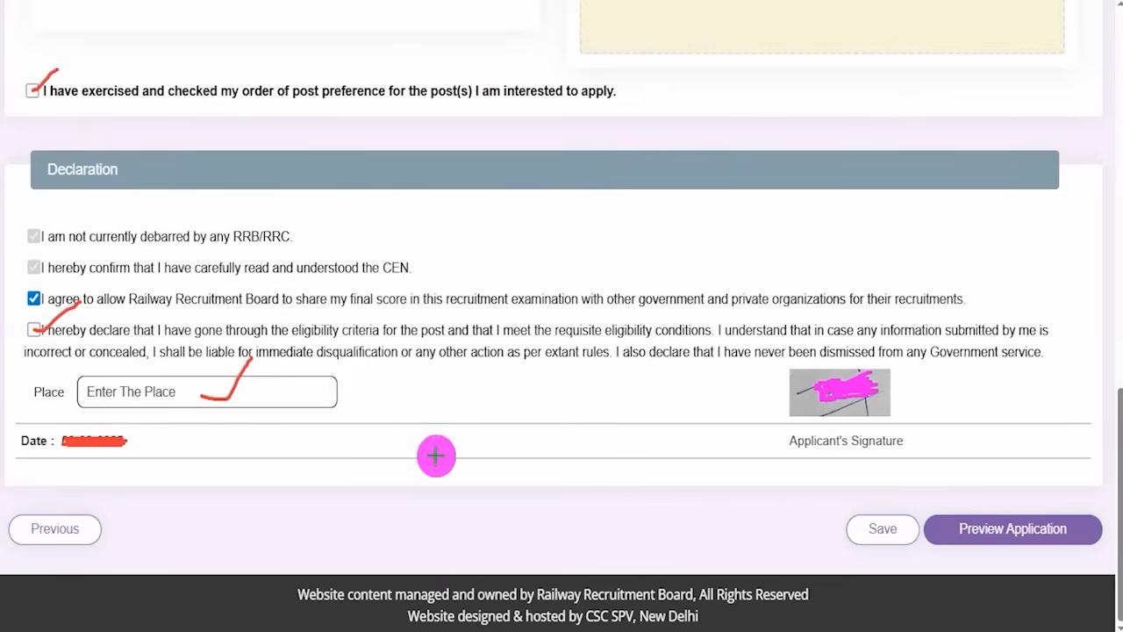
pyautogui.moveTo(591, 518); pyautogui.dragTo(823, 530)
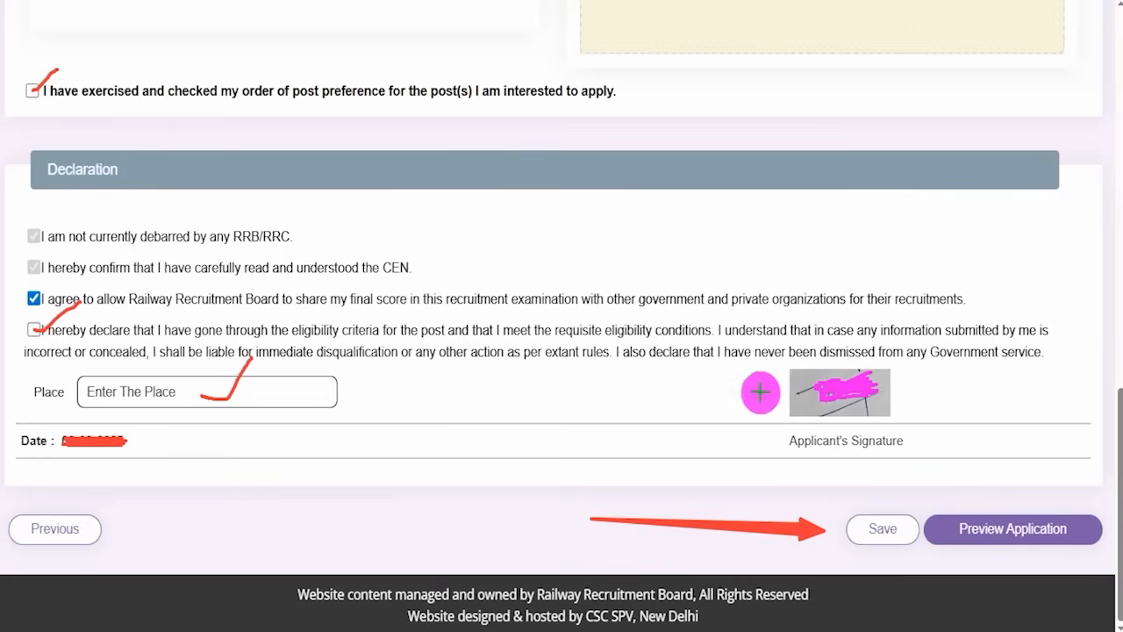
pyautogui.moveTo(1079, 318); pyautogui.dragTo(1050, 496)
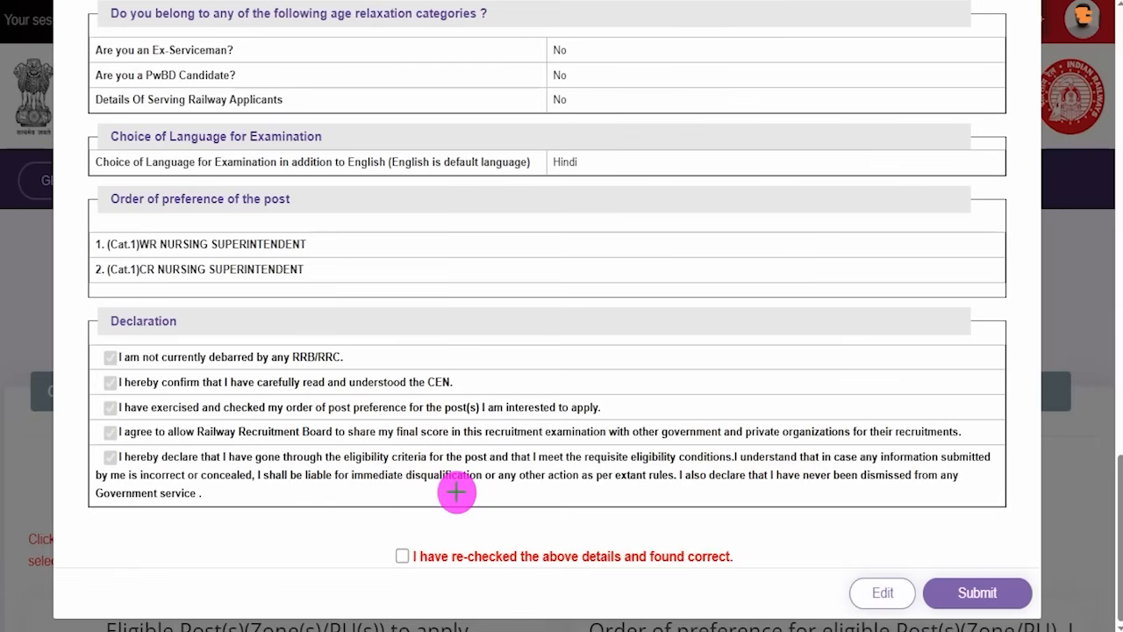
# Confirm in the preview that the details have been re-checked and found correct, and submit the application
pyautogui.moveTo(400, 553); pyautogui.dragTo(425, 534)
pyautogui.moveTo(732, 521); pyautogui.dragTo(832, 575)
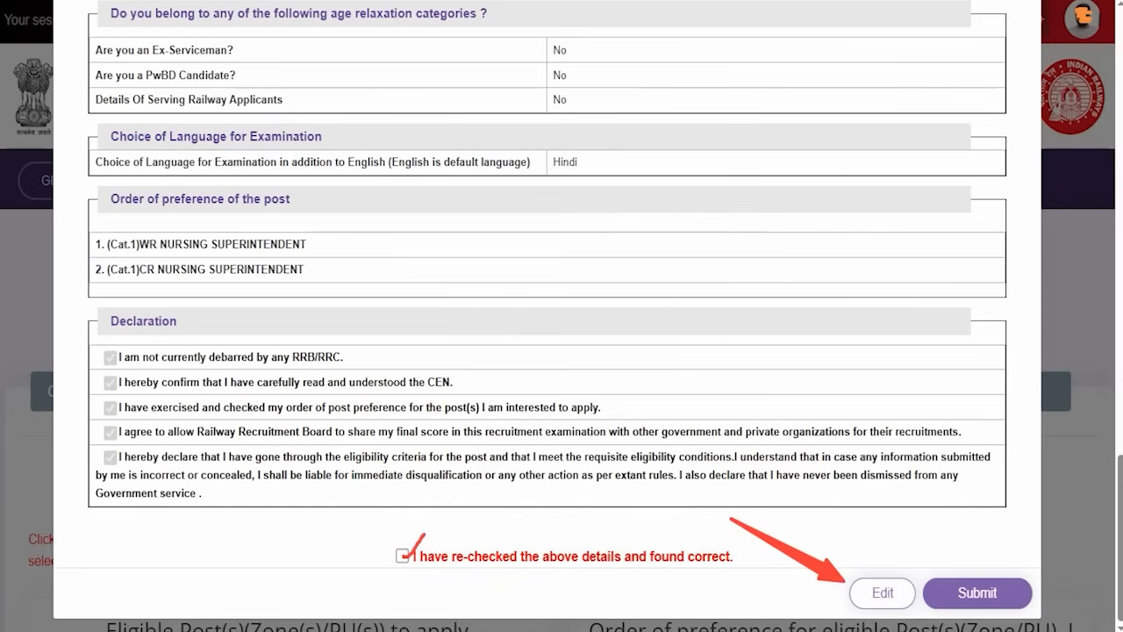
pyautogui.moveTo(986, 360); pyautogui.dragTo(984, 574)
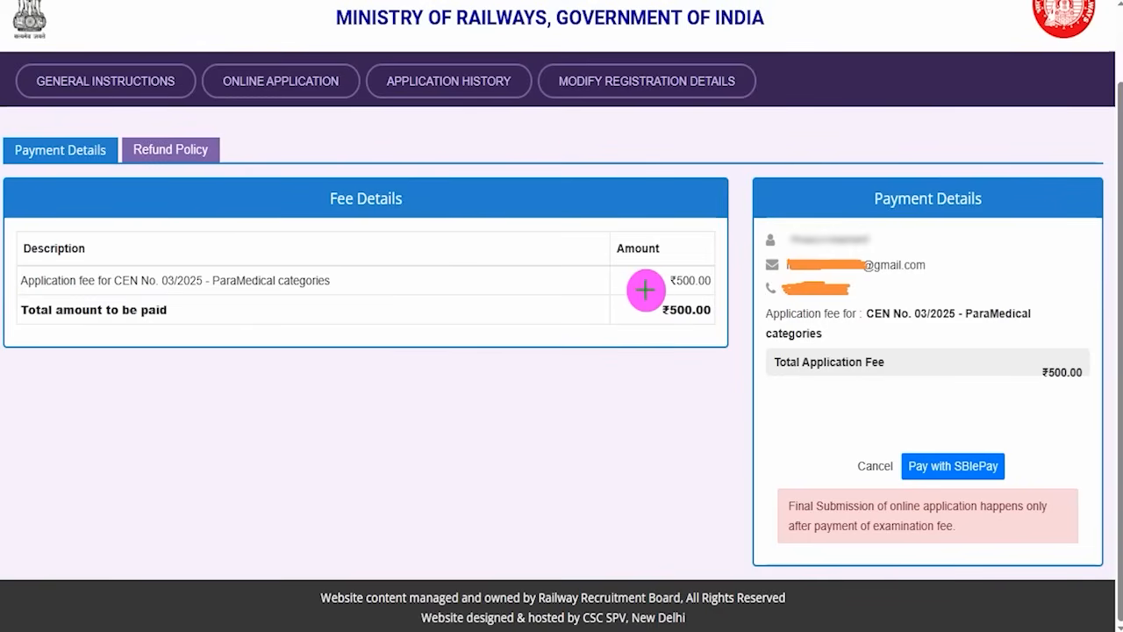
# Review the application fee details and the SBIePay payment option for CEN No. 03/2025
pyautogui.moveTo(635, 280); pyautogui.dragTo(668, 253)
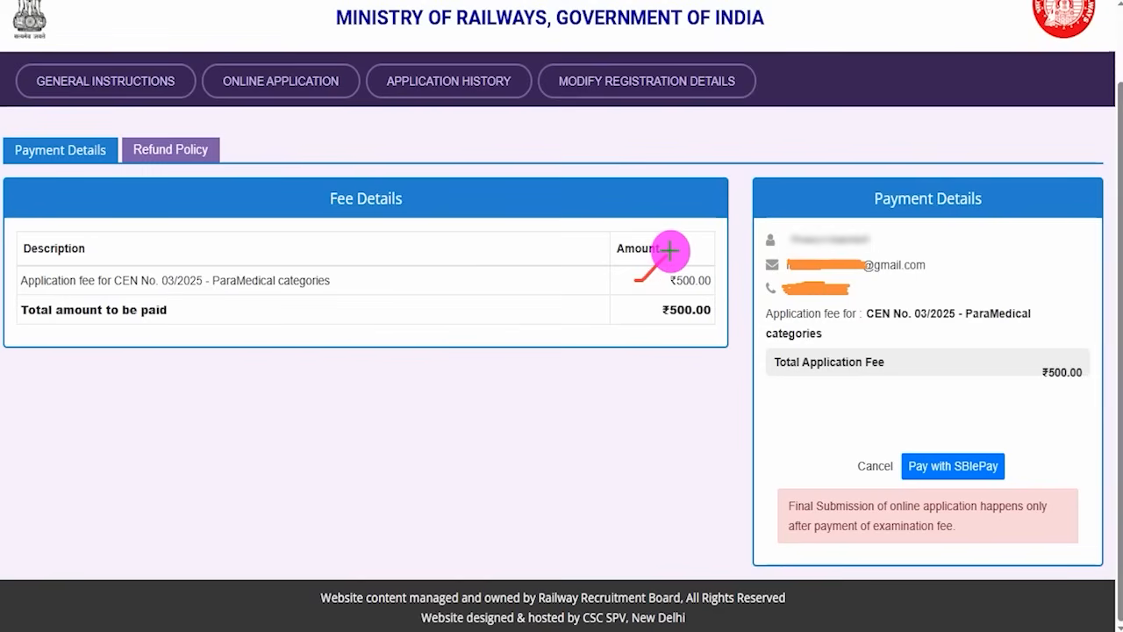
pyautogui.moveTo(634, 400); pyautogui.dragTo(678, 376)
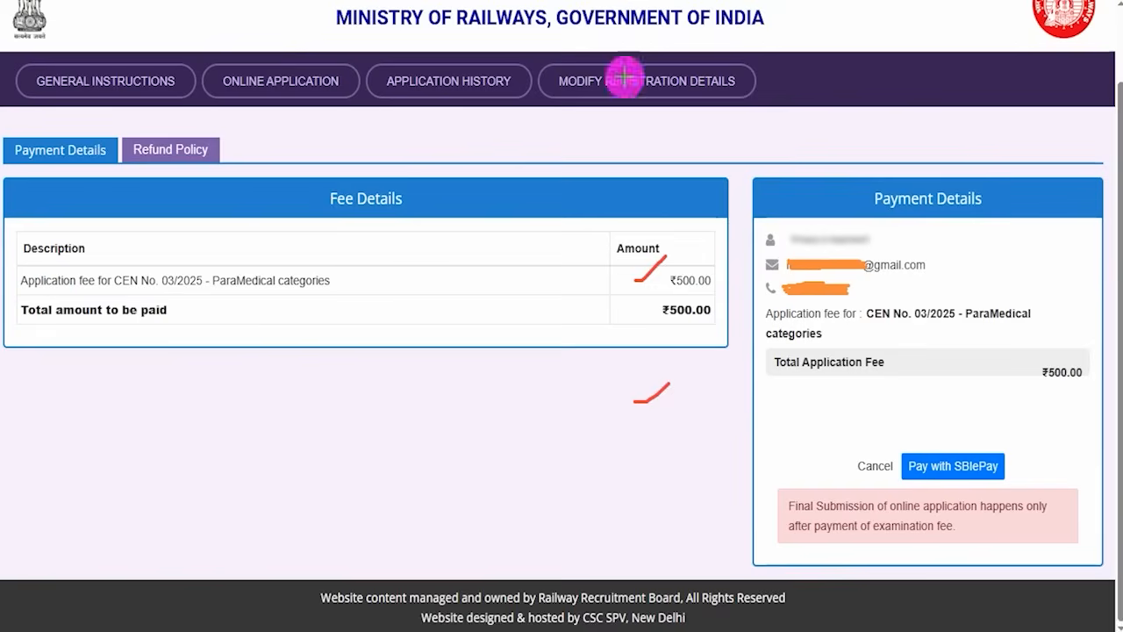
pyautogui.moveTo(1025, 321); pyautogui.dragTo(980, 445)
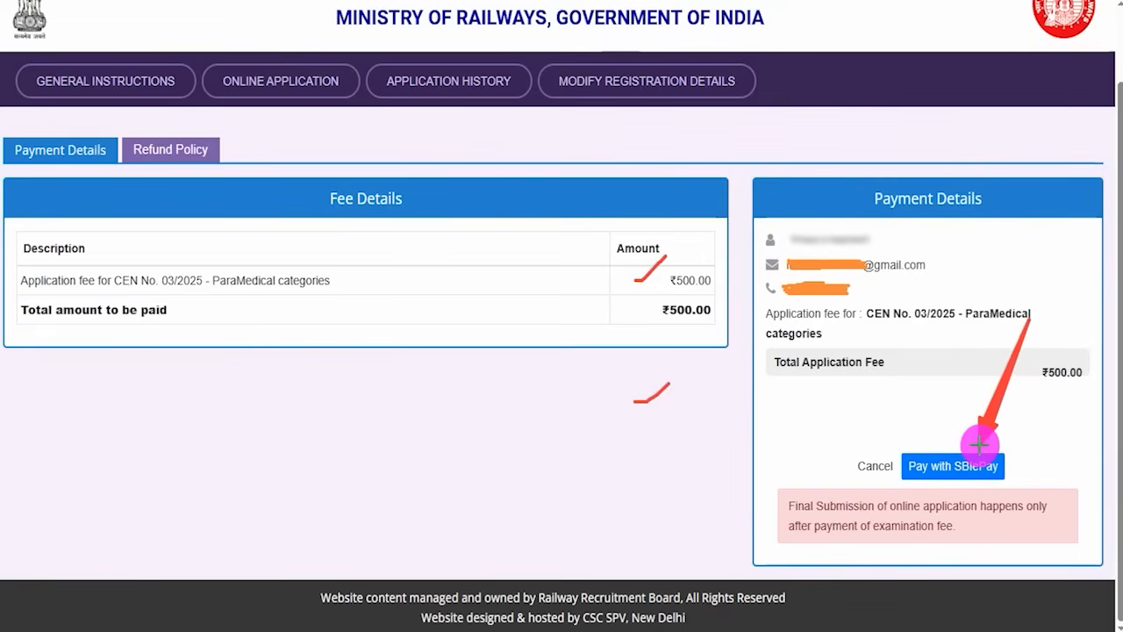
# Start the application fee payment with SBIePay, agree to the terms and conditions, and proceed to the payment gateway
pyautogui.click(979, 444)
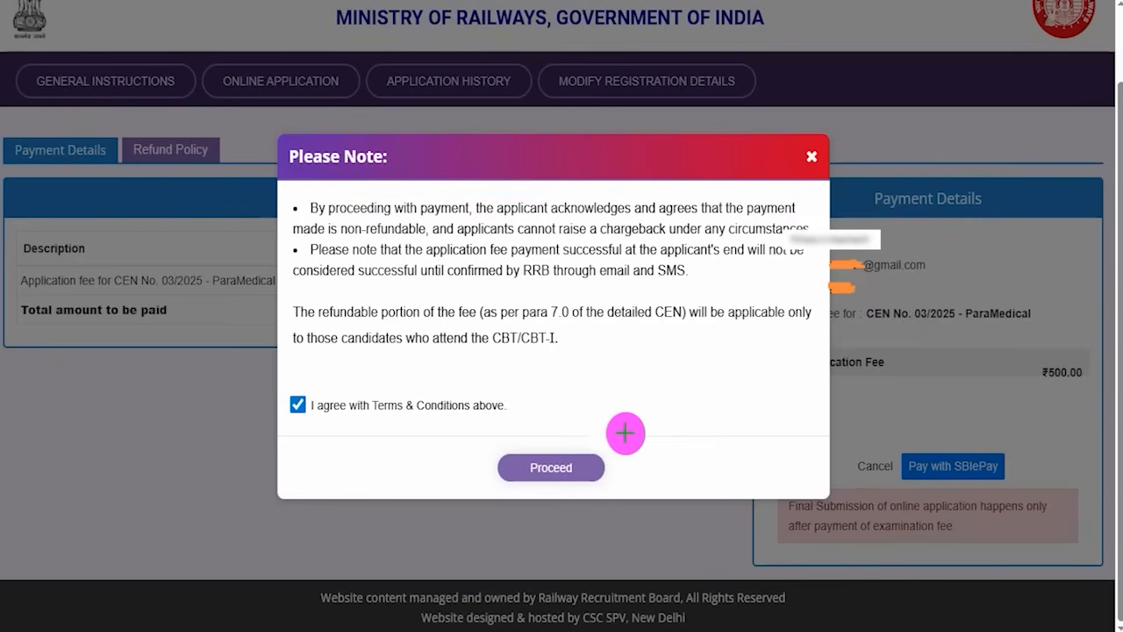
pyautogui.moveTo(762, 356); pyautogui.dragTo(616, 456)
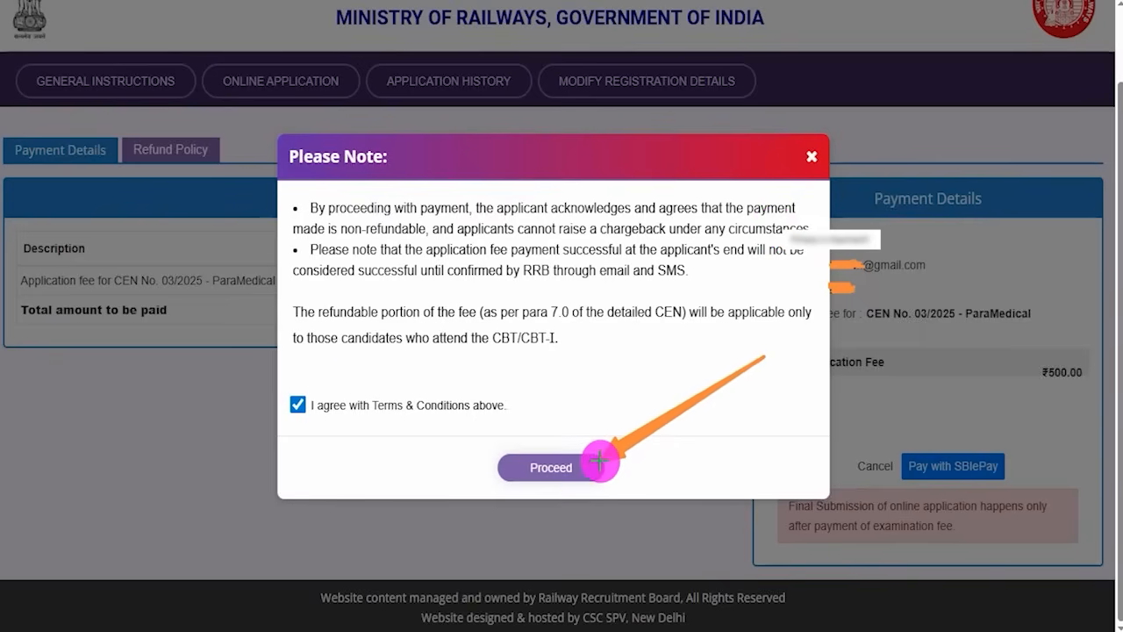
pyautogui.click(575, 467)
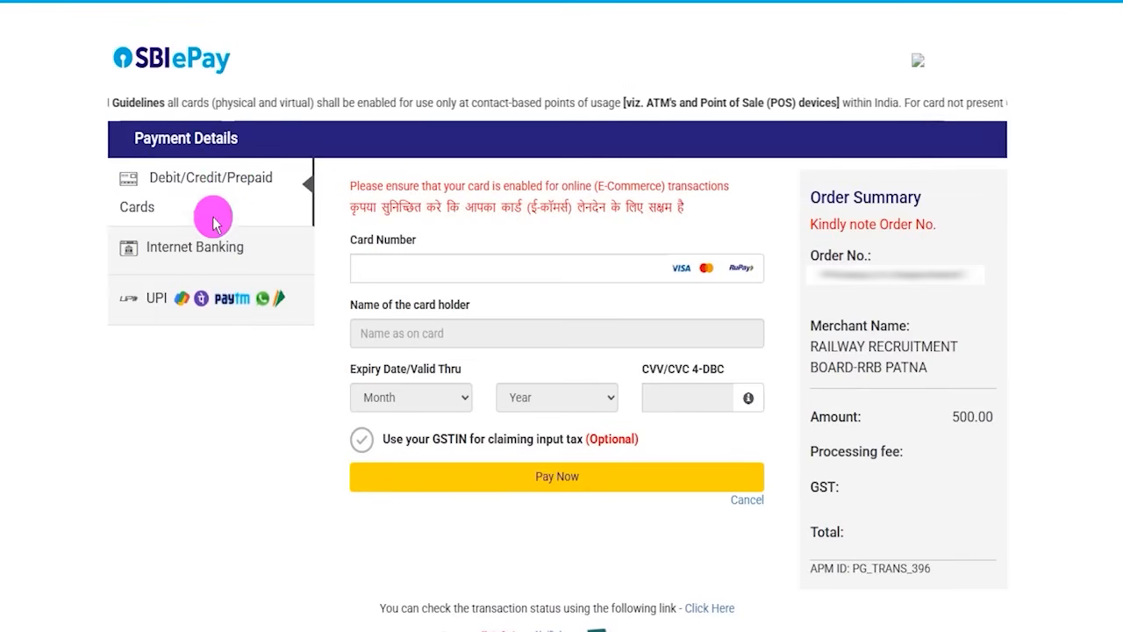
# Choose UPI as the payment method with the UPI QR option and continue to pay the application fee
pyautogui.click(208, 248)
pyautogui.click(156, 301)
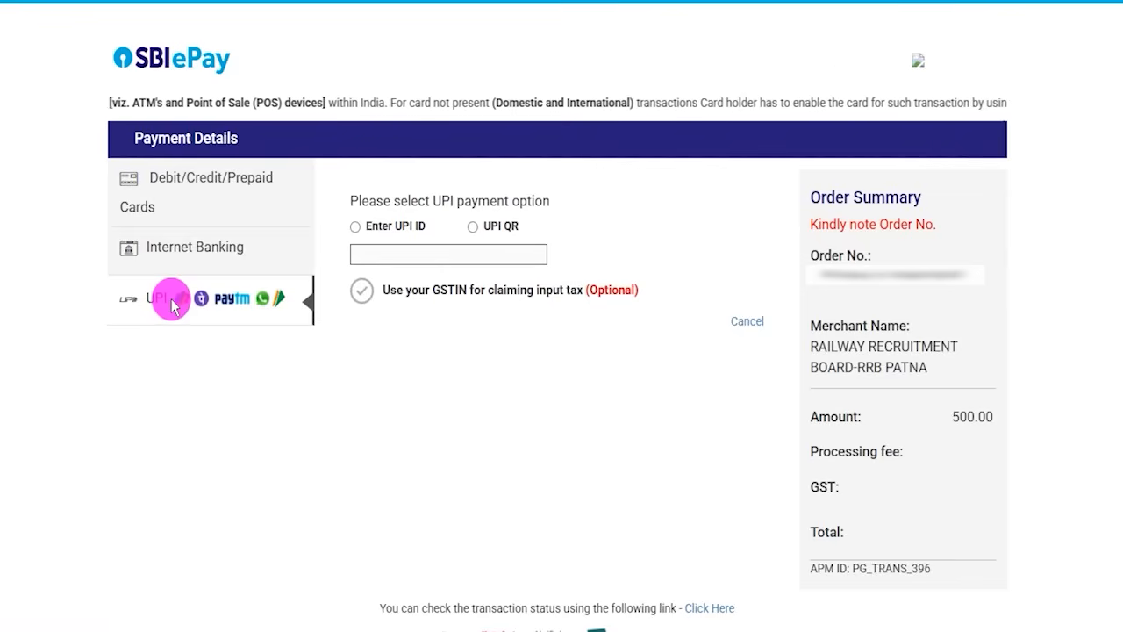
pyautogui.click(355, 228)
pyautogui.click(376, 253)
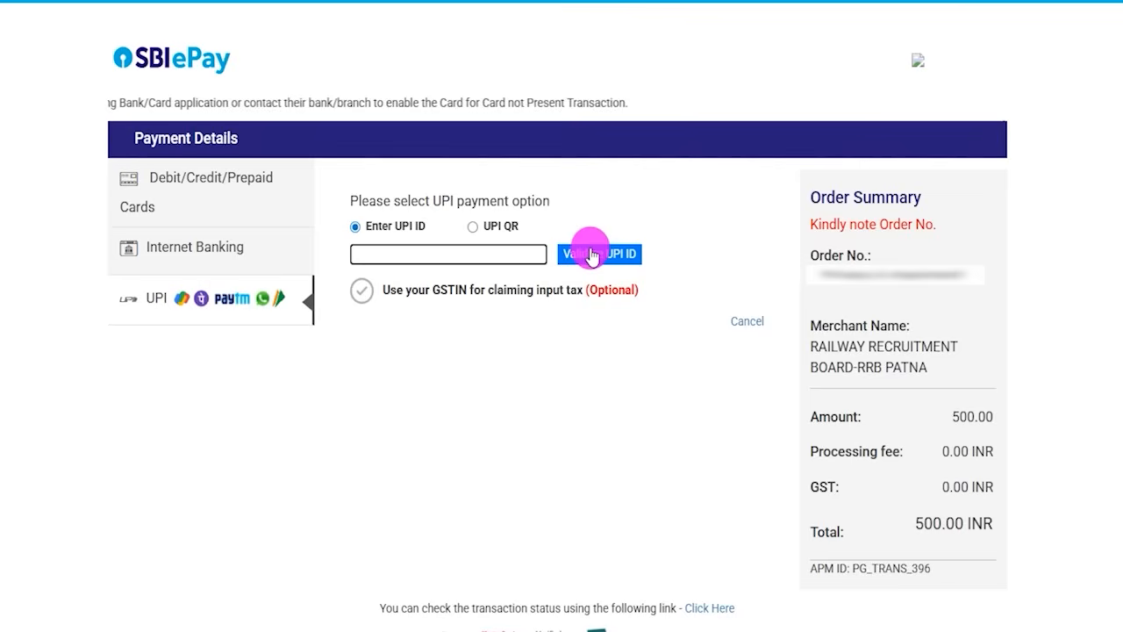
pyautogui.click(474, 230)
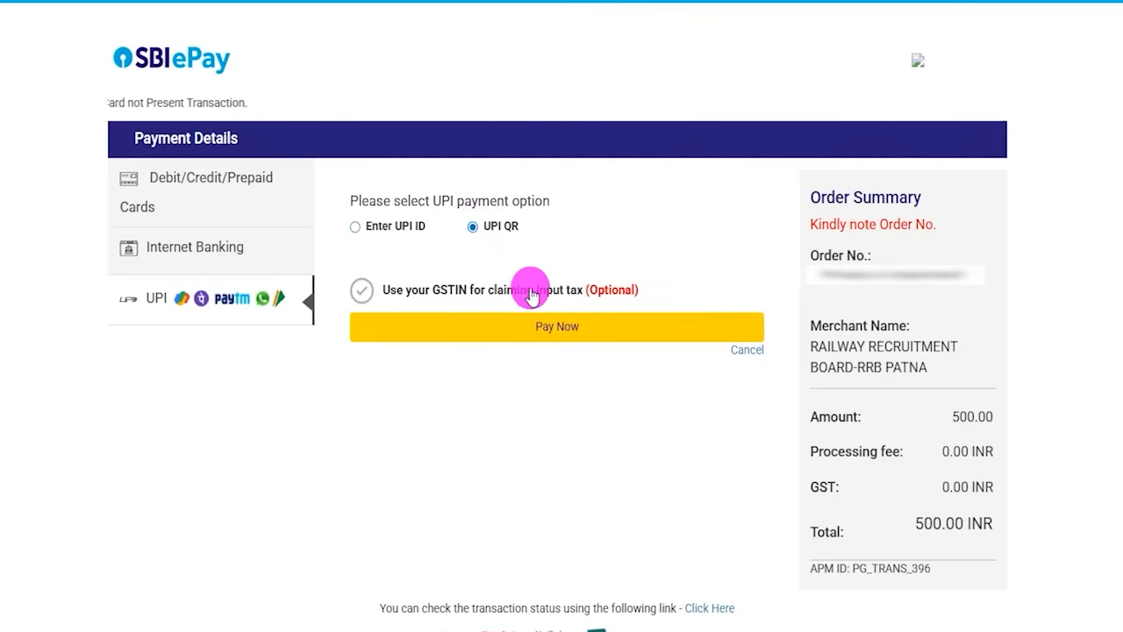
pyautogui.click(534, 325)
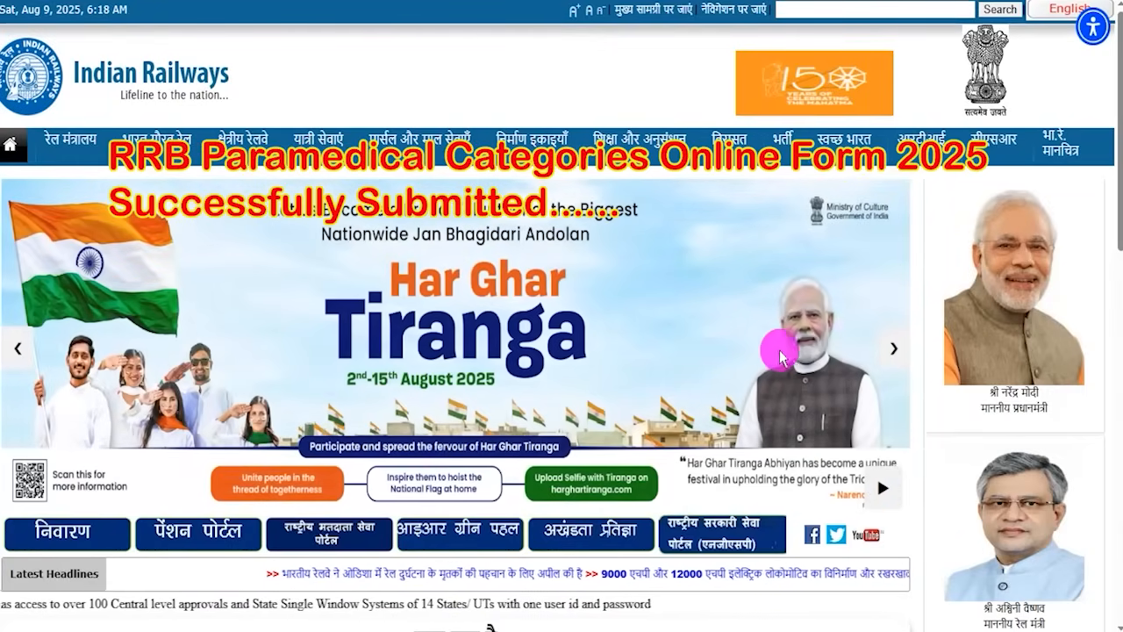
pyautogui.click(891, 356)
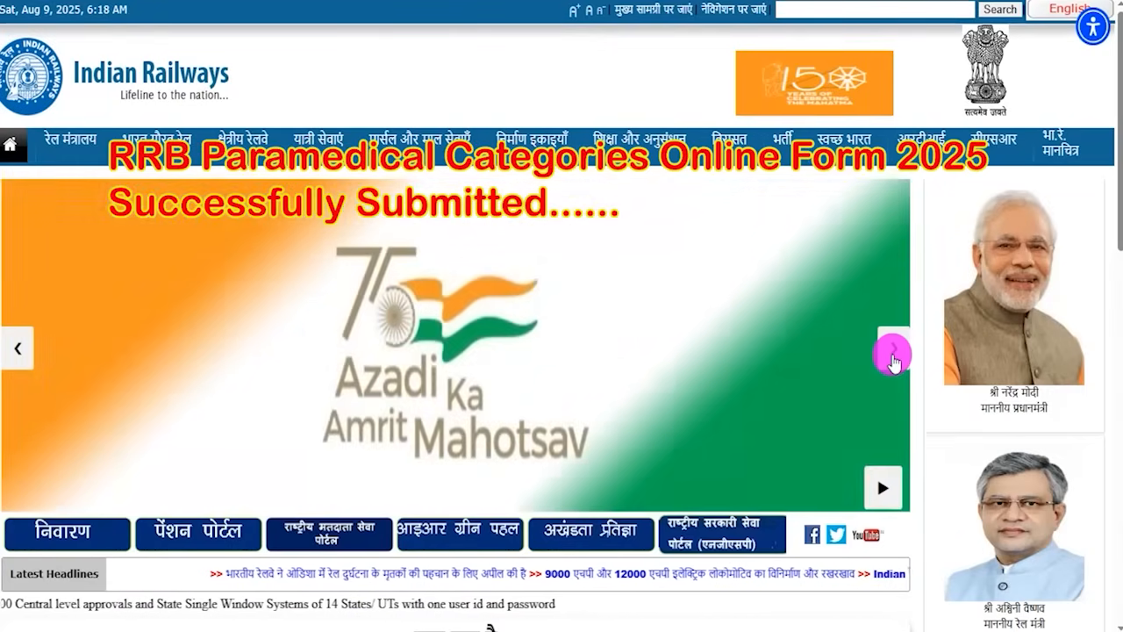
pyautogui.click(892, 356)
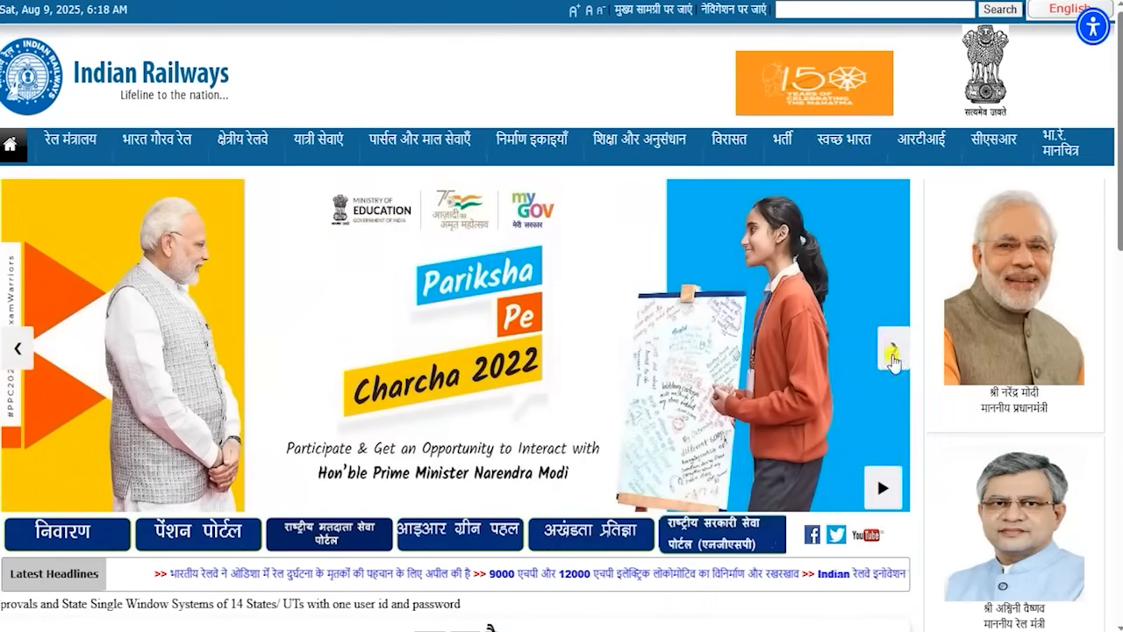
pyautogui.click(892, 356)
pyautogui.click(893, 356)
pyautogui.click(894, 357)
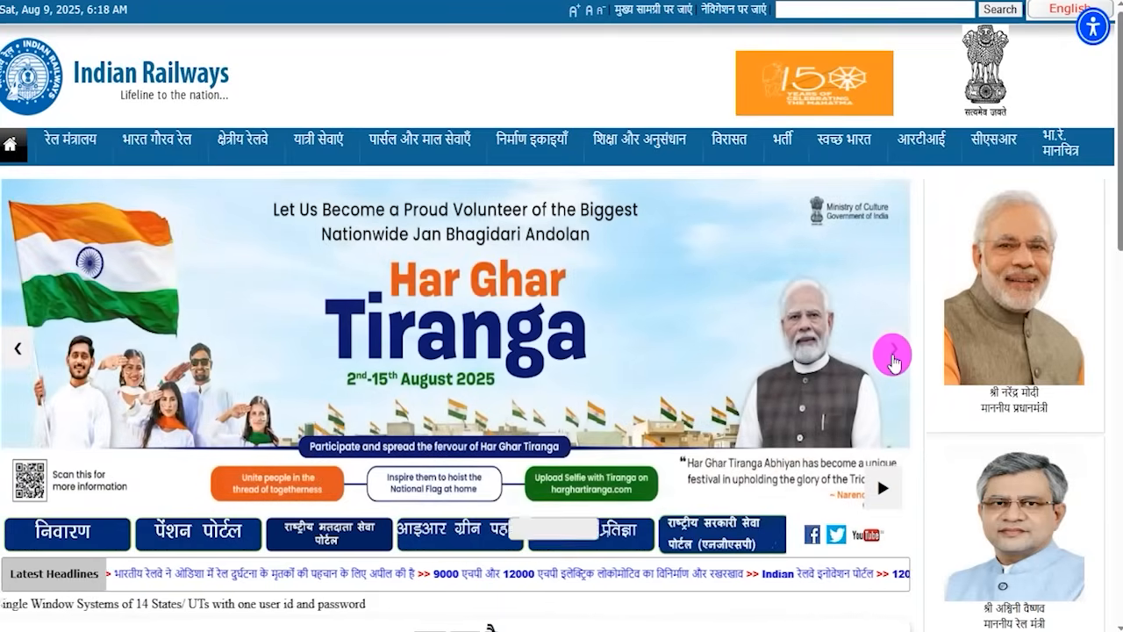
pyautogui.click(893, 356)
pyautogui.click(891, 354)
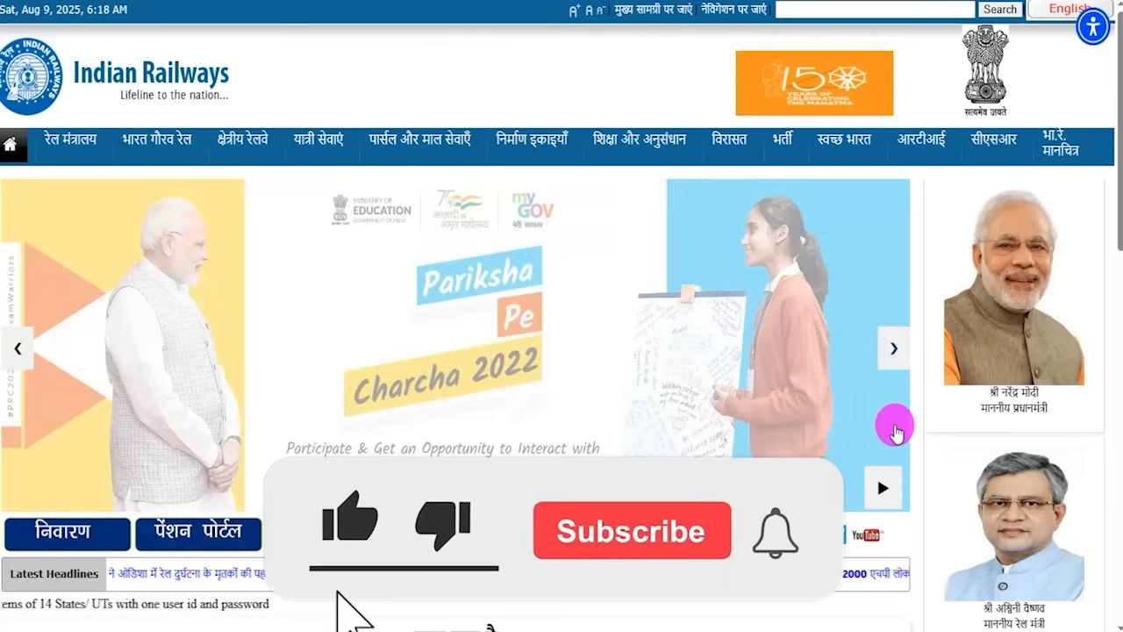
pyautogui.scroll(-7, 916, 433)
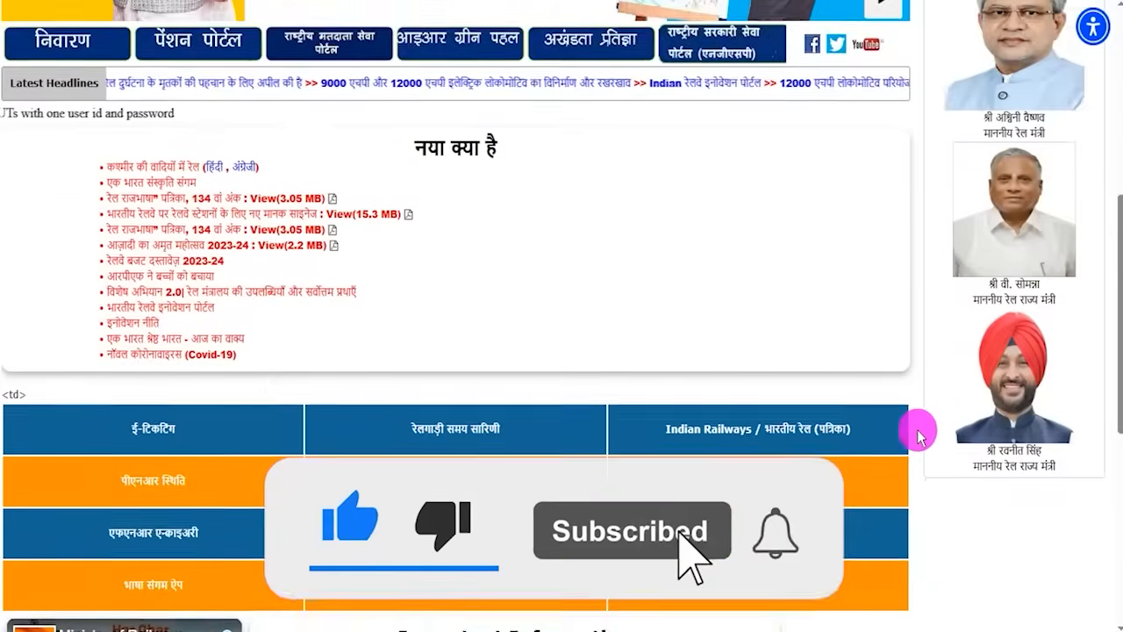
pyautogui.scroll(8, 918, 434)
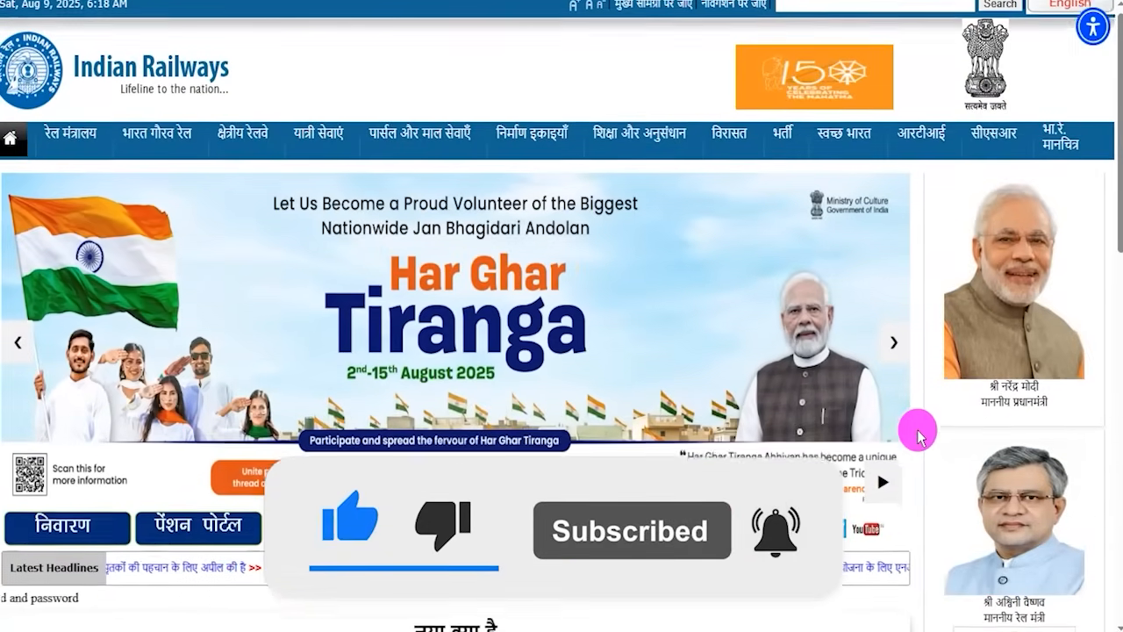